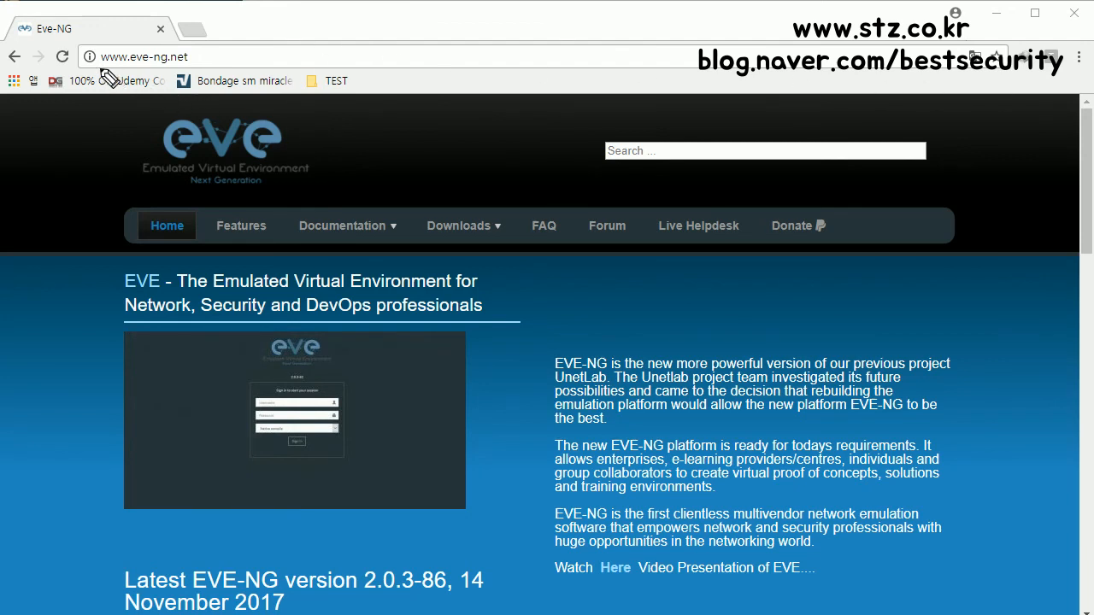
Step: Pen-annotate the EVE-NG home page: circle the address, underline the heading, sketch a VM box linked to a circled GNS note
{"action": "mouse_move", "coordinate": [150, 75]}
{"action": "left_mouse_down"}
{"action": "mouse_move", "coordinate": [208, 60]}
{"action": "mouse_move", "coordinate": [111, 45]}
{"action": "mouse_move", "coordinate": [92, 62]}
{"action": "left_mouse_up"}
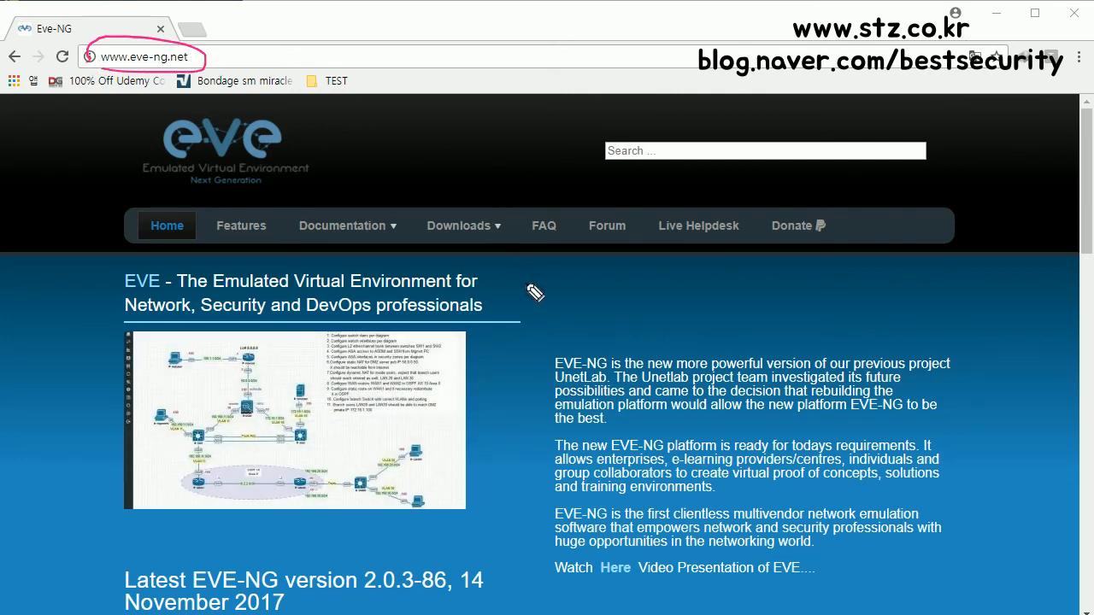
{"action": "mouse_move", "coordinate": [278, 308]}
{"action": "left_mouse_down"}
{"action": "mouse_move", "coordinate": [128, 305]}
{"action": "mouse_move", "coordinate": [135, 472]}
{"action": "mouse_move", "coordinate": [307, 557]}
{"action": "mouse_move", "coordinate": [468, 531]}
{"action": "mouse_move", "coordinate": [481, 389]}
{"action": "mouse_move", "coordinate": [295, 301]}
{"action": "mouse_move", "coordinate": [215, 288]}
{"action": "left_mouse_up"}
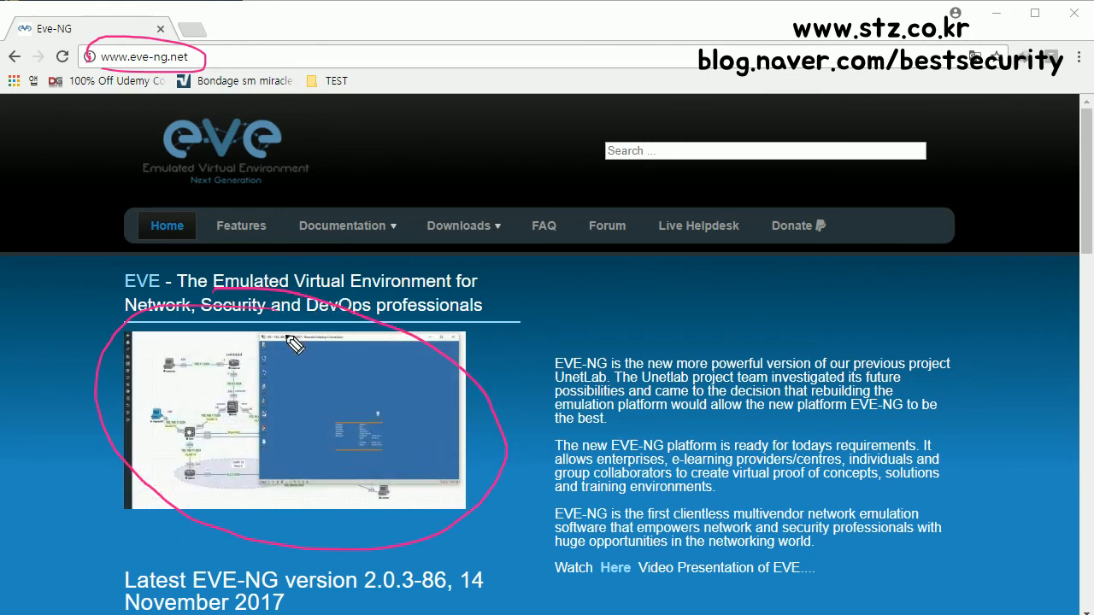
{"action": "mouse_move", "coordinate": [365, 371]}
{"action": "left_mouse_down"}
{"action": "mouse_move", "coordinate": [381, 370]}
{"action": "mouse_move", "coordinate": [317, 444]}
{"action": "mouse_move", "coordinate": [401, 465]}
{"action": "mouse_move", "coordinate": [413, 393]}
{"action": "mouse_move", "coordinate": [353, 378]}
{"action": "left_mouse_up"}
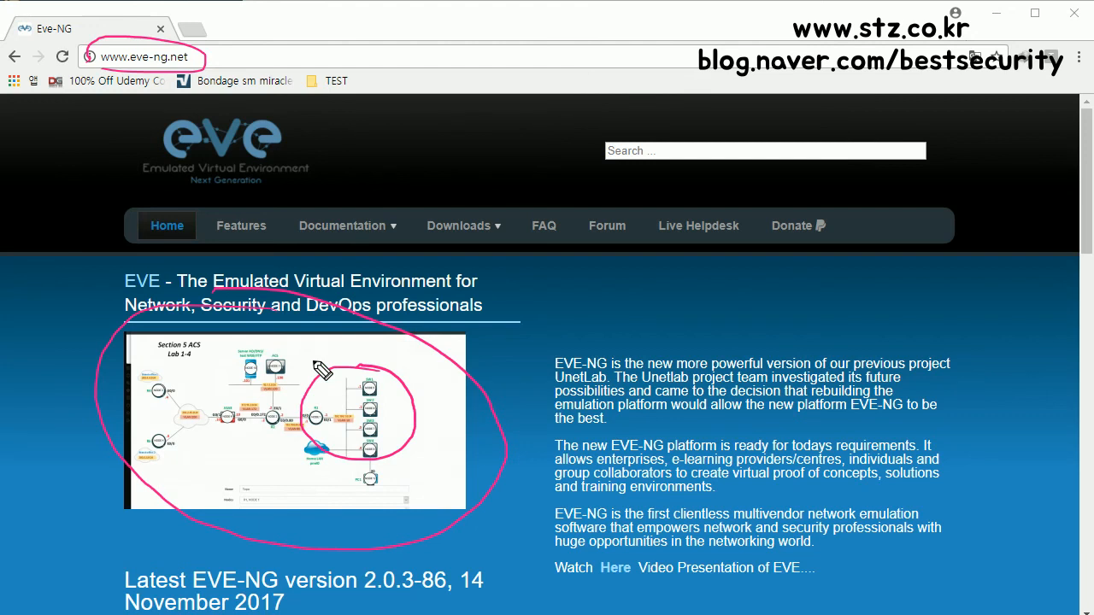
{"action": "mouse_move", "coordinate": [655, 289]}
{"action": "left_mouse_down"}
{"action": "mouse_move", "coordinate": [653, 328]}
{"action": "mouse_move", "coordinate": [705, 329]}
{"action": "mouse_move", "coordinate": [705, 288]}
{"action": "mouse_move", "coordinate": [653, 286]}
{"action": "left_mouse_up"}
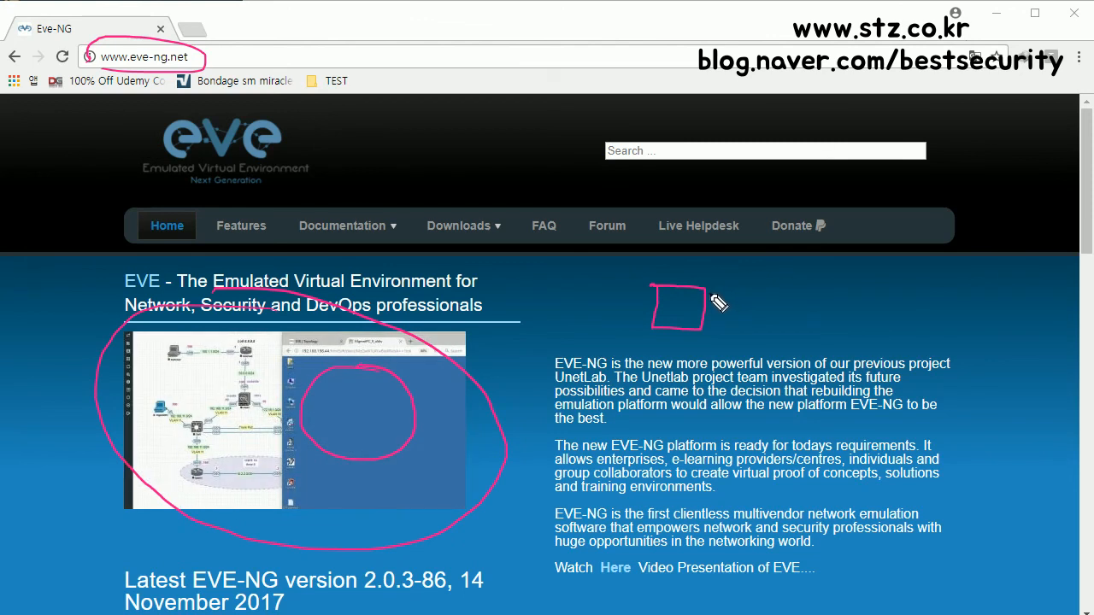
{"action": "left_click_drag", "start_coordinate": [663, 305], "coordinate": [697, 313]}
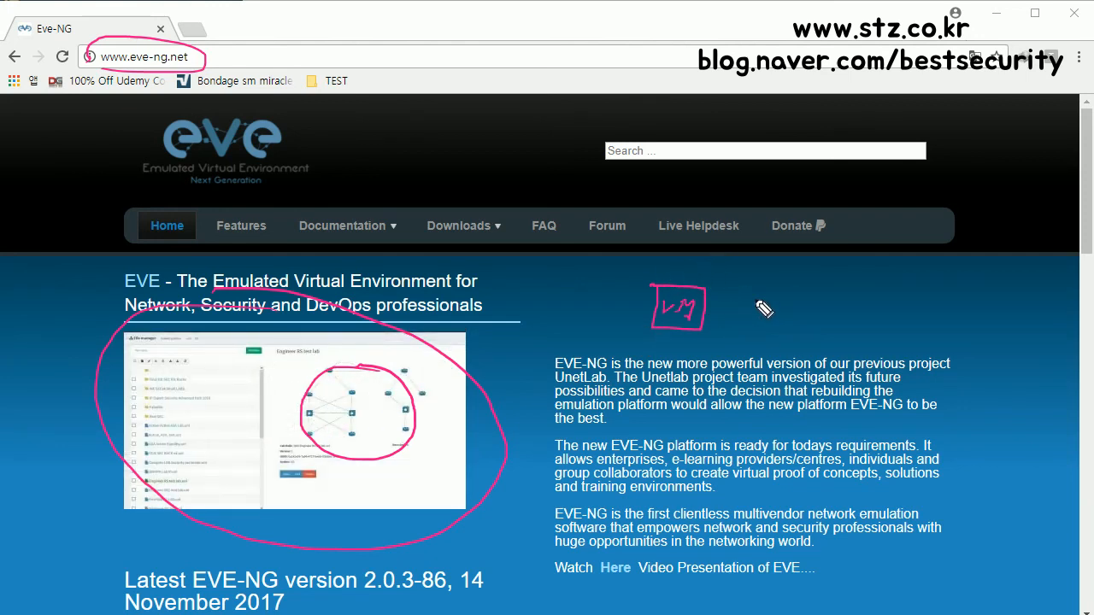
{"action": "mouse_move", "coordinate": [711, 302]}
{"action": "left_mouse_down"}
{"action": "mouse_move", "coordinate": [782, 314]}
{"action": "mouse_move", "coordinate": [842, 302]}
{"action": "mouse_move", "coordinate": [833, 318]}
{"action": "left_mouse_up"}
{"action": "mouse_move", "coordinate": [808, 277]}
{"action": "left_mouse_down"}
{"action": "mouse_move", "coordinate": [694, 304]}
{"action": "mouse_move", "coordinate": [710, 308]}
{"action": "left_mouse_up"}
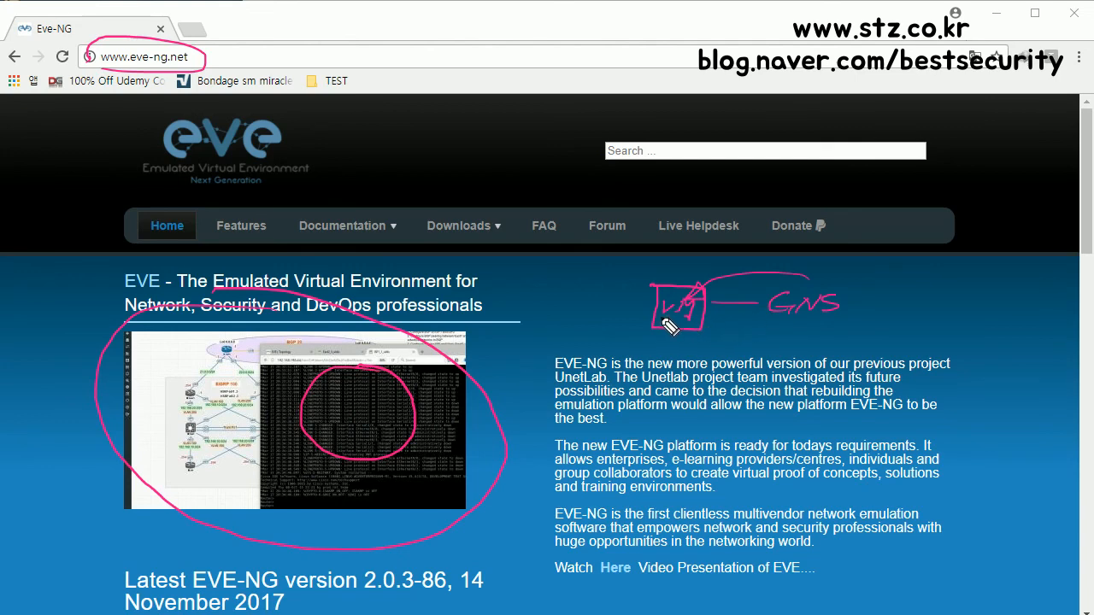
{"action": "left_click_drag", "start_coordinate": [722, 325], "coordinate": [859, 341]}
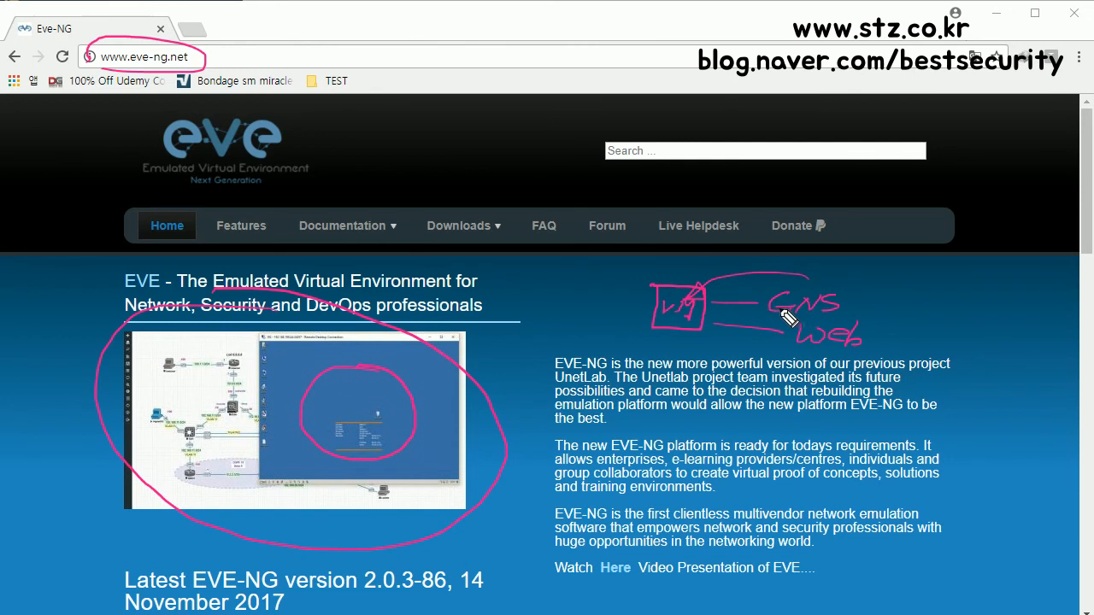
{"action": "mouse_move", "coordinate": [780, 318]}
{"action": "left_mouse_down"}
{"action": "mouse_move", "coordinate": [863, 307]}
{"action": "mouse_move", "coordinate": [802, 287]}
{"action": "mouse_move", "coordinate": [772, 309]}
{"action": "mouse_move", "coordinate": [827, 323]}
{"action": "mouse_move", "coordinate": [859, 295]}
{"action": "mouse_move", "coordinate": [786, 286]}
{"action": "mouse_move", "coordinate": [782, 300]}
{"action": "left_mouse_up"}
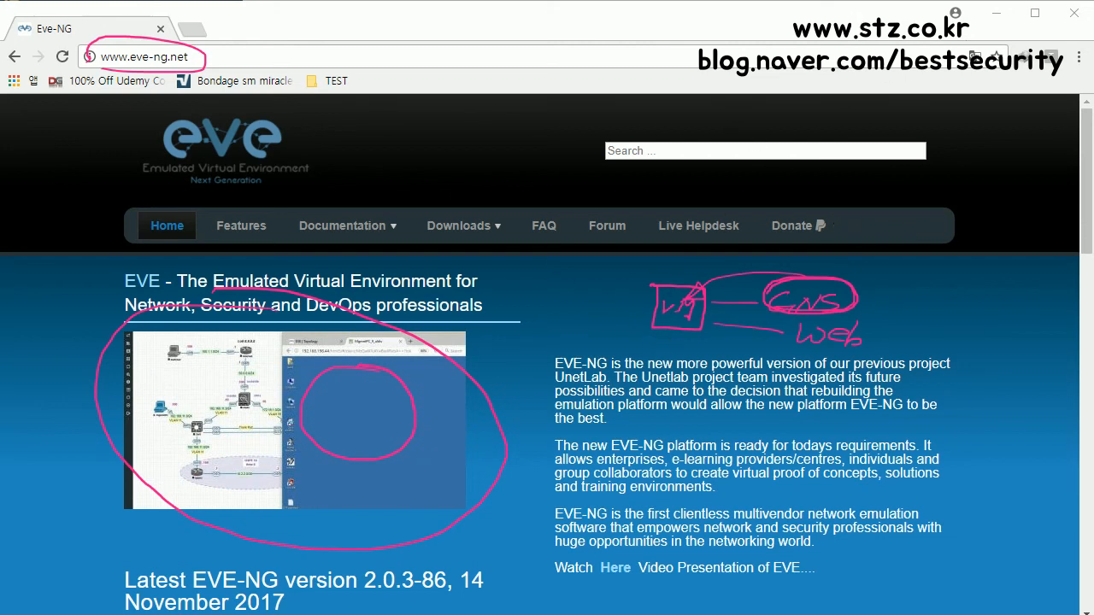
Step: Erase all on-screen pen drawings from the EVE-NG home page
{"action": "key", "text": "e"}
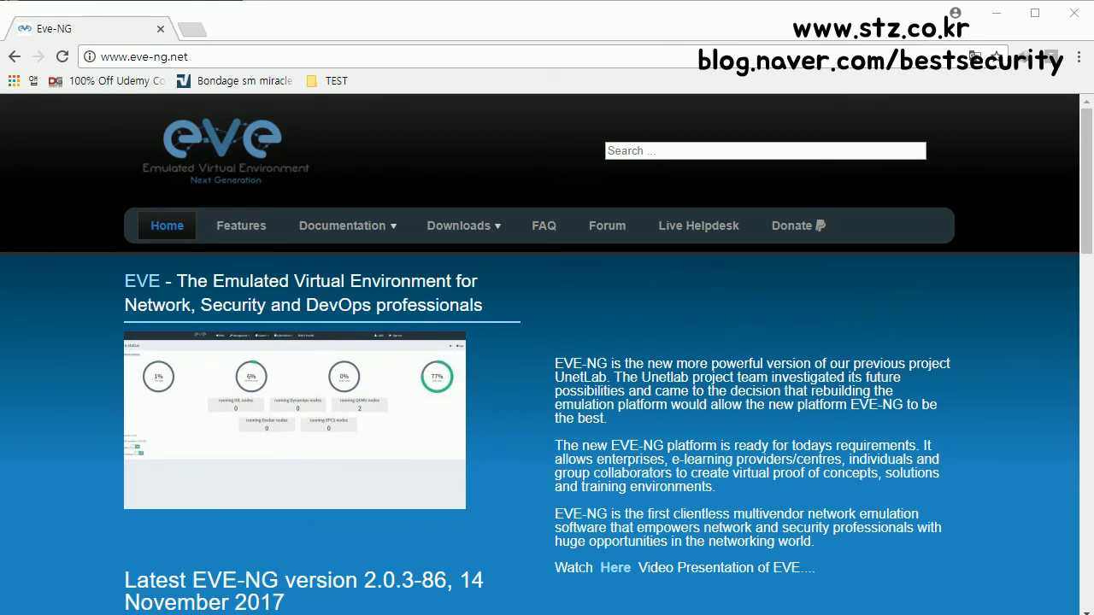
{"action": "scroll", "coordinate": [476, 372], "scroll_direction": "down", "scroll_amount": 2}
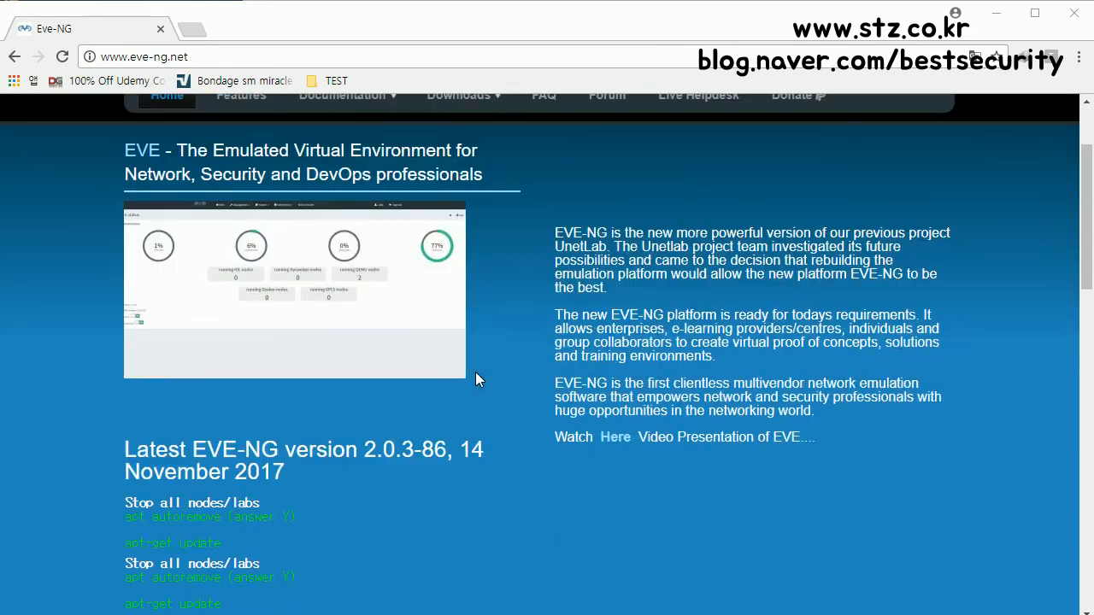
{"action": "scroll", "coordinate": [464, 377], "scroll_direction": "up", "scroll_amount": 3}
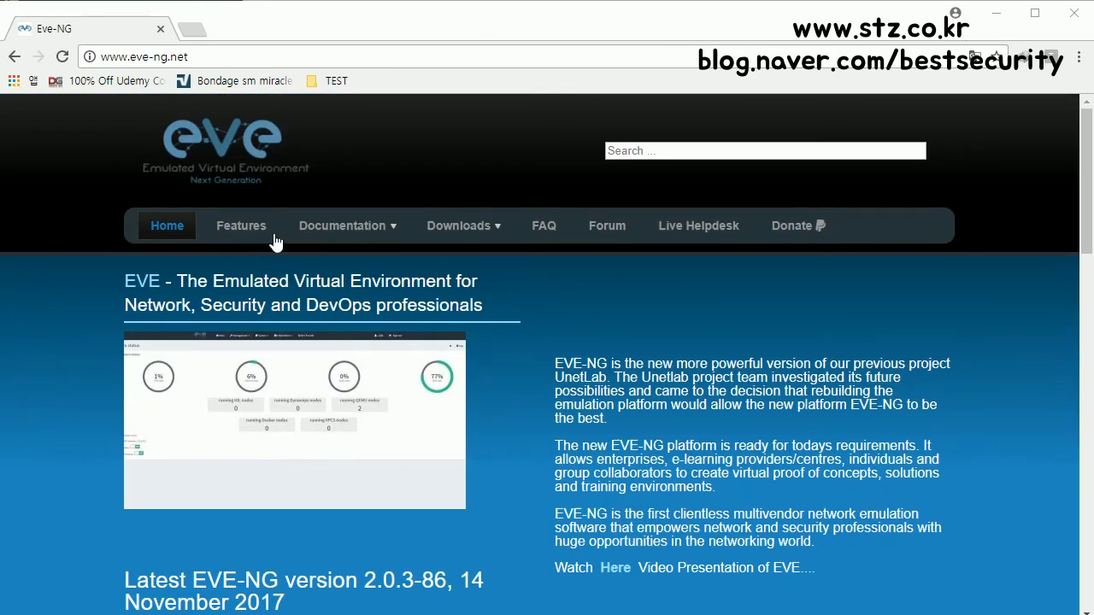
{"action": "mouse_move", "coordinate": [367, 237]}
{"action": "mouse_move", "coordinate": [357, 258]}
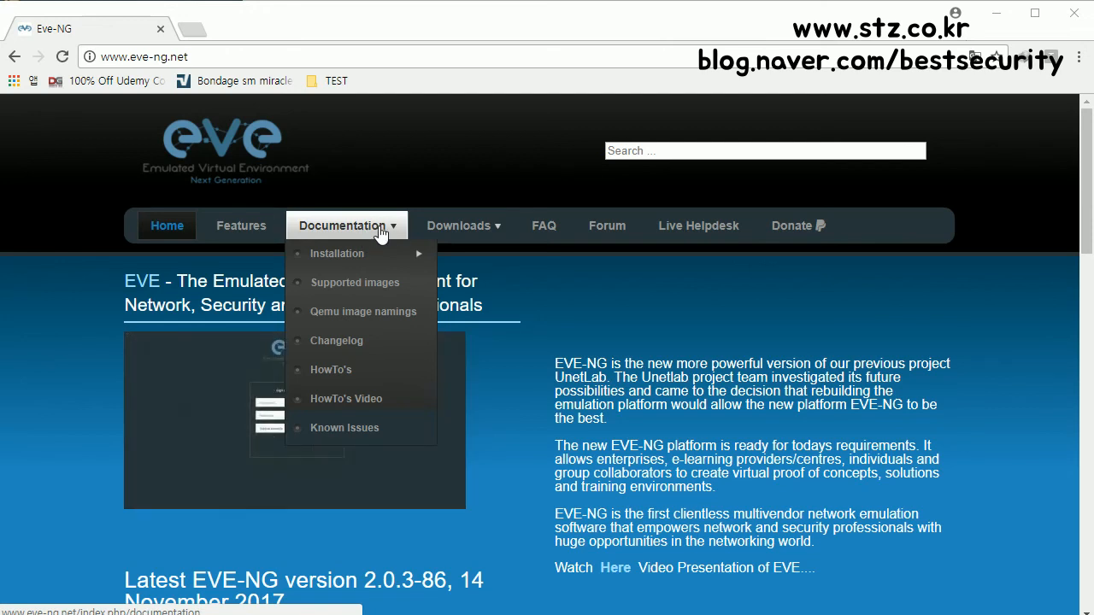
{"action": "mouse_move", "coordinate": [464, 225]}
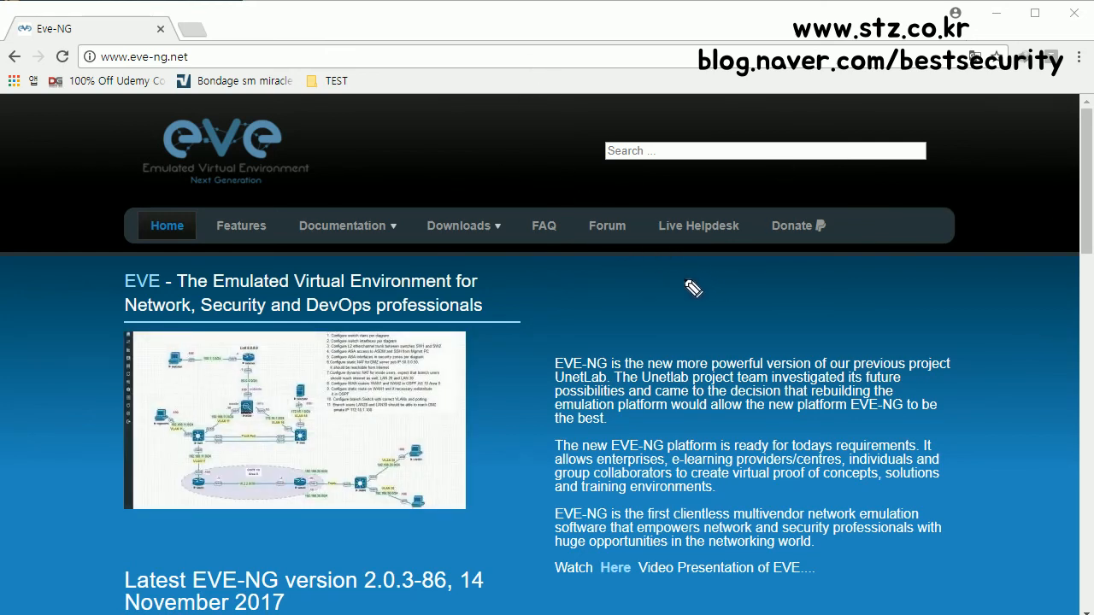
Step: Draw a VM box with an arrow pointing to a circled 'VMware work' note
{"action": "mouse_move", "coordinate": [683, 275]}
{"action": "left_mouse_down"}
{"action": "mouse_move", "coordinate": [685, 315]}
{"action": "mouse_move", "coordinate": [740, 278]}
{"action": "mouse_move", "coordinate": [722, 322]}
{"action": "mouse_move", "coordinate": [710, 292]}
{"action": "mouse_move", "coordinate": [744, 301]}
{"action": "left_mouse_up"}
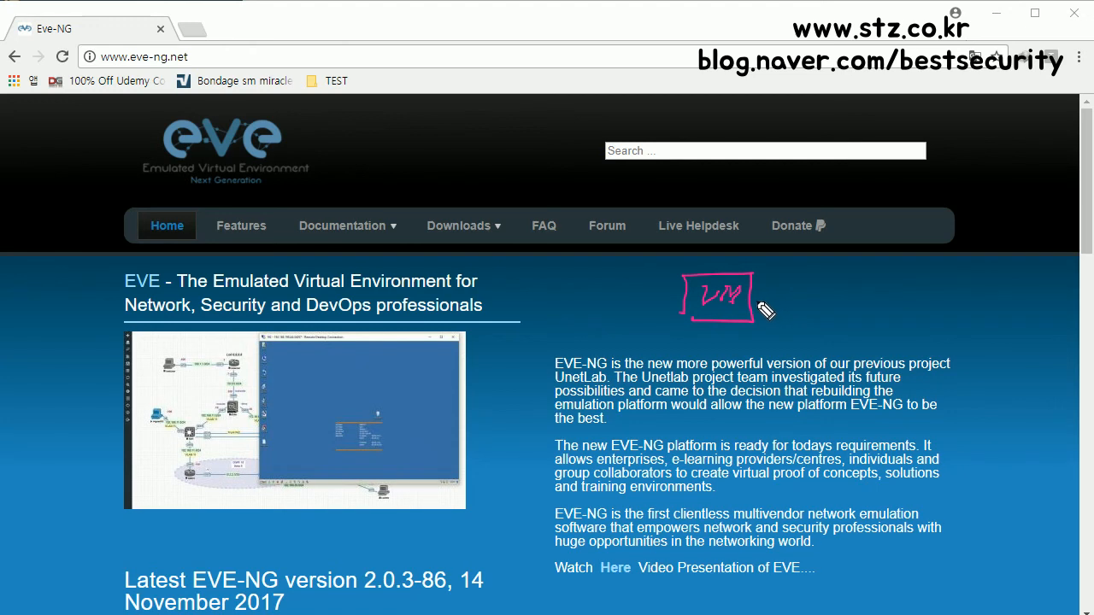
{"action": "mouse_move", "coordinate": [805, 295]}
{"action": "left_mouse_down"}
{"action": "mouse_move", "coordinate": [767, 295]}
{"action": "mouse_move", "coordinate": [779, 301]}
{"action": "left_mouse_up"}
{"action": "mouse_move", "coordinate": [837, 283]}
{"action": "left_mouse_down"}
{"action": "mouse_move", "coordinate": [846, 294]}
{"action": "mouse_move", "coordinate": [936, 294]}
{"action": "mouse_move", "coordinate": [923, 296]}
{"action": "mouse_move", "coordinate": [962, 286]}
{"action": "left_mouse_up"}
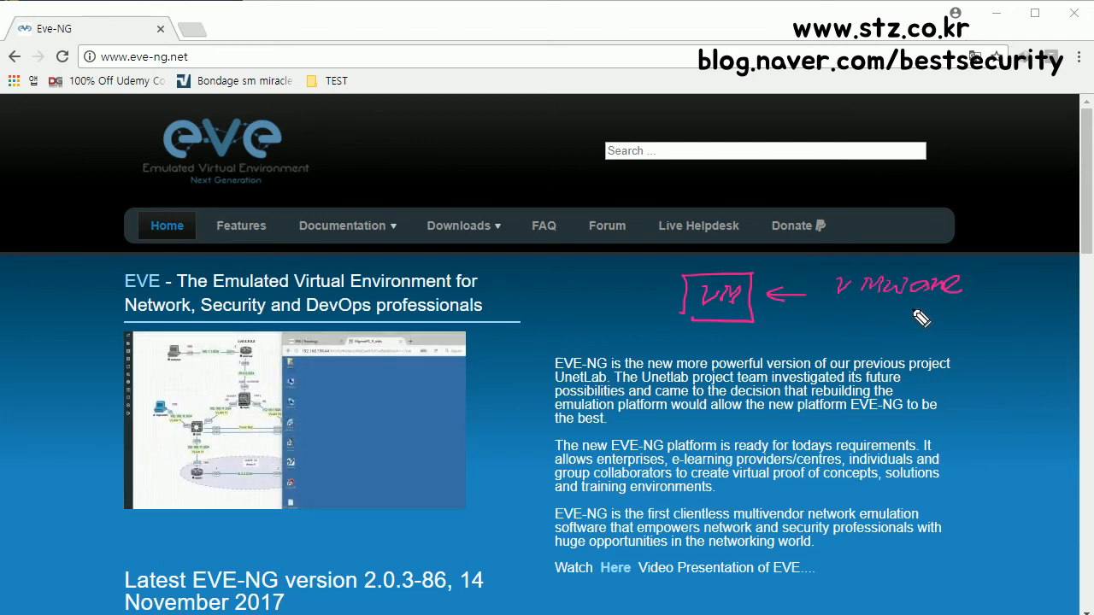
{"action": "mouse_move", "coordinate": [872, 313]}
{"action": "left_mouse_down"}
{"action": "mouse_move", "coordinate": [948, 312]}
{"action": "mouse_move", "coordinate": [988, 329]}
{"action": "left_mouse_up"}
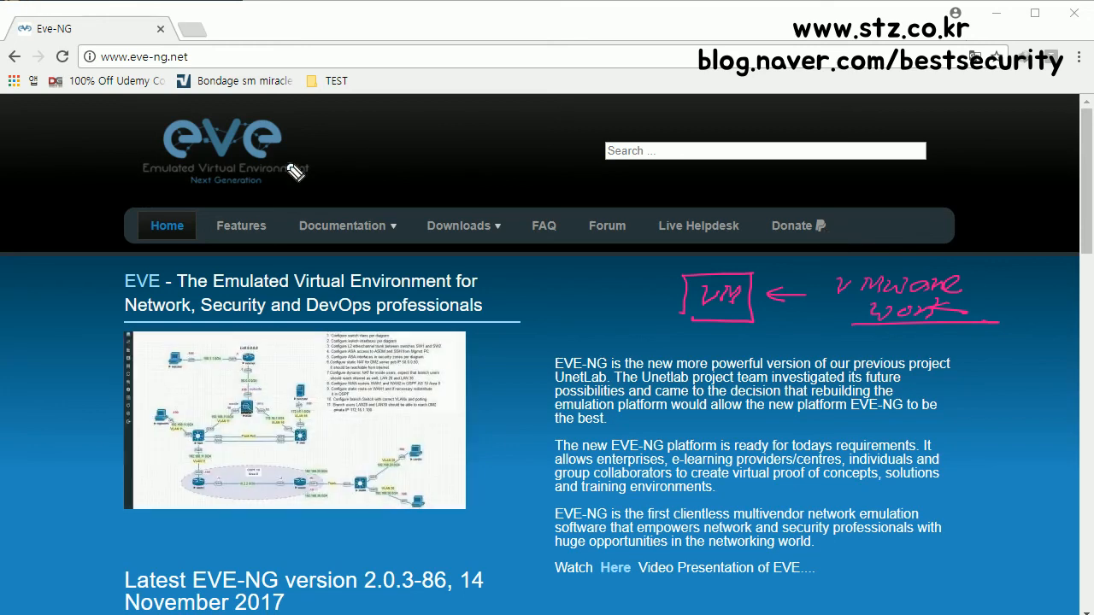
{"action": "mouse_move", "coordinate": [963, 277]}
{"action": "left_mouse_down"}
{"action": "mouse_move", "coordinate": [830, 295]}
{"action": "mouse_move", "coordinate": [889, 340]}
{"action": "mouse_move", "coordinate": [984, 315]}
{"action": "mouse_move", "coordinate": [960, 270]}
{"action": "left_mouse_up"}
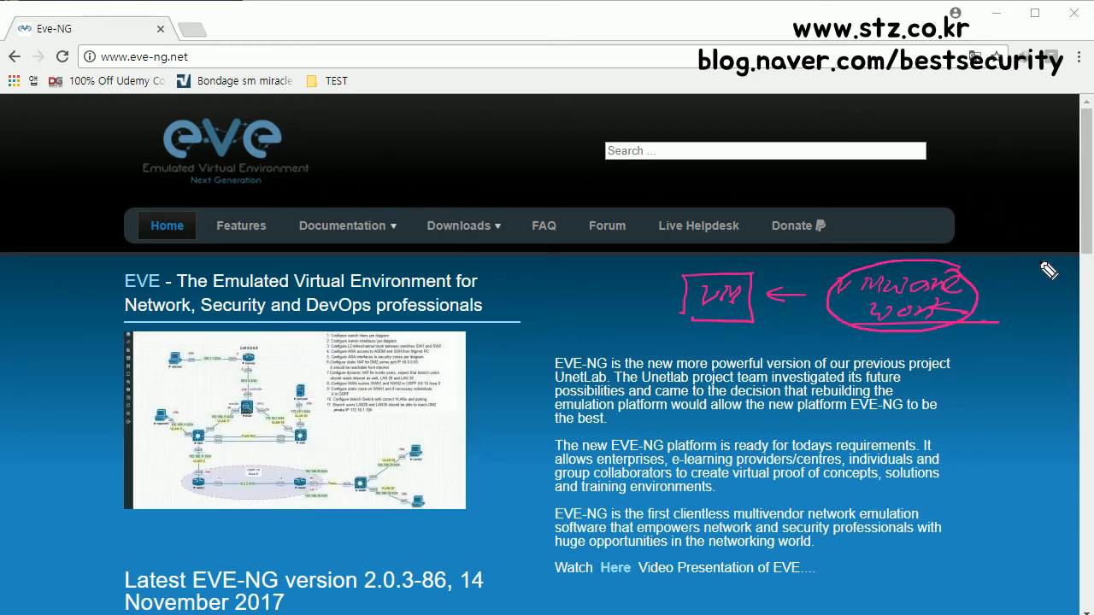
Step: Write and underline 'IOS 3725' below the VMware note, then circle the VM box
{"action": "left_click_drag", "start_coordinate": [966, 346], "coordinate": [984, 346]}
{"action": "left_click_drag", "start_coordinate": [976, 346], "coordinate": [975, 359]}
{"action": "mouse_move", "coordinate": [968, 360]}
{"action": "left_mouse_down"}
{"action": "mouse_move", "coordinate": [1008, 353]}
{"action": "mouse_move", "coordinate": [1032, 363]}
{"action": "mouse_move", "coordinate": [1010, 359]}
{"action": "left_mouse_up"}
{"action": "left_click_drag", "start_coordinate": [952, 379], "coordinate": [1025, 379]}
{"action": "left_click_drag", "start_coordinate": [956, 361], "coordinate": [1051, 358]}
{"action": "mouse_move", "coordinate": [750, 275]}
{"action": "left_mouse_down"}
{"action": "mouse_move", "coordinate": [704, 276]}
{"action": "mouse_move", "coordinate": [687, 317]}
{"action": "mouse_move", "coordinate": [743, 321]}
{"action": "mouse_move", "coordinate": [758, 282]}
{"action": "left_mouse_up"}
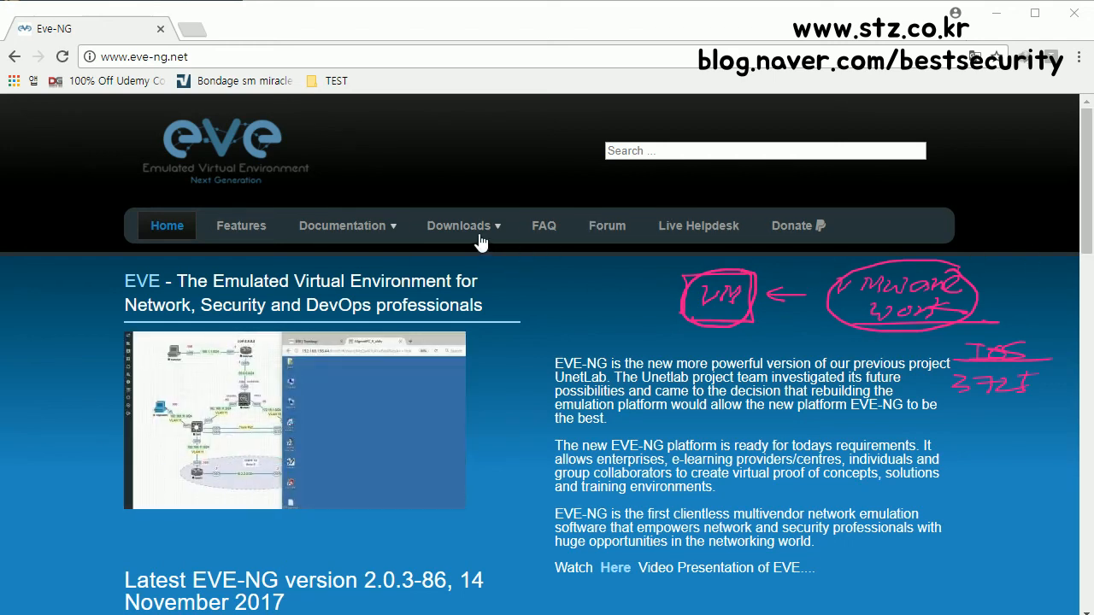
{"action": "mouse_move", "coordinate": [479, 242]}
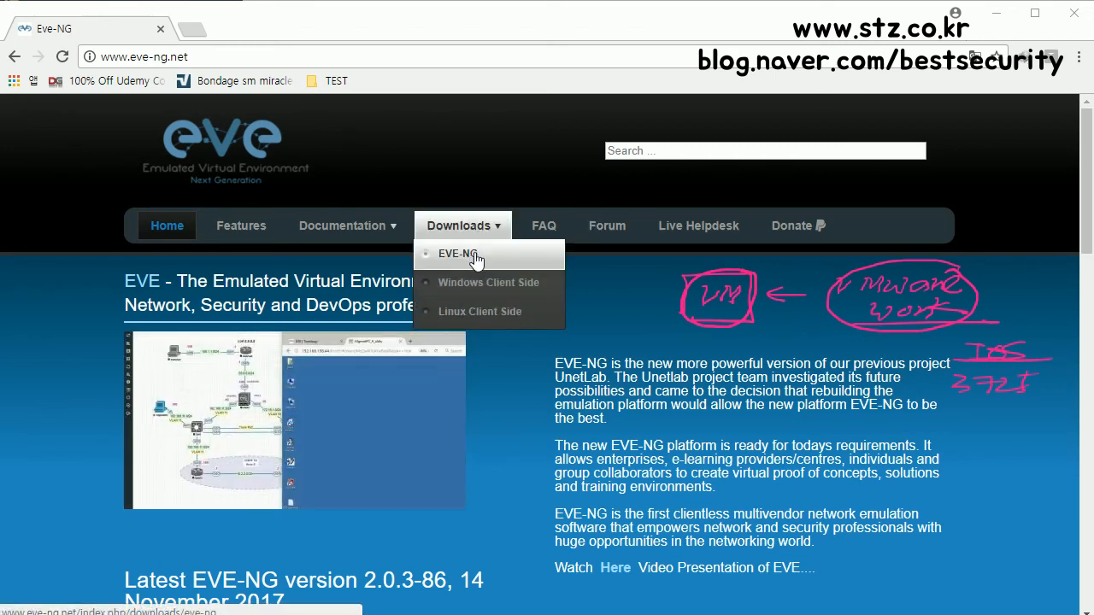
Step: Save EVE Community Edition.ova from the EVE-NG OVA MEGA mirror, then return to the download links page
{"action": "left_click", "coordinate": [475, 254]}
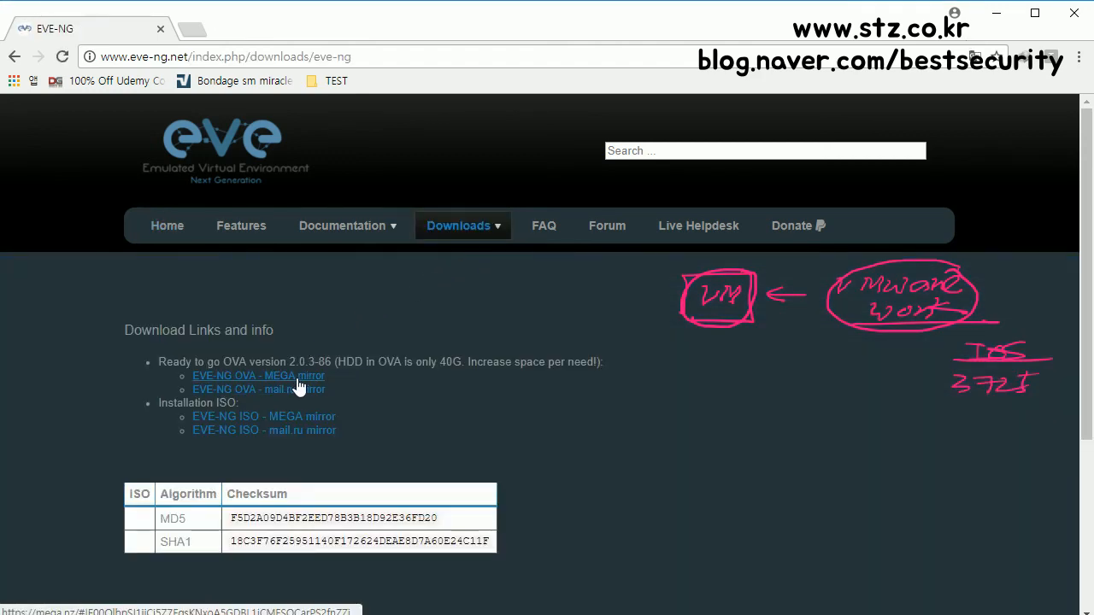
{"action": "mouse_move", "coordinate": [471, 244]}
{"action": "left_click", "coordinate": [311, 381]}
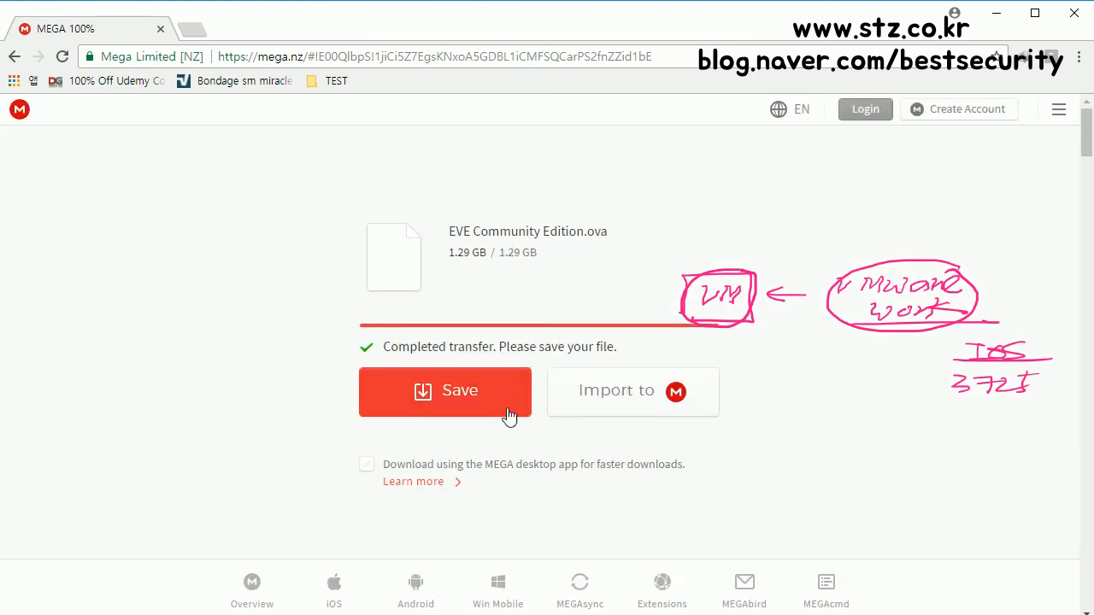
{"action": "left_click", "coordinate": [459, 396]}
{"action": "left_click", "coordinate": [18, 62]}
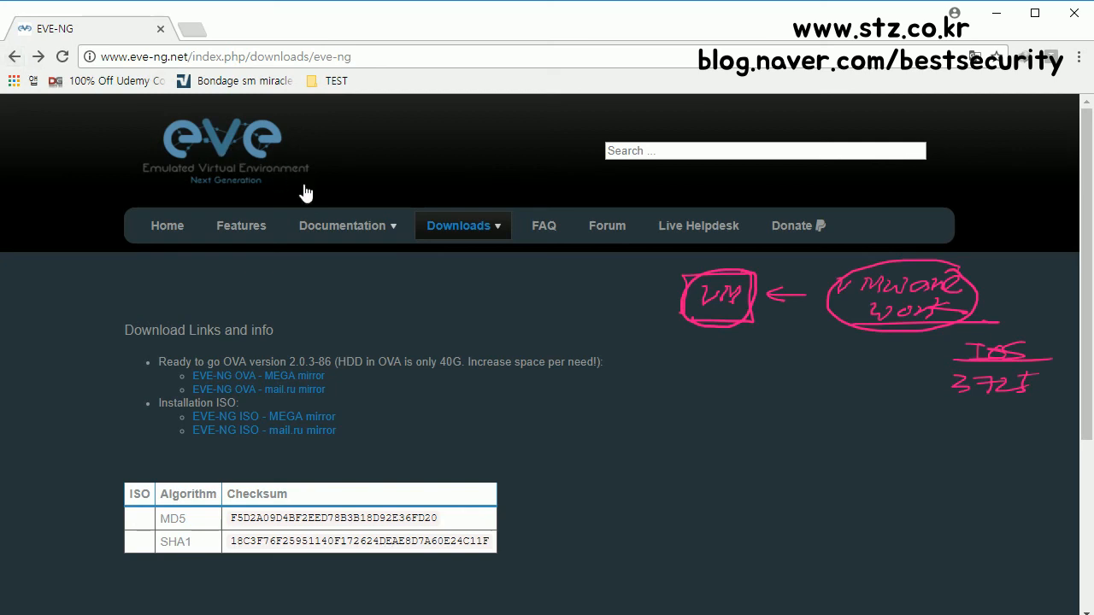
Step: Open Documentation > Supported images and select the list of Dynamips images
{"action": "mouse_move", "coordinate": [352, 226]}
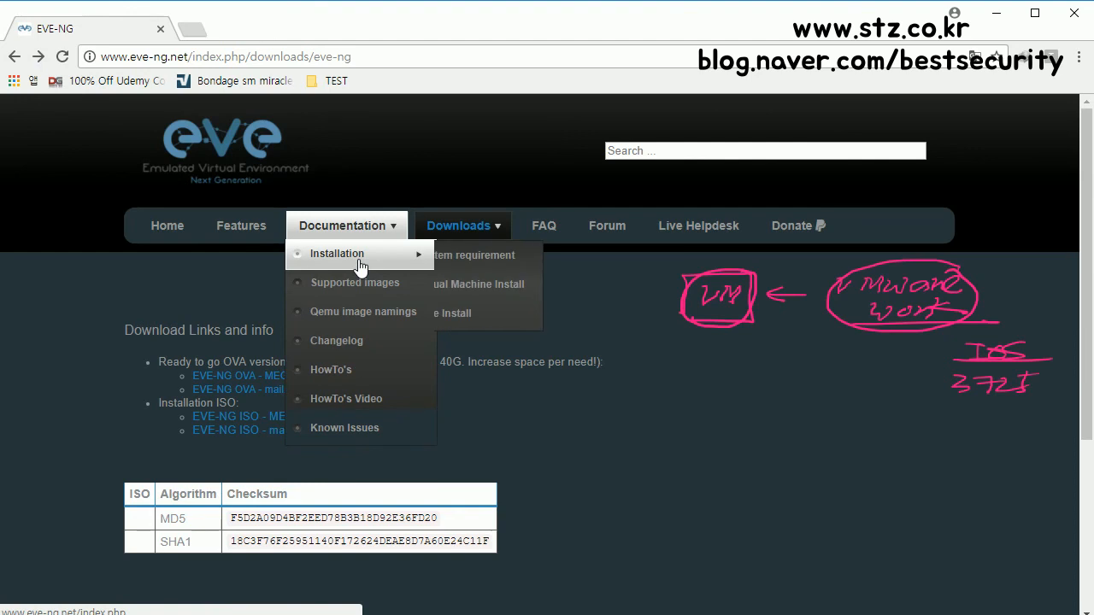
{"action": "left_click", "coordinate": [362, 286]}
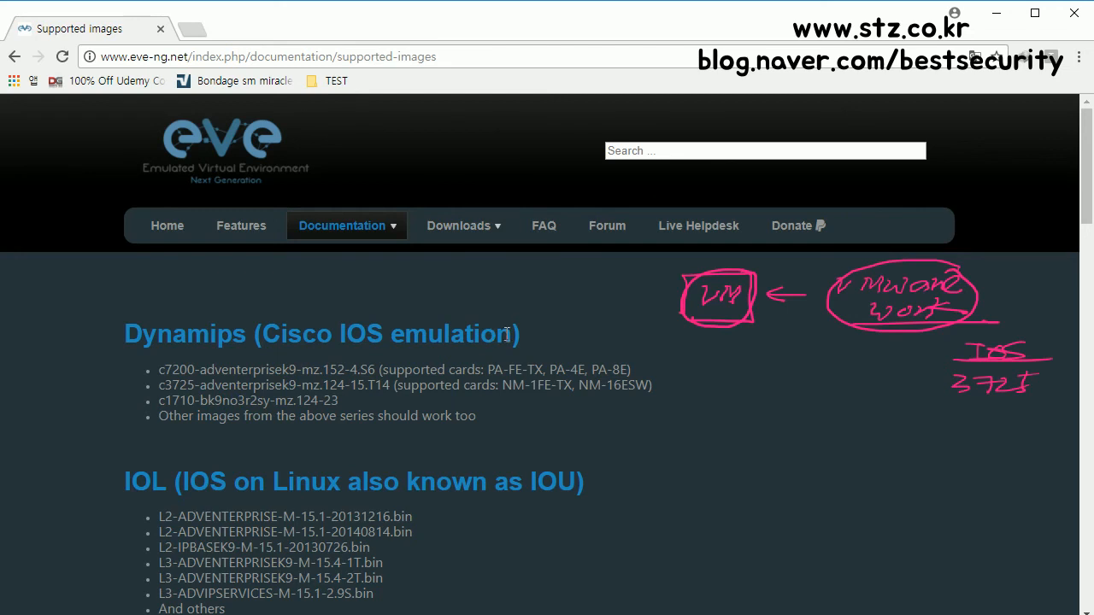
{"action": "scroll", "coordinate": [403, 283], "scroll_direction": "down", "scroll_amount": 1}
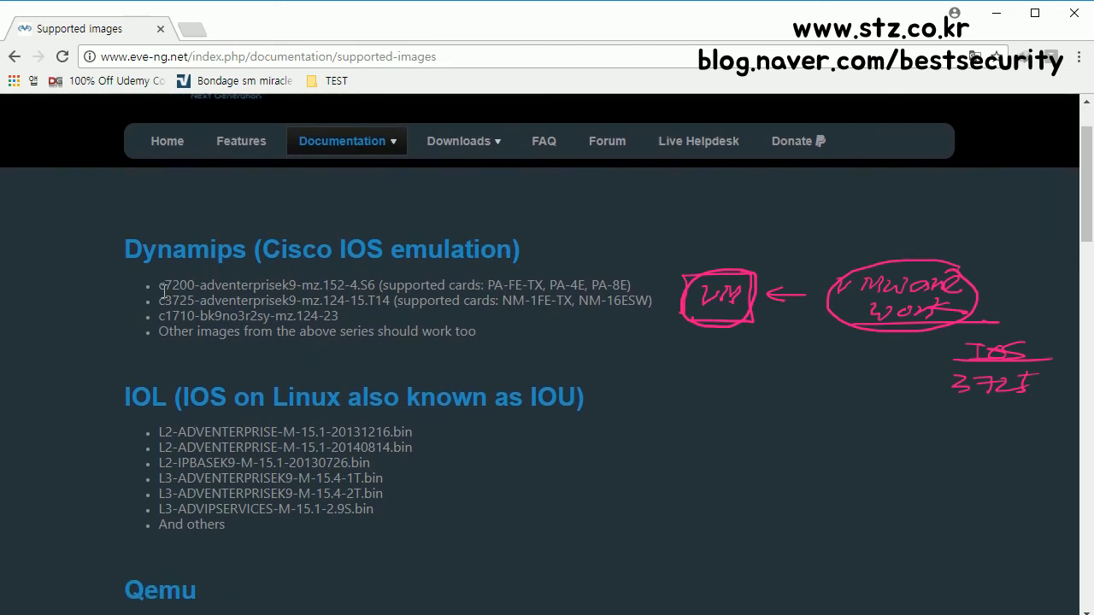
{"action": "left_click_drag", "start_coordinate": [151, 286], "coordinate": [520, 334]}
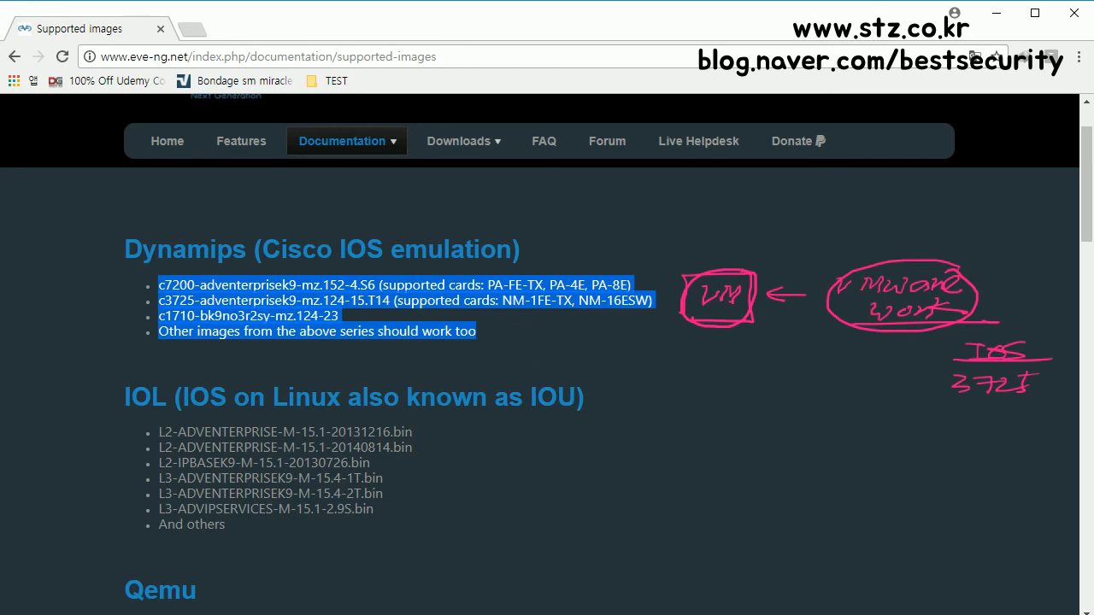
Step: Circle the c3725 image, clear the Dynamips highlight, and switch on the screen pen
{"action": "key", "text": "alt+Tab"}
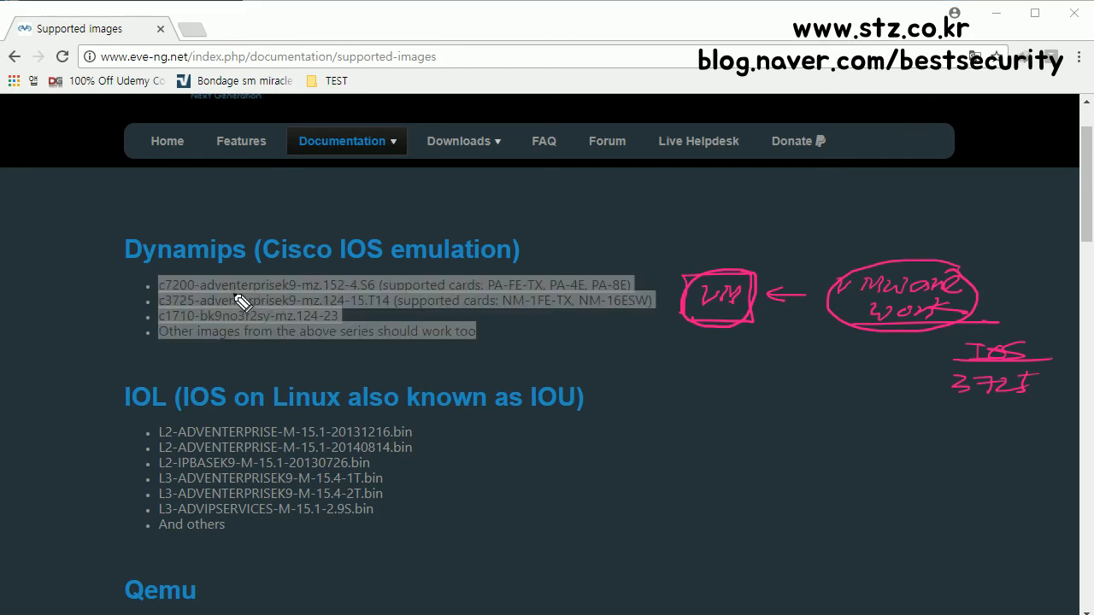
{"action": "mouse_move", "coordinate": [209, 305]}
{"action": "left_mouse_down"}
{"action": "mouse_move", "coordinate": [154, 307]}
{"action": "mouse_move", "coordinate": [208, 298]}
{"action": "mouse_move", "coordinate": [154, 285]}
{"action": "mouse_move", "coordinate": [175, 299]}
{"action": "mouse_move", "coordinate": [200, 285]}
{"action": "mouse_move", "coordinate": [129, 327]}
{"action": "left_mouse_up"}
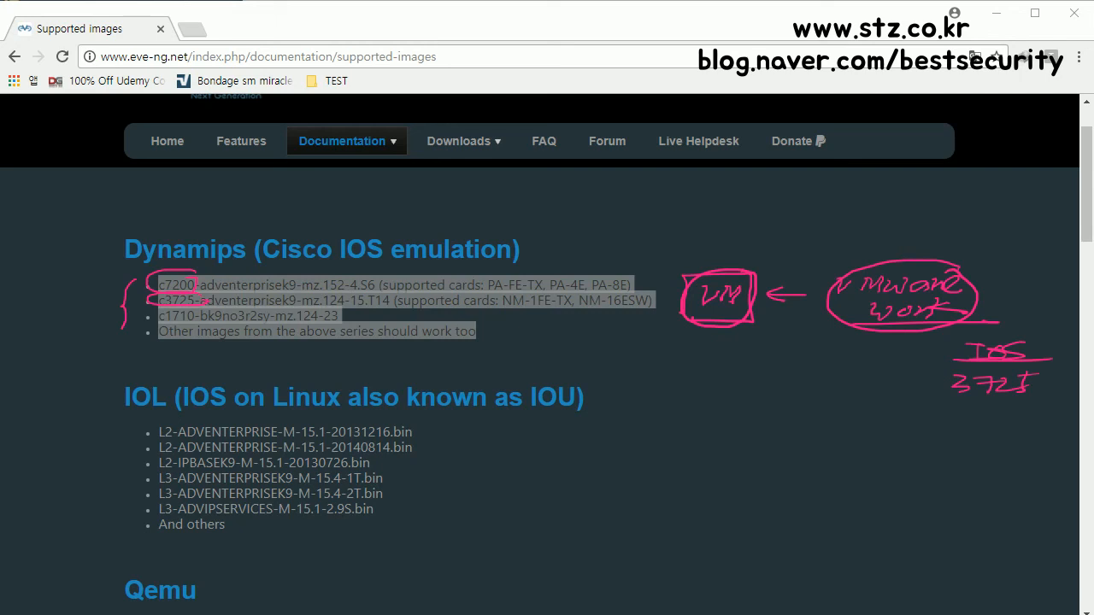
{"action": "left_click", "coordinate": [493, 333]}
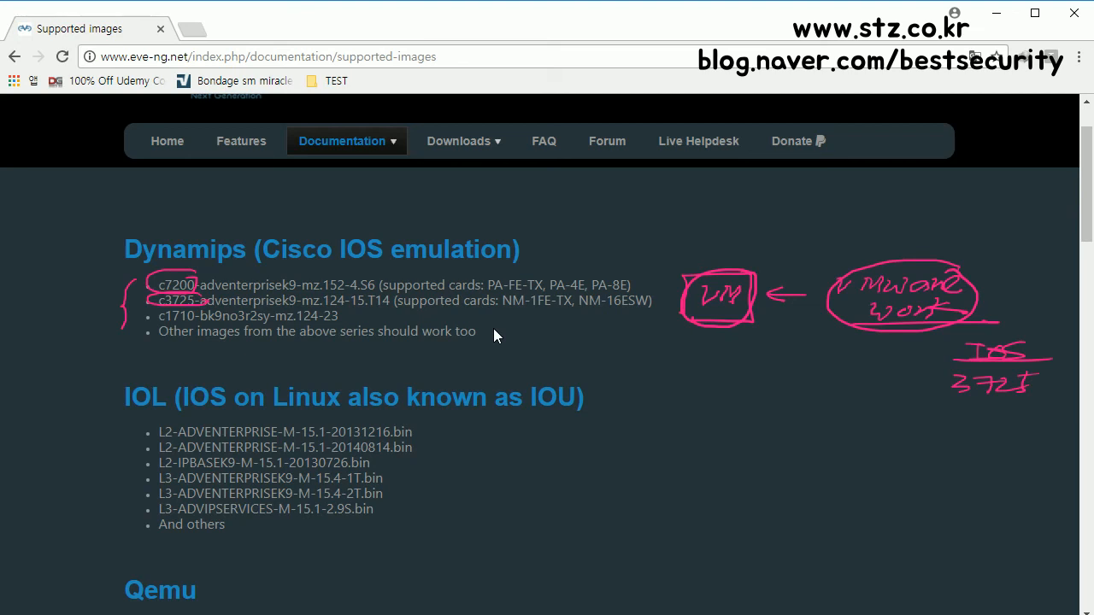
{"action": "scroll", "coordinate": [479, 334], "scroll_direction": "down", "scroll_amount": 1}
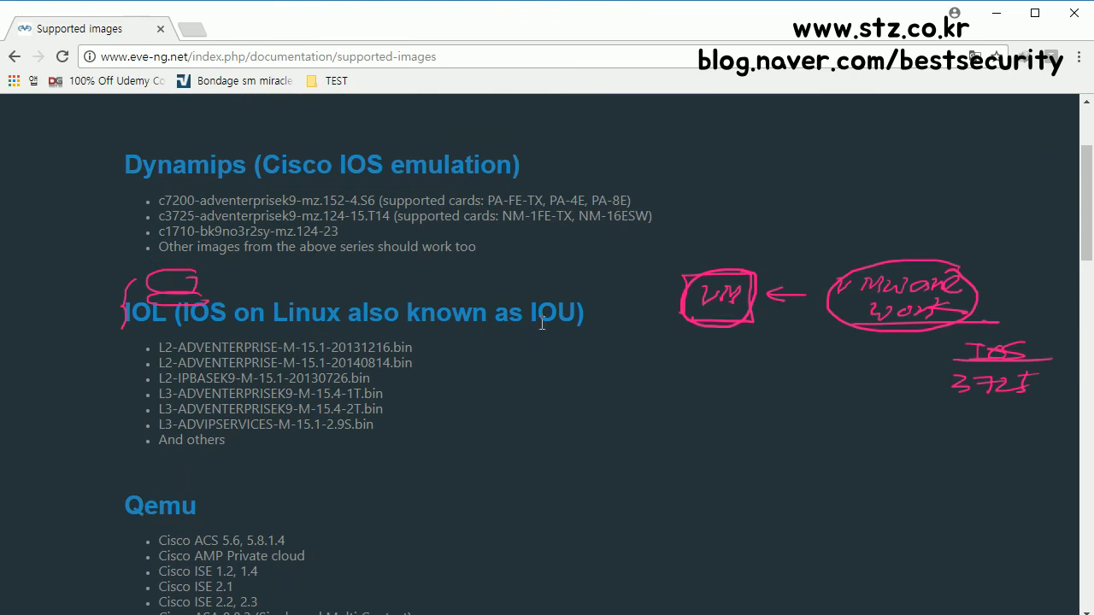
{"action": "key", "text": "ctrl+shift+3"}
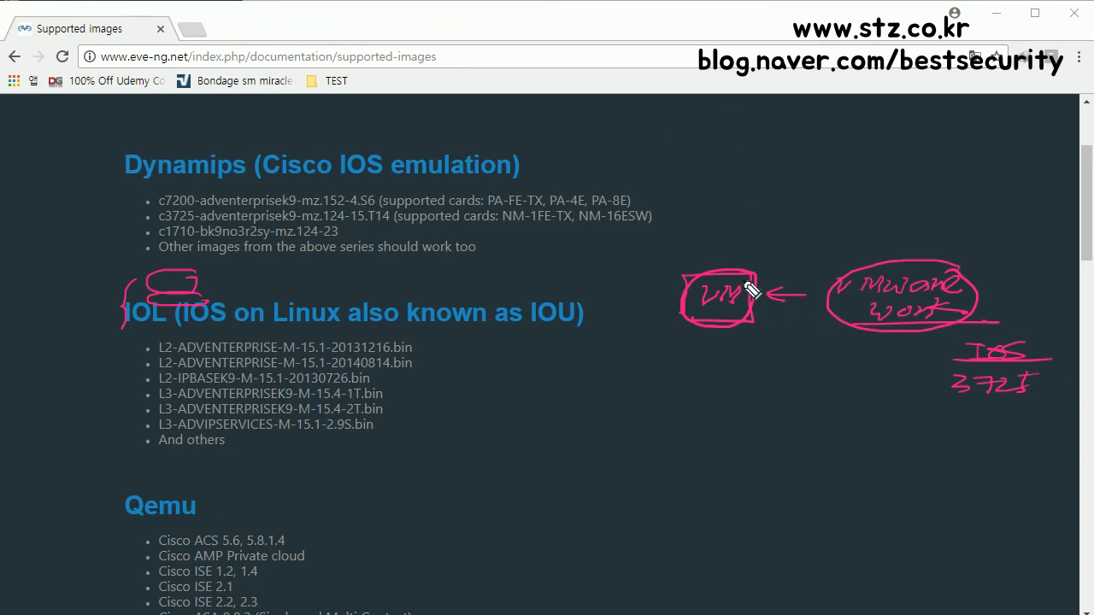
Step: Write the note '① EVE-NG OVA' and draw a box around OVA
{"action": "mouse_move", "coordinate": [745, 347]}
{"action": "left_mouse_down"}
{"action": "mouse_move", "coordinate": [760, 349]}
{"action": "mouse_move", "coordinate": [763, 365]}
{"action": "mouse_move", "coordinate": [719, 364]}
{"action": "mouse_move", "coordinate": [779, 347]}
{"action": "mouse_move", "coordinate": [795, 365]}
{"action": "mouse_move", "coordinate": [875, 357]}
{"action": "left_mouse_up"}
{"action": "left_click_drag", "start_coordinate": [754, 370], "coordinate": [894, 368]}
{"action": "left_click_drag", "start_coordinate": [788, 388], "coordinate": [841, 402]}
{"action": "mouse_move", "coordinate": [767, 408]}
{"action": "left_mouse_down"}
{"action": "mouse_move", "coordinate": [849, 407]}
{"action": "mouse_move", "coordinate": [765, 408]}
{"action": "left_mouse_up"}
{"action": "mouse_move", "coordinate": [717, 455]}
{"action": "left_mouse_down"}
{"action": "mouse_move", "coordinate": [726, 440]}
{"action": "mouse_move", "coordinate": [788, 435]}
{"action": "left_mouse_up"}
Step: Write the note '② IOS. IOU. VIOS' and underline it twice
{"action": "left_click_drag", "start_coordinate": [781, 437], "coordinate": [780, 456]}
{"action": "mouse_move", "coordinate": [773, 458]}
{"action": "left_mouse_down"}
{"action": "mouse_move", "coordinate": [801, 440]}
{"action": "mouse_move", "coordinate": [815, 454]}
{"action": "mouse_move", "coordinate": [883, 432]}
{"action": "mouse_move", "coordinate": [884, 452]}
{"action": "left_mouse_up"}
{"action": "left_click", "coordinate": [842, 451]}
{"action": "left_click_drag", "start_coordinate": [896, 433], "coordinate": [997, 426]}
{"action": "left_click", "coordinate": [938, 442]}
{"action": "mouse_move", "coordinate": [988, 427]}
{"action": "left_mouse_down"}
{"action": "mouse_move", "coordinate": [988, 444]}
{"action": "mouse_move", "coordinate": [1003, 424]}
{"action": "mouse_move", "coordinate": [1014, 441]}
{"action": "left_mouse_up"}
{"action": "left_click_drag", "start_coordinate": [758, 462], "coordinate": [888, 459]}
{"action": "left_click_drag", "start_coordinate": [954, 460], "coordinate": [1029, 454]}
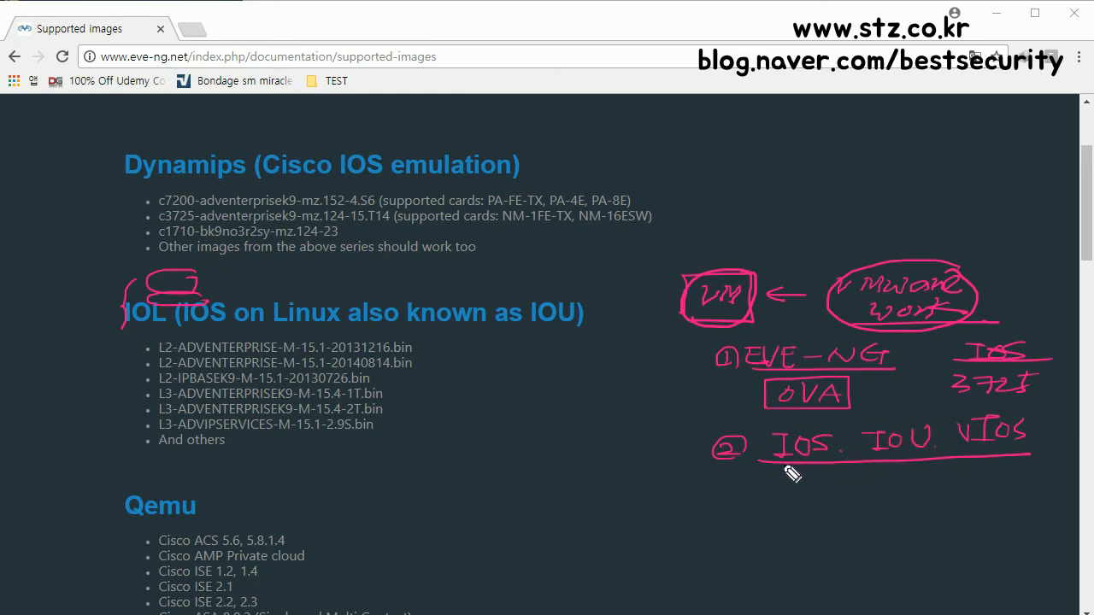
{"action": "left_click_drag", "start_coordinate": [763, 456], "coordinate": [1021, 452]}
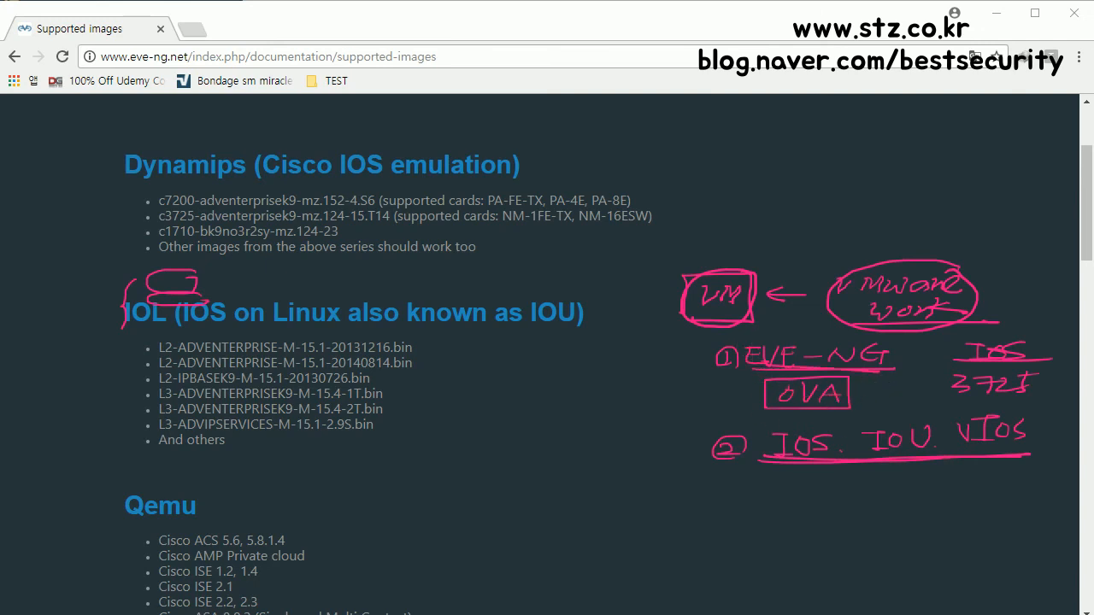
Step: Highlight 'Dynamips' and 'Cisco IOS emulation' in the Dynamips heading
{"action": "scroll", "coordinate": [440, 455], "scroll_direction": "down", "scroll_amount": 2}
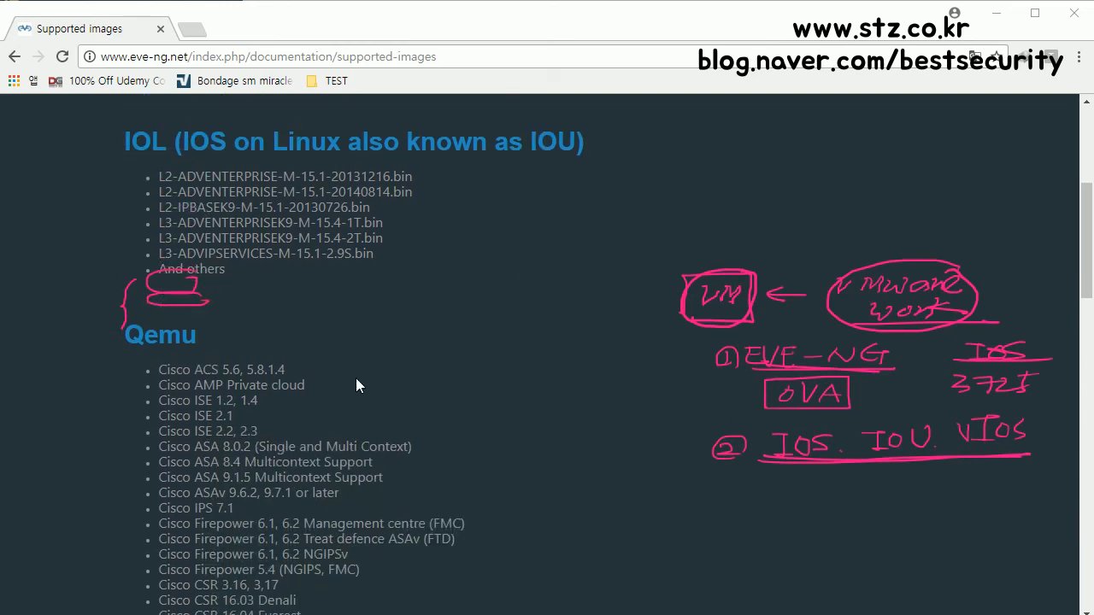
{"action": "scroll", "coordinate": [356, 384], "scroll_direction": "up", "scroll_amount": 3}
{"action": "mouse_move", "coordinate": [333, 158]}
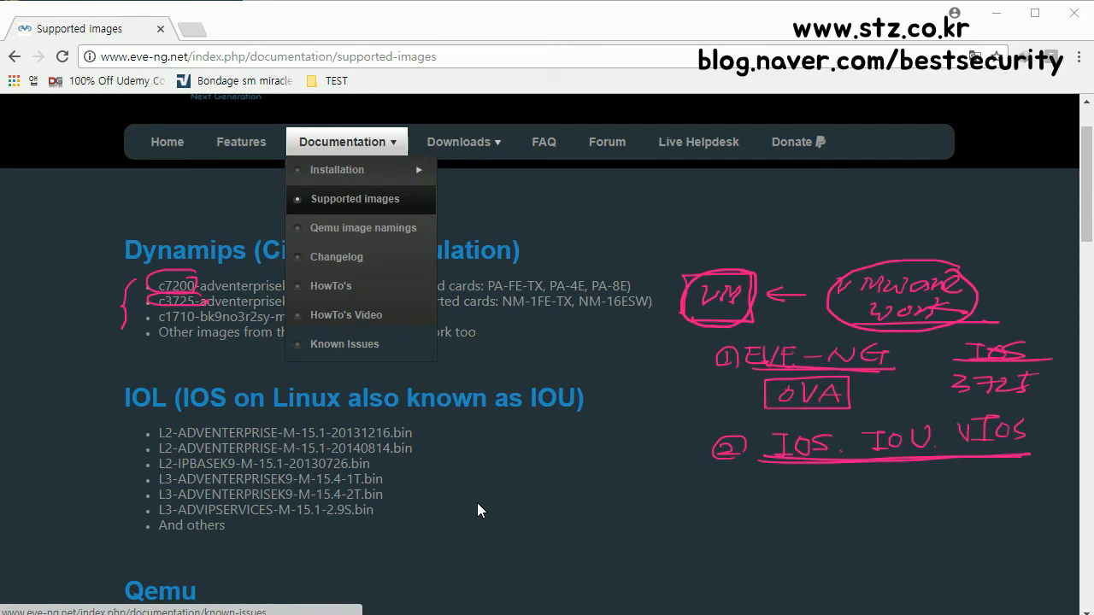
{"action": "scroll", "coordinate": [477, 508], "scroll_direction": "down", "scroll_amount": 3}
{"action": "scroll", "coordinate": [461, 499], "scroll_direction": "down", "scroll_amount": 1}
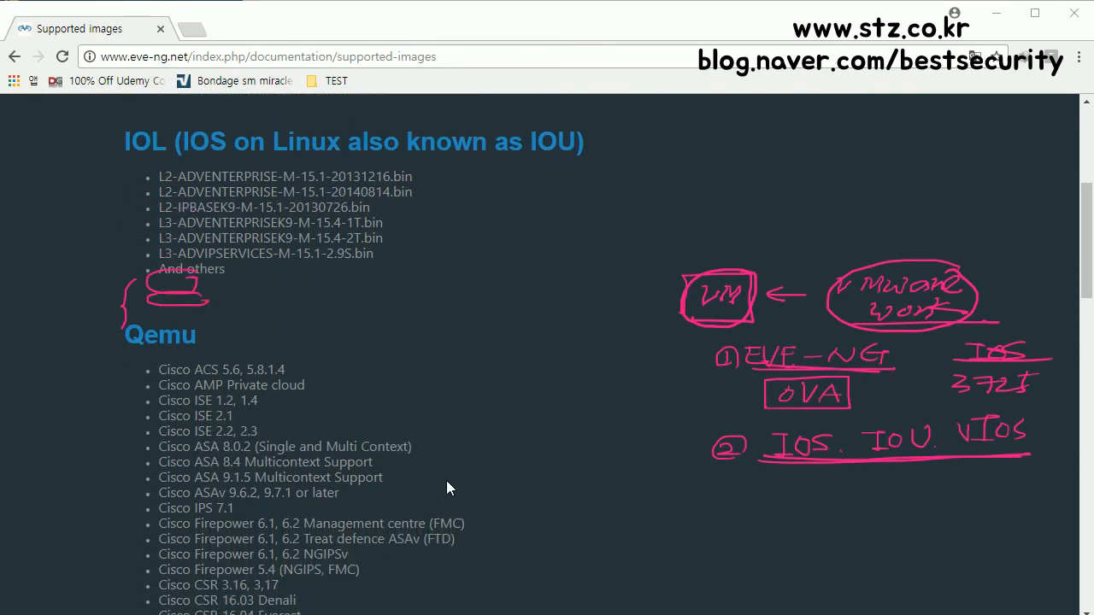
{"action": "scroll", "coordinate": [446, 488], "scroll_direction": "down", "scroll_amount": 1}
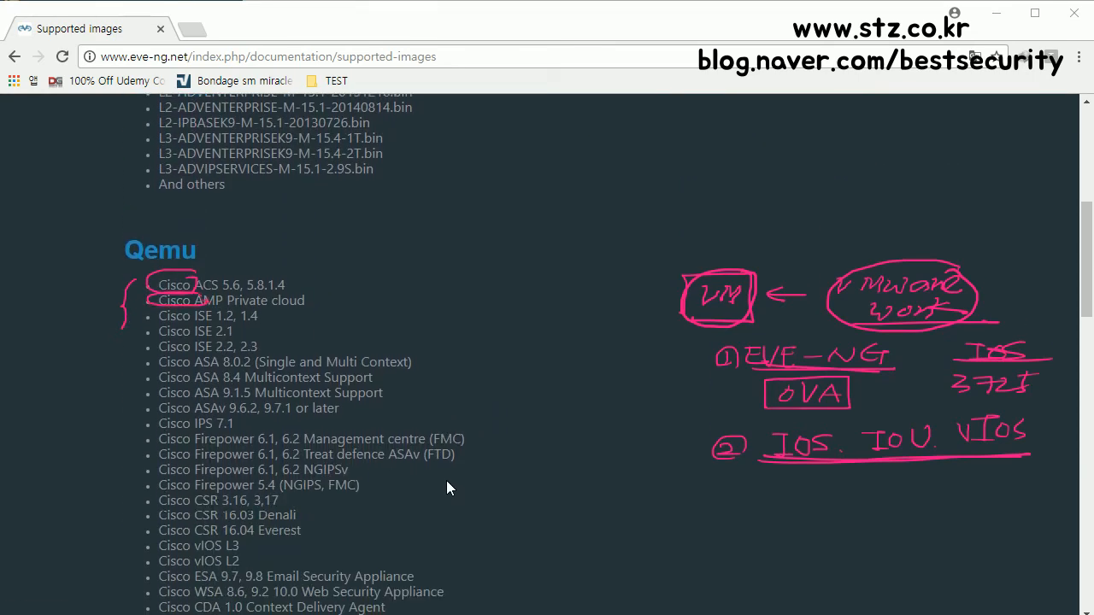
{"action": "scroll", "coordinate": [366, 442], "scroll_direction": "up", "scroll_amount": 3}
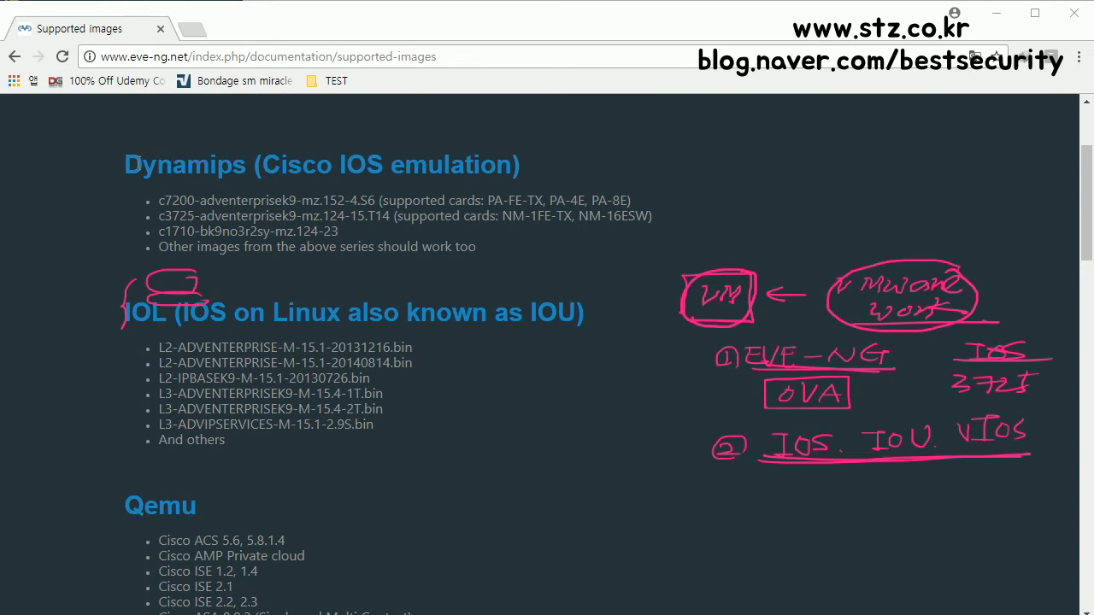
{"action": "left_click_drag", "start_coordinate": [132, 165], "coordinate": [243, 168]}
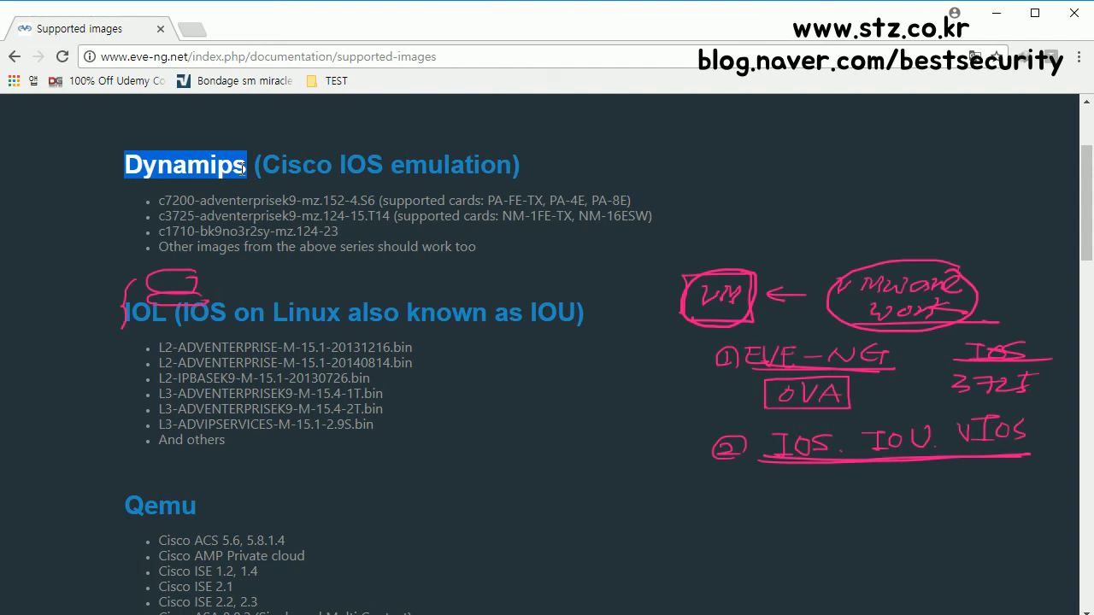
{"action": "left_click_drag", "start_coordinate": [268, 168], "coordinate": [477, 167]}
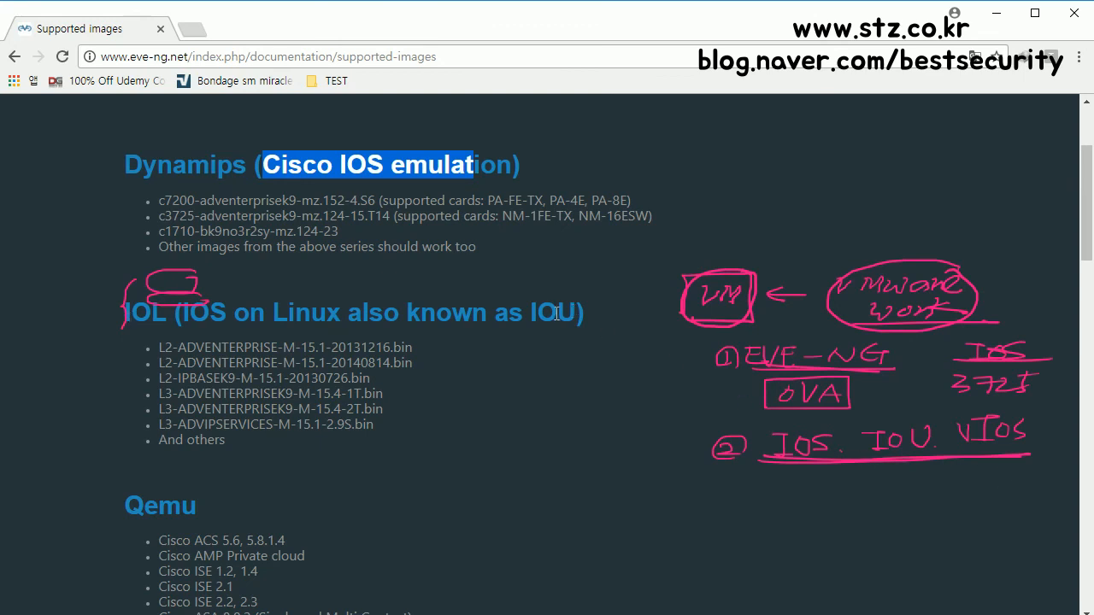
Step: Scroll through the supported images list and highlight the Qemu heading
{"action": "scroll", "coordinate": [232, 411], "scroll_direction": "down", "scroll_amount": 2}
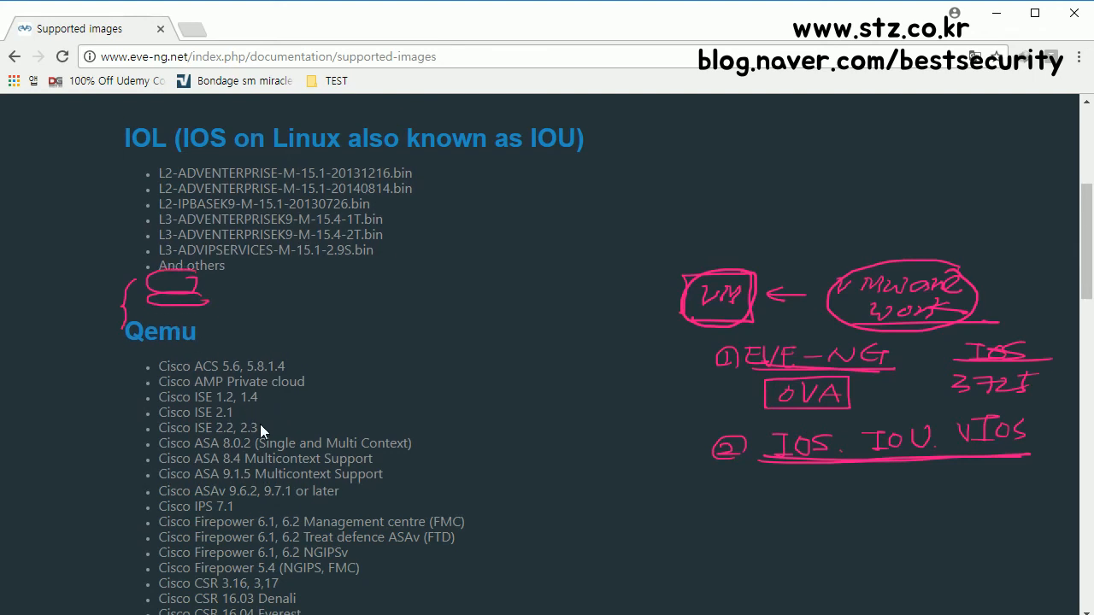
{"action": "scroll", "coordinate": [260, 423], "scroll_direction": "down", "scroll_amount": 3}
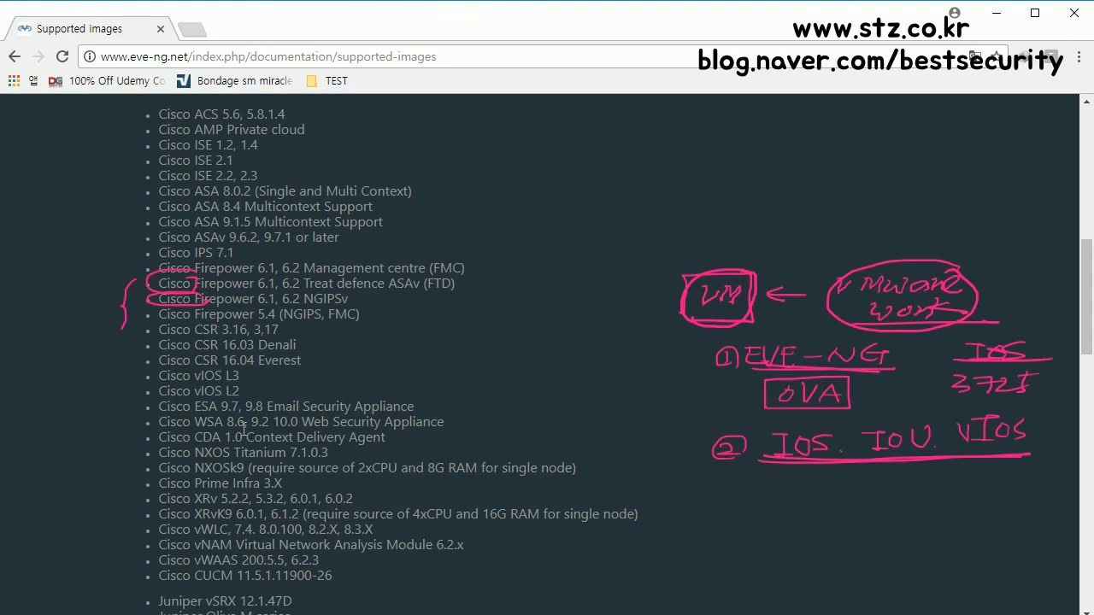
{"action": "scroll", "coordinate": [243, 466], "scroll_direction": "down", "scroll_amount": 1}
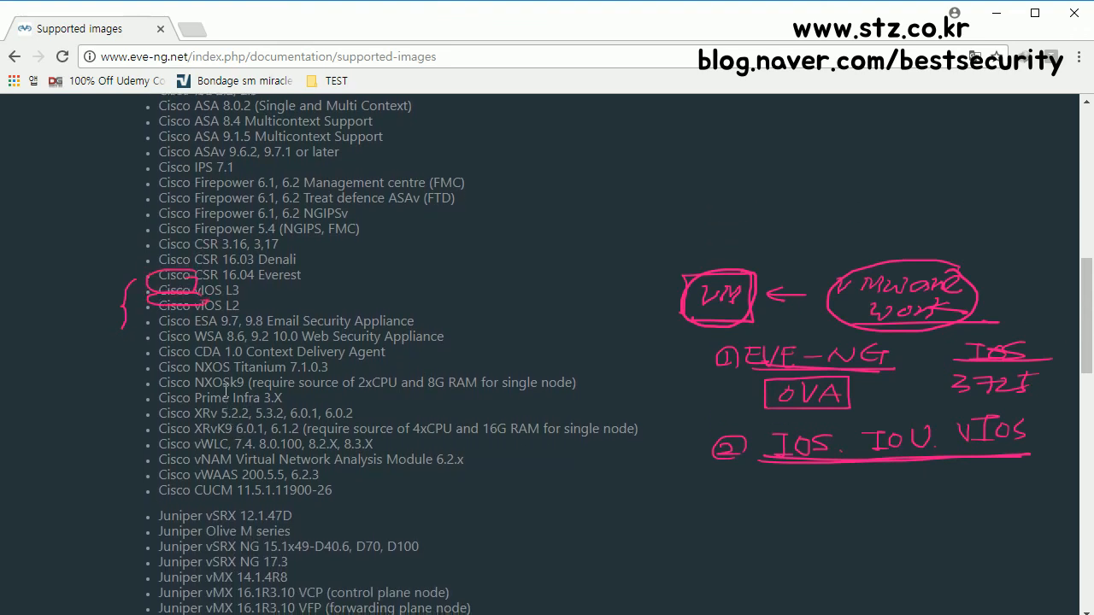
{"action": "scroll", "coordinate": [248, 414], "scroll_direction": "down", "scroll_amount": 1}
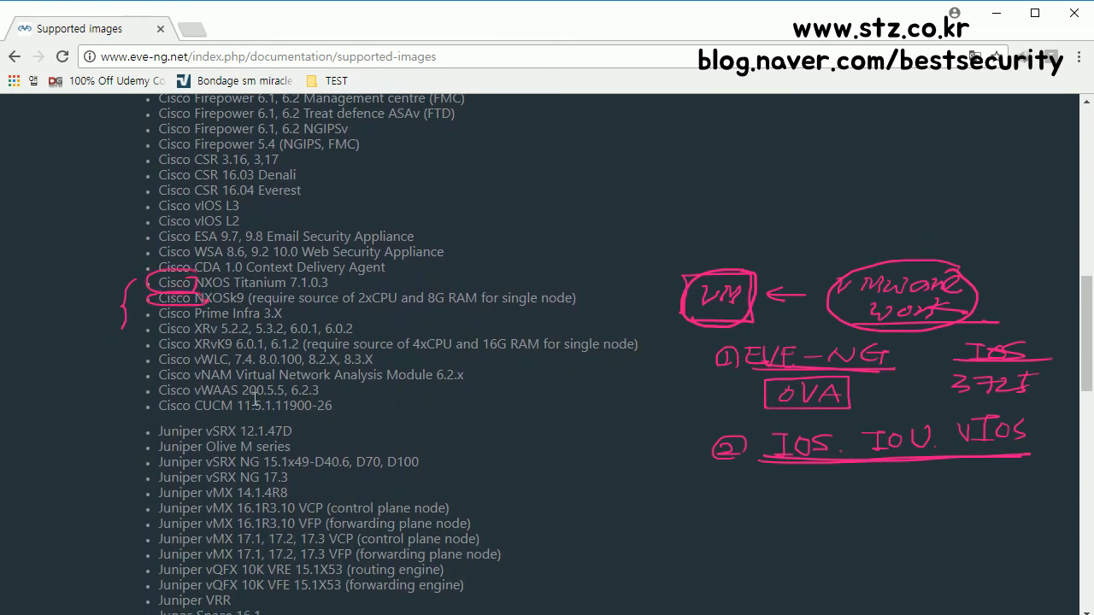
{"action": "scroll", "coordinate": [256, 397], "scroll_direction": "down", "scroll_amount": 2}
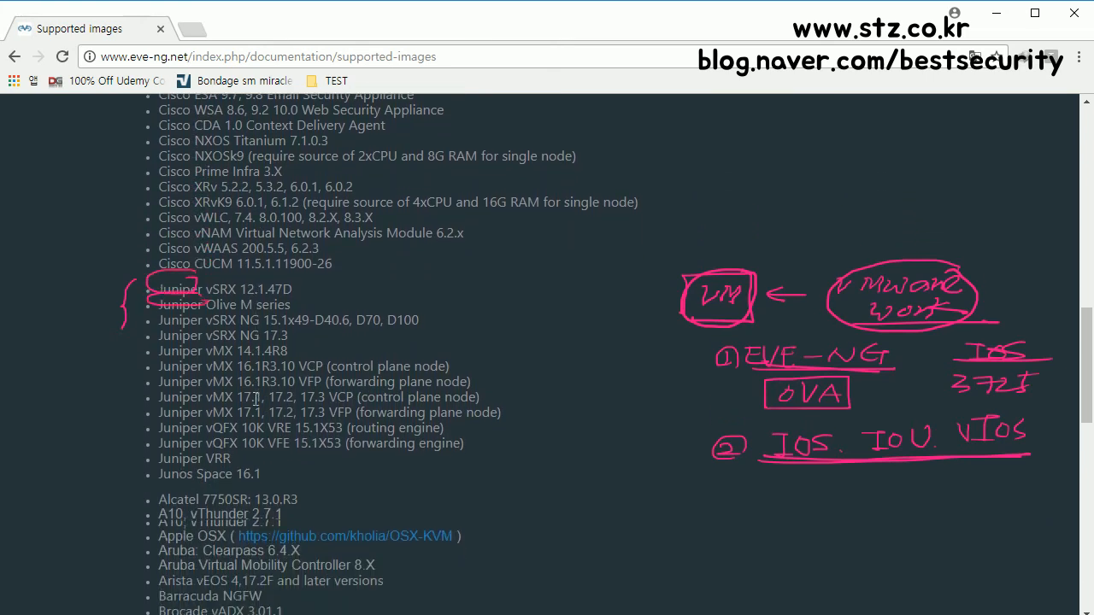
{"action": "scroll", "coordinate": [255, 397], "scroll_direction": "down", "scroll_amount": 1}
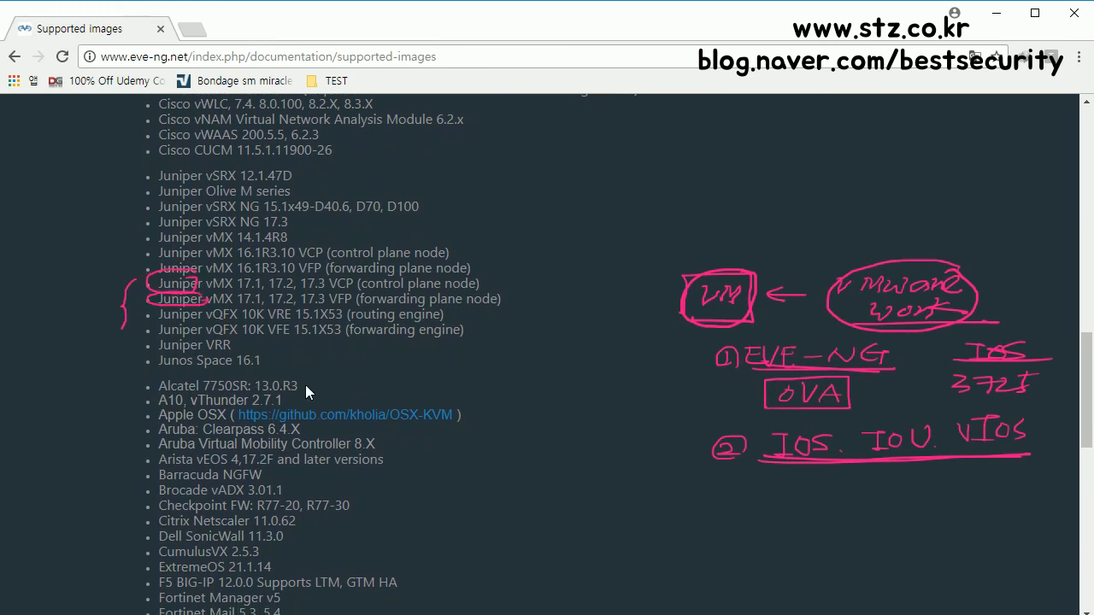
{"action": "scroll", "coordinate": [263, 448], "scroll_direction": "down", "scroll_amount": 1}
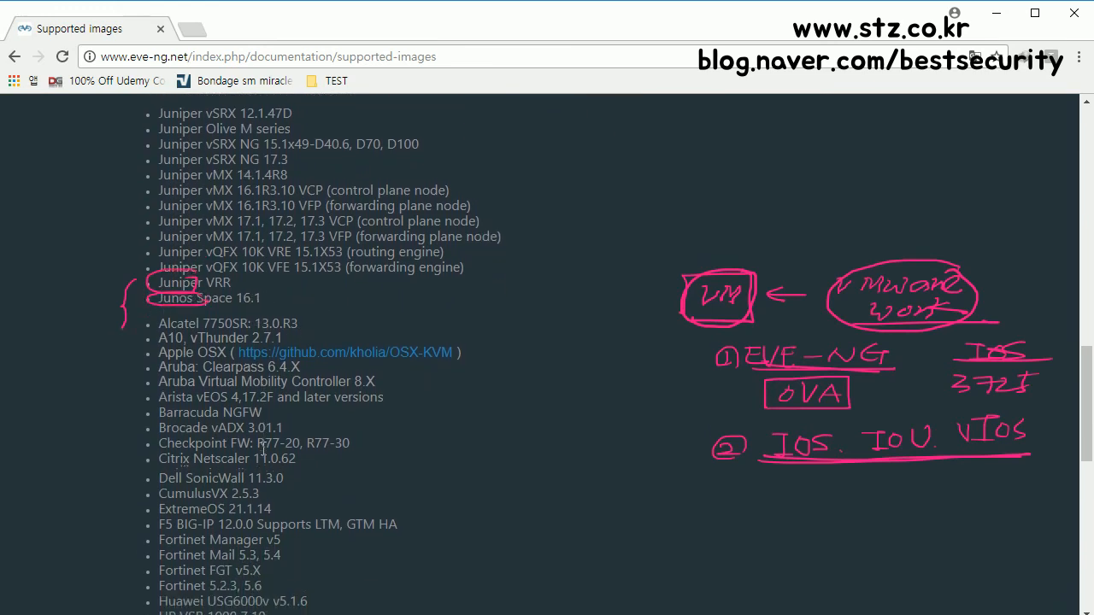
{"action": "scroll", "coordinate": [264, 449], "scroll_direction": "down", "scroll_amount": 2}
{"action": "scroll", "coordinate": [263, 451], "scroll_direction": "down", "scroll_amount": 1}
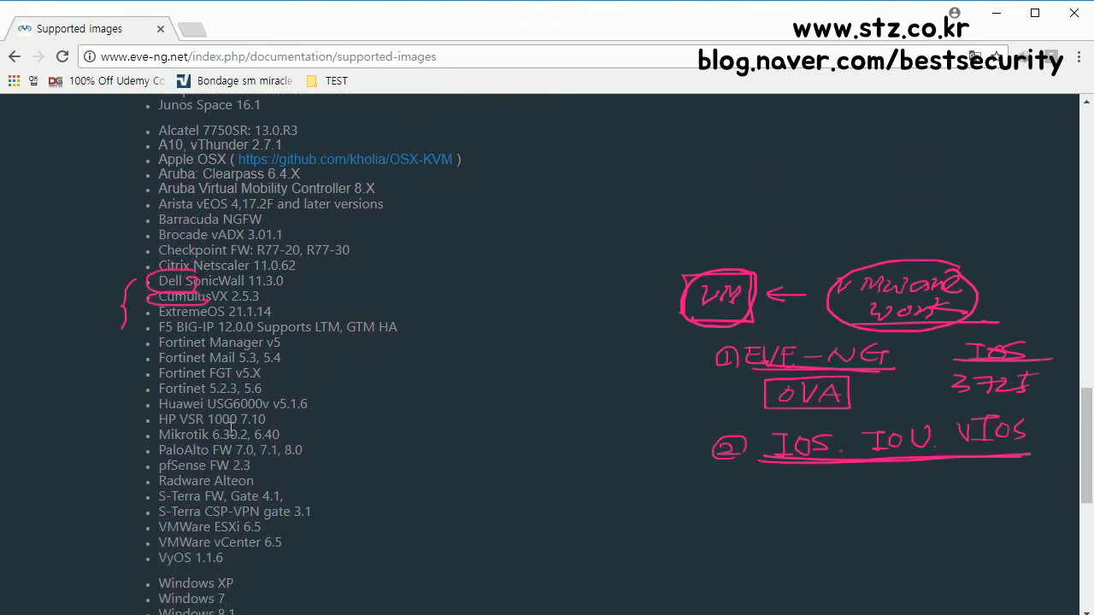
{"action": "scroll", "coordinate": [248, 455], "scroll_direction": "down", "scroll_amount": 1}
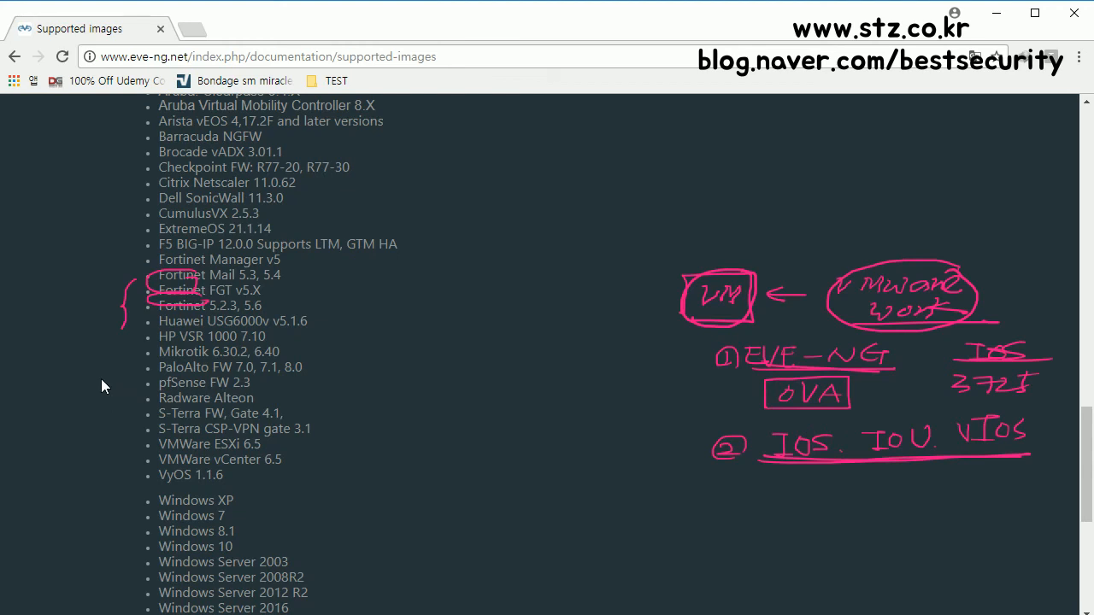
{"action": "scroll", "coordinate": [99, 371], "scroll_direction": "up", "scroll_amount": 3}
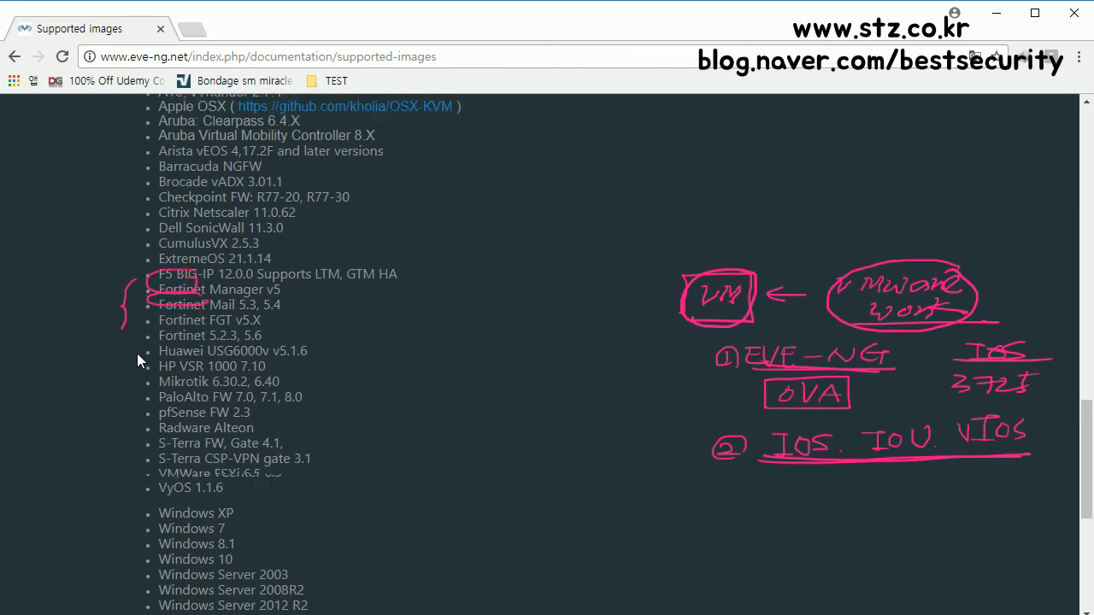
{"action": "scroll", "coordinate": [156, 337], "scroll_direction": "up", "scroll_amount": 5}
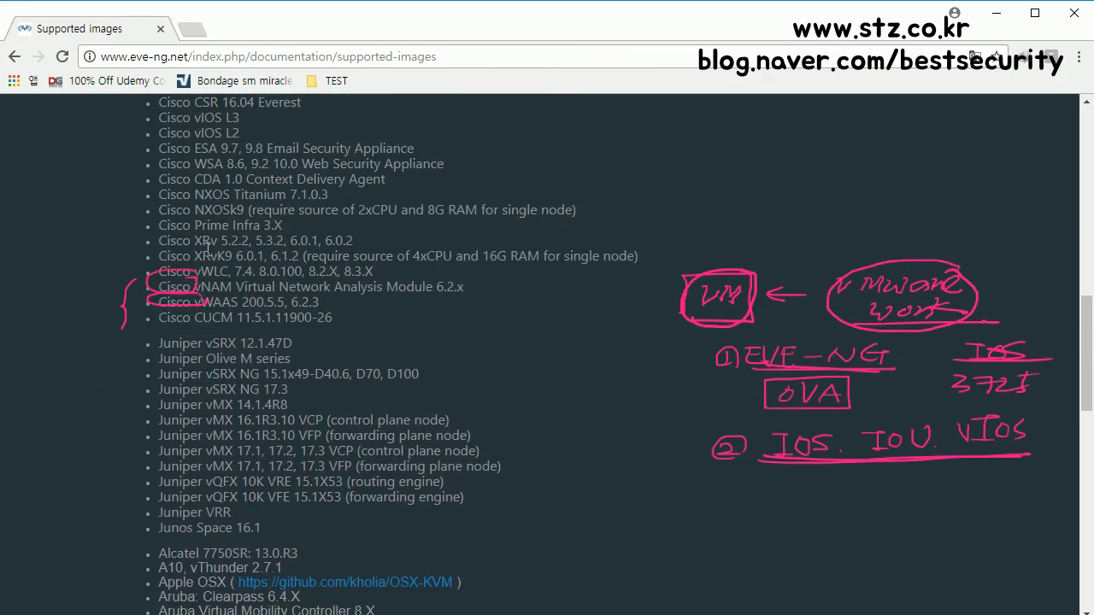
{"action": "scroll", "coordinate": [207, 249], "scroll_direction": "up", "scroll_amount": 4}
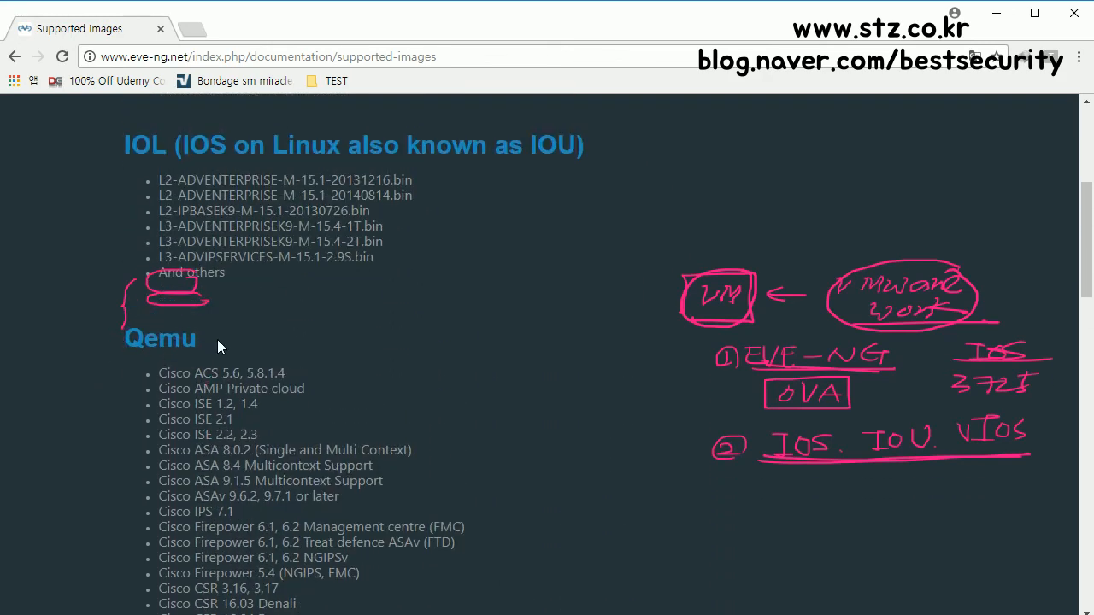
{"action": "mouse_move", "coordinate": [211, 338]}
{"action": "left_mouse_down"}
{"action": "mouse_move", "coordinate": [142, 340]}
{"action": "mouse_move", "coordinate": [205, 341]}
{"action": "left_mouse_up"}
Step: Highlight the full Qemu heading, then scroll back to the top of the Supported images page
{"action": "left_click", "coordinate": [126, 340]}
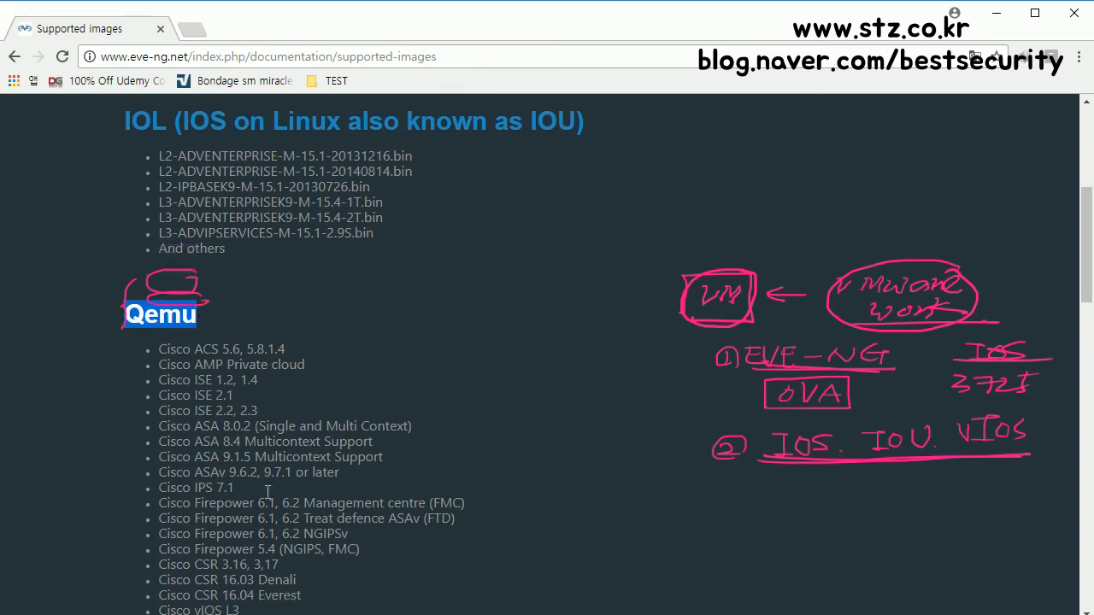
{"action": "scroll", "coordinate": [260, 487], "scroll_direction": "down", "scroll_amount": 12}
{"action": "scroll", "coordinate": [259, 488], "scroll_direction": "down", "scroll_amount": 4}
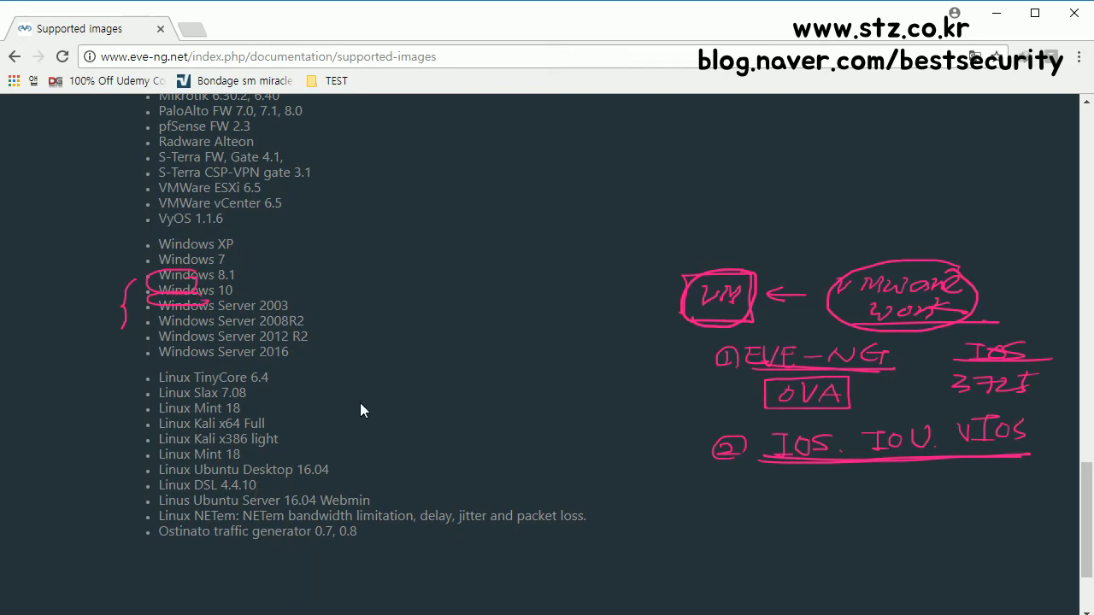
{"action": "scroll", "coordinate": [386, 446], "scroll_direction": "up", "scroll_amount": 5}
{"action": "scroll", "coordinate": [386, 446], "scroll_direction": "up", "scroll_amount": 10}
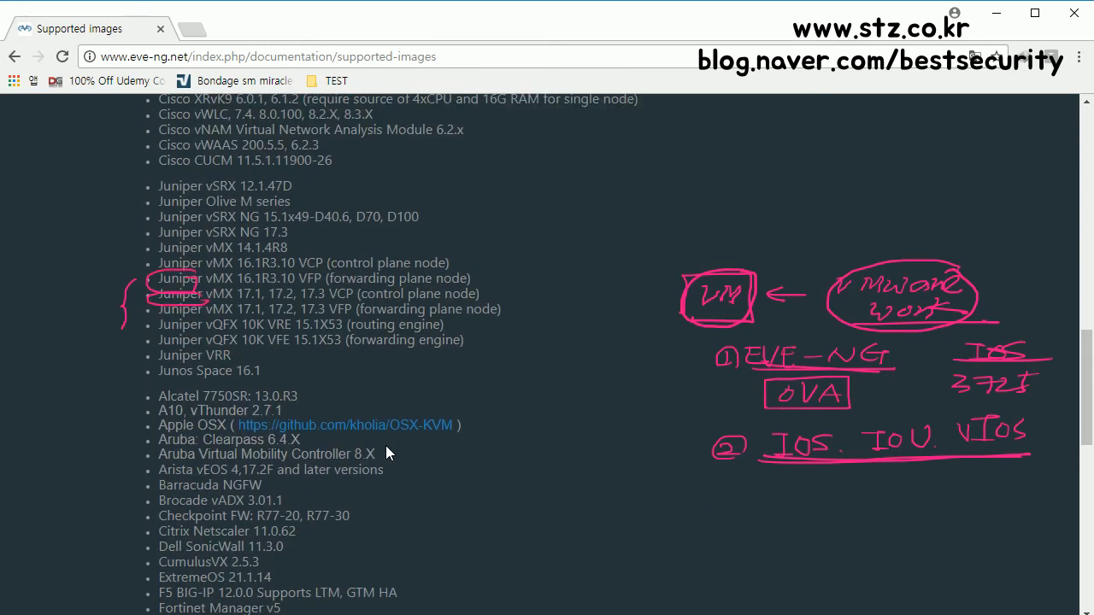
{"action": "scroll", "coordinate": [385, 445], "scroll_direction": "up", "scroll_amount": 3}
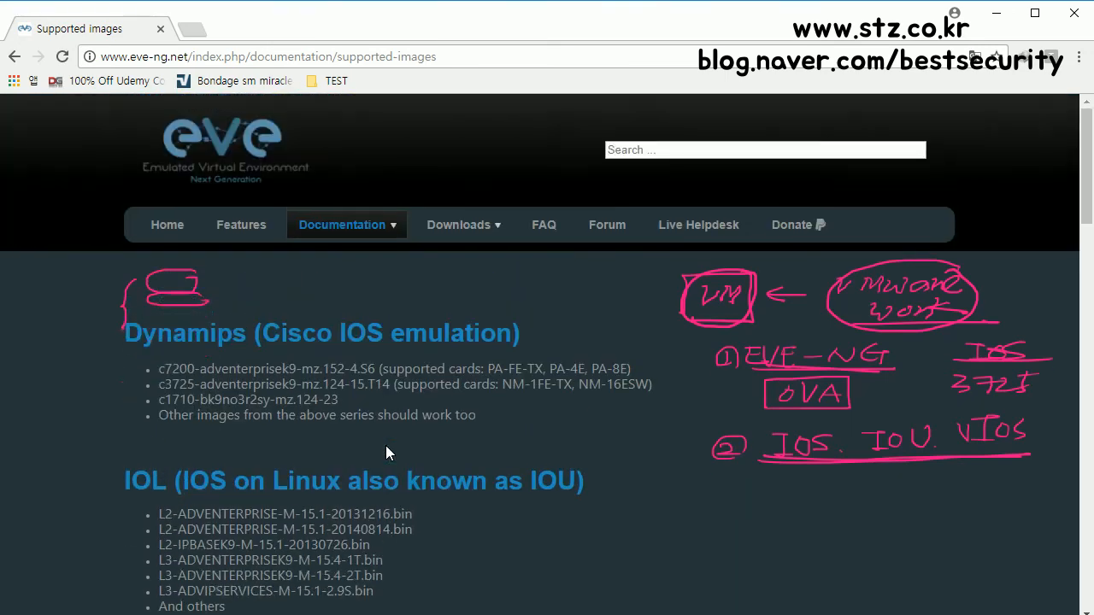
{"action": "scroll", "coordinate": [386, 445], "scroll_direction": "down", "scroll_amount": 2}
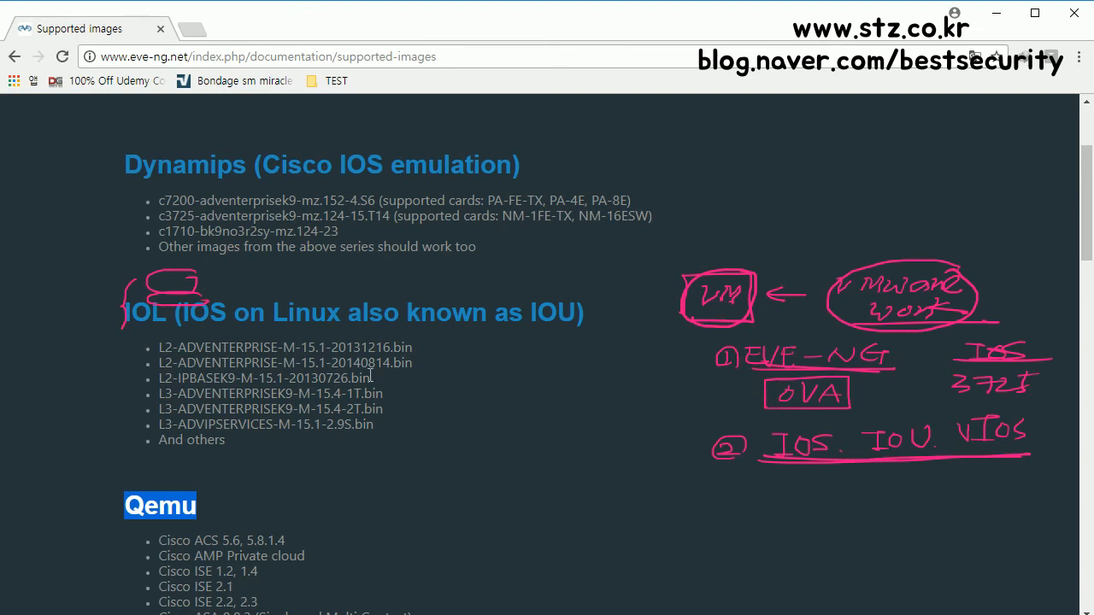
{"action": "scroll", "coordinate": [324, 292], "scroll_direction": "up", "scroll_amount": 2}
Step: Get EVE Community Edition.ova from the MEGA mirror on the Downloads > EVE-NG page, then go back
{"action": "mouse_move", "coordinate": [461, 225]}
{"action": "left_click", "coordinate": [460, 254]}
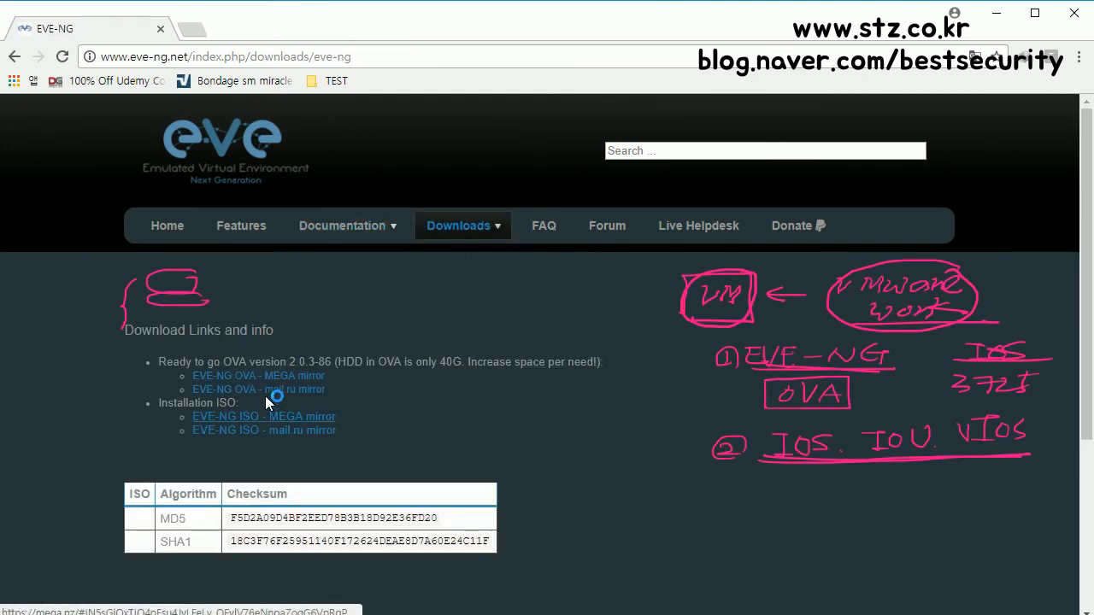
{"action": "left_click", "coordinate": [277, 380]}
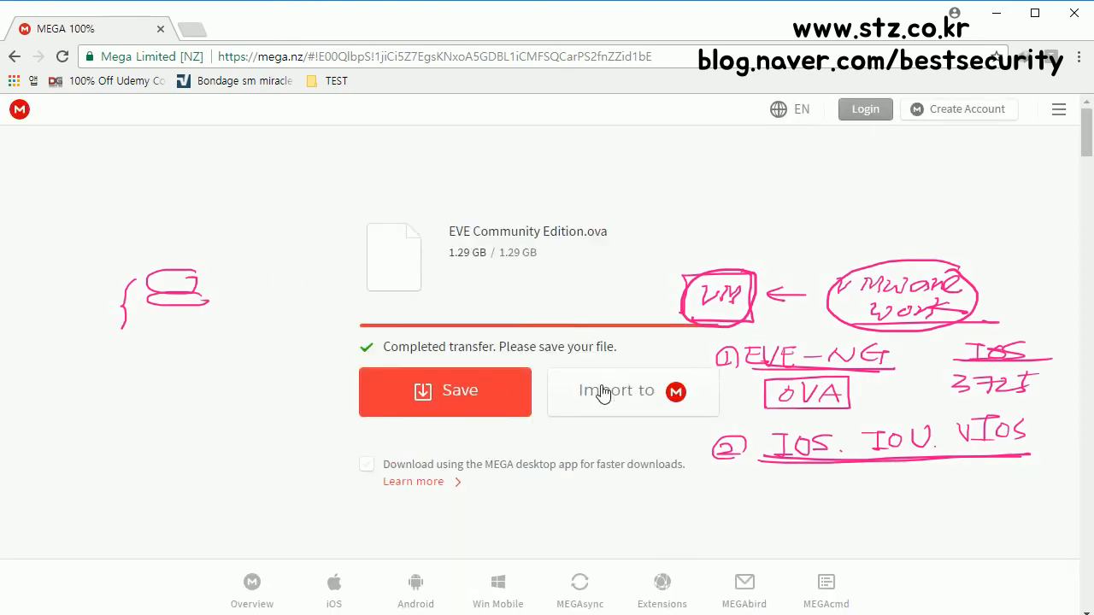
{"action": "left_click", "coordinate": [14, 56]}
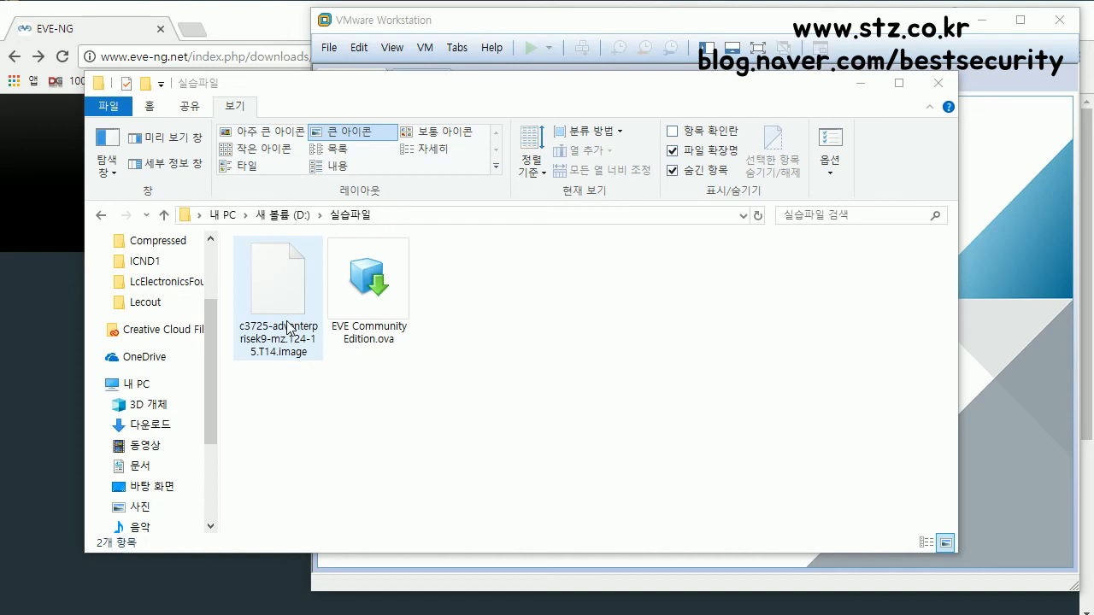
Step: Select EVE Community Edition.ova in the practice-files folder, then bring VMware Workstation forward
{"action": "left_click", "coordinate": [407, 305]}
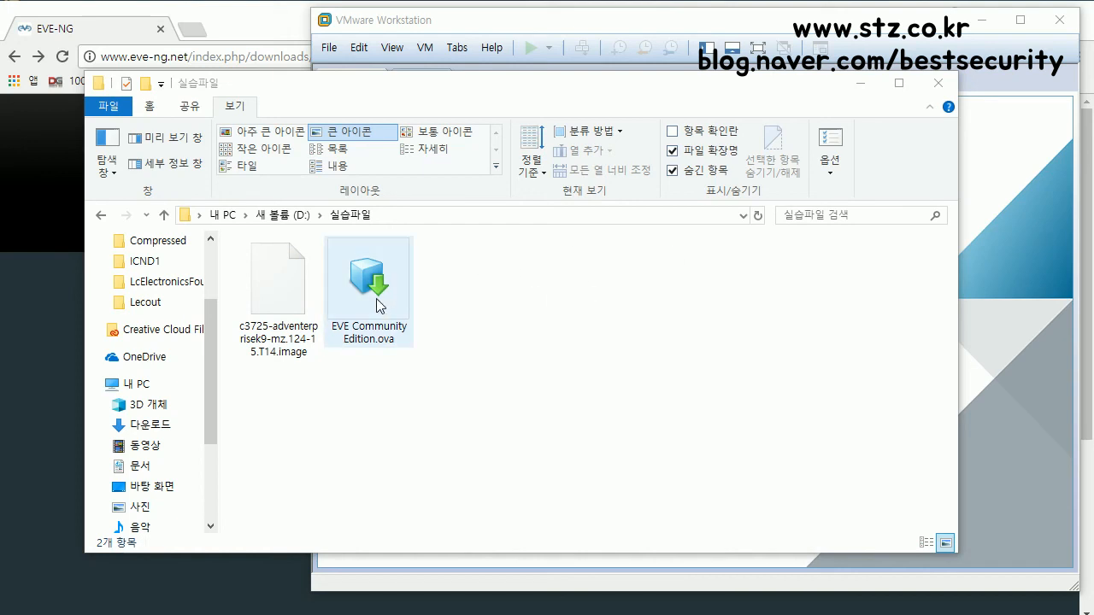
{"action": "left_click", "coordinate": [1028, 197]}
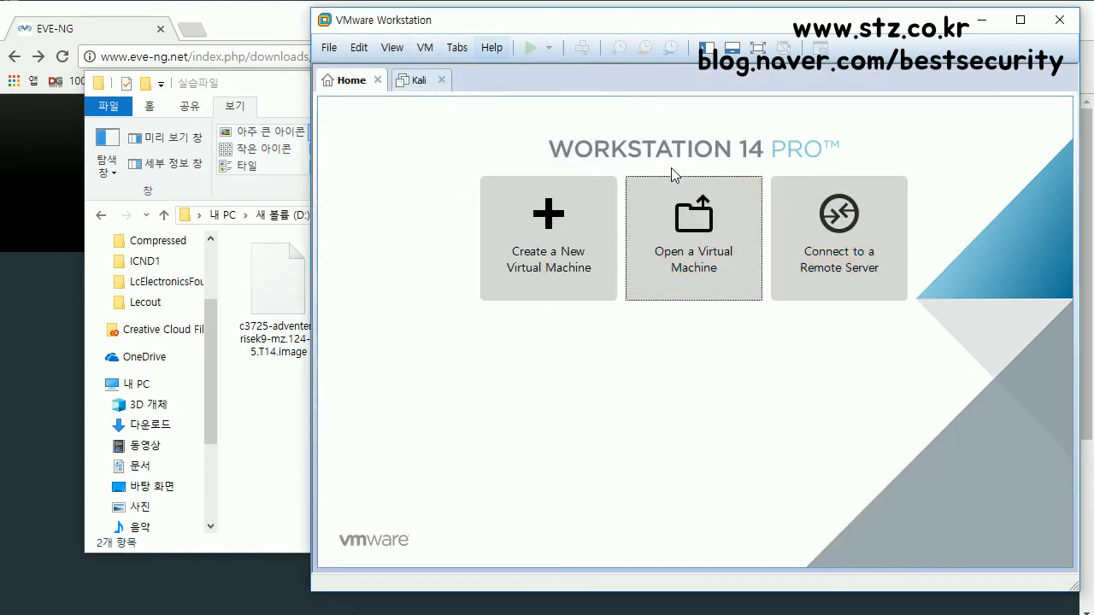
Step: Open EVE Community Edition.ova from the D:\실습파일 folder for import
{"action": "left_click", "coordinate": [725, 249]}
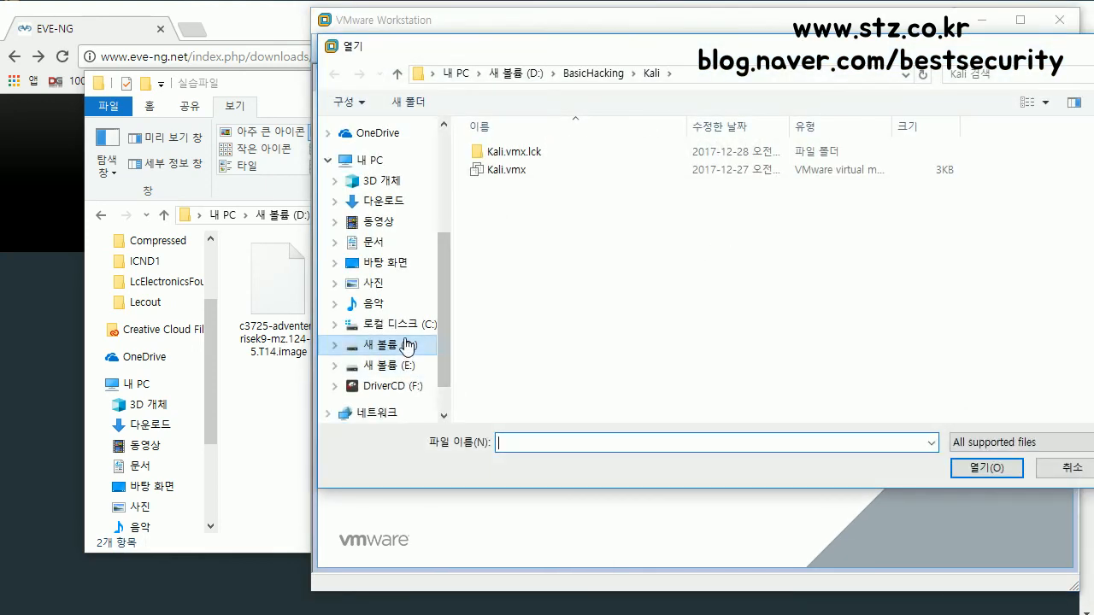
{"action": "left_click", "coordinate": [409, 345]}
{"action": "double_click", "coordinate": [537, 322]}
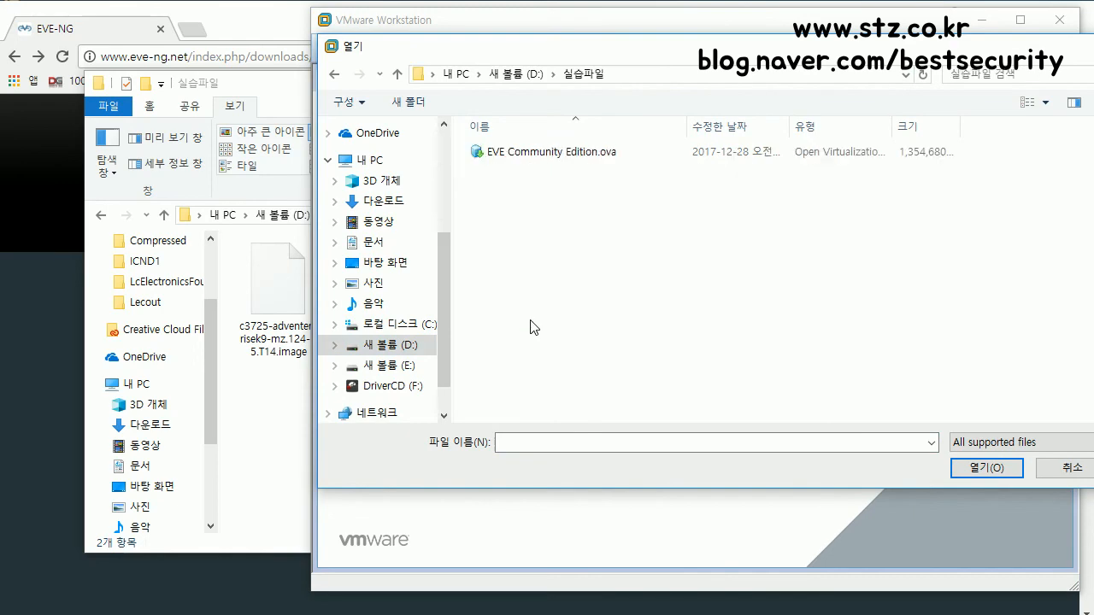
{"action": "double_click", "coordinate": [576, 157]}
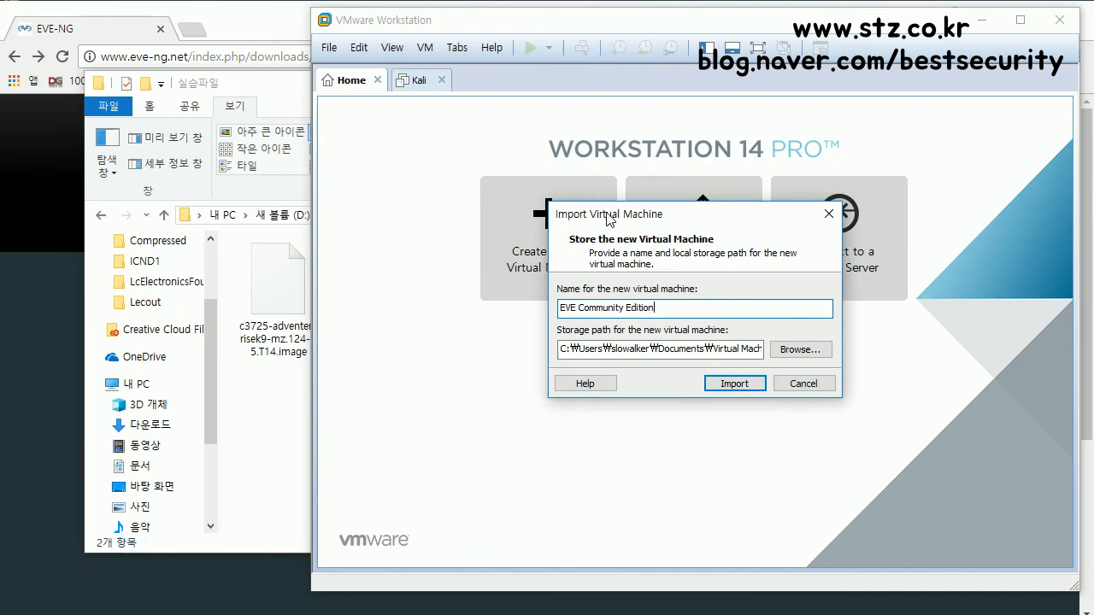
{"action": "left_click_drag", "start_coordinate": [560, 171], "coordinate": [551, 161]}
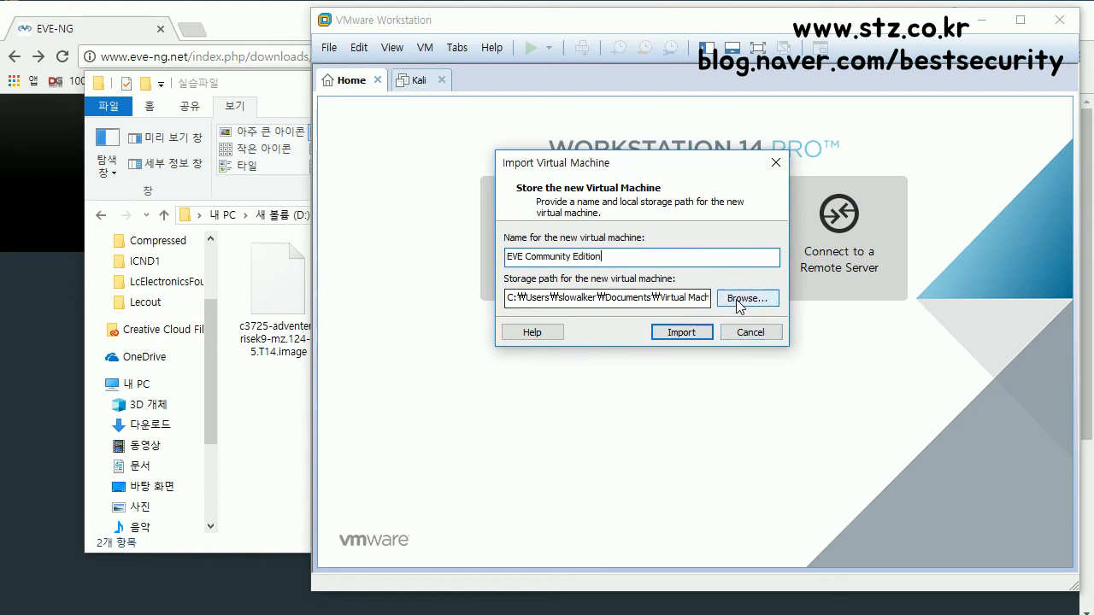
Step: Set the import storage path to D:\EVE-NG and start importing
{"action": "left_click_drag", "start_coordinate": [527, 298], "coordinate": [835, 310]}
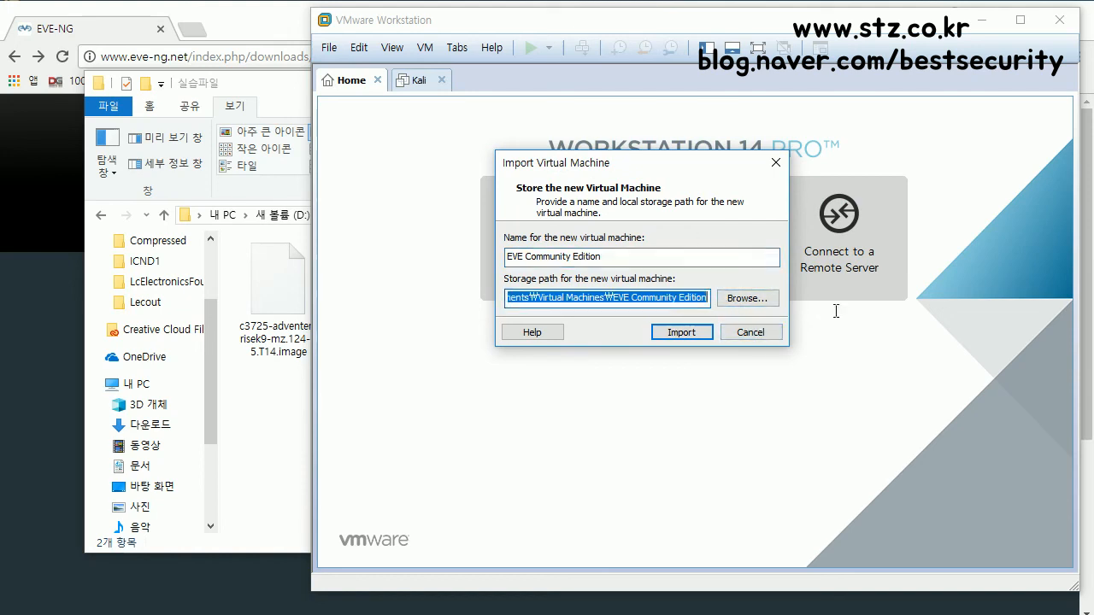
{"action": "type", "text": "₩₩"}
{"action": "key", "text": "BackSpace"}
{"action": "key", "text": "BackSpace"}
{"action": "key", "text": "BackSpace"}
{"action": "key", "text": "BackSpace"}
{"action": "key", "text": "BackSpace"}
{"action": "type", "text": "D:"}
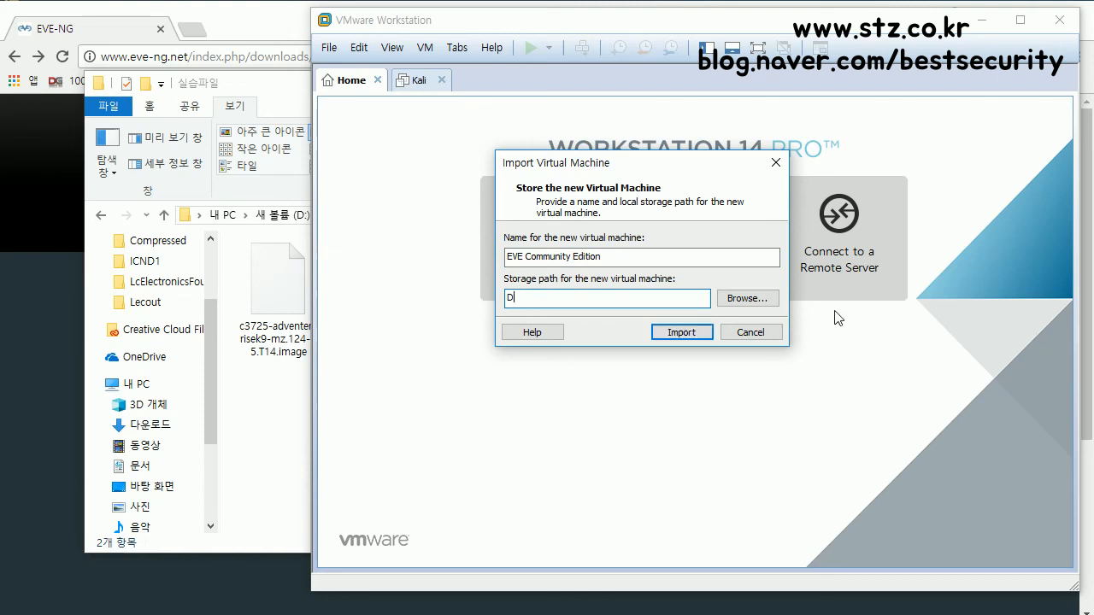
{"action": "type", "text": "₩EVE-NG"}
{"action": "left_click", "coordinate": [695, 332]}
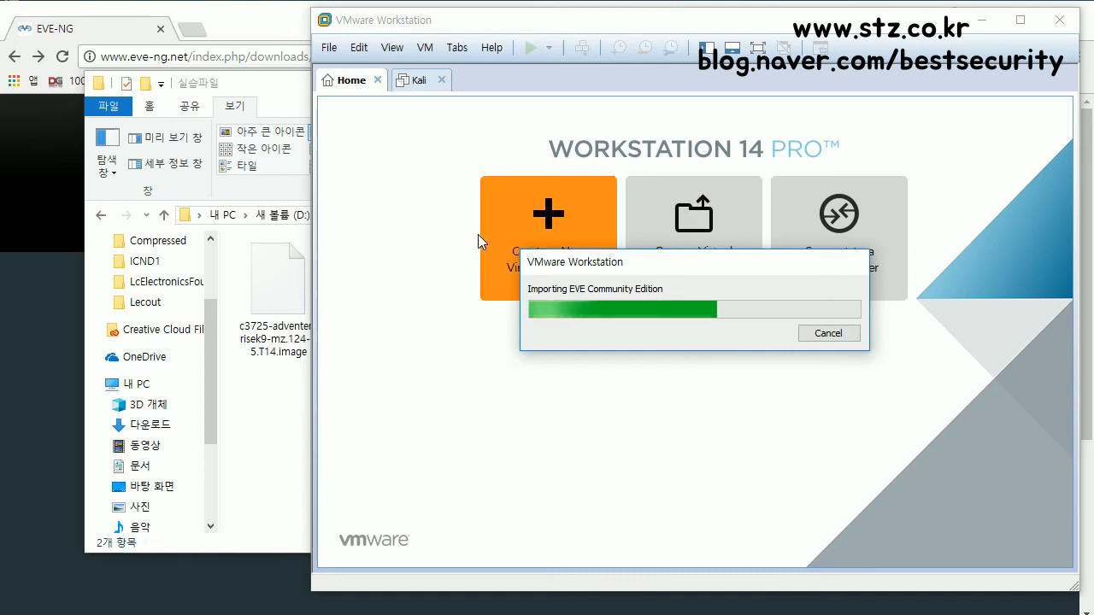
Step: Open D:\EVE-NG in File Explorer to see the imported disk files, then return to VMware
{"action": "left_click", "coordinate": [209, 401]}
{"action": "scroll", "coordinate": [212, 427], "scroll_direction": "down", "scroll_amount": 1}
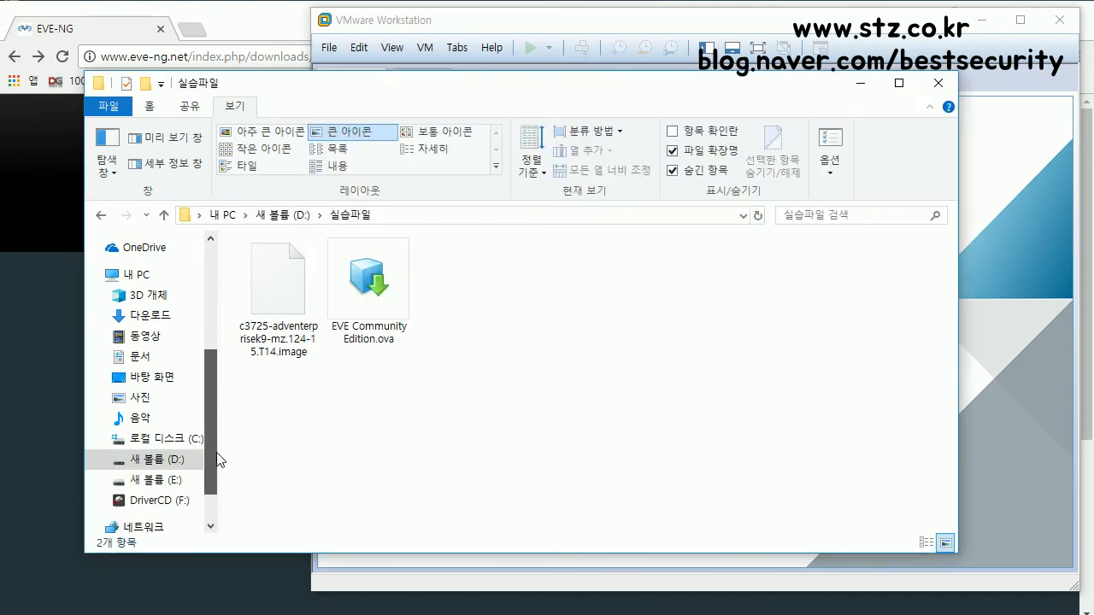
{"action": "left_click", "coordinate": [152, 459]}
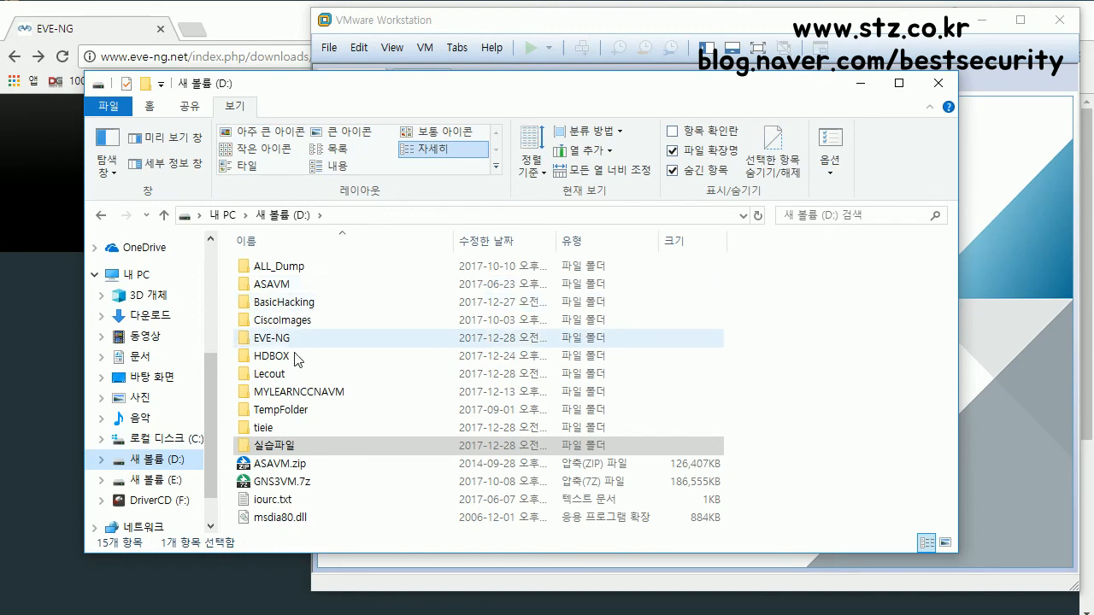
{"action": "left_click", "coordinate": [288, 341]}
{"action": "double_click", "coordinate": [288, 341]}
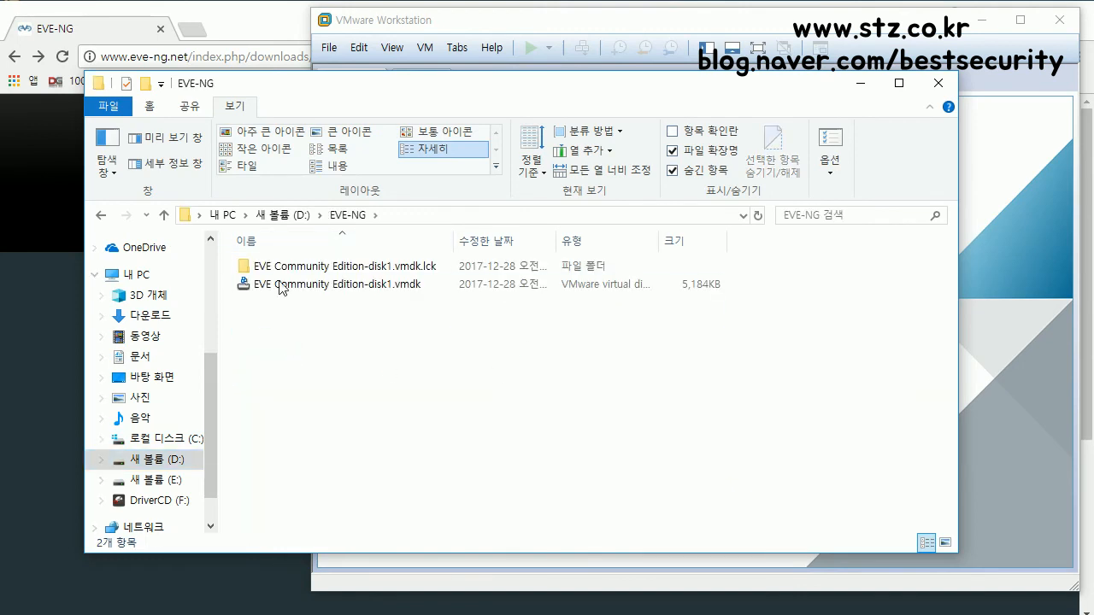
{"action": "left_click", "coordinate": [756, 29]}
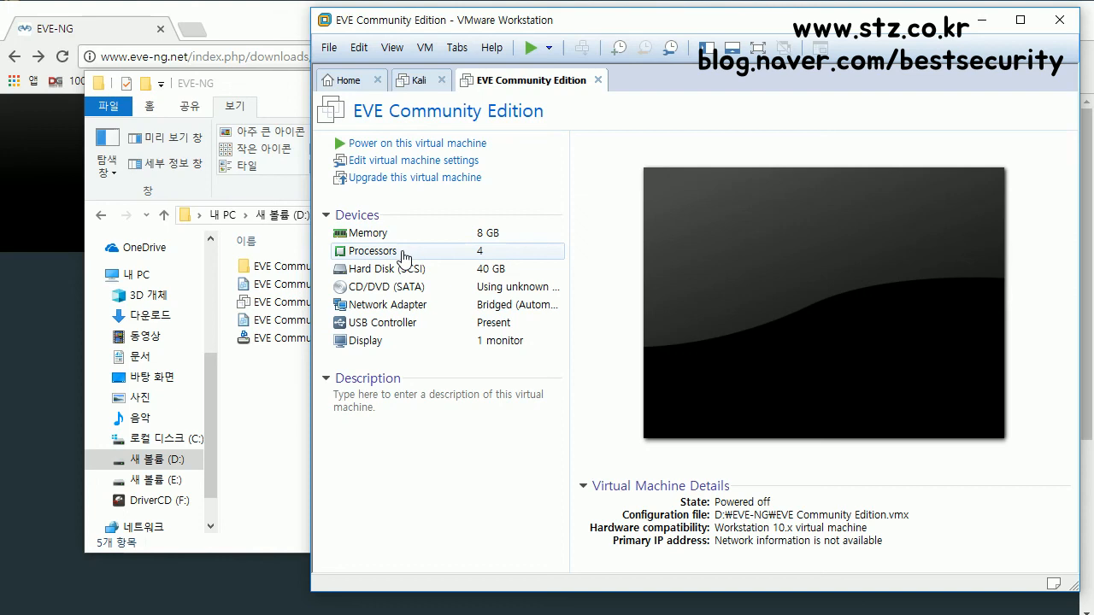
Step: Set the EVE Community Edition VM to 2 processors, confirm 8 GB memory, and save
{"action": "left_click", "coordinate": [422, 170]}
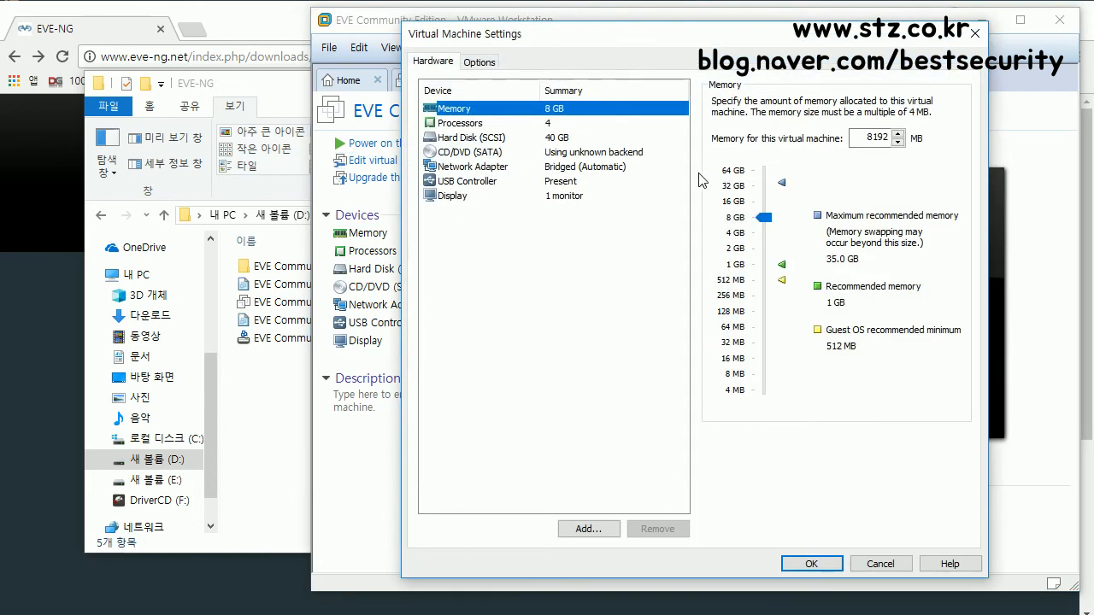
{"action": "left_click", "coordinate": [551, 128]}
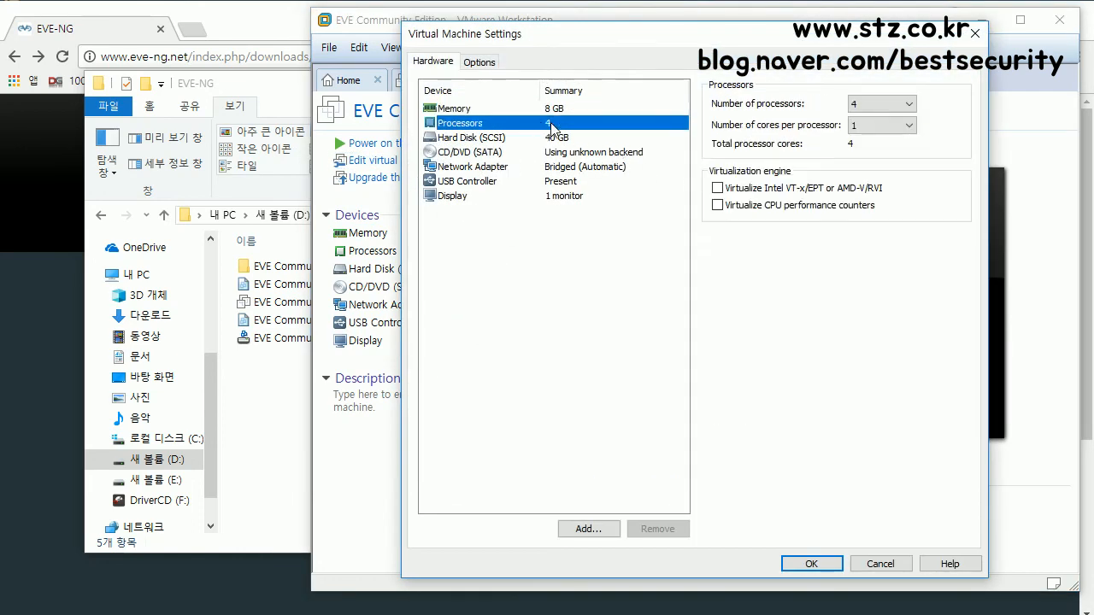
{"action": "left_click", "coordinate": [867, 104]}
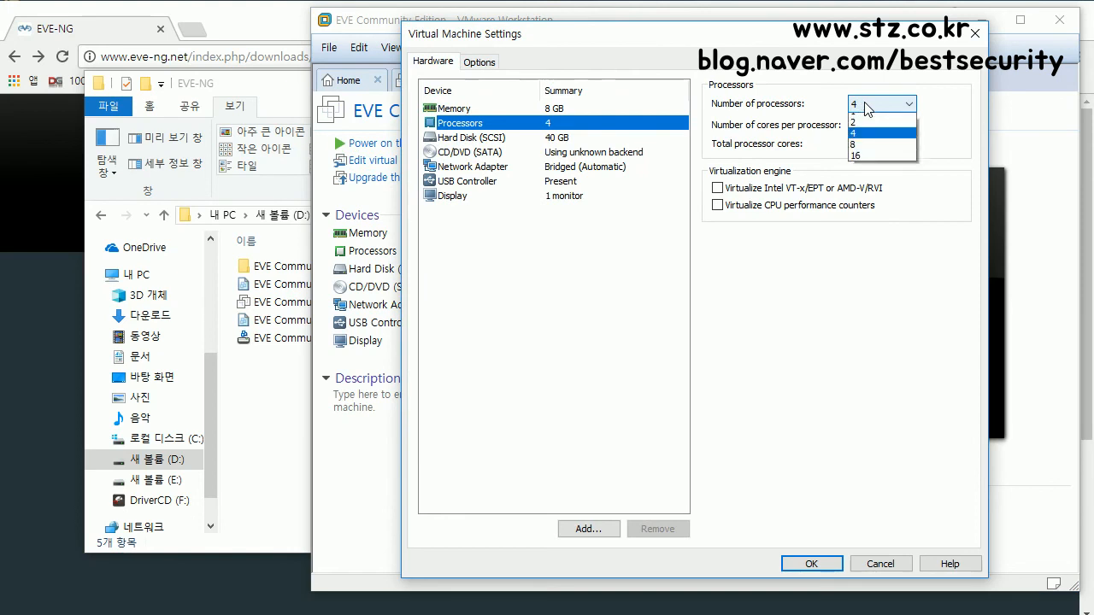
{"action": "left_click", "coordinate": [863, 125]}
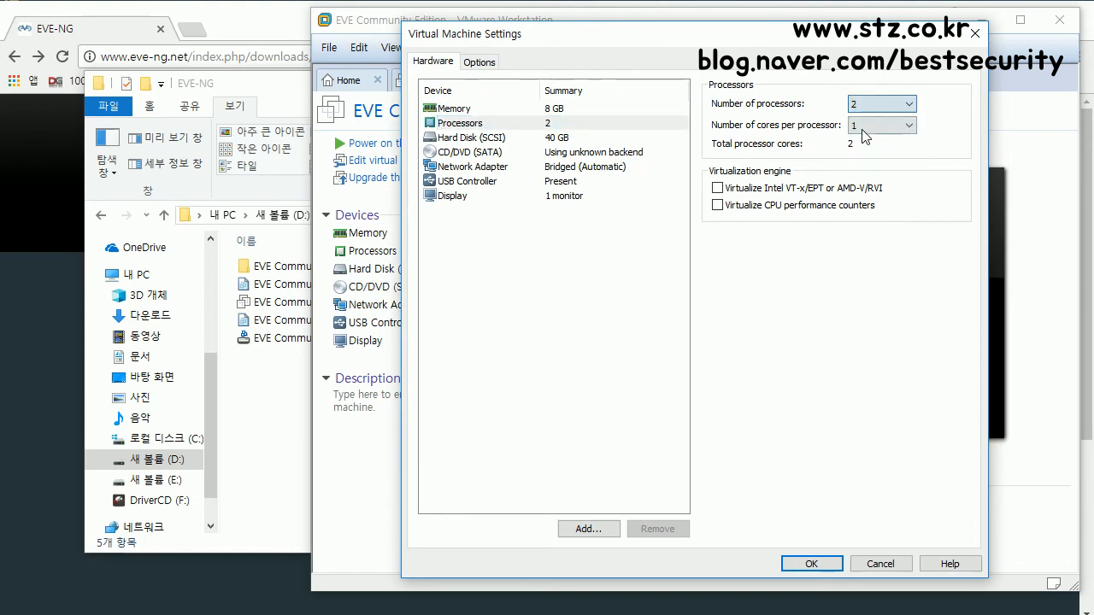
{"action": "left_click", "coordinate": [544, 110]}
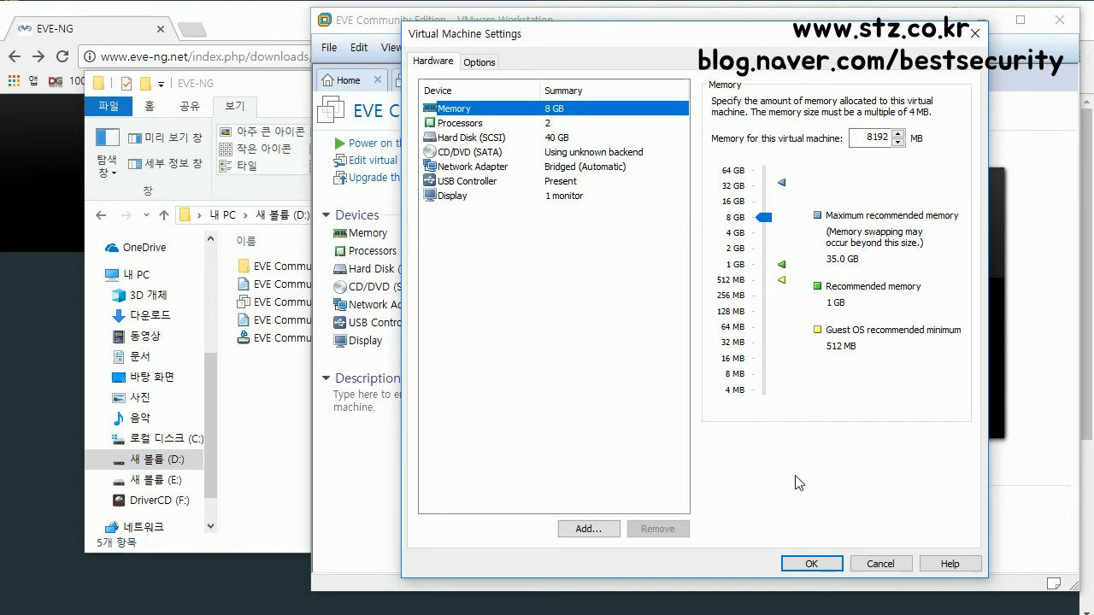
{"action": "left_click", "coordinate": [822, 565]}
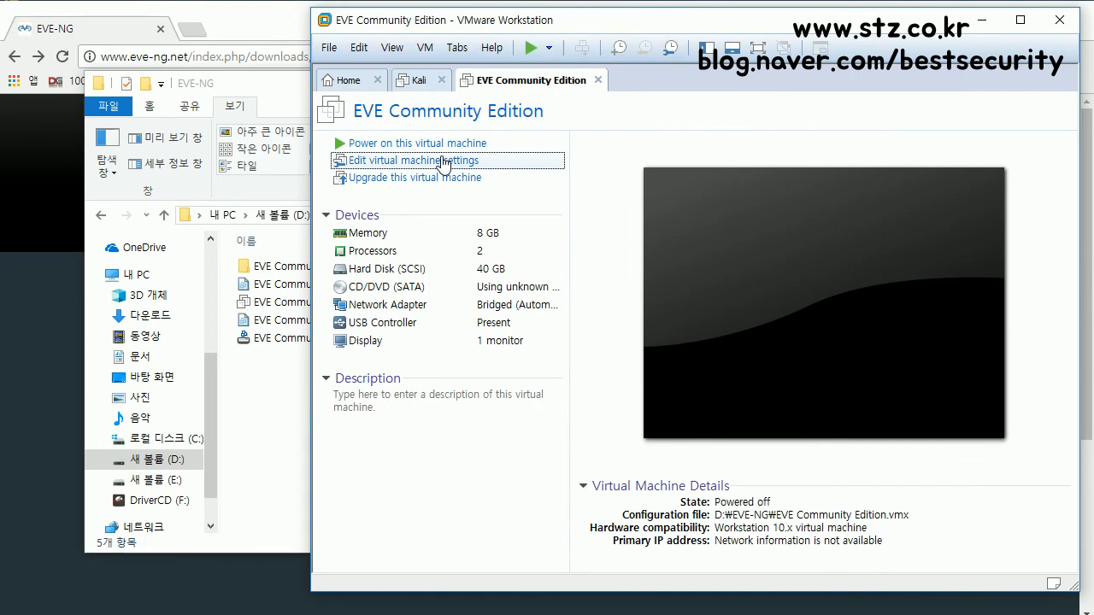
Step: In the EVE VM's Processors settings, tick 'Virtualize Intel VT-x/EPT or AMD-V/RVI'
{"action": "left_click", "coordinate": [442, 161]}
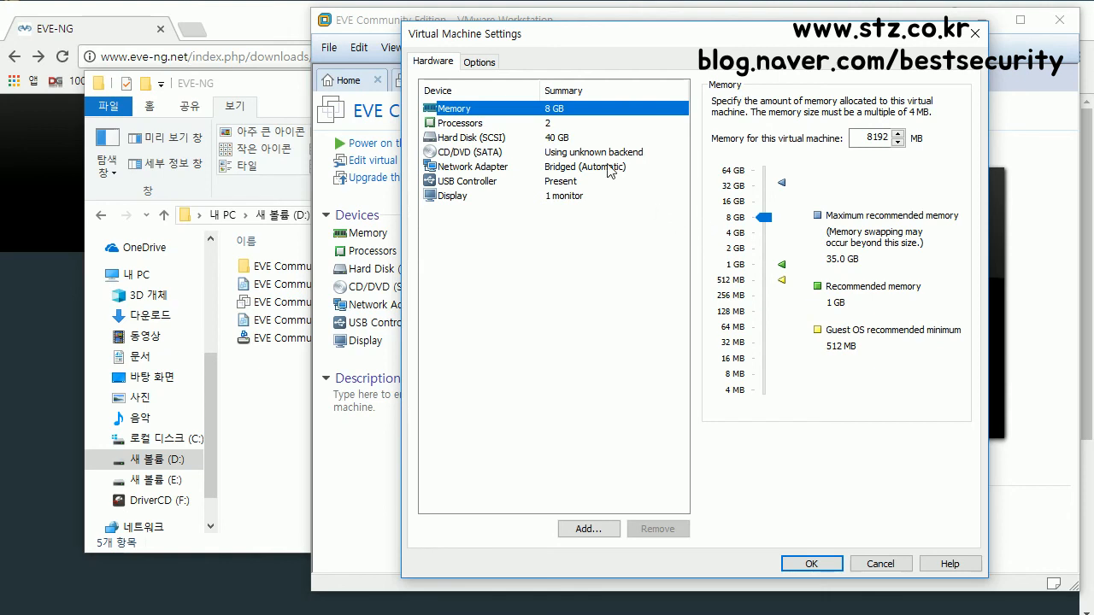
{"action": "left_click", "coordinate": [480, 130]}
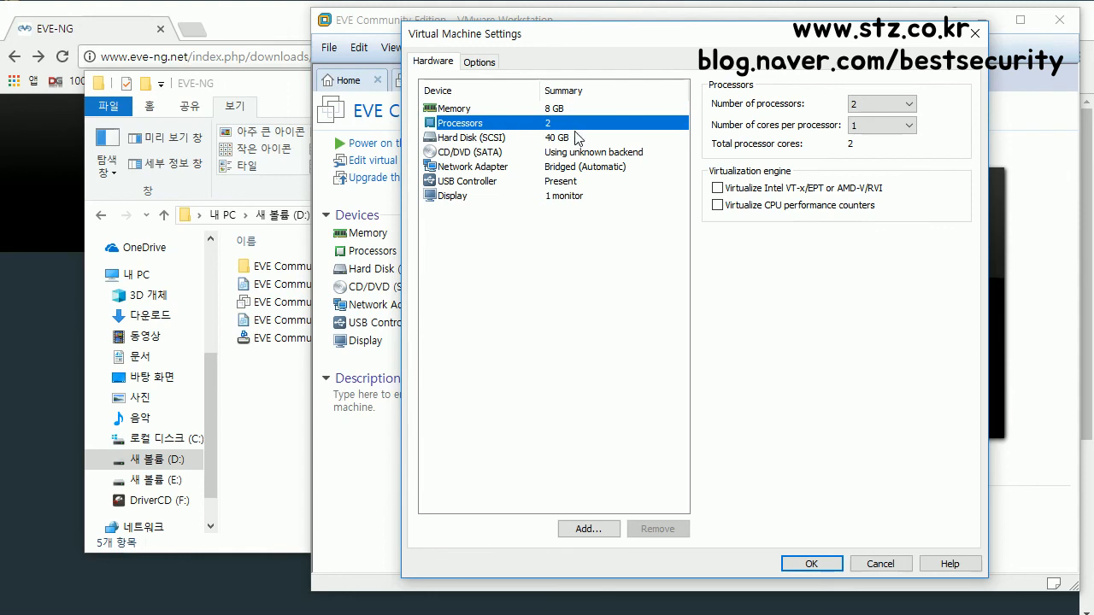
{"action": "left_click", "coordinate": [717, 188]}
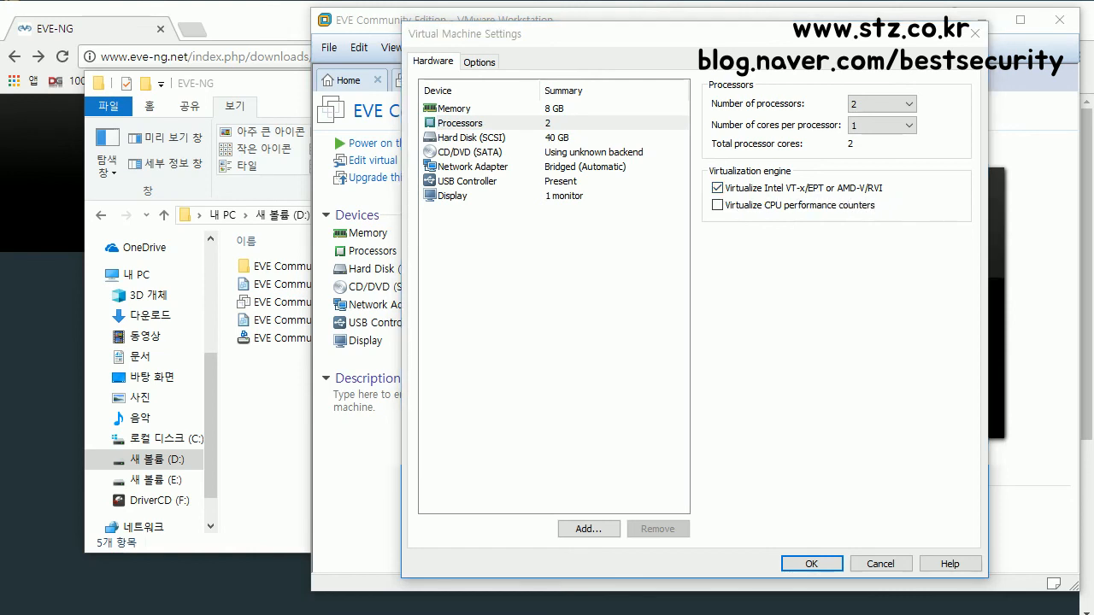
{"action": "mouse_move", "coordinate": [707, 198]}
{"action": "left_mouse_down"}
{"action": "mouse_move", "coordinate": [888, 200]}
{"action": "mouse_move", "coordinate": [898, 181]}
{"action": "mouse_move", "coordinate": [712, 180]}
{"action": "mouse_move", "coordinate": [711, 198]}
{"action": "left_mouse_up"}
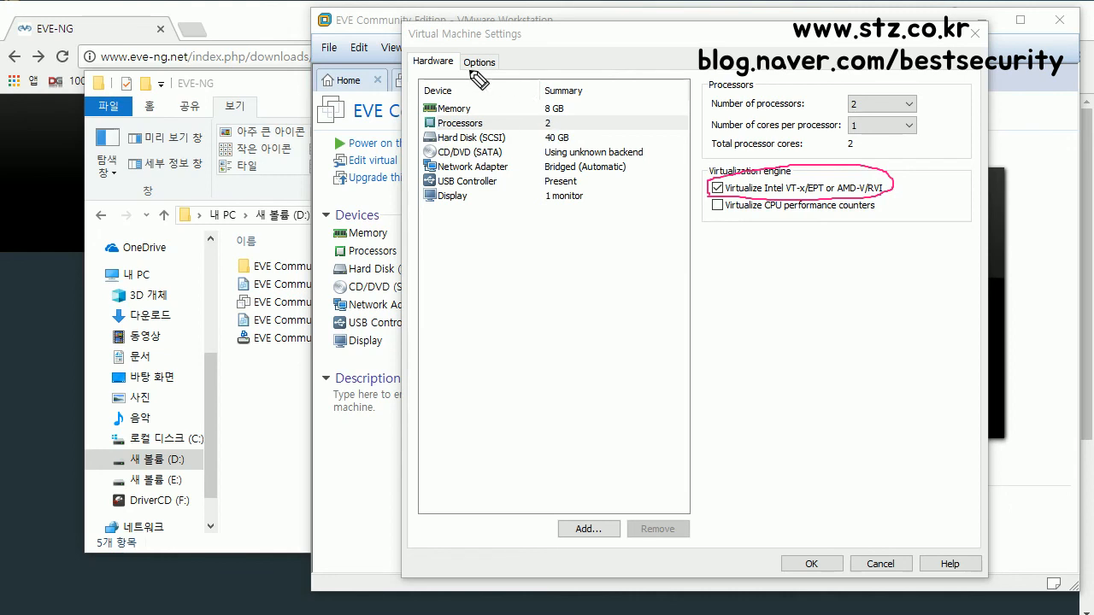
{"action": "mouse_move", "coordinate": [437, 129]}
{"action": "left_mouse_down"}
{"action": "mouse_move", "coordinate": [560, 121]}
{"action": "mouse_move", "coordinate": [491, 115]}
{"action": "left_mouse_up"}
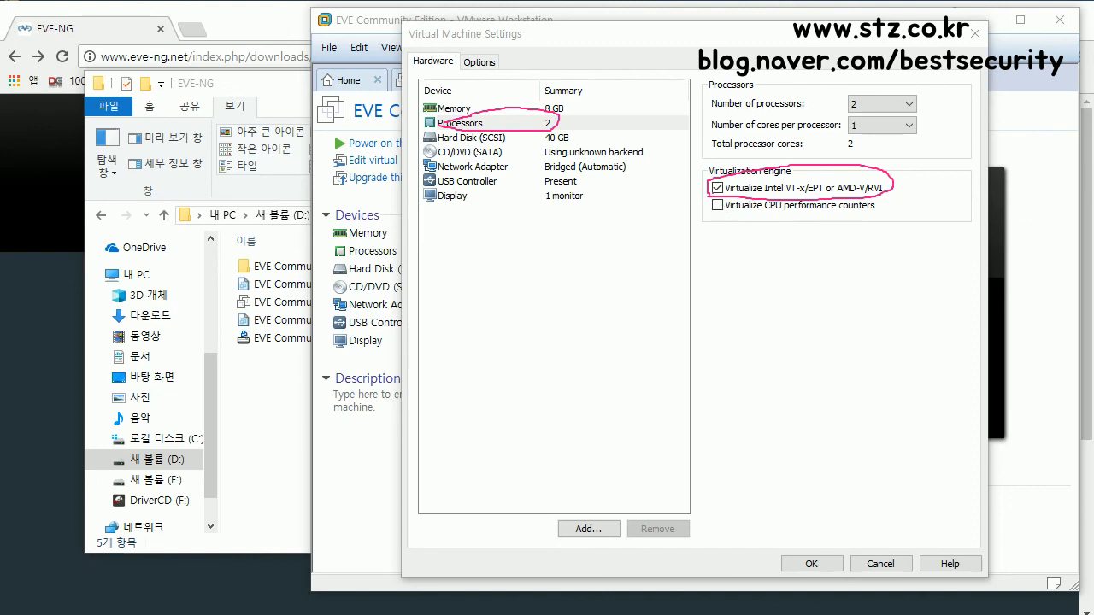
{"action": "key", "text": "Escape"}
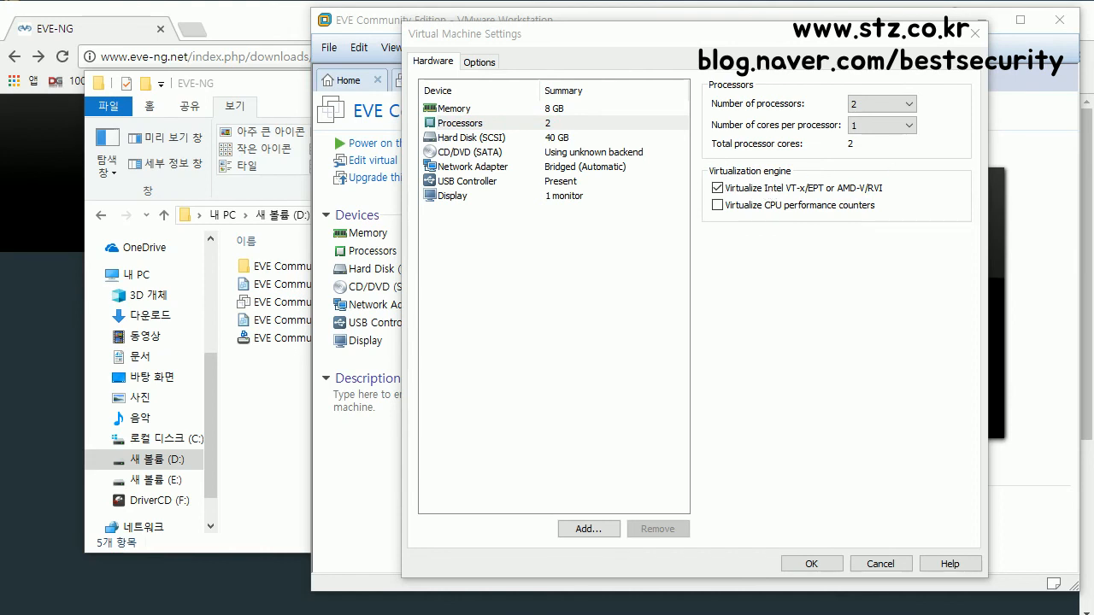
Step: Confirm Virtual Machine Settings with OK, keeping VT-x/EPT virtualization enabled
{"action": "mouse_move", "coordinate": [723, 194]}
{"action": "left_mouse_down"}
{"action": "mouse_move", "coordinate": [884, 197]}
{"action": "mouse_move", "coordinate": [884, 181]}
{"action": "mouse_move", "coordinate": [713, 175]}
{"action": "mouse_move", "coordinate": [709, 185]}
{"action": "left_mouse_up"}
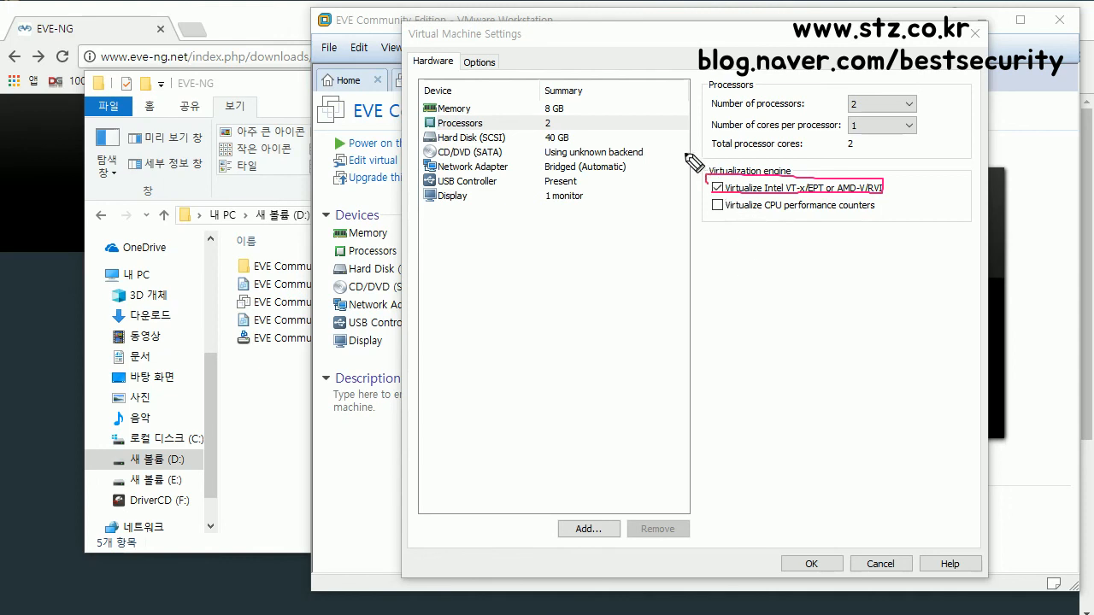
{"action": "key", "text": "e"}
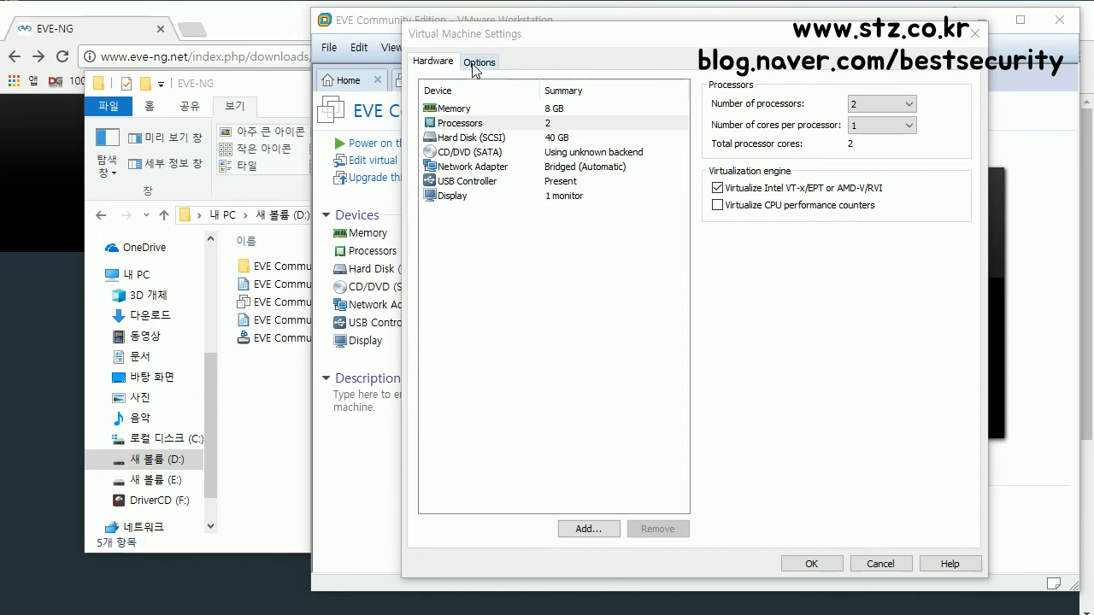
{"action": "left_click", "coordinate": [825, 562]}
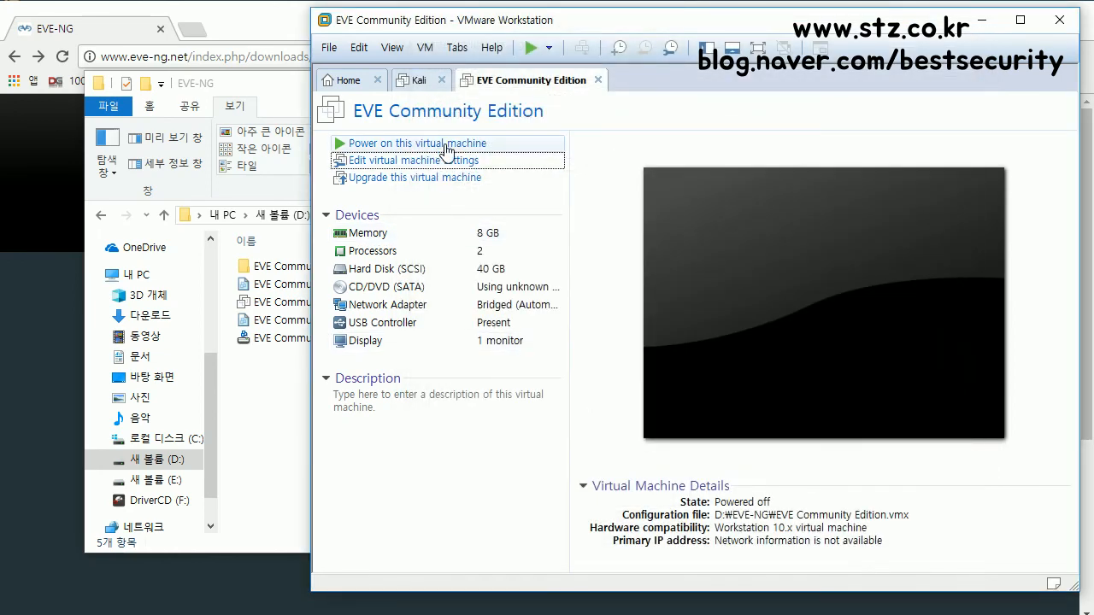
Step: Power on the EVE VM and check its network adapter is Bridged (Automatic), then cancel
{"action": "left_click", "coordinate": [444, 145]}
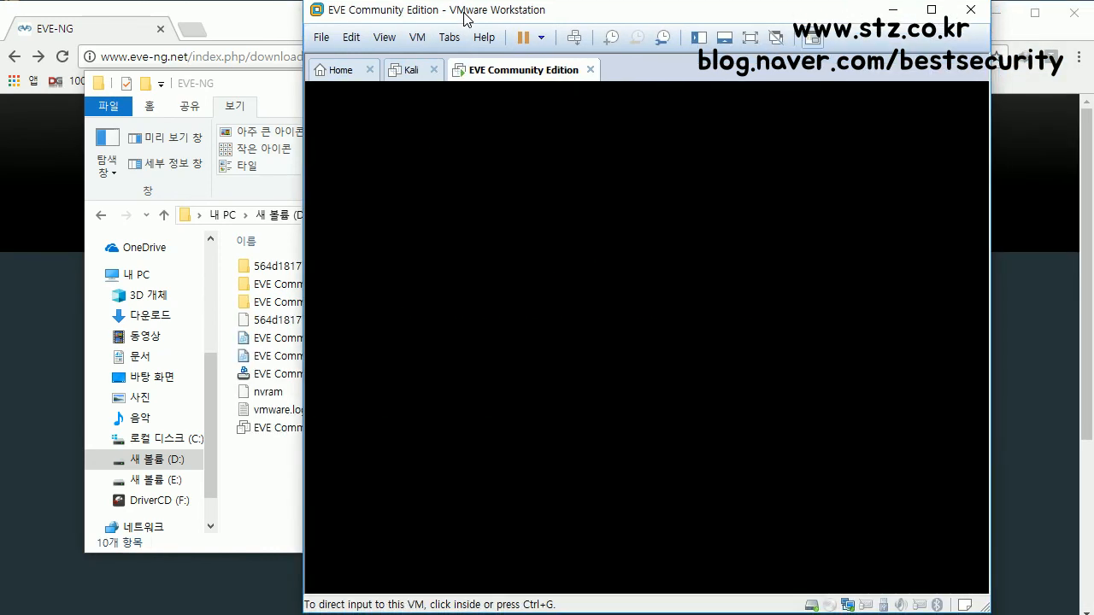
{"action": "right_click", "coordinate": [516, 73]}
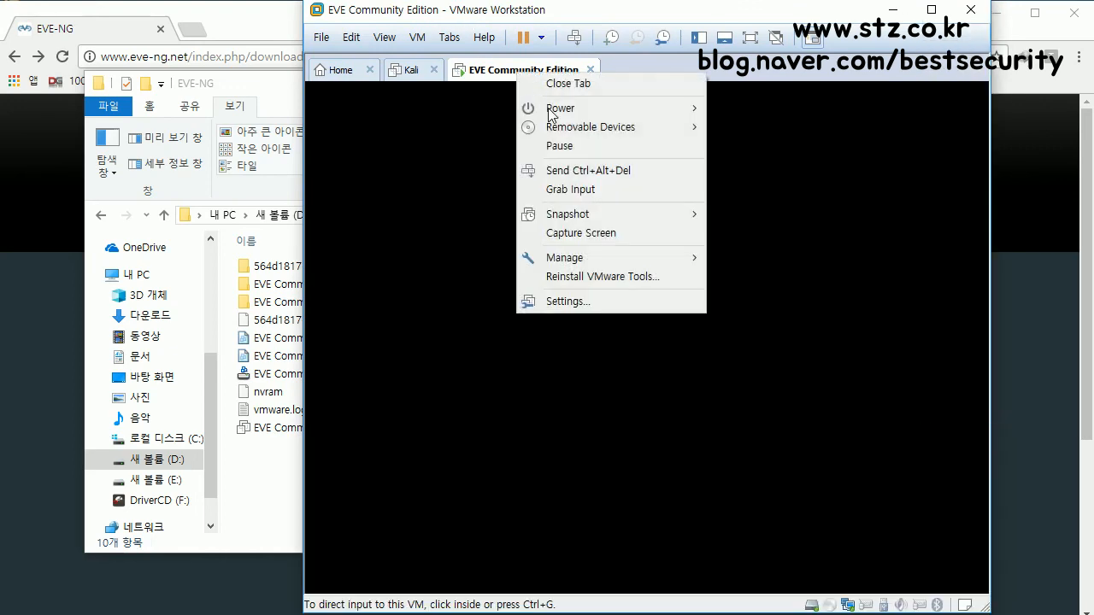
{"action": "left_click", "coordinate": [592, 306]}
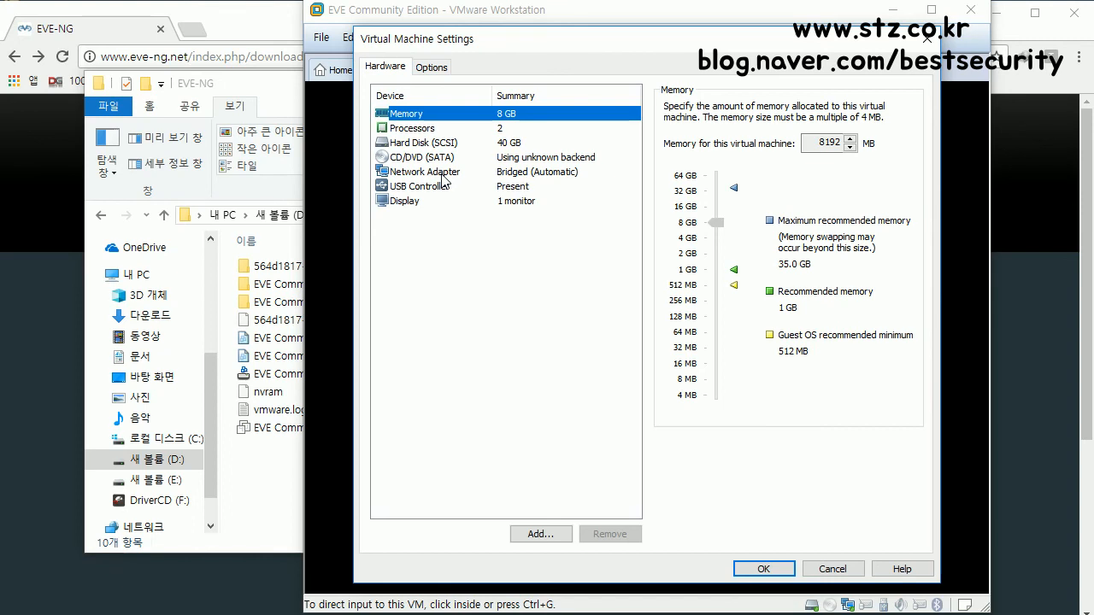
{"action": "left_click", "coordinate": [443, 175]}
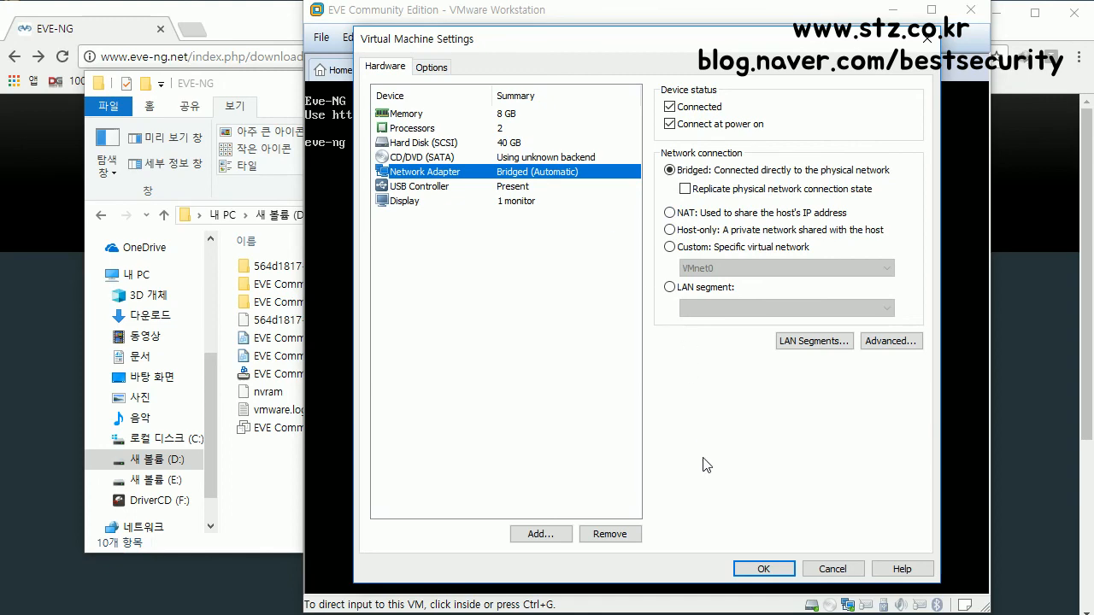
{"action": "left_click", "coordinate": [837, 569]}
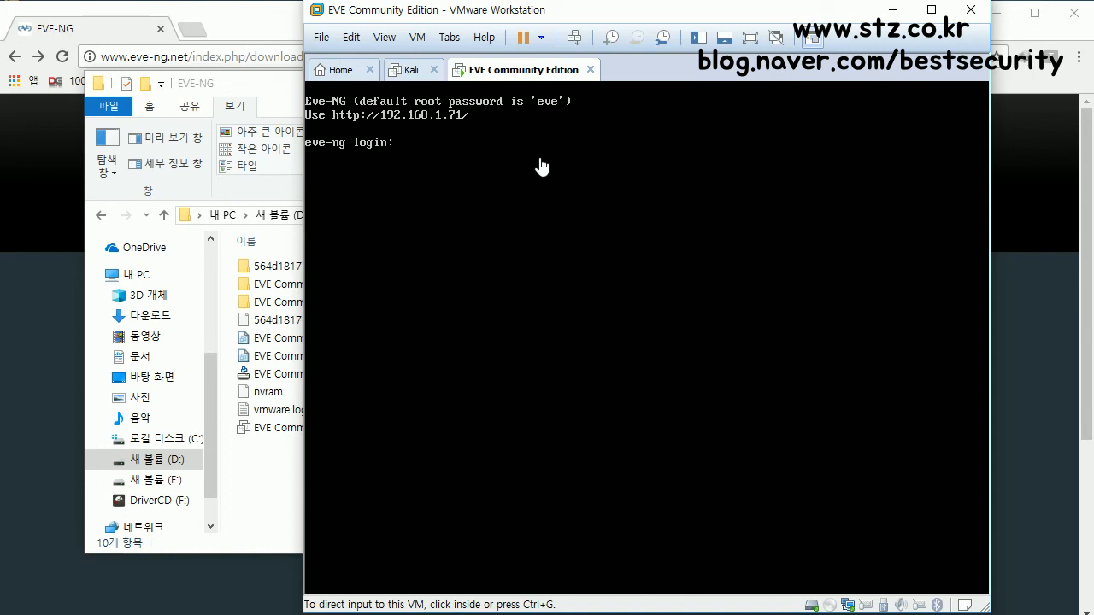
Step: Log into the EVE-NG console as root with the default root password
{"action": "left_click", "coordinate": [498, 109]}
{"action": "mouse_move", "coordinate": [402, 106]}
{"action": "left_mouse_down"}
{"action": "mouse_move", "coordinate": [457, 105]}
{"action": "mouse_move", "coordinate": [447, 78]}
{"action": "mouse_move", "coordinate": [412, 115]}
{"action": "mouse_move", "coordinate": [443, 112]}
{"action": "left_mouse_up"}
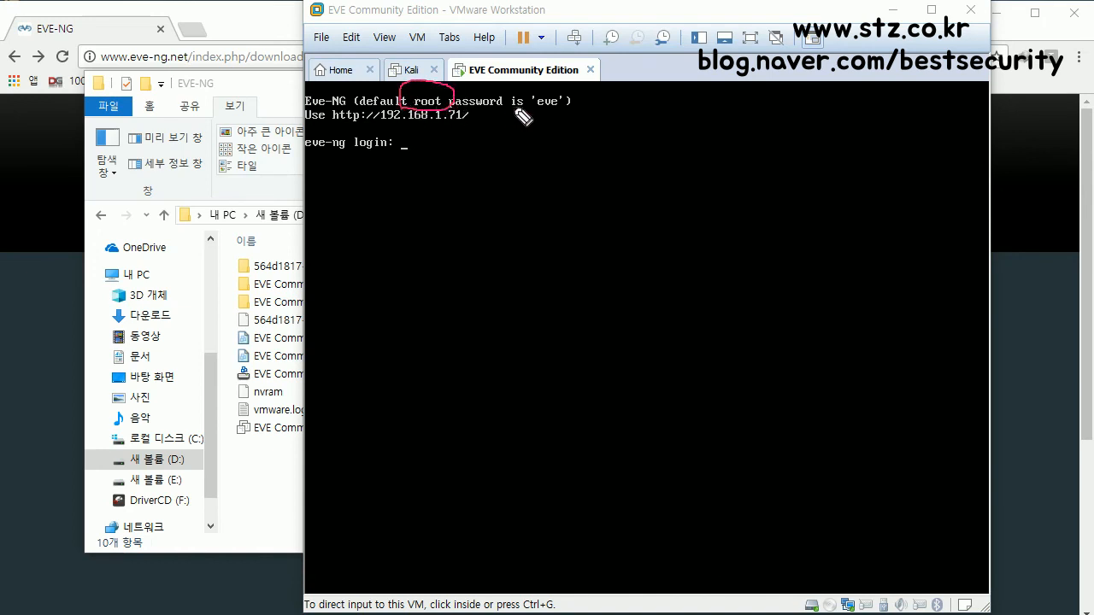
{"action": "mouse_move", "coordinate": [561, 101]}
{"action": "left_mouse_down"}
{"action": "mouse_move", "coordinate": [530, 105]}
{"action": "mouse_move", "coordinate": [560, 119]}
{"action": "mouse_move", "coordinate": [564, 85]}
{"action": "left_mouse_up"}
{"action": "key", "text": "Escape"}
{"action": "left_click", "coordinate": [687, 223]}
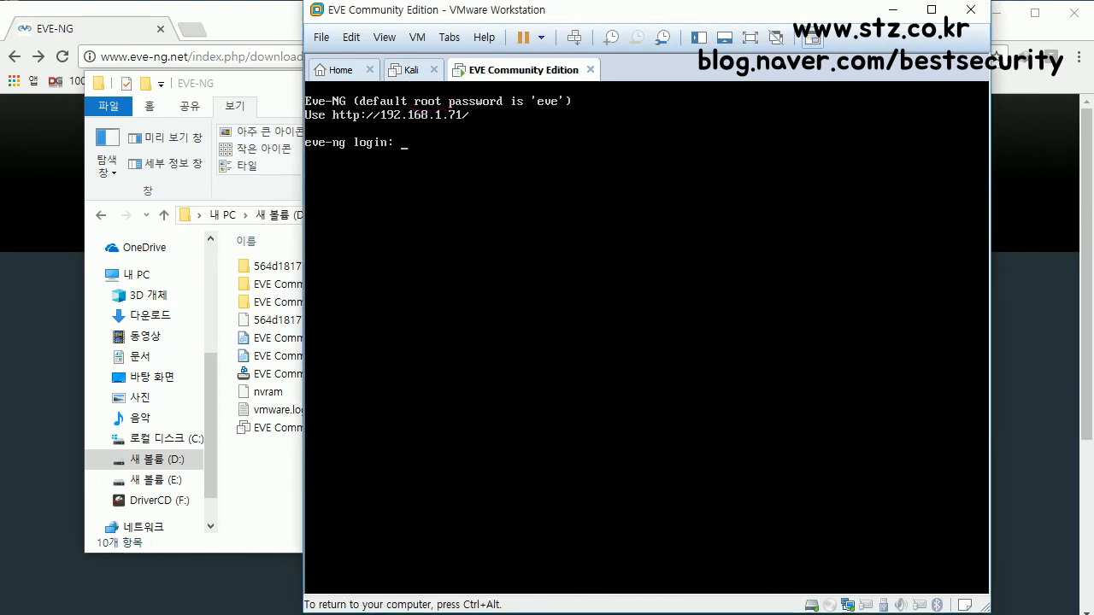
{"action": "type", "text": "root"}
{"action": "key", "text": "Return"}
{"action": "type", "text": "eve"}
{"action": "key", "text": "Return"}
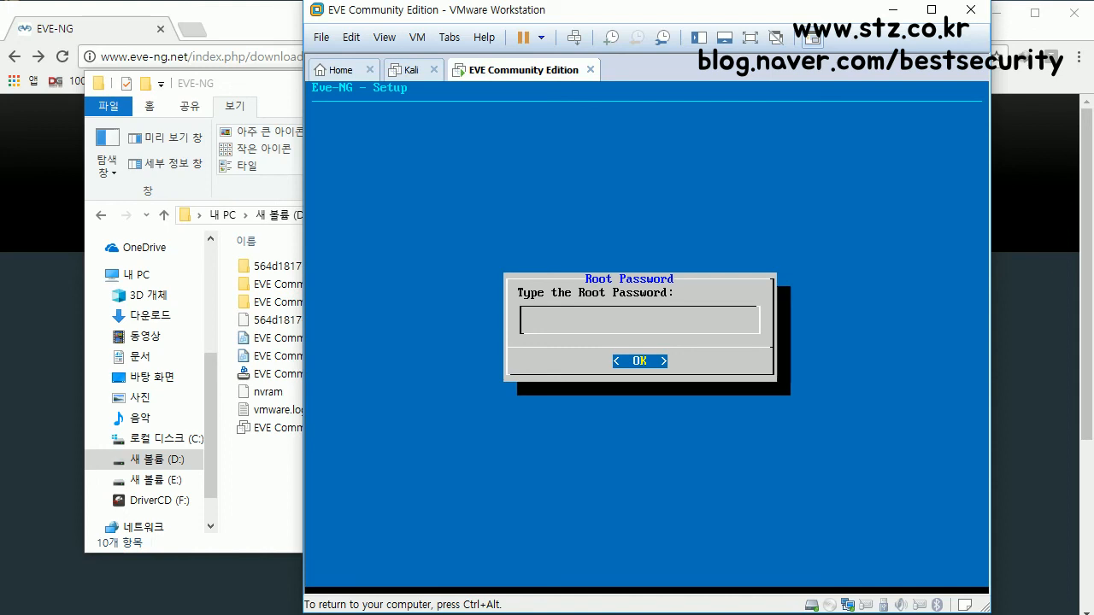
Step: Enter and confirm the new root password, accepting hostname eve-ng and domain example.com
{"action": "key", "text": "Return"}
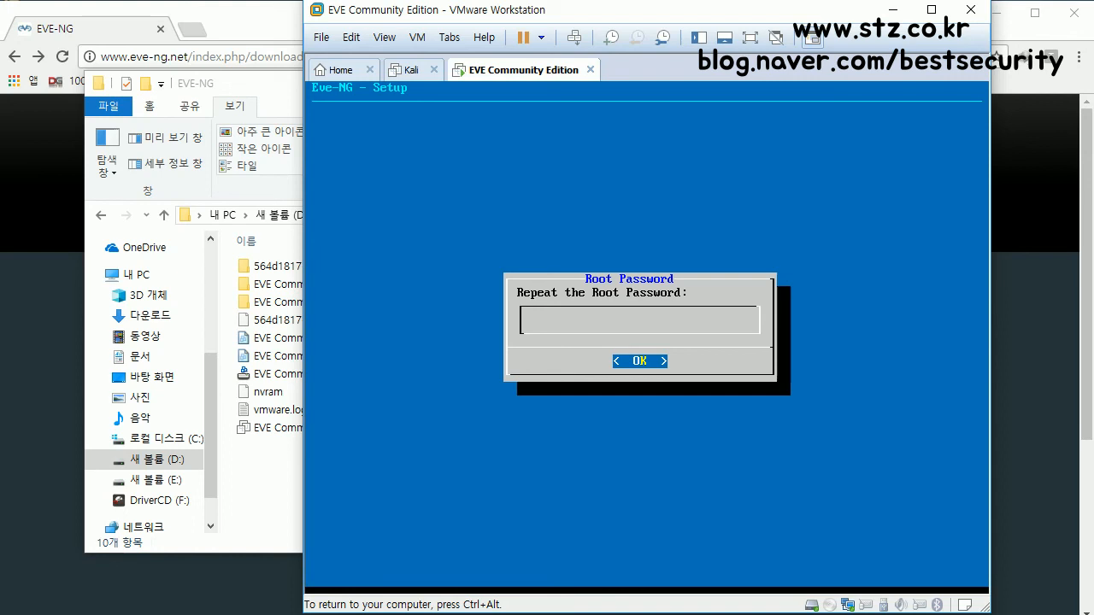
{"action": "key", "text": "Return"}
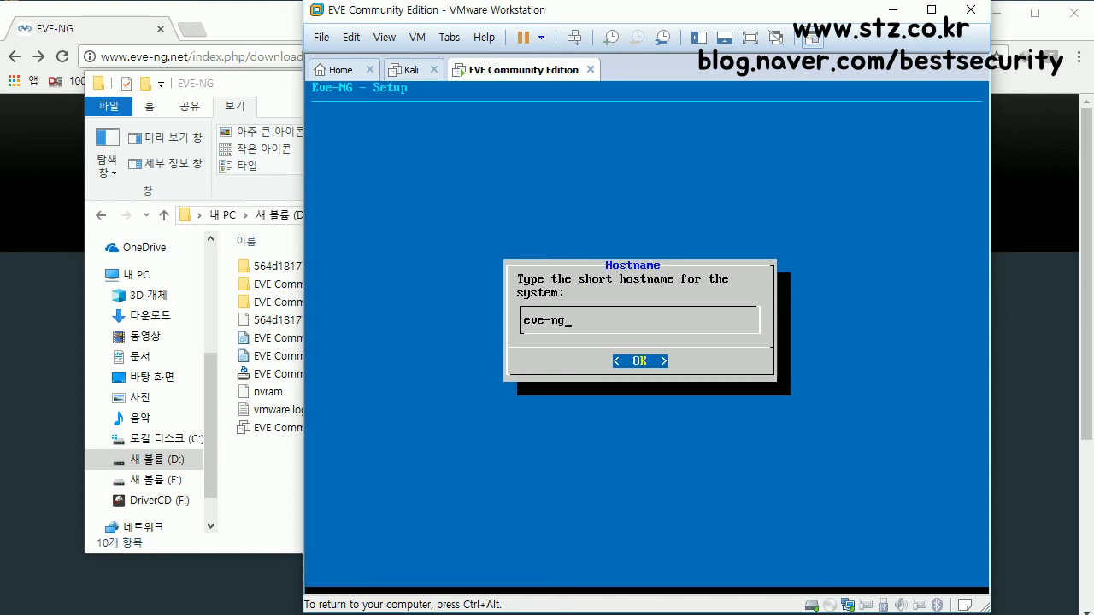
{"action": "key", "text": "Return"}
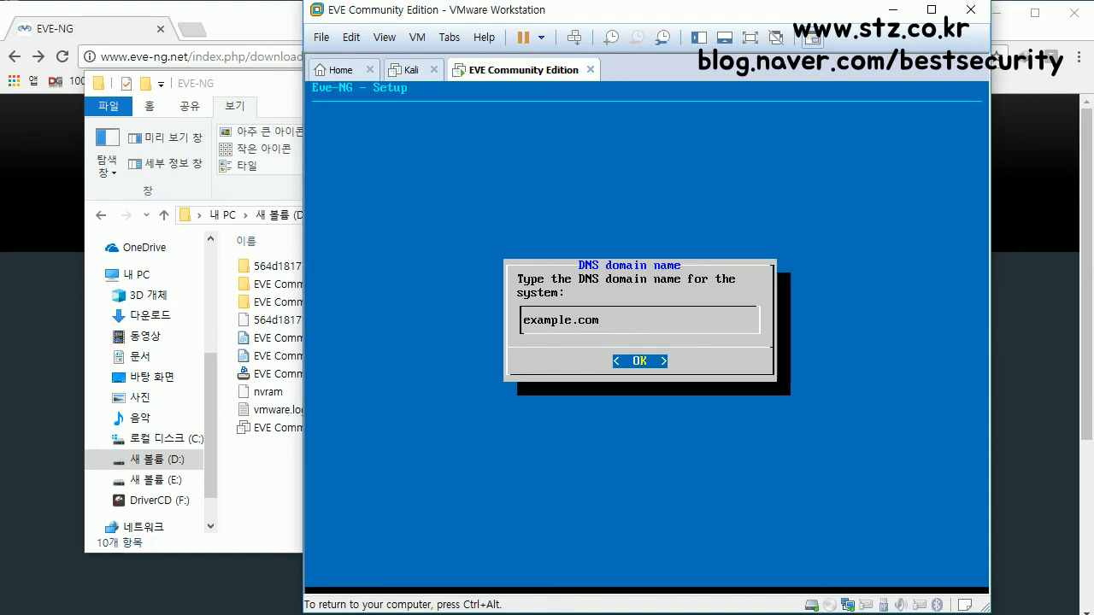
{"action": "key", "text": "Return"}
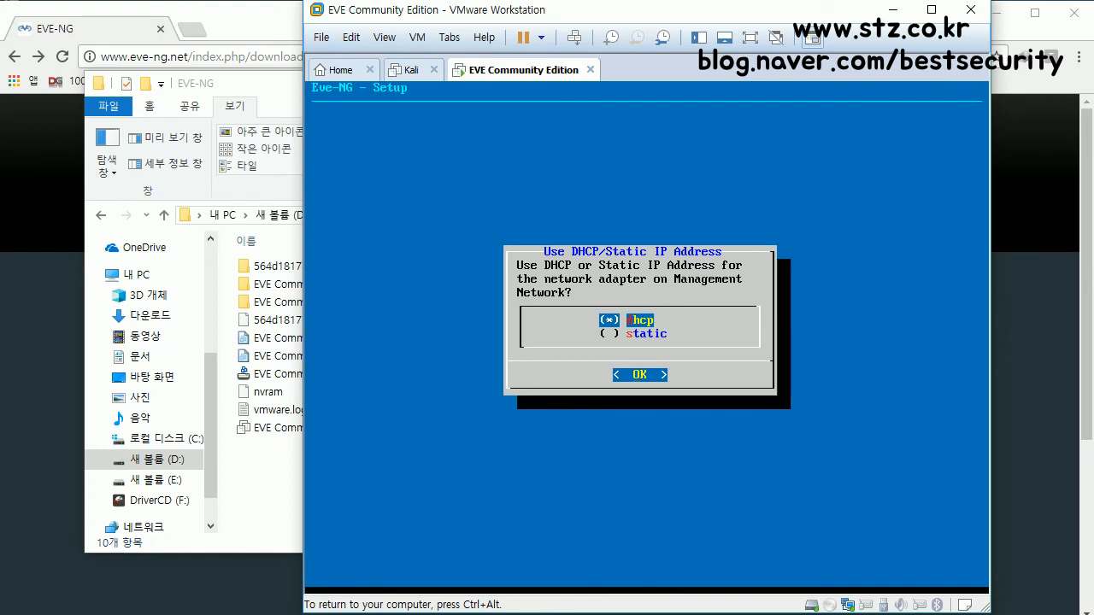
Step: Choose dhcp, leave the NTP server blank and keep a direct internet connection
{"action": "key", "text": "Return"}
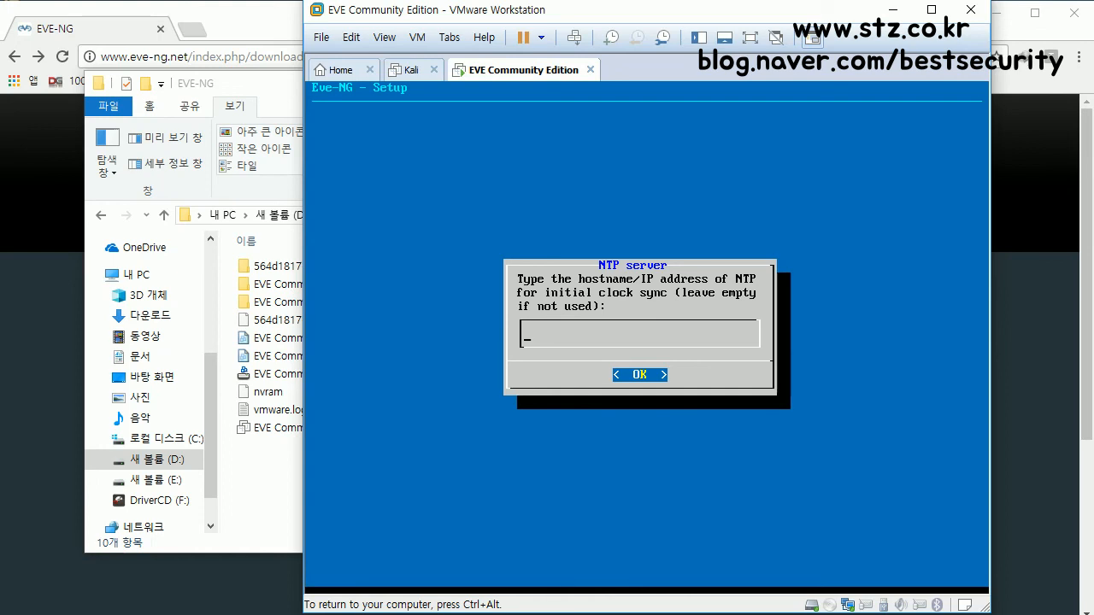
{"action": "key", "text": "Return"}
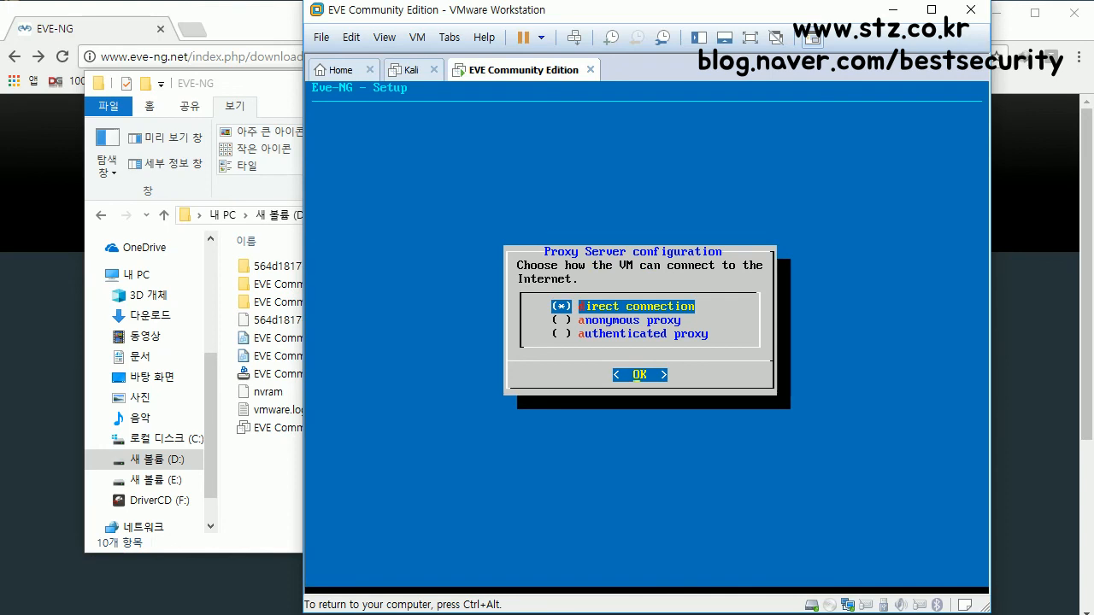
{"action": "key", "text": "Return"}
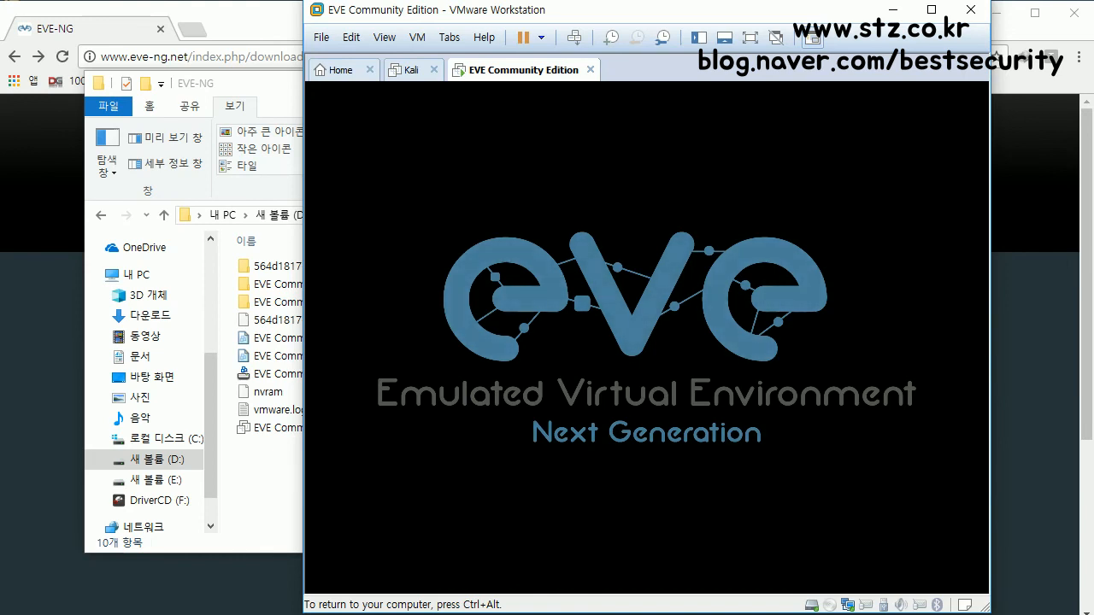
Step: Release input, dismiss the Power menu, and refocus the console at the eve-ng login prompt
{"action": "key", "text": "ctrl+alt"}
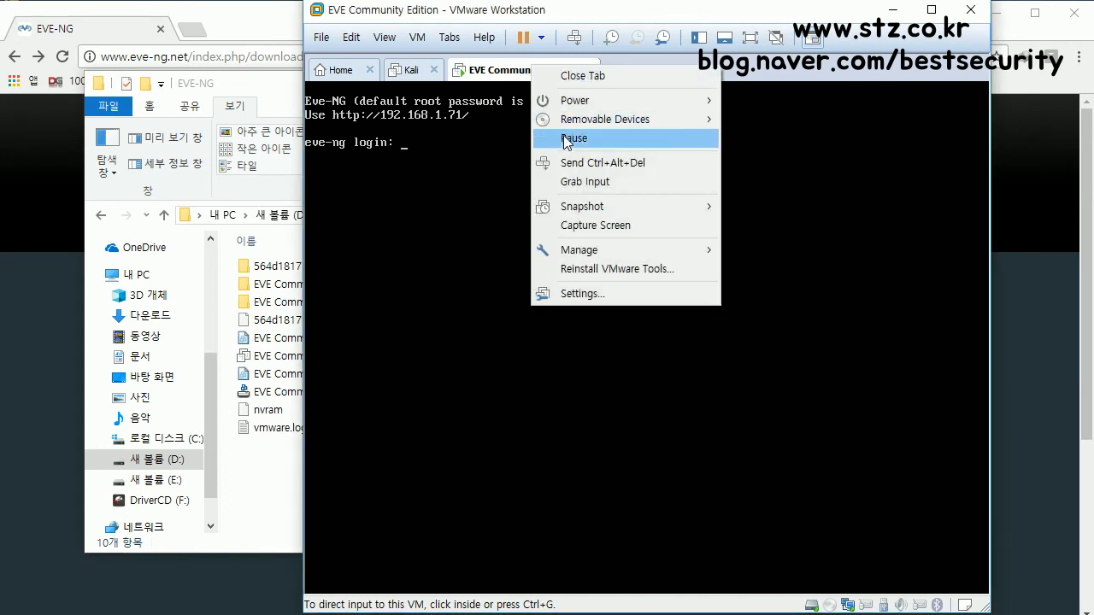
{"action": "mouse_move", "coordinate": [571, 101]}
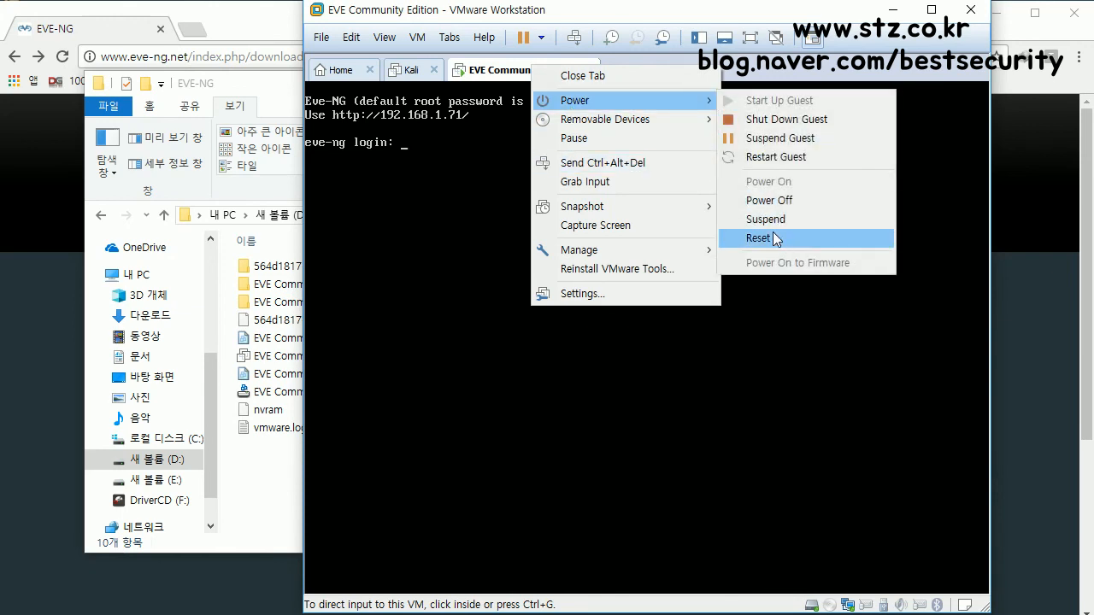
{"action": "left_click", "coordinate": [513, 76]}
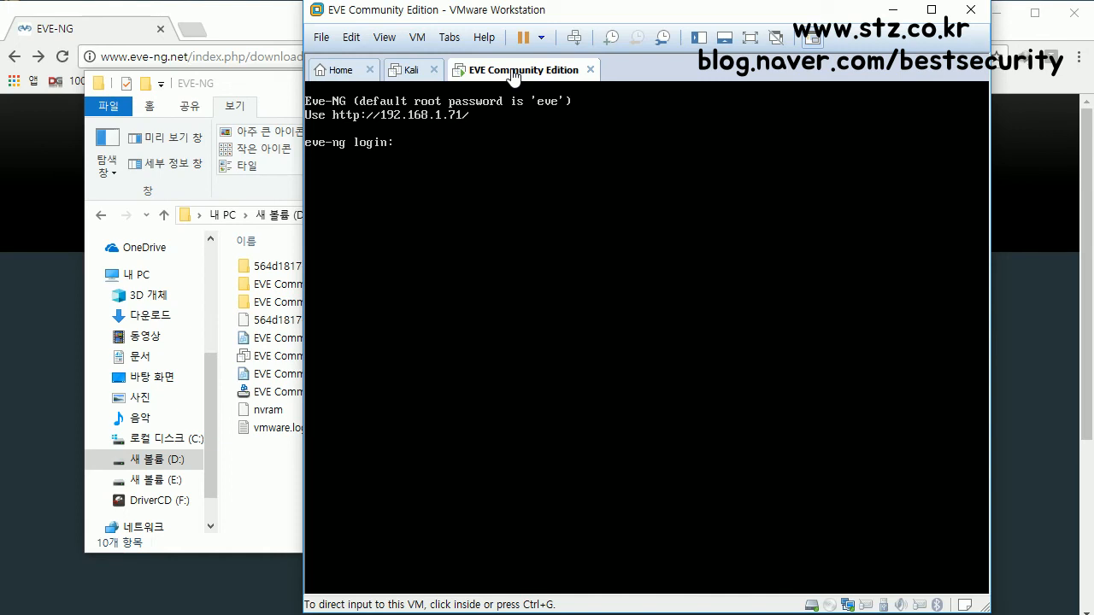
{"action": "left_click", "coordinate": [506, 198]}
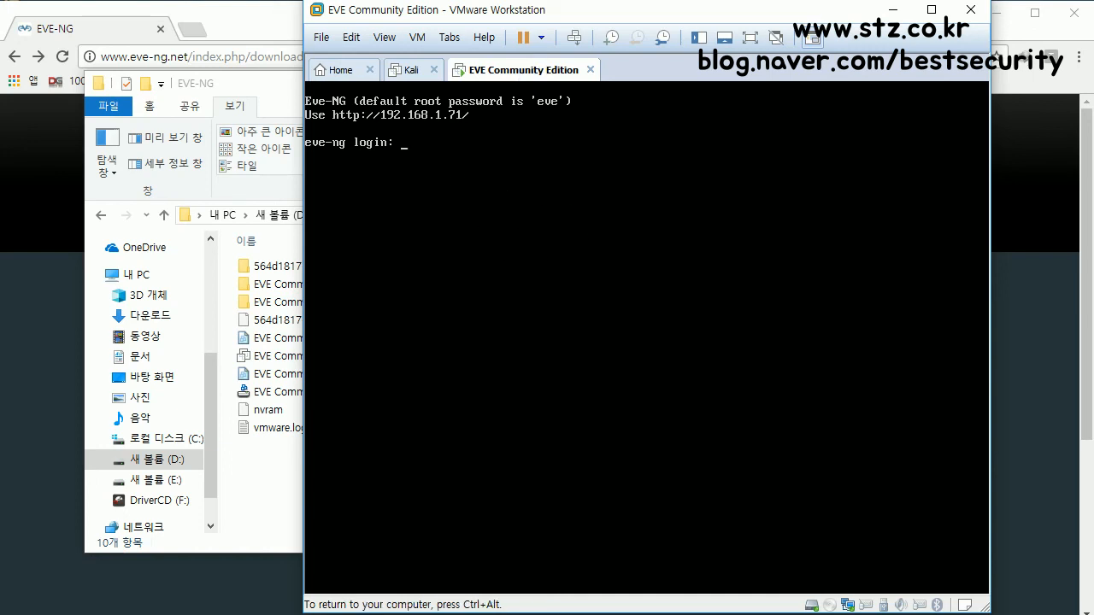
Step: Log in as root with the root password at the eve-ng prompt, then release input
{"action": "type", "text": "root"}
{"action": "key", "text": "ctrl+alt"}
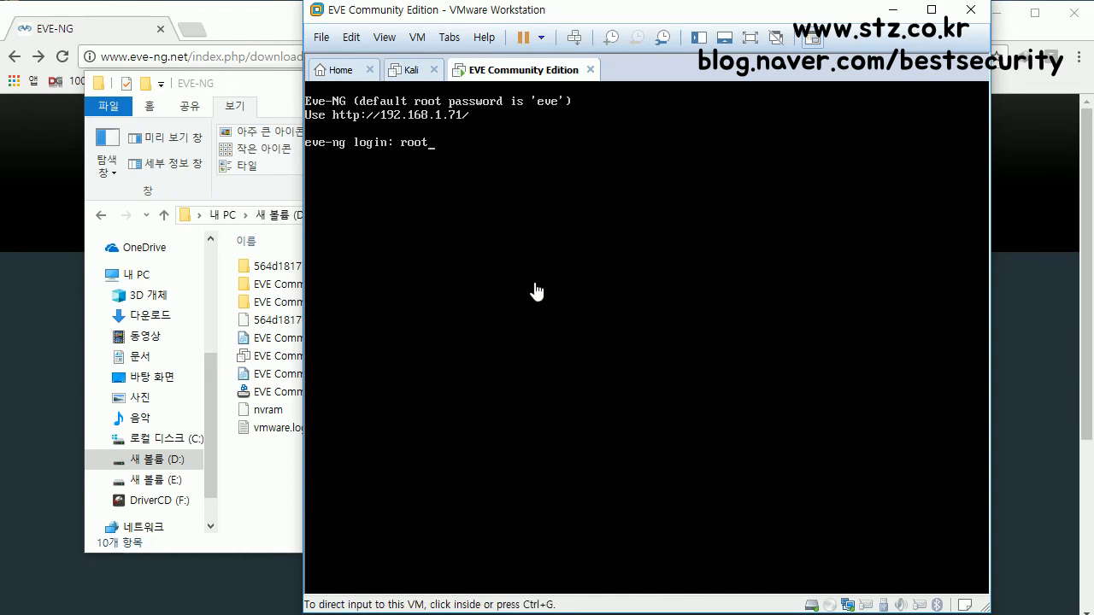
{"action": "left_click", "coordinate": [573, 266]}
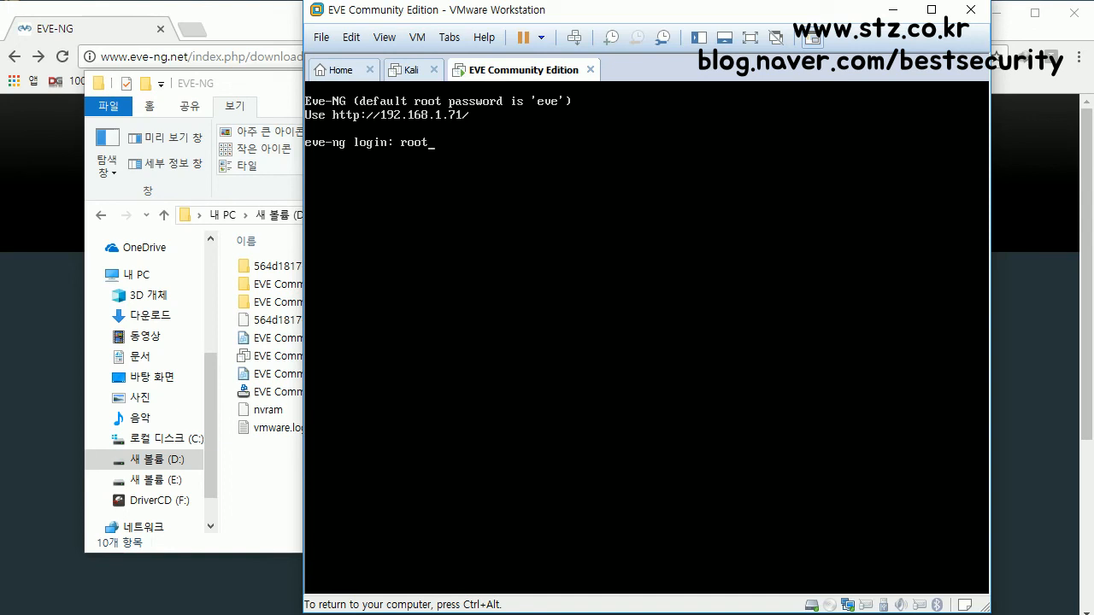
{"action": "key", "text": "ctrl+alt"}
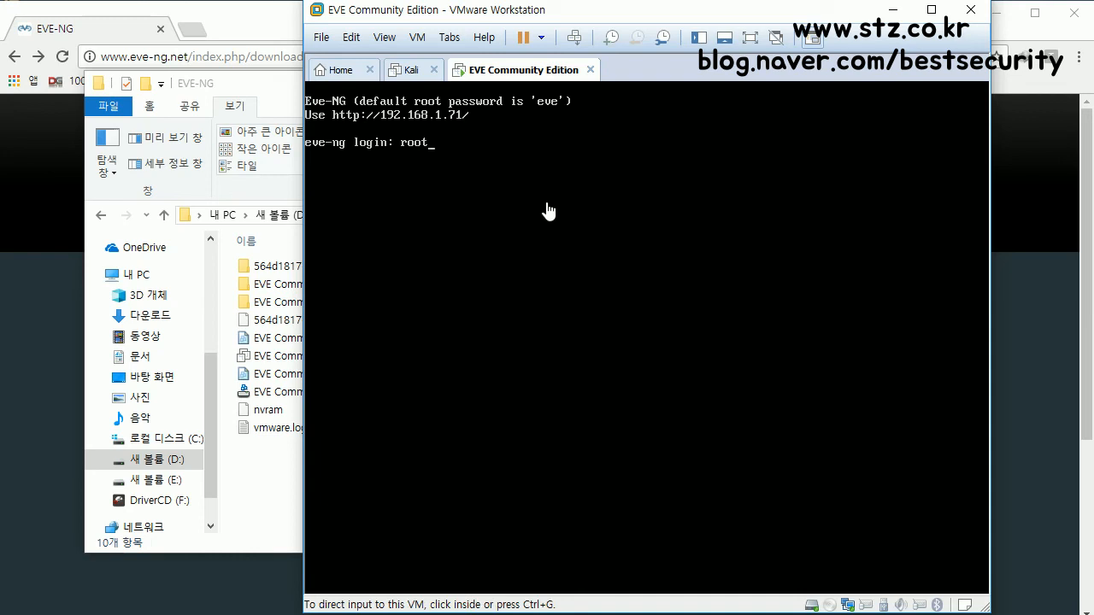
{"action": "left_click", "coordinate": [548, 211]}
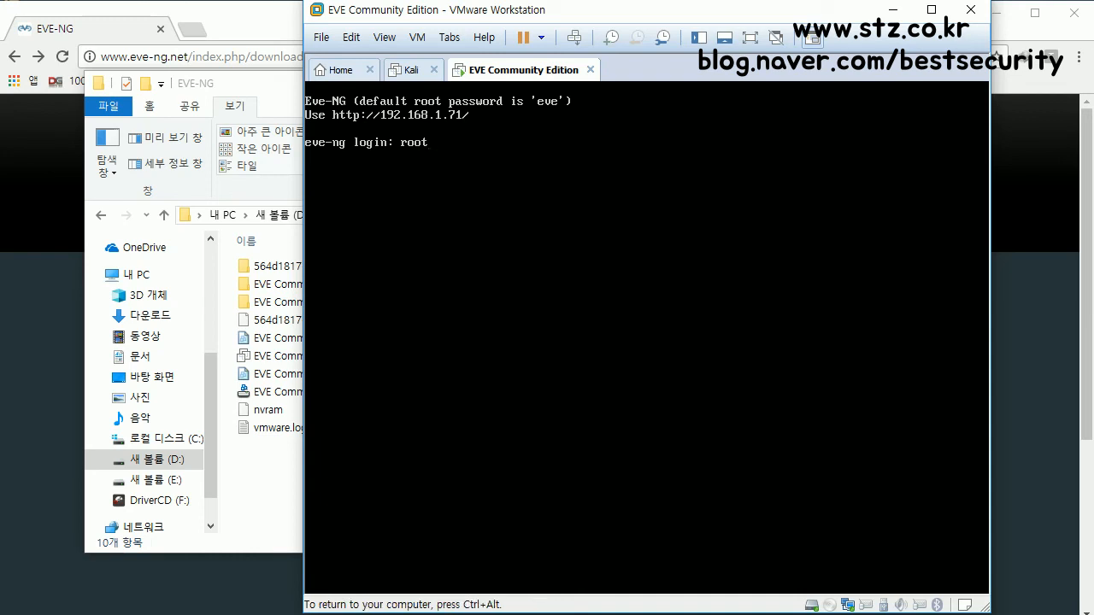
{"action": "type", "text": "root"}
{"action": "key", "text": "Return"}
{"action": "type", "text": "eve"}
{"action": "key", "text": "Return"}
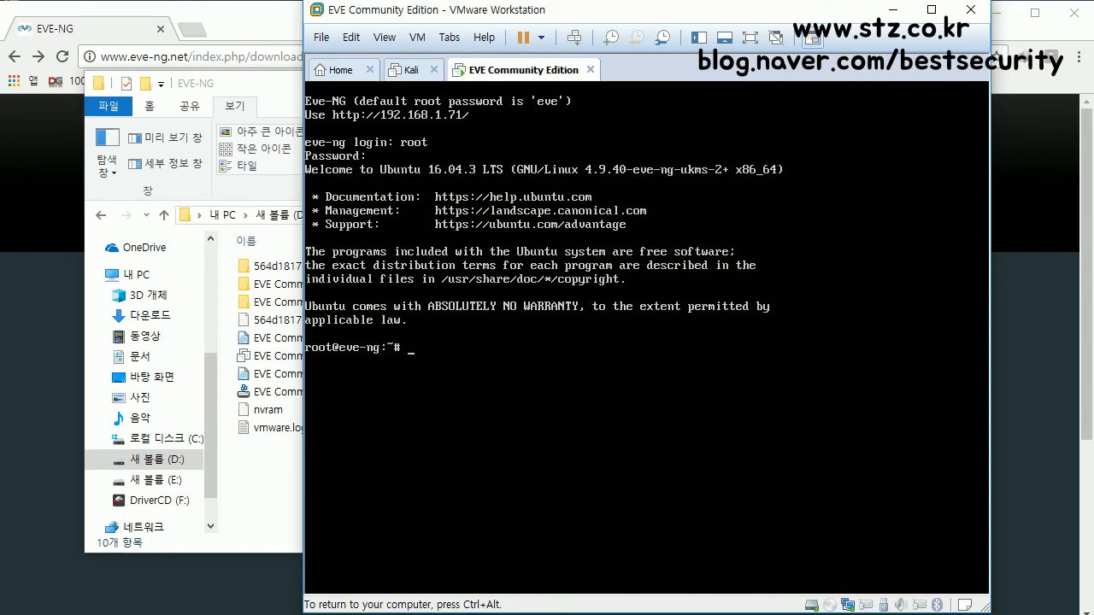
{"action": "key", "text": "ctrl+alt"}
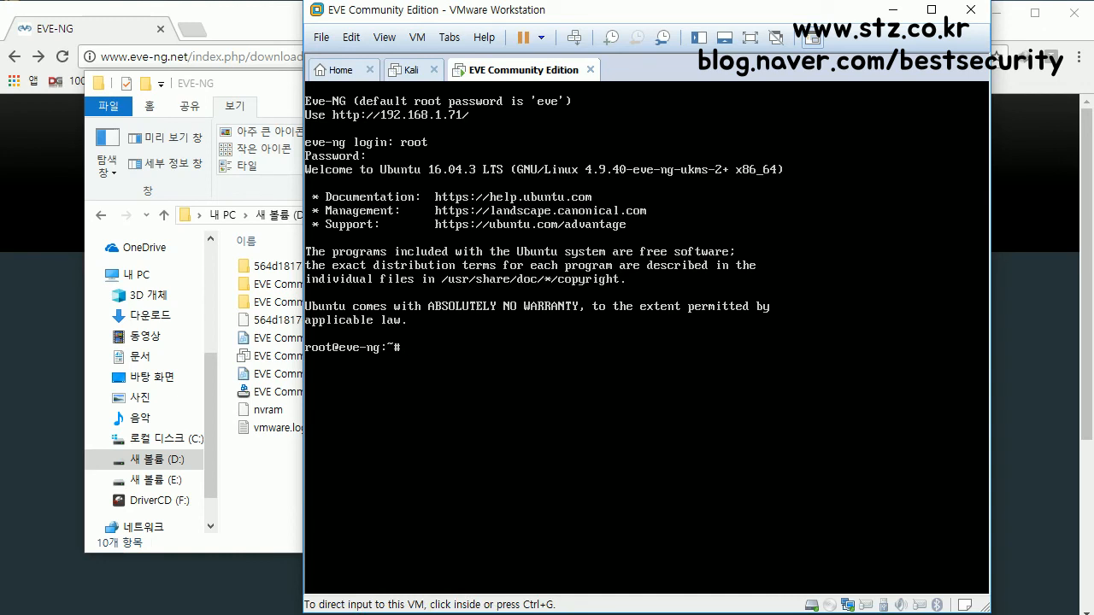
{"action": "mouse_move", "coordinate": [482, 104]}
{"action": "left_mouse_down"}
{"action": "mouse_move", "coordinate": [370, 115]}
{"action": "mouse_move", "coordinate": [365, 130]}
{"action": "mouse_move", "coordinate": [469, 133]}
{"action": "mouse_move", "coordinate": [468, 112]}
{"action": "mouse_move", "coordinate": [453, 107]}
{"action": "left_mouse_up"}
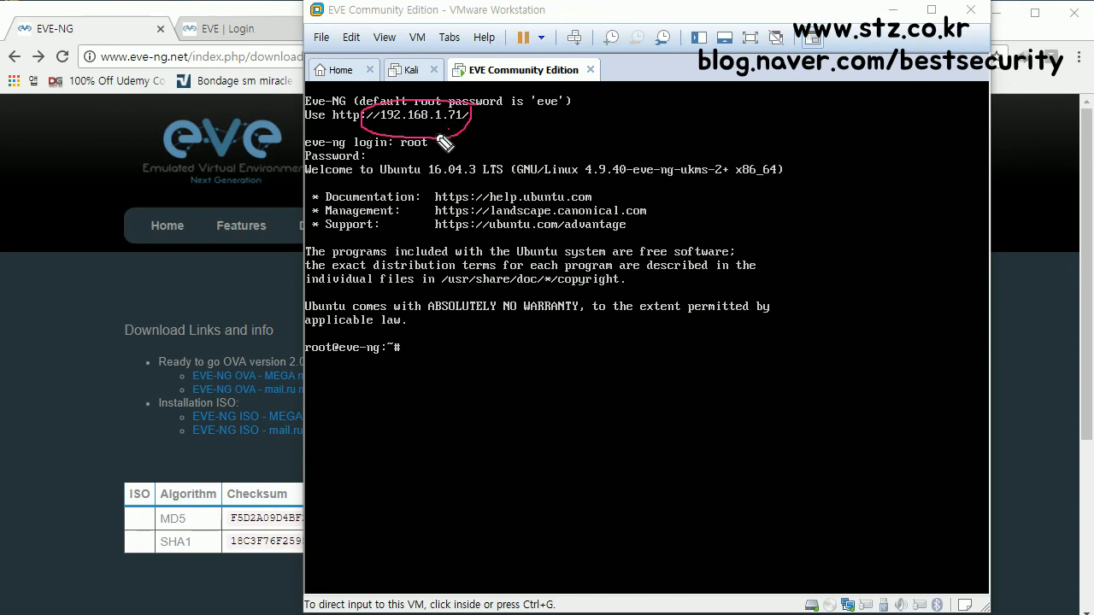
{"action": "mouse_move", "coordinate": [382, 117]}
{"action": "left_mouse_down"}
{"action": "mouse_move", "coordinate": [451, 110]}
{"action": "mouse_move", "coordinate": [461, 136]}
{"action": "mouse_move", "coordinate": [398, 142]}
{"action": "mouse_move", "coordinate": [397, 111]}
{"action": "mouse_move", "coordinate": [462, 121]}
{"action": "mouse_move", "coordinate": [470, 137]}
{"action": "left_mouse_up"}
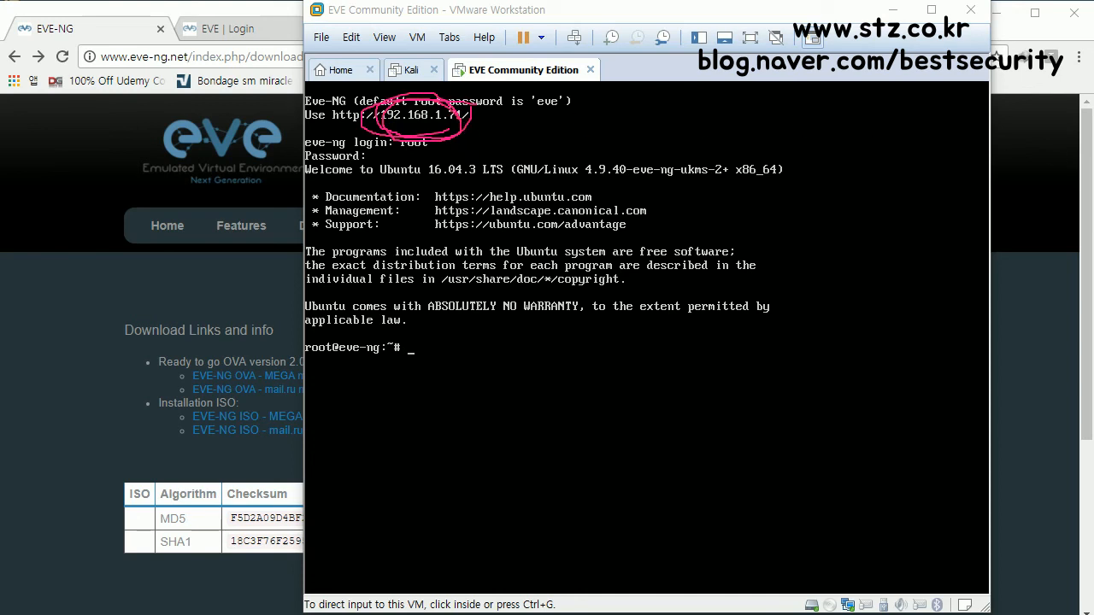
{"action": "key", "text": "Escape"}
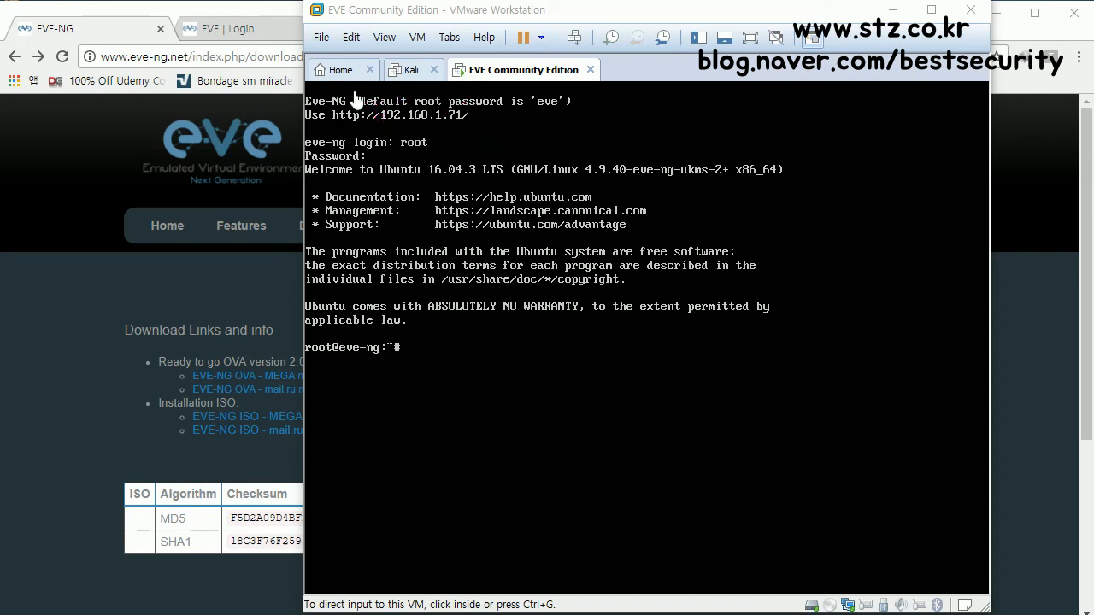
Step: Sign in to the EVE-NG web UI as admin and decline Chrome's offer to save the password
{"action": "left_click", "coordinate": [268, 29]}
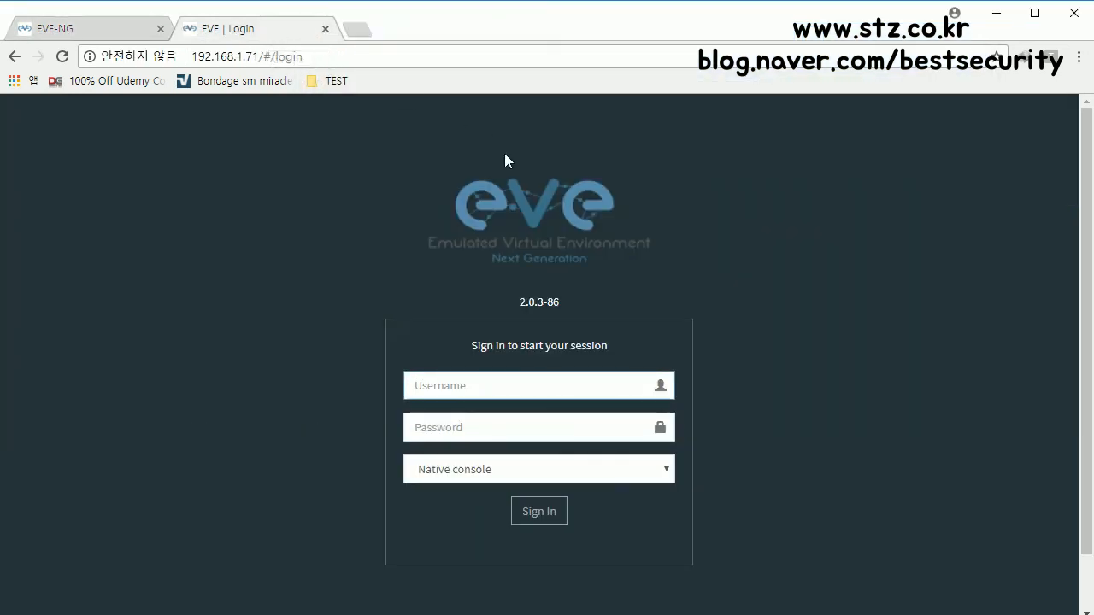
{"action": "left_click", "coordinate": [344, 60]}
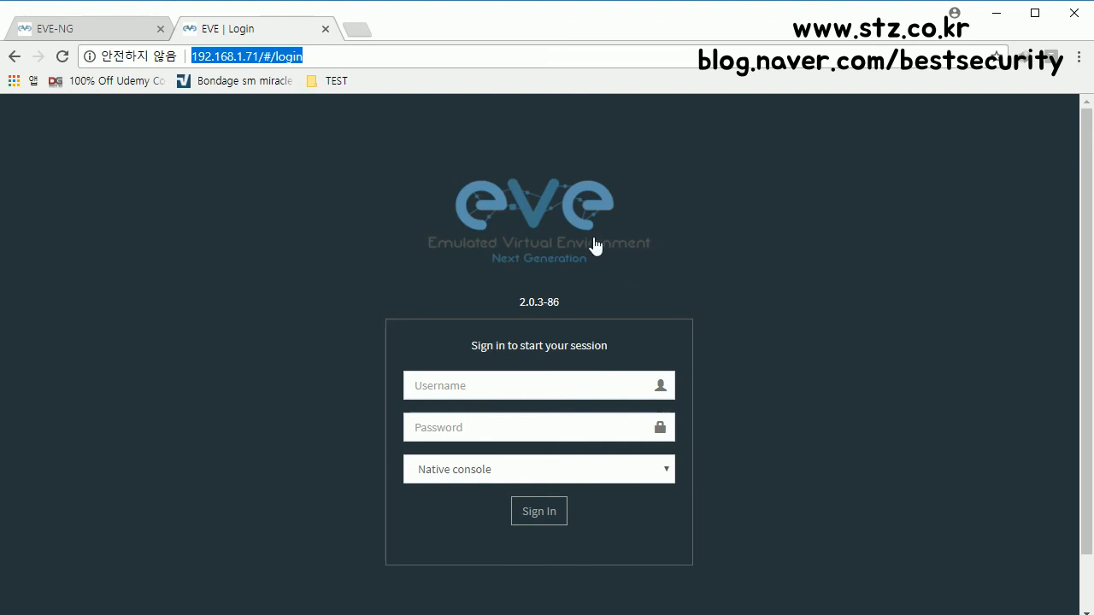
{"action": "left_click", "coordinate": [502, 389]}
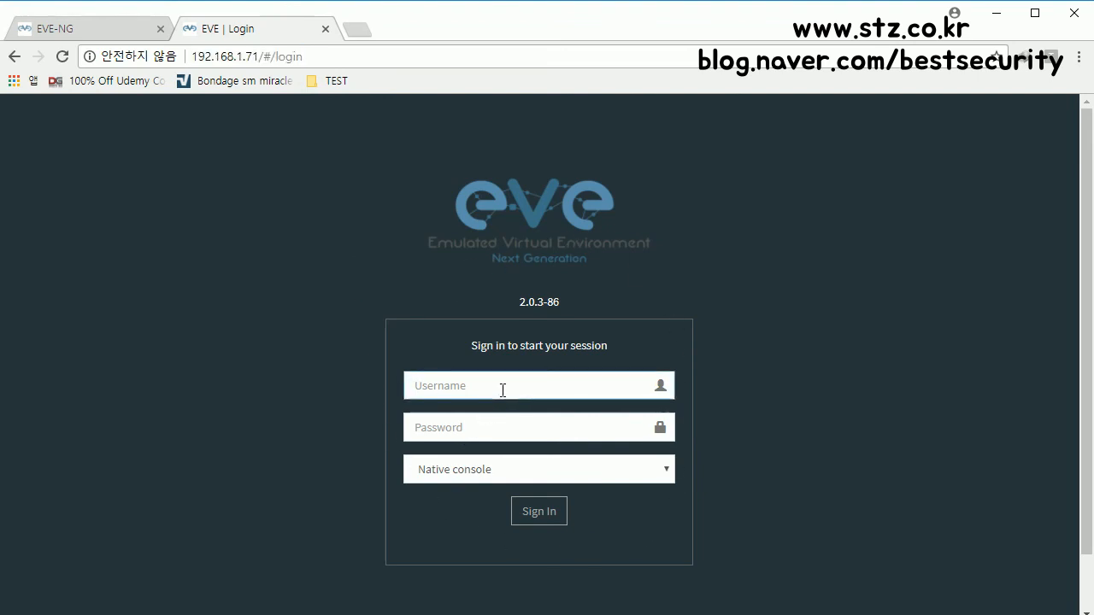
{"action": "type", "text": "admin"}
{"action": "key", "text": "Tab"}
{"action": "type", "text": "eve"}
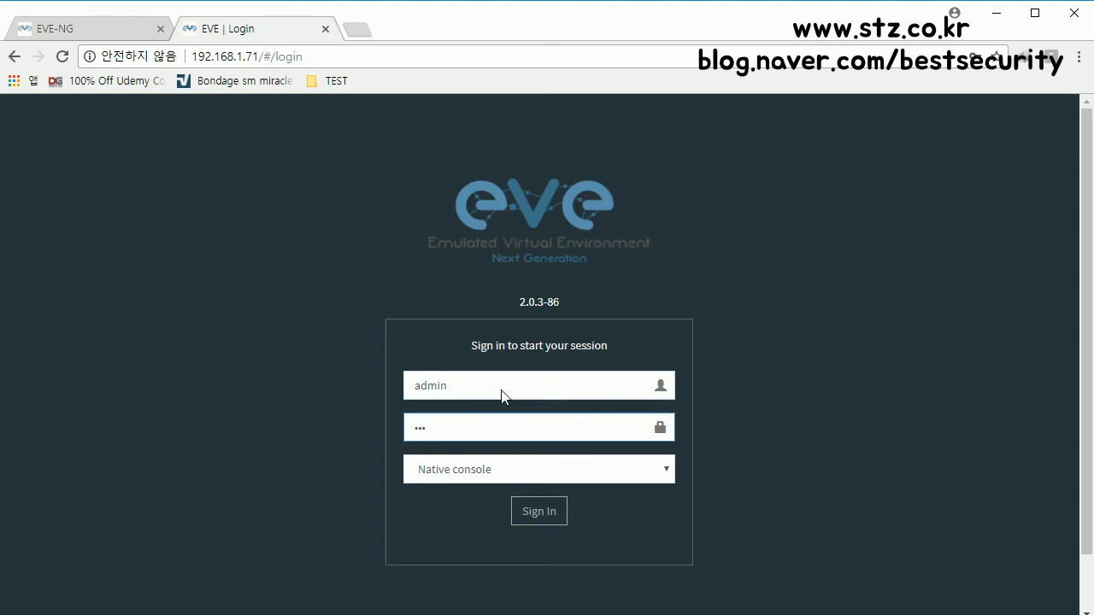
{"action": "key", "text": "Return"}
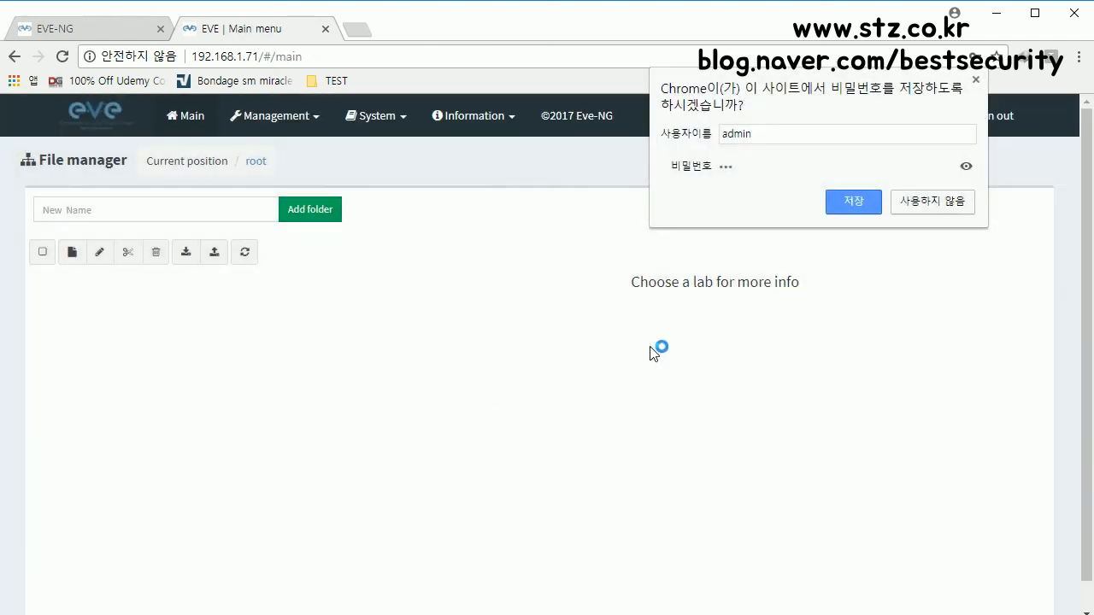
{"action": "left_click", "coordinate": [937, 203]}
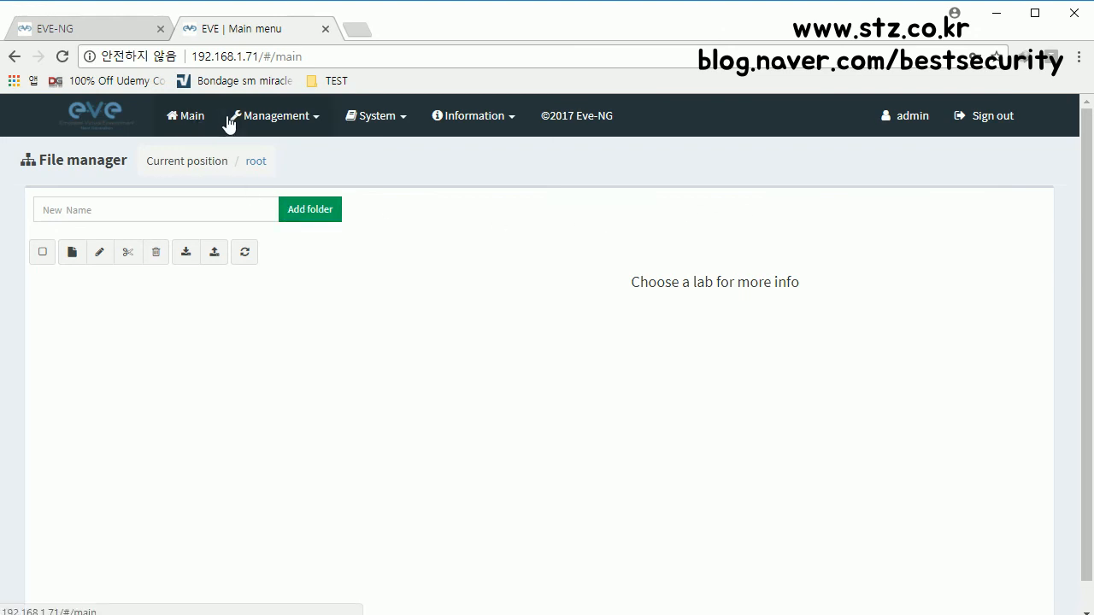
Step: Browse the Management, System and Information menus, then return to the eve-ng.net downloads tab
{"action": "left_click", "coordinate": [259, 115]}
{"action": "left_click", "coordinate": [373, 118]}
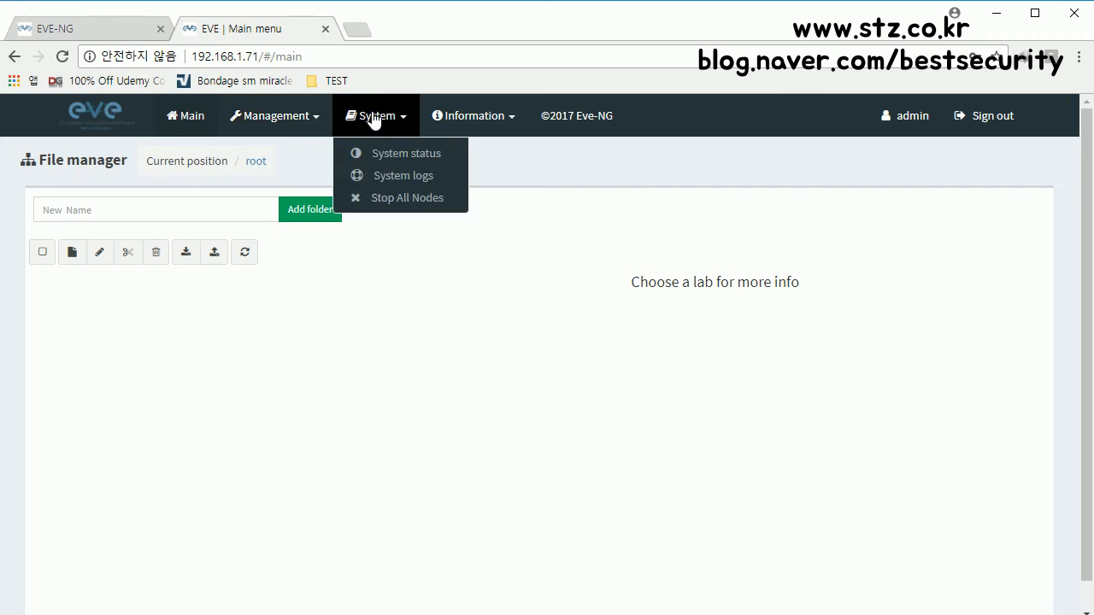
{"action": "left_click", "coordinate": [114, 342]}
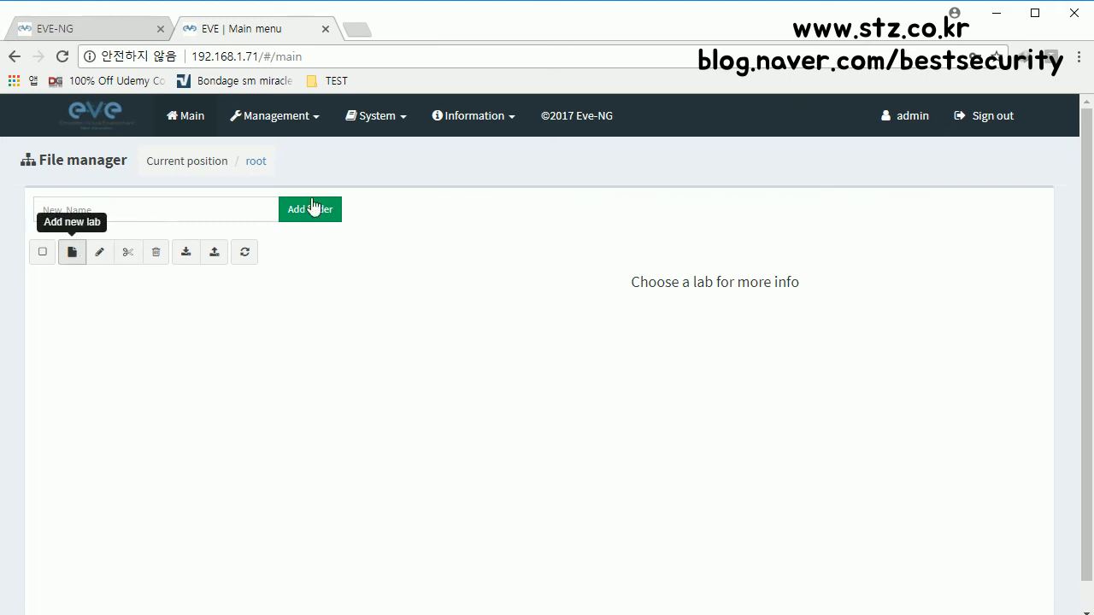
{"action": "left_click", "coordinate": [395, 126]}
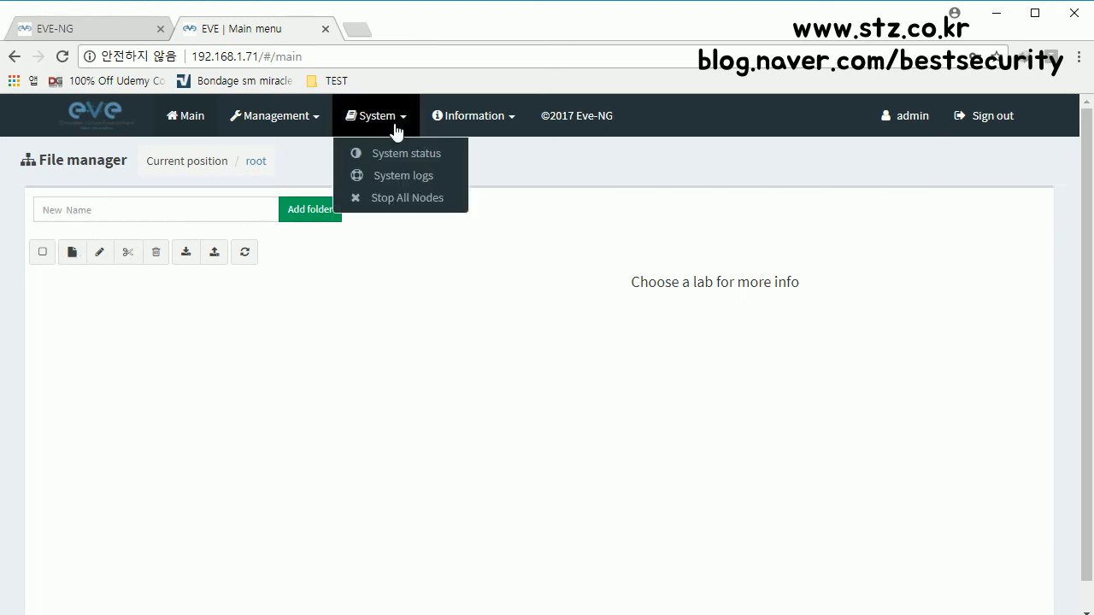
{"action": "left_click", "coordinate": [486, 122]}
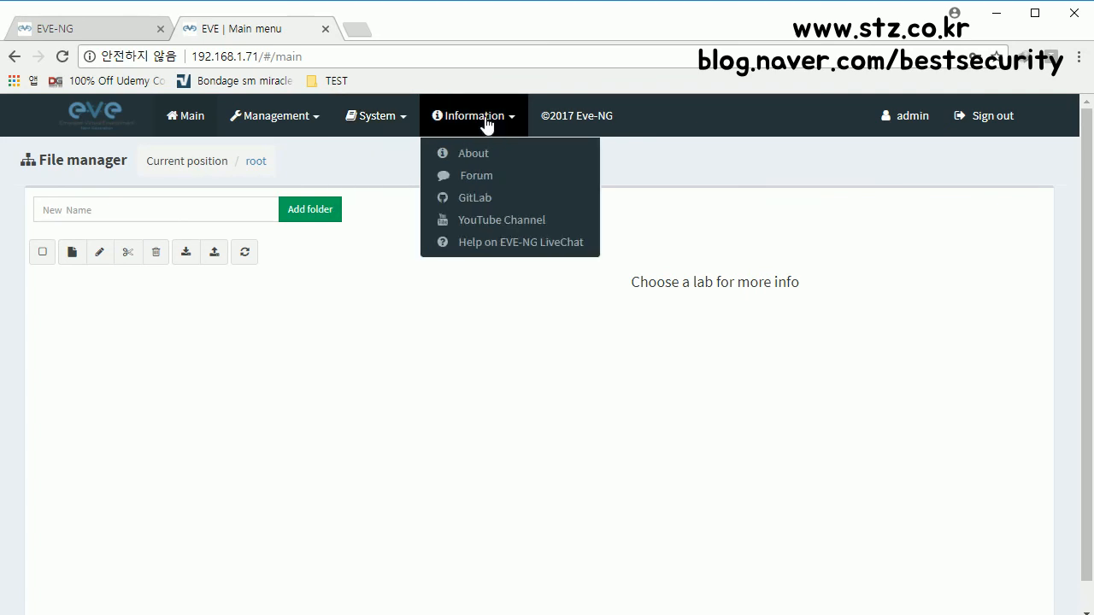
{"action": "left_click", "coordinate": [276, 128]}
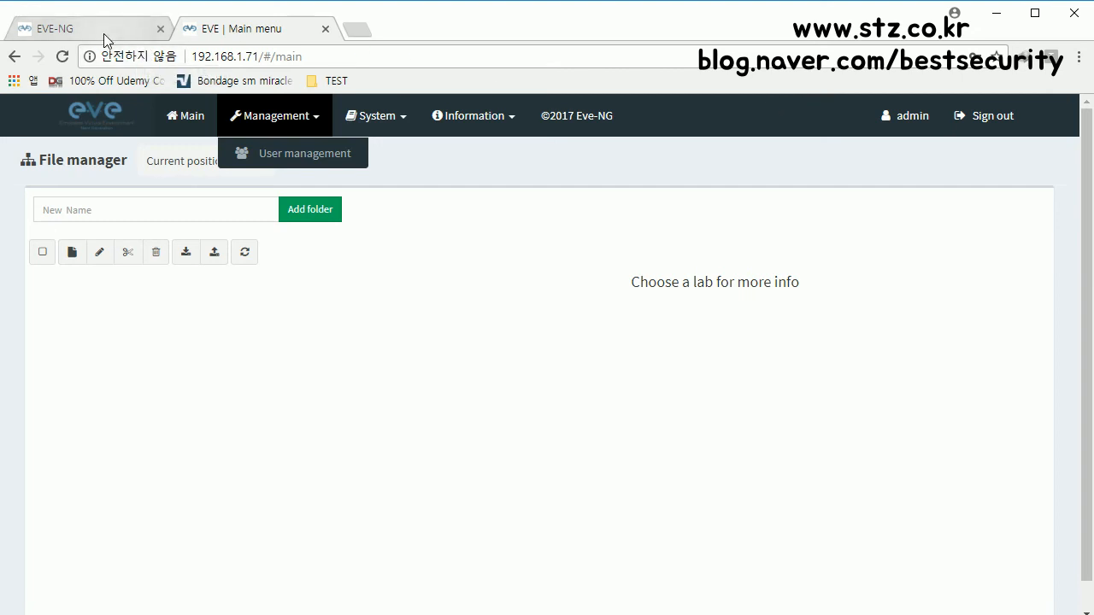
{"action": "left_click", "coordinate": [103, 33]}
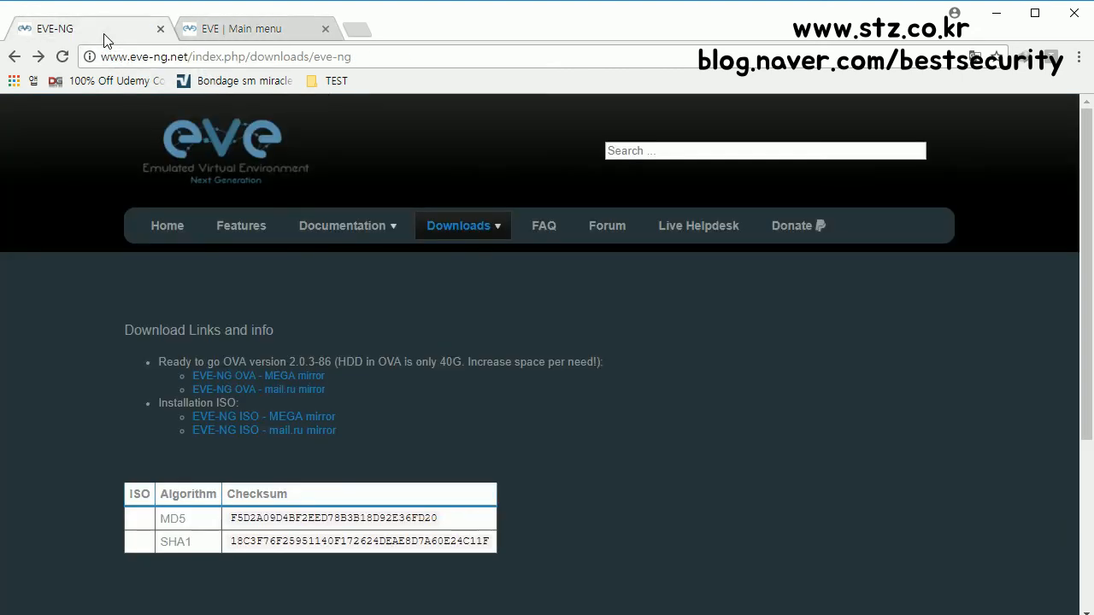
Step: Open the Documentation > HowTo's list on eve-ng.net and scroll through it
{"action": "mouse_move", "coordinate": [310, 232]}
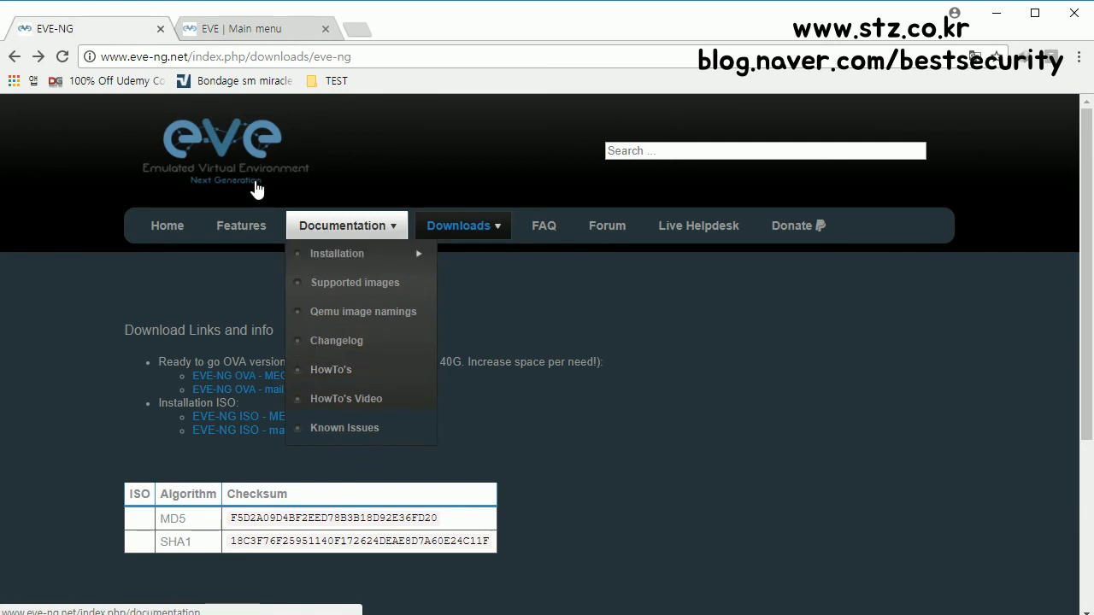
{"action": "left_click", "coordinate": [346, 371]}
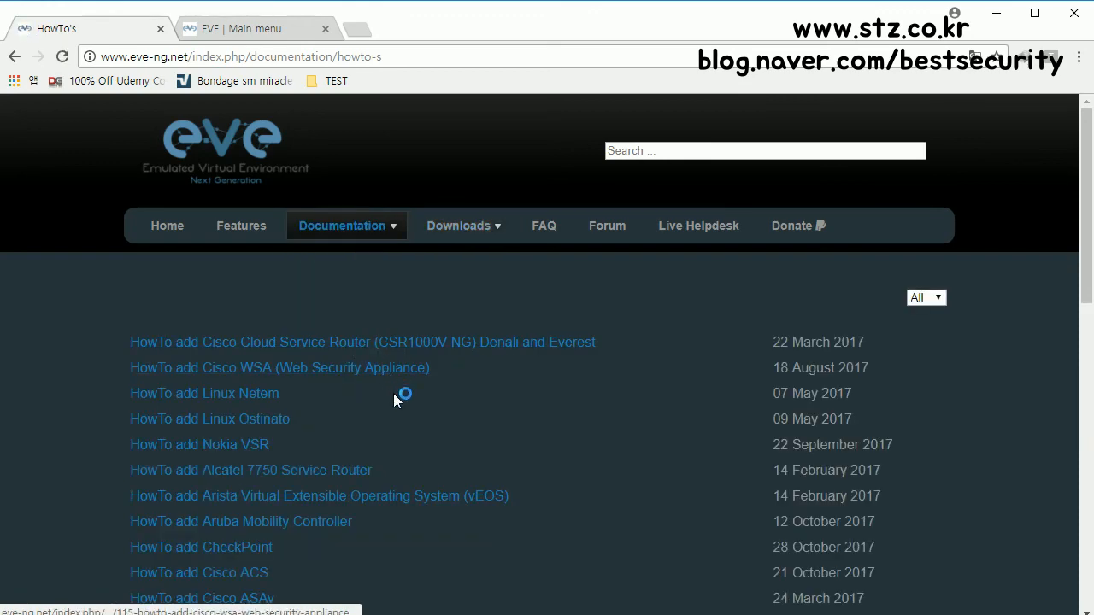
{"action": "scroll", "coordinate": [393, 395], "scroll_direction": "down", "scroll_amount": 3}
{"action": "scroll", "coordinate": [394, 395], "scroll_direction": "down", "scroll_amount": 5}
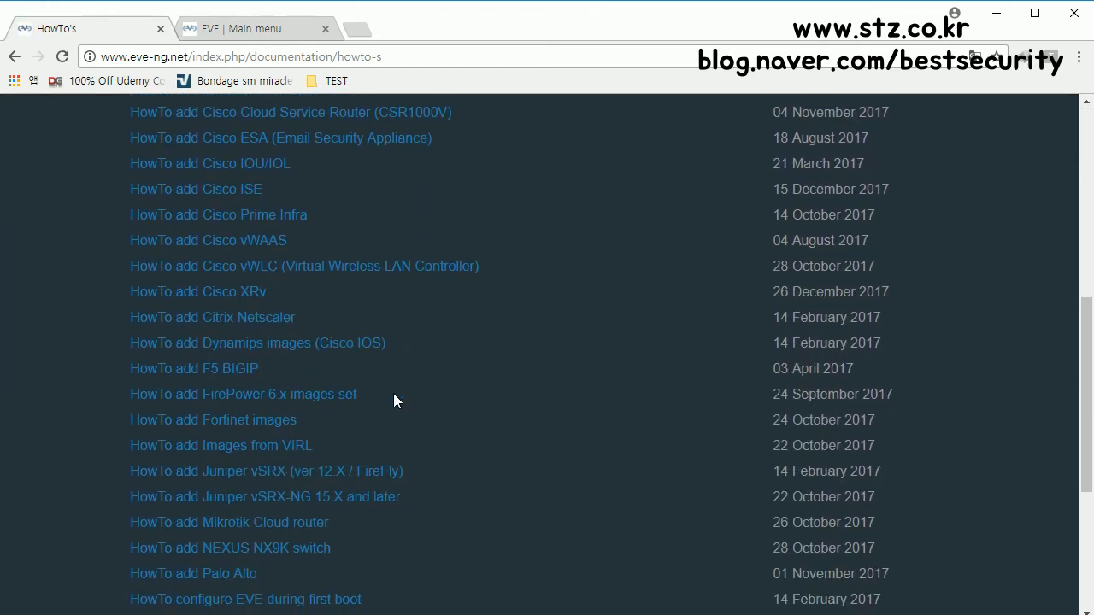
{"action": "scroll", "coordinate": [394, 400], "scroll_direction": "up", "scroll_amount": 2}
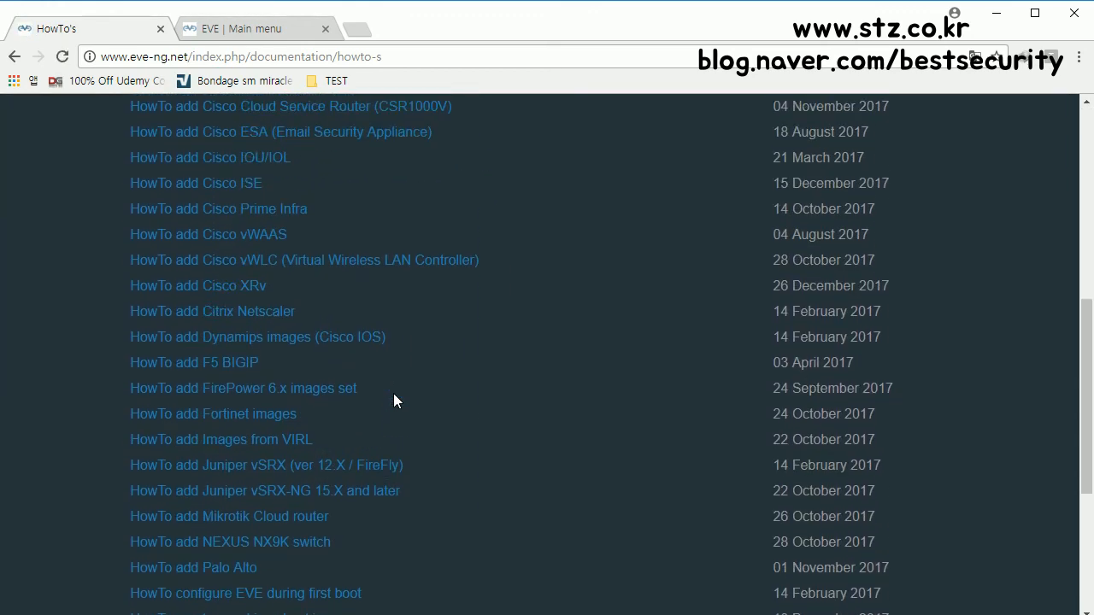
{"action": "scroll", "coordinate": [354, 384], "scroll_direction": "up", "scroll_amount": 3}
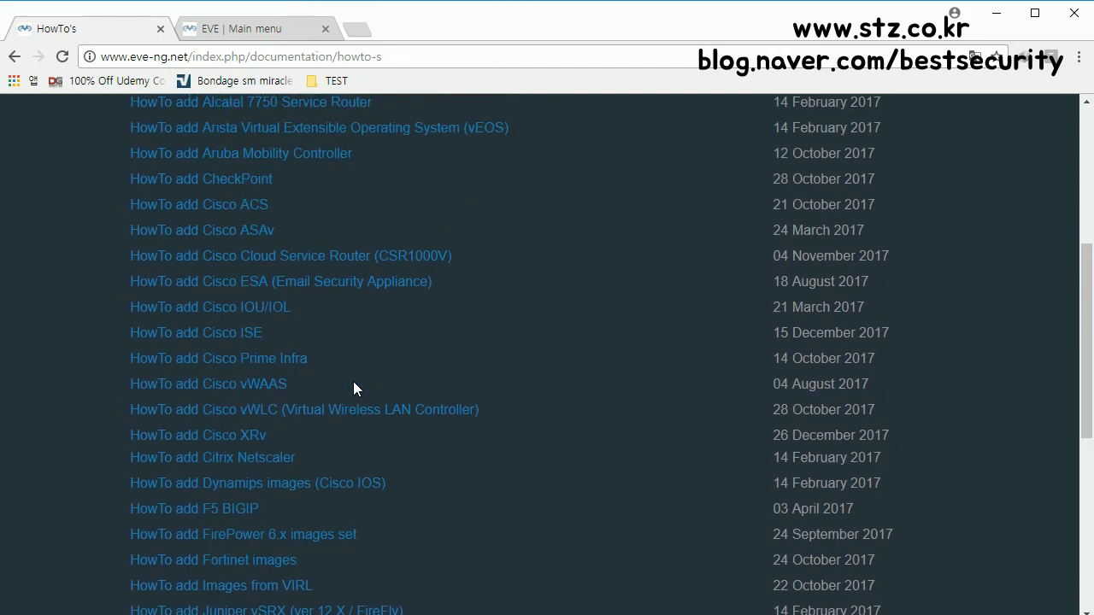
{"action": "scroll", "coordinate": [353, 382], "scroll_direction": "up", "scroll_amount": 1}
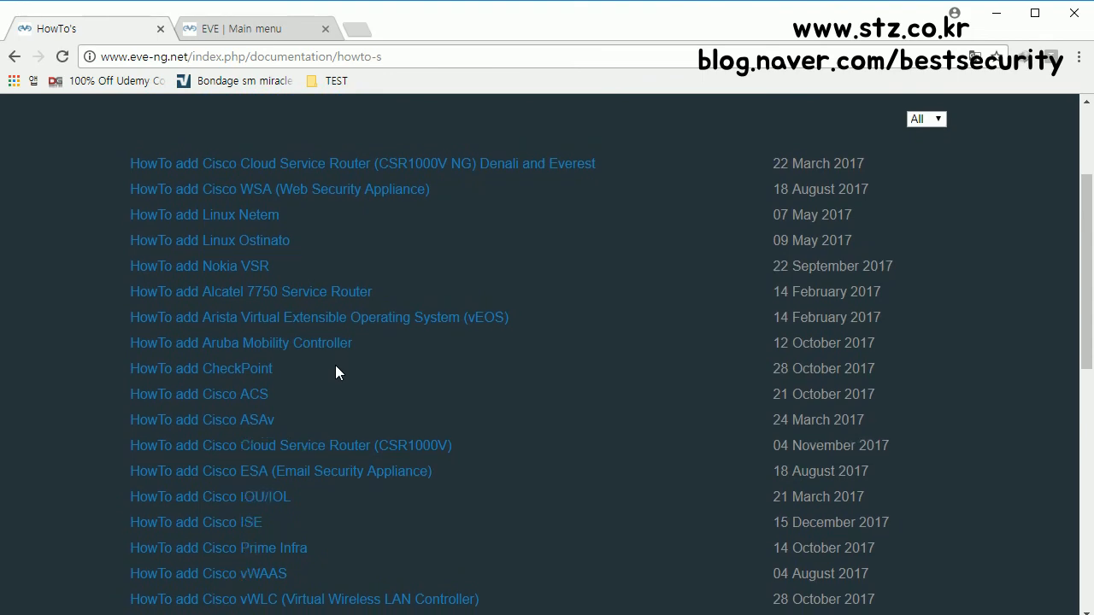
{"action": "scroll", "coordinate": [335, 365], "scroll_direction": "down", "scroll_amount": 1}
Step: Find 'ios' on the page and open 'HowTo add Dynamips images (Cisco IOS)'
{"action": "key", "text": "ctrl+f"}
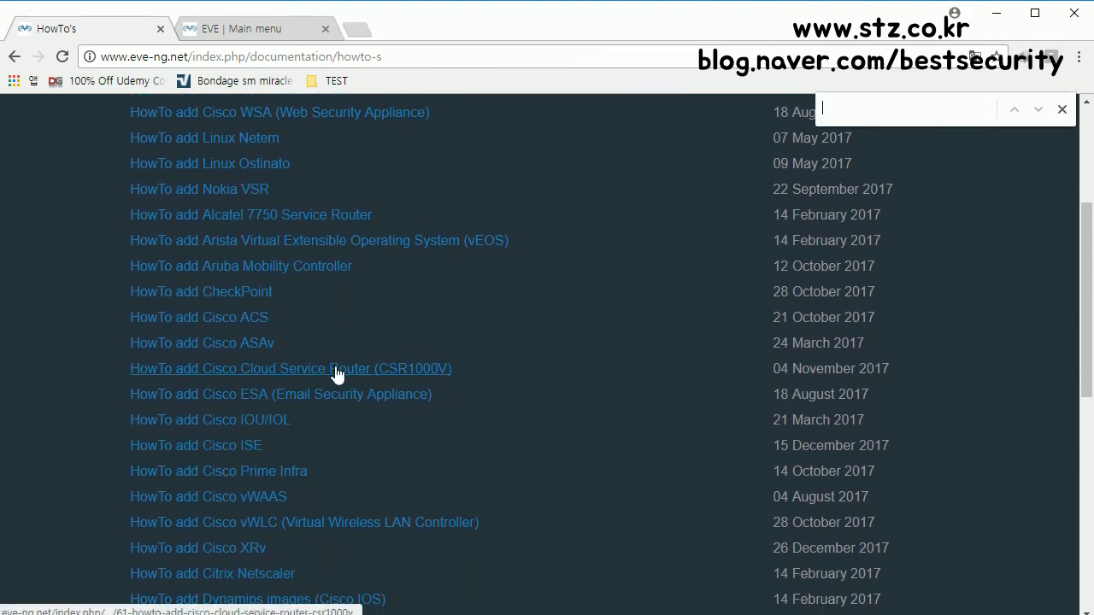
{"action": "type", "text": "ioa"}
{"action": "key", "text": "BackSpace"}
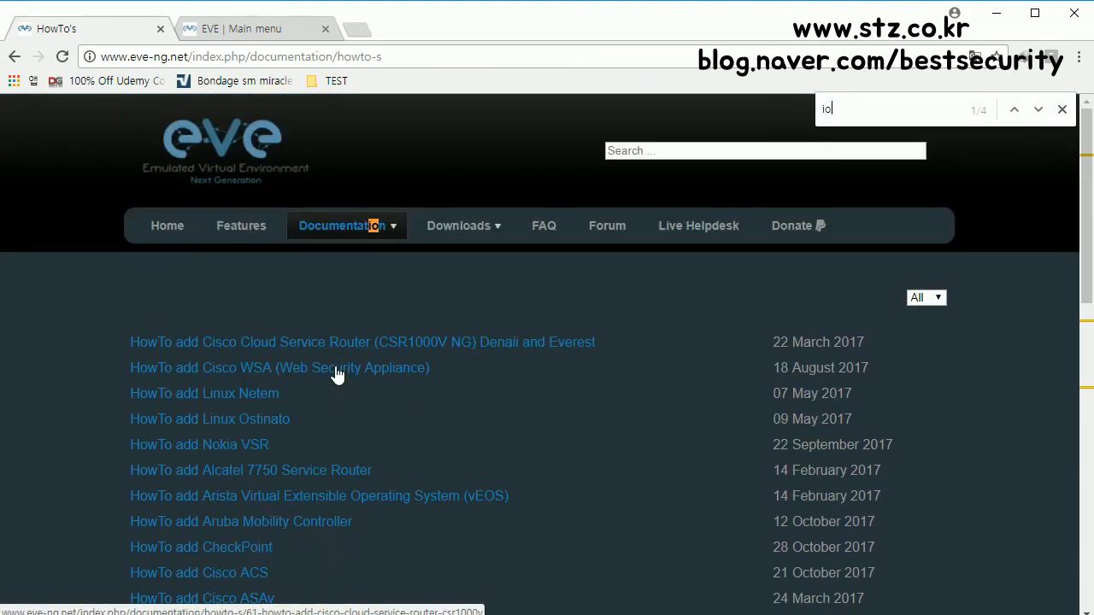
{"action": "type", "text": "s"}
{"action": "left_click", "coordinate": [264, 359]}
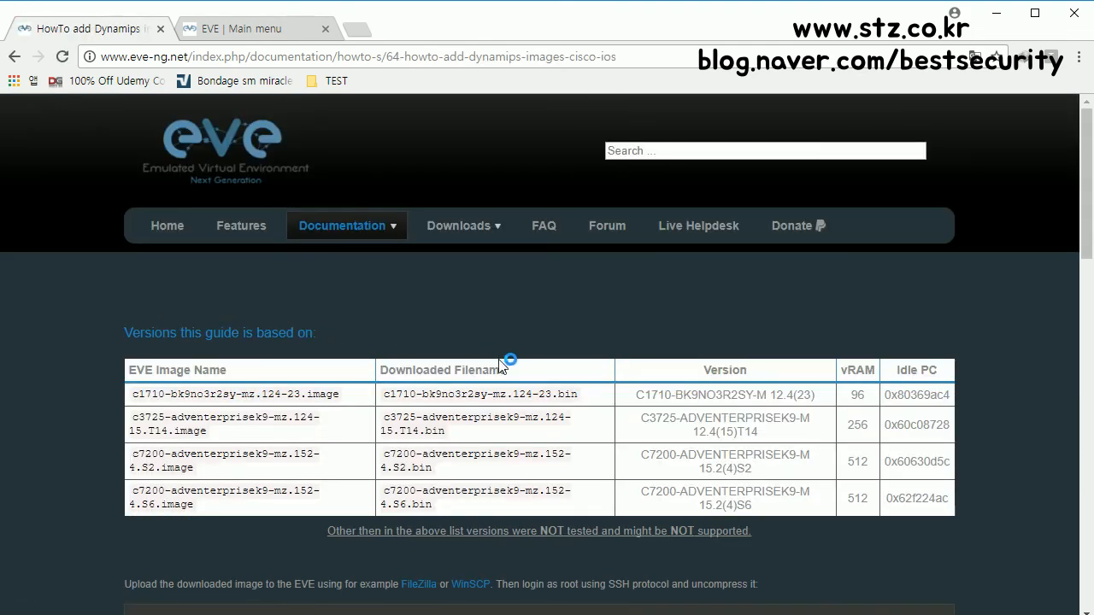
{"action": "scroll", "coordinate": [353, 384], "scroll_direction": "down", "scroll_amount": 1}
{"action": "triple_click", "coordinate": [192, 346]}
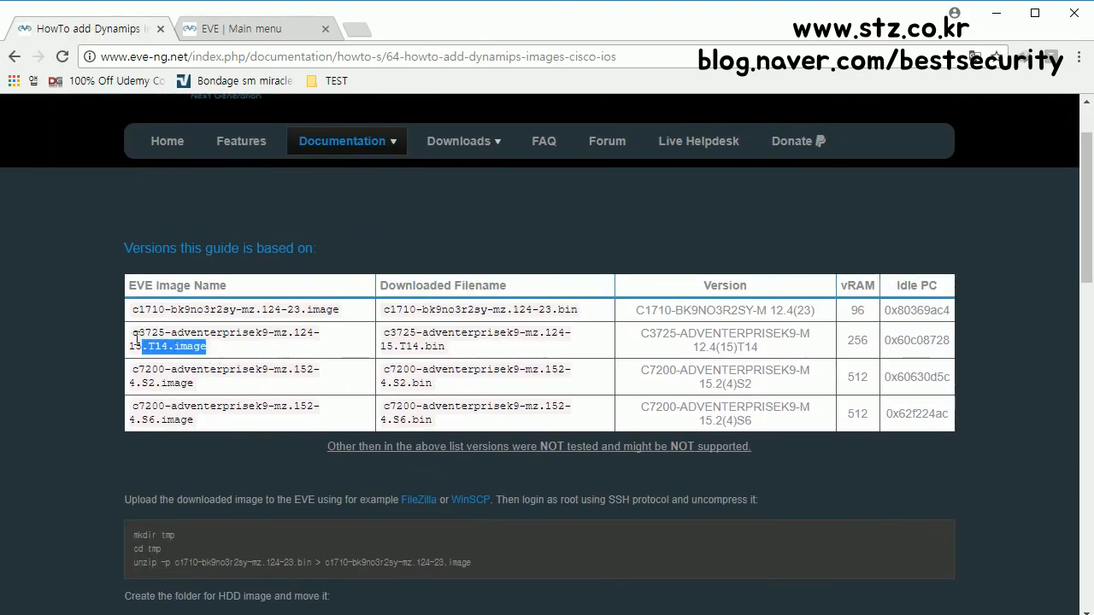
{"action": "scroll", "coordinate": [458, 462], "scroll_direction": "down", "scroll_amount": 1}
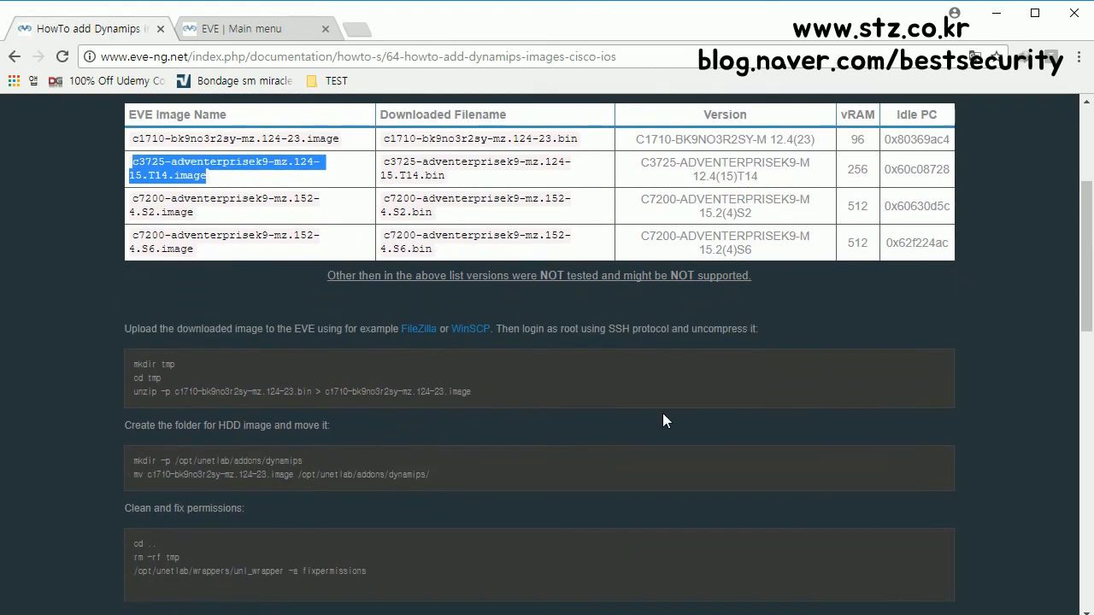
{"action": "key", "text": "ctrl+plus"}
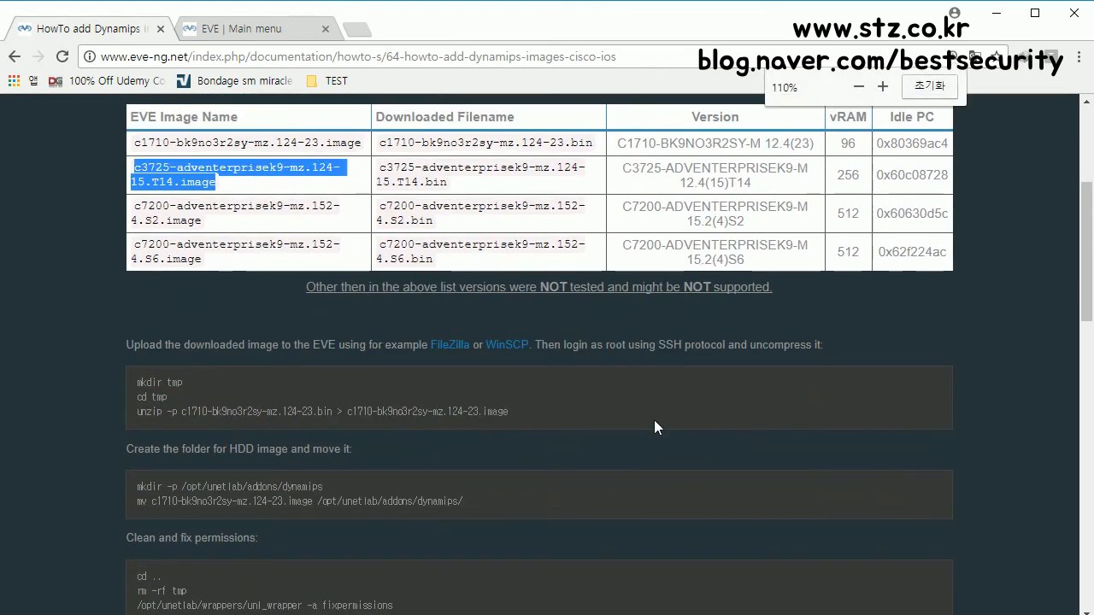
{"action": "scroll", "coordinate": [540, 433], "scroll_direction": "down", "scroll_amount": 1}
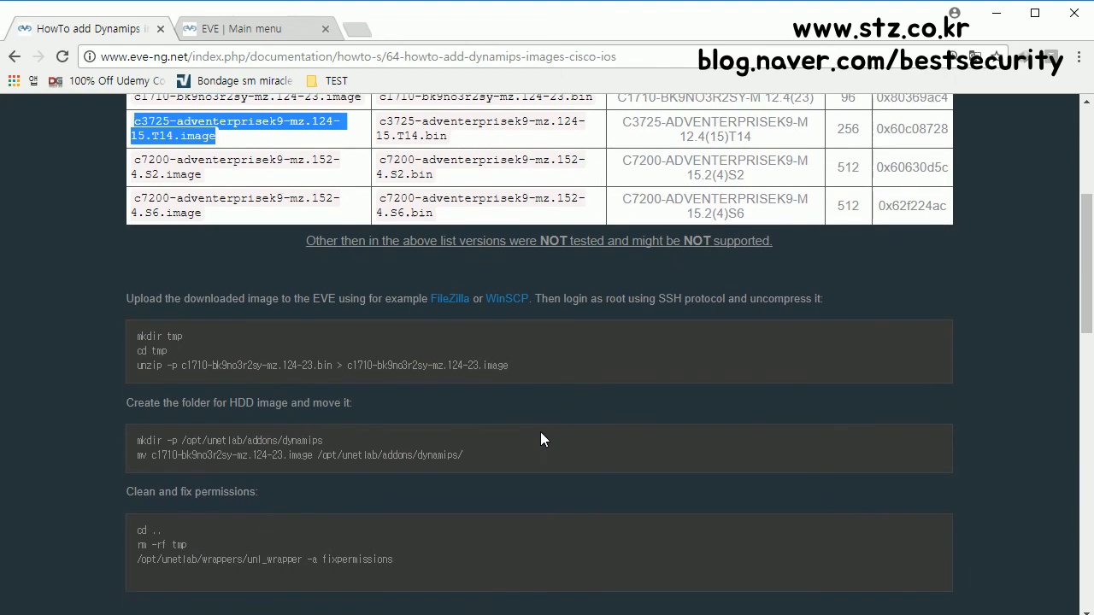
{"action": "scroll", "coordinate": [545, 417], "scroll_direction": "down", "scroll_amount": 1}
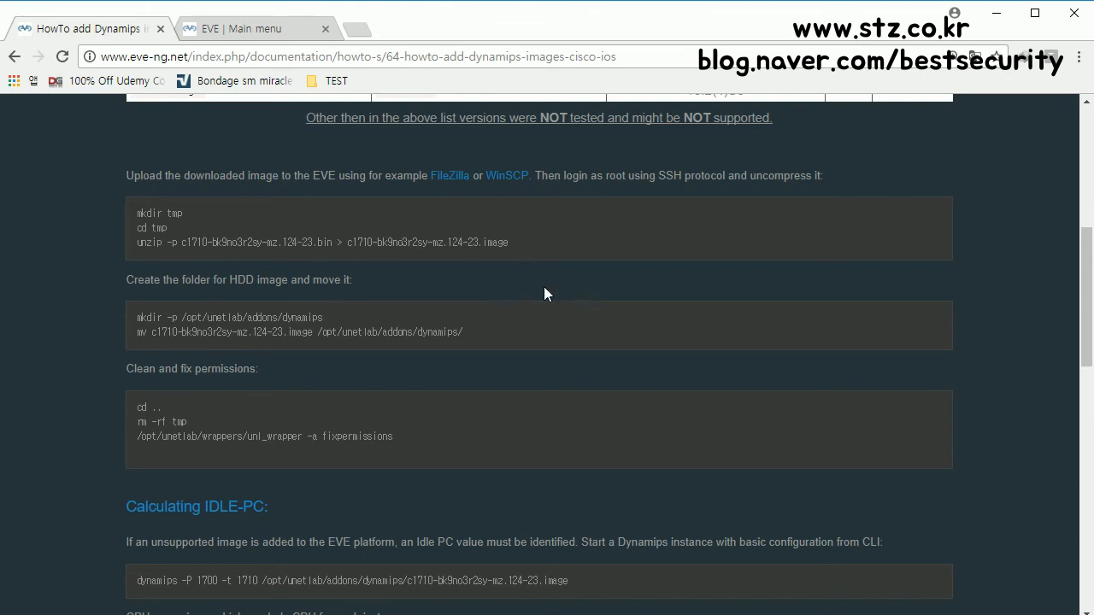
{"action": "key", "text": "ctrl+plus"}
{"action": "key", "text": "ctrl+plus"}
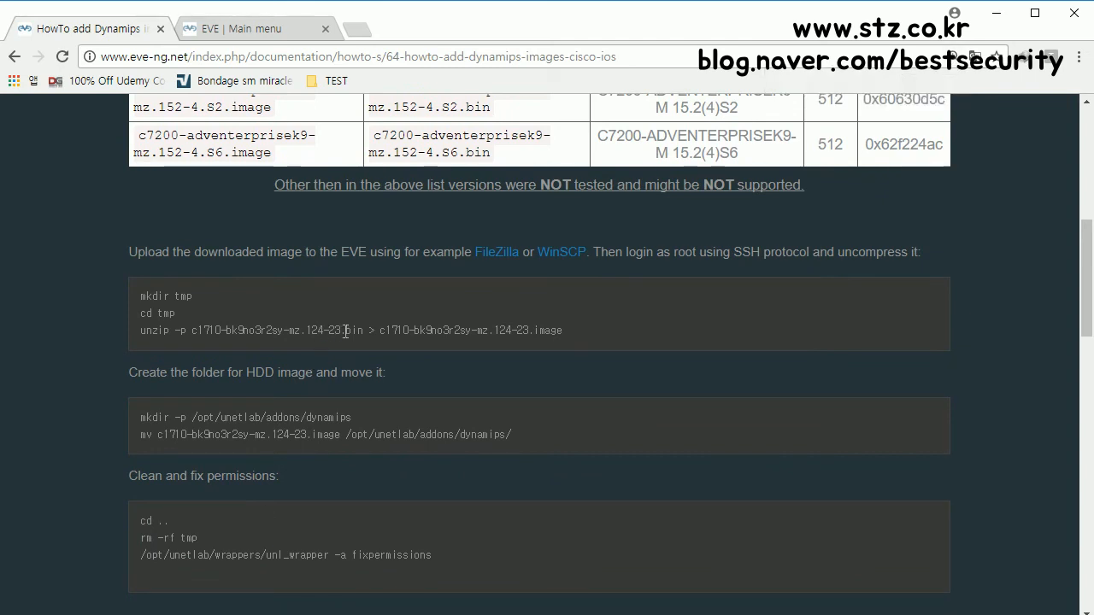
{"action": "left_click_drag", "start_coordinate": [563, 334], "coordinate": [391, 334]}
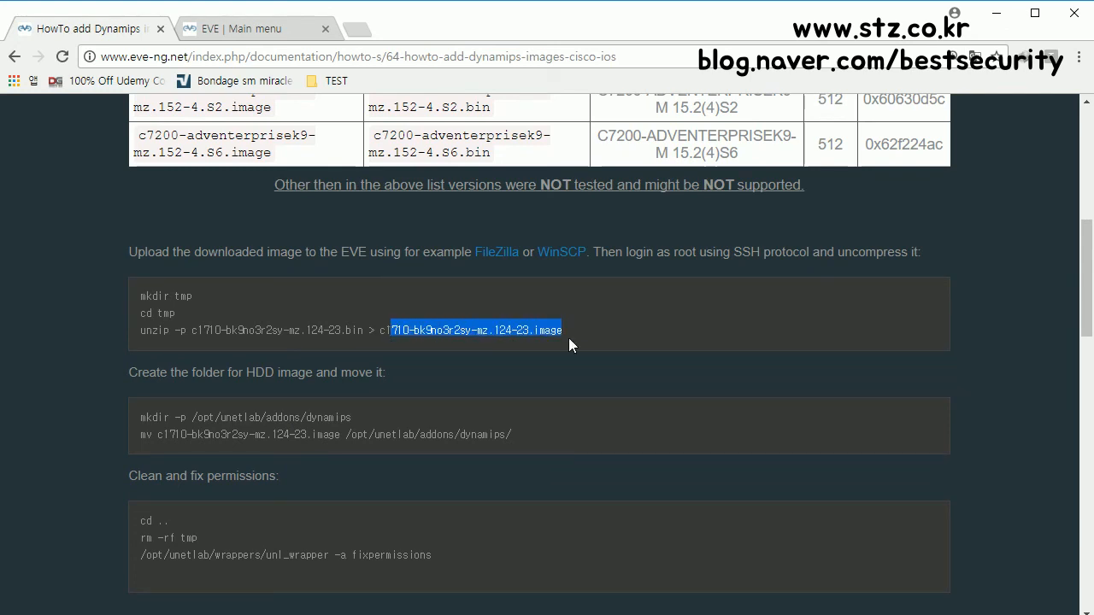
{"action": "left_click", "coordinate": [357, 343]}
{"action": "left_click_drag", "start_coordinate": [363, 334], "coordinate": [190, 336]}
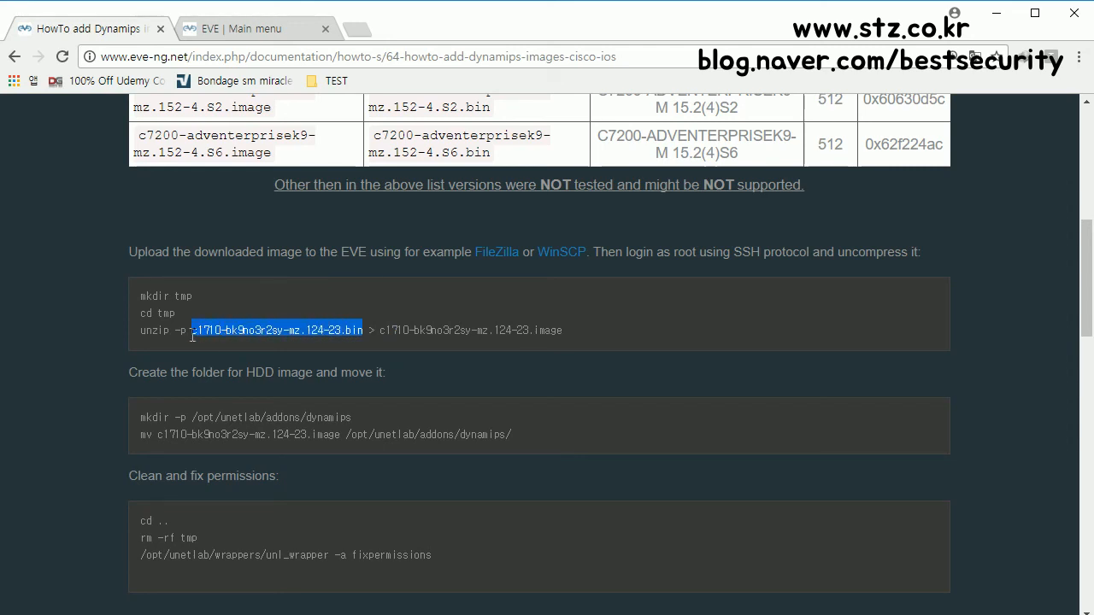
{"action": "left_click", "coordinate": [472, 342]}
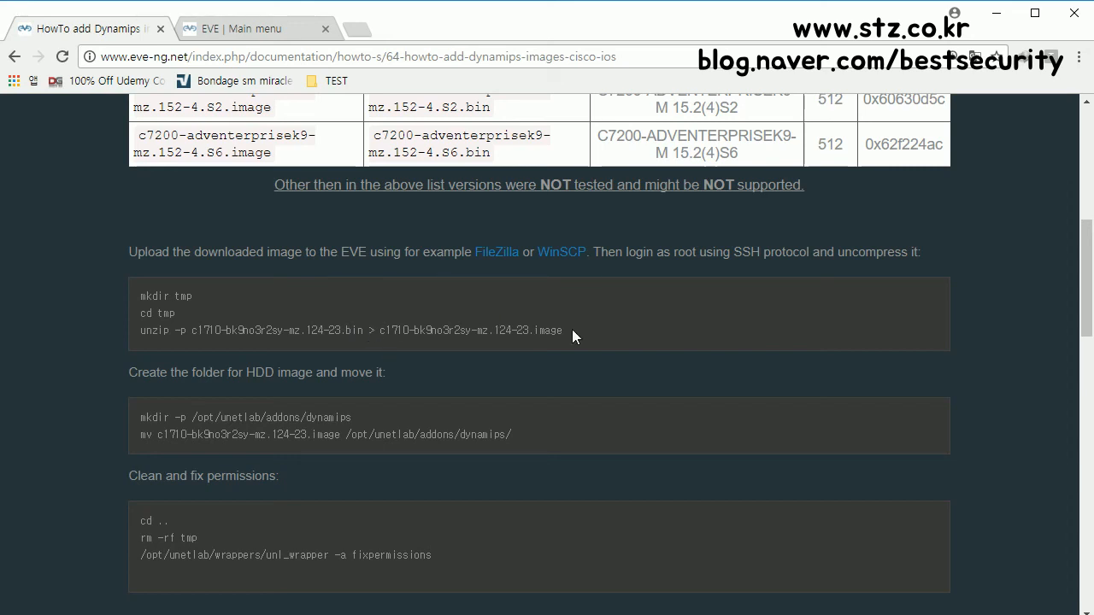
{"action": "left_click_drag", "start_coordinate": [574, 330], "coordinate": [380, 331]}
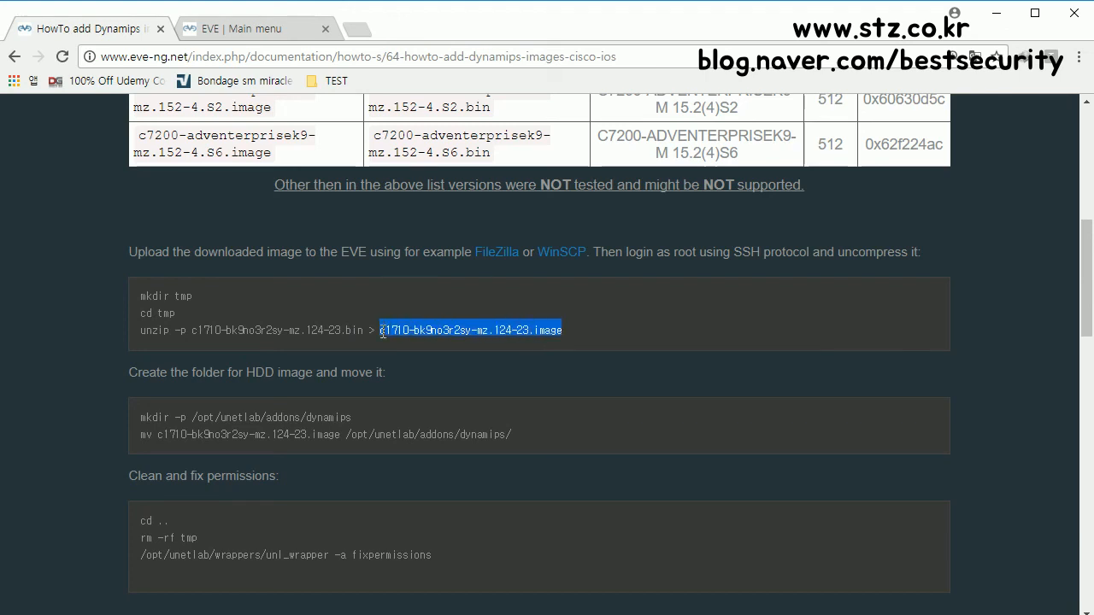
{"action": "left_click", "coordinate": [579, 333]}
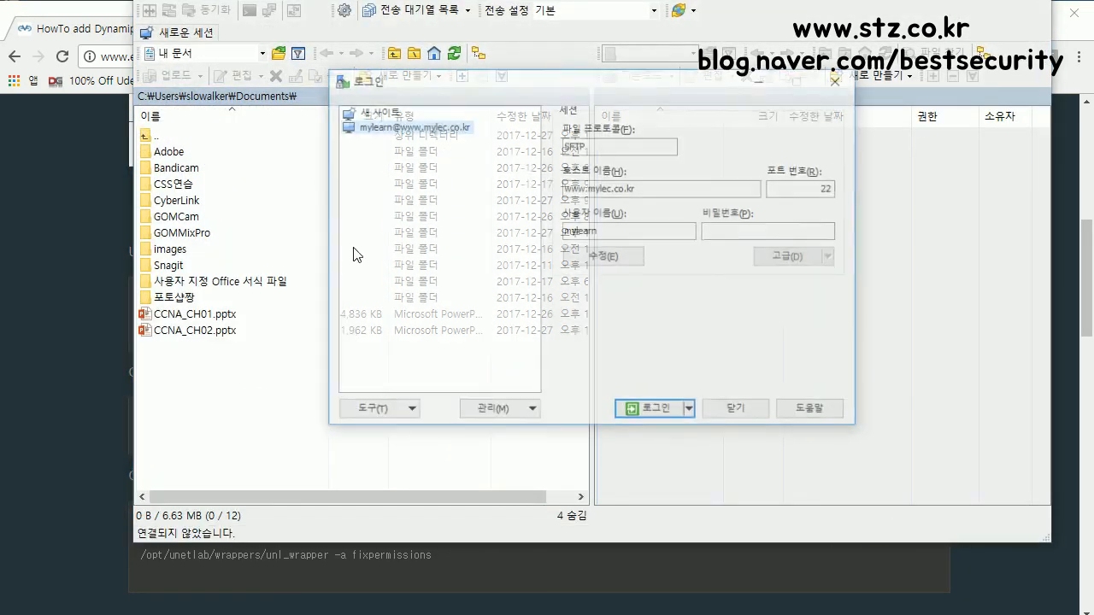
Step: Delete the old saved site, leaving a blank SFTP New Site on port 22
{"action": "left_click_drag", "start_coordinate": [550, 85], "coordinate": [211, 177]}
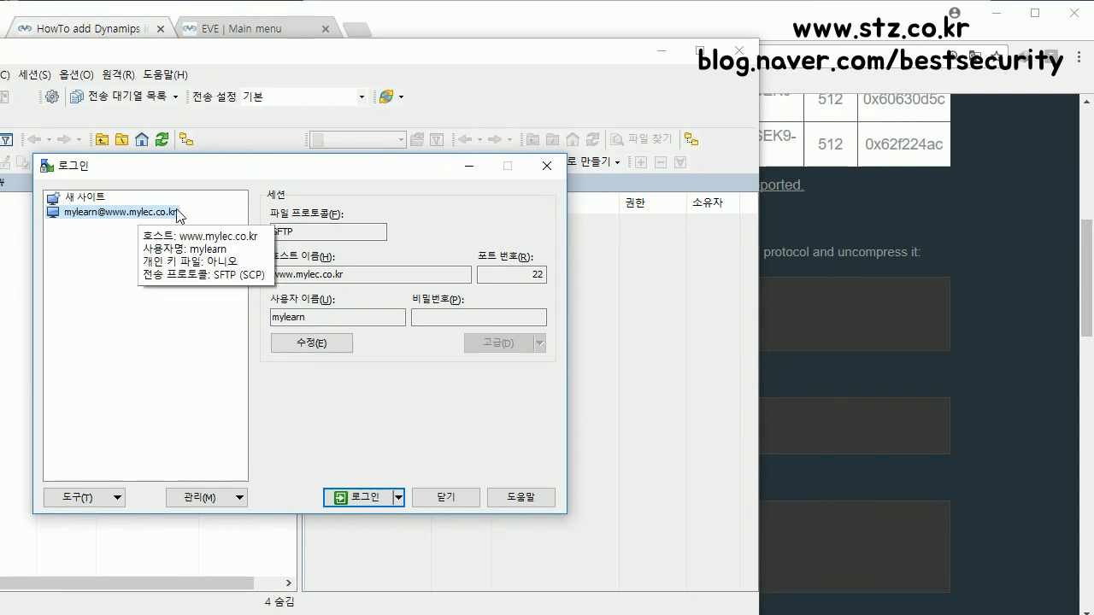
{"action": "left_click", "coordinate": [369, 277]}
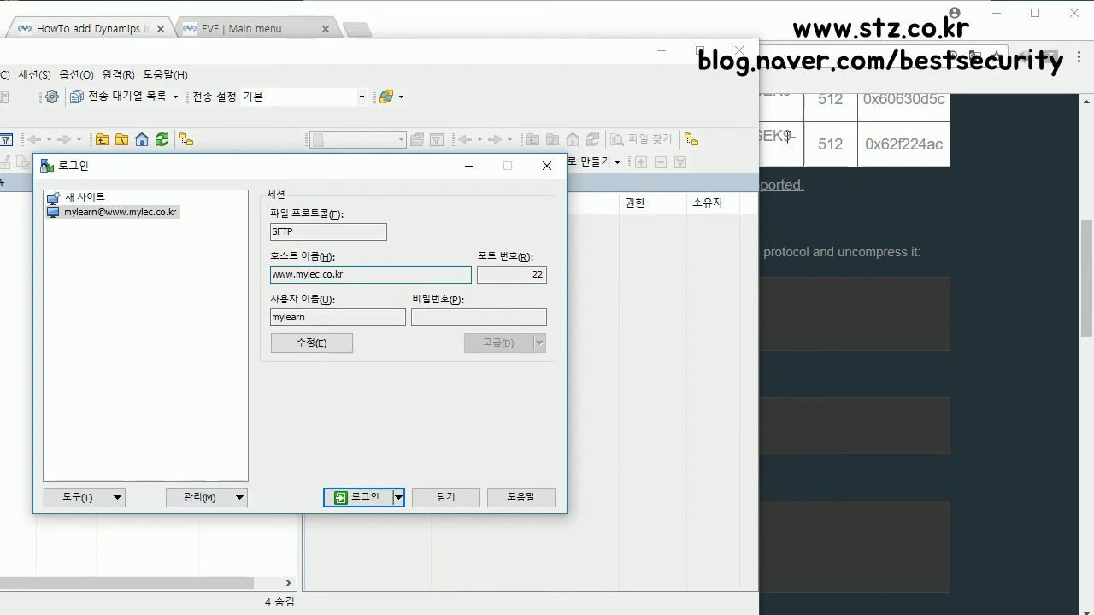
{"action": "left_click", "coordinate": [551, 166]}
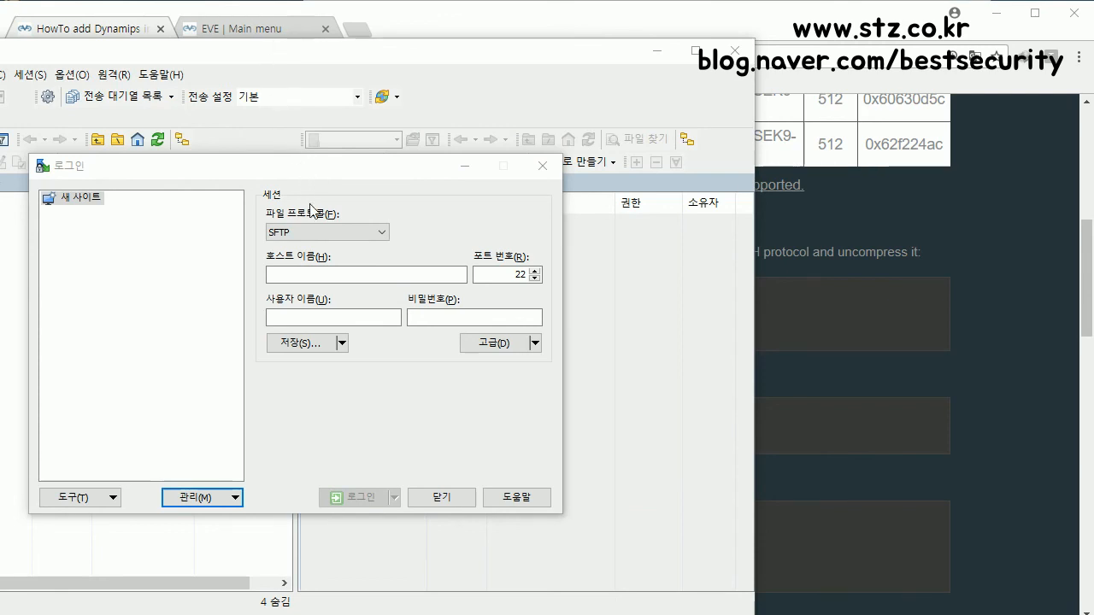
Step: Keep SFTP as the protocol and set the host name to 192.168.1.71
{"action": "left_click", "coordinate": [315, 234]}
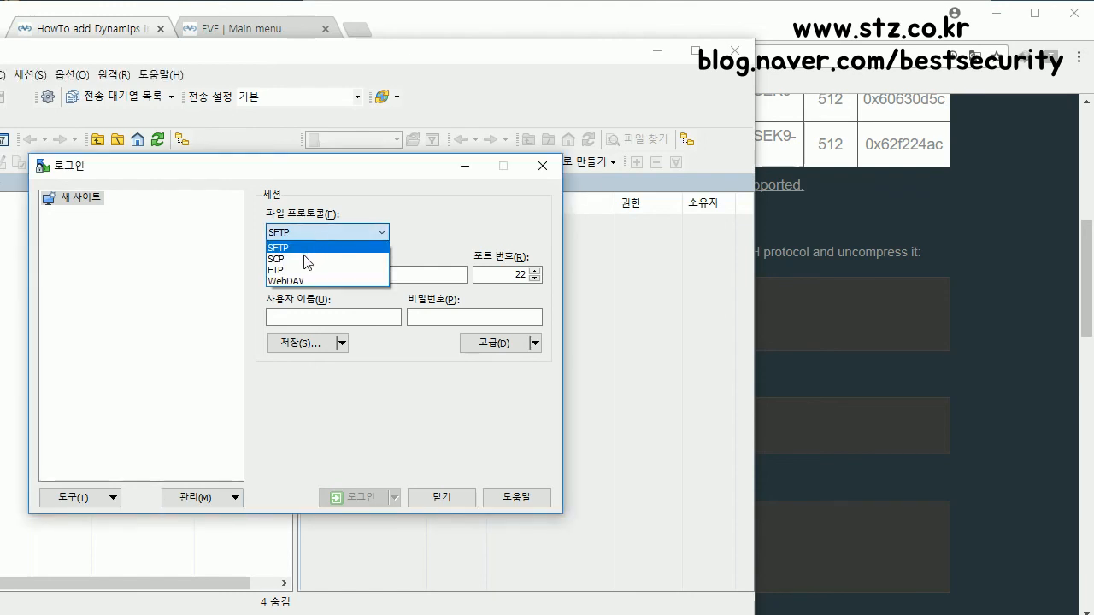
{"action": "left_click", "coordinate": [307, 249]}
{"action": "left_click", "coordinate": [332, 279]}
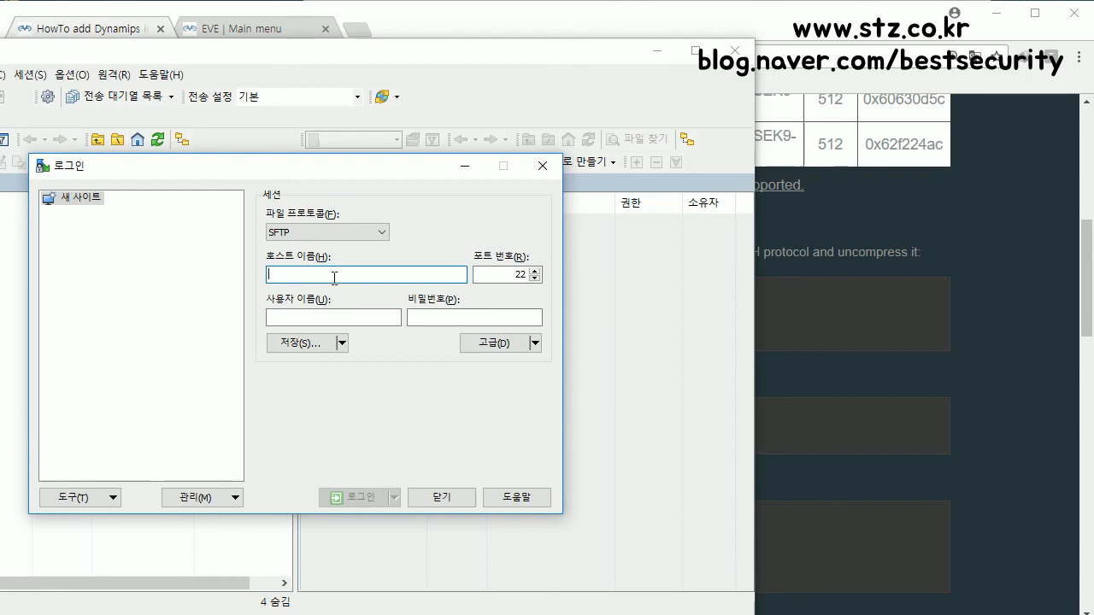
{"action": "type", "text": "`"}
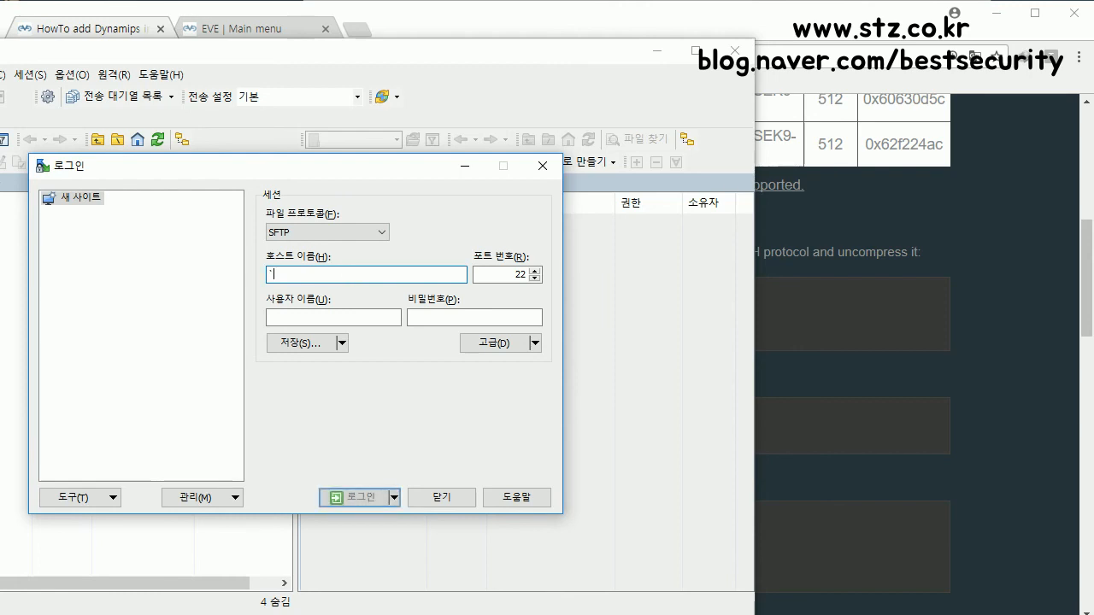
{"action": "type", "text": "8=91,"}
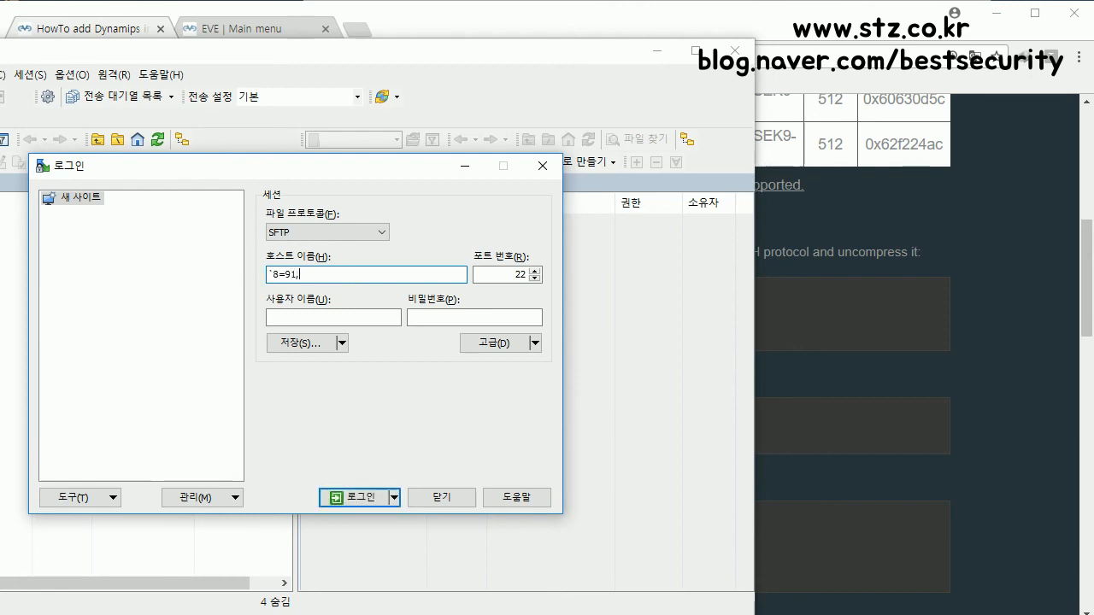
{"action": "left_click", "coordinate": [286, 26]}
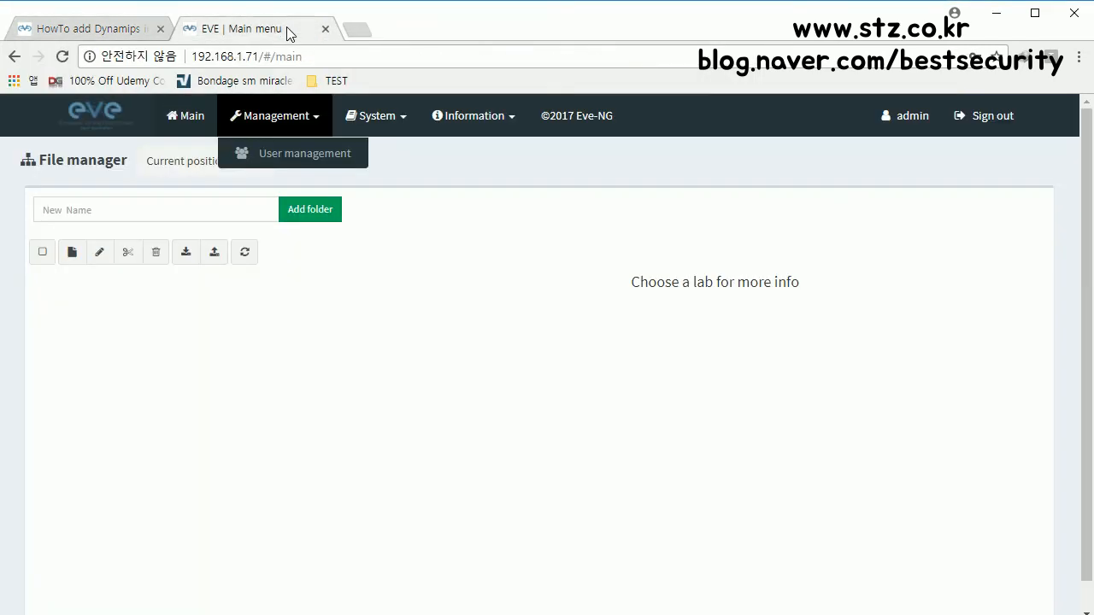
{"action": "key", "text": "alt+Tab"}
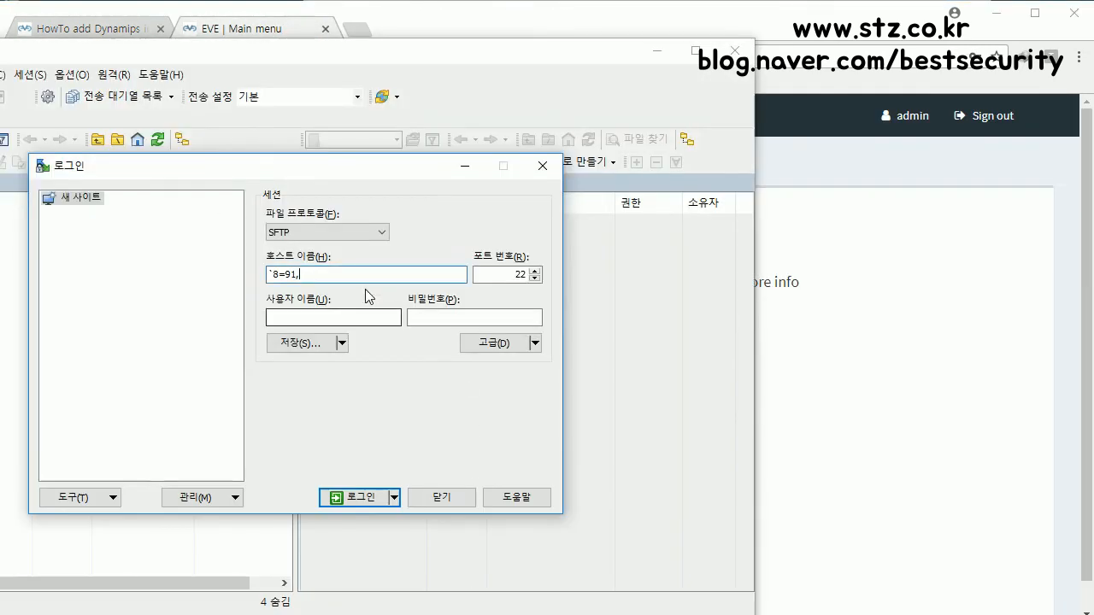
{"action": "key", "text": "BackSpace"}
{"action": "type", "text": "192.168.1.71"}
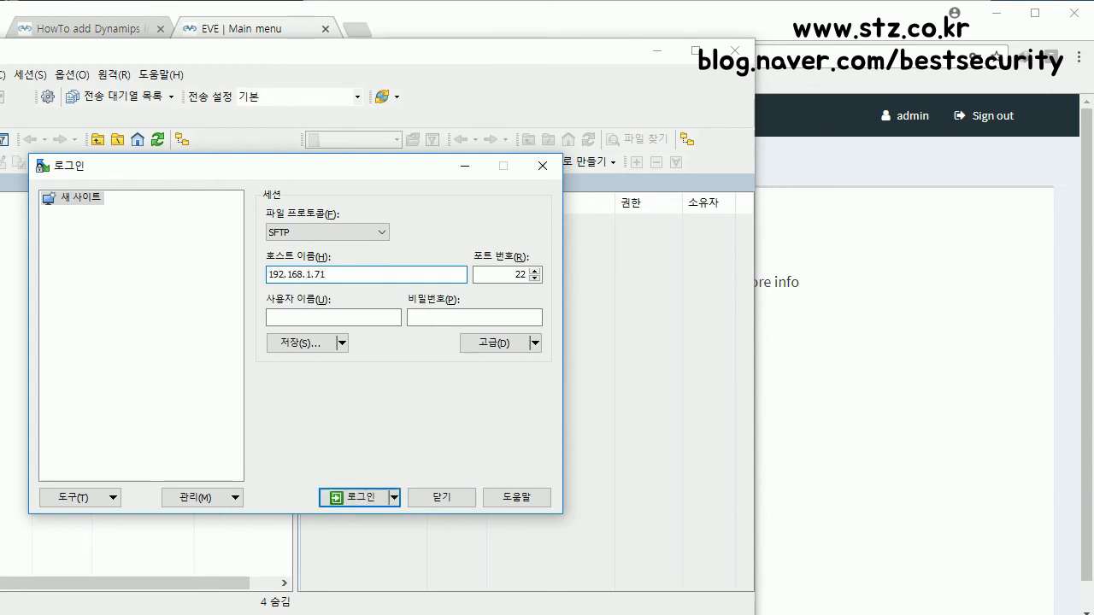
Step: Log in as root with the account password and trust the server's host key
{"action": "left_click", "coordinate": [292, 312]}
{"action": "type", "text": "root"}
{"action": "key", "text": "Tab"}
{"action": "type", "text": "eve"}
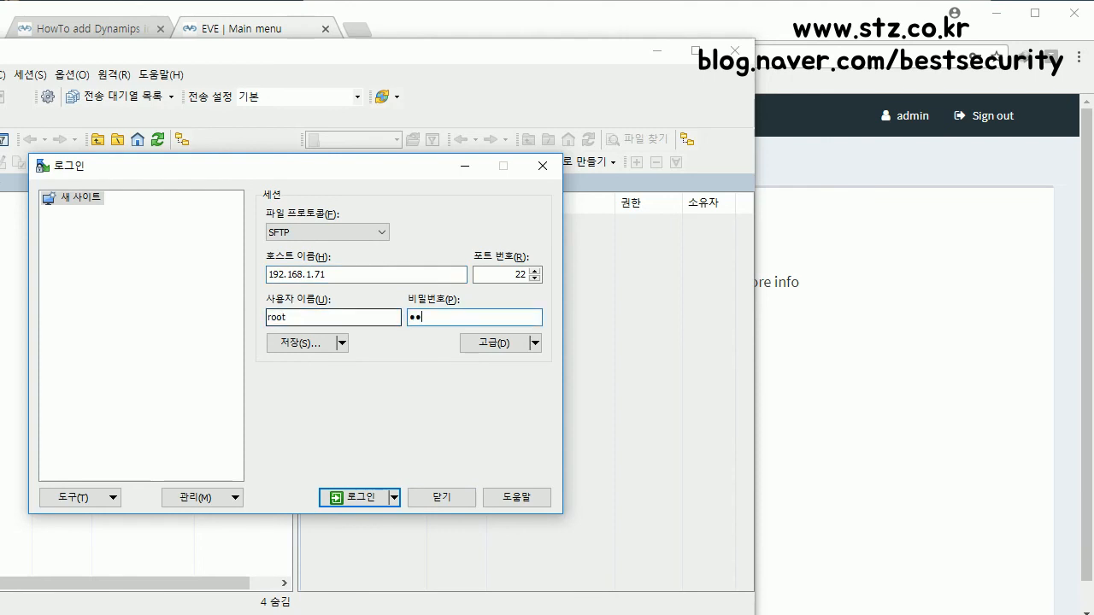
{"action": "key", "text": "Return"}
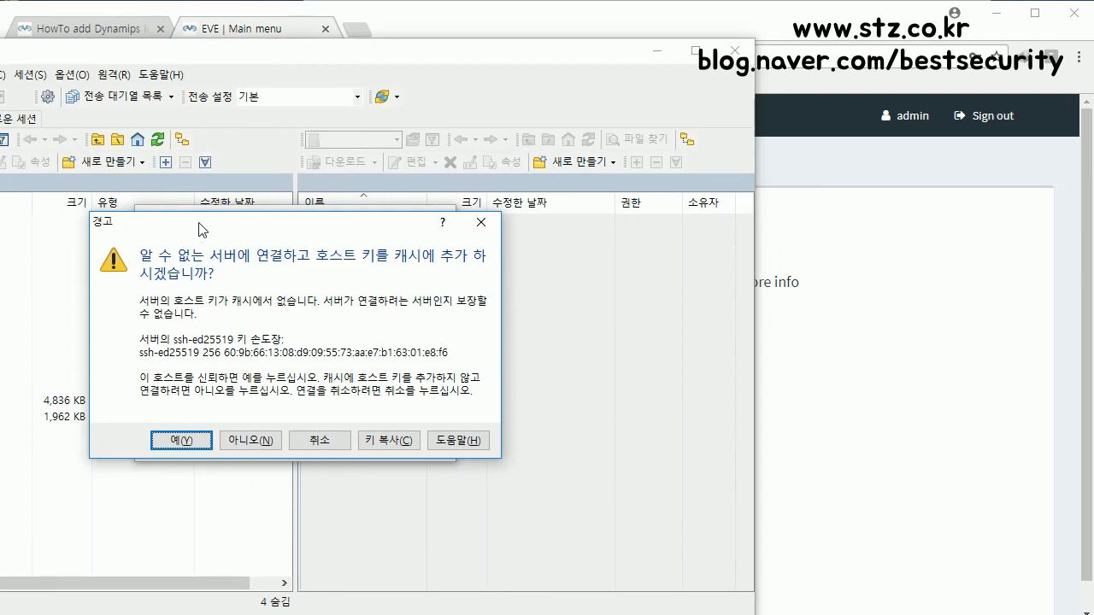
{"action": "left_click", "coordinate": [181, 440]}
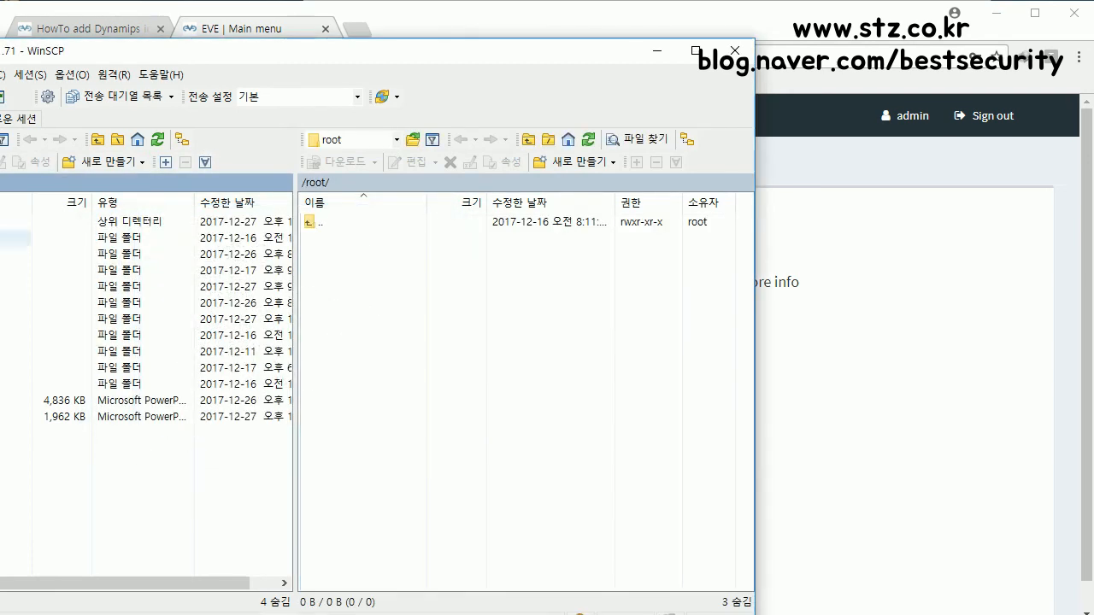
{"action": "left_click_drag", "start_coordinate": [2, 50], "coordinate": [20, 50]}
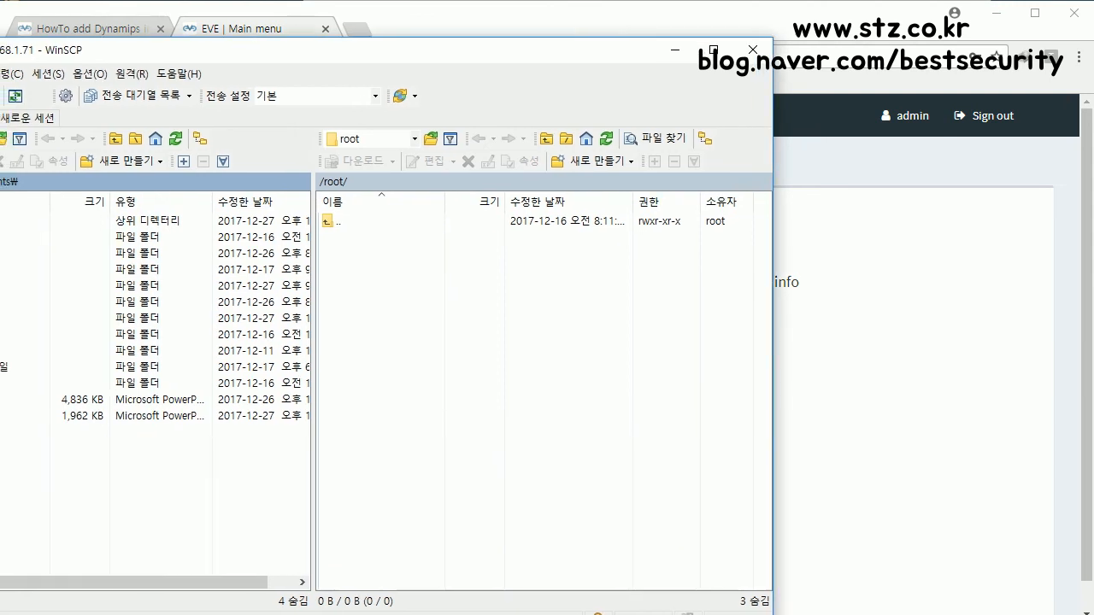
{"action": "double_click", "coordinate": [24, 220]}
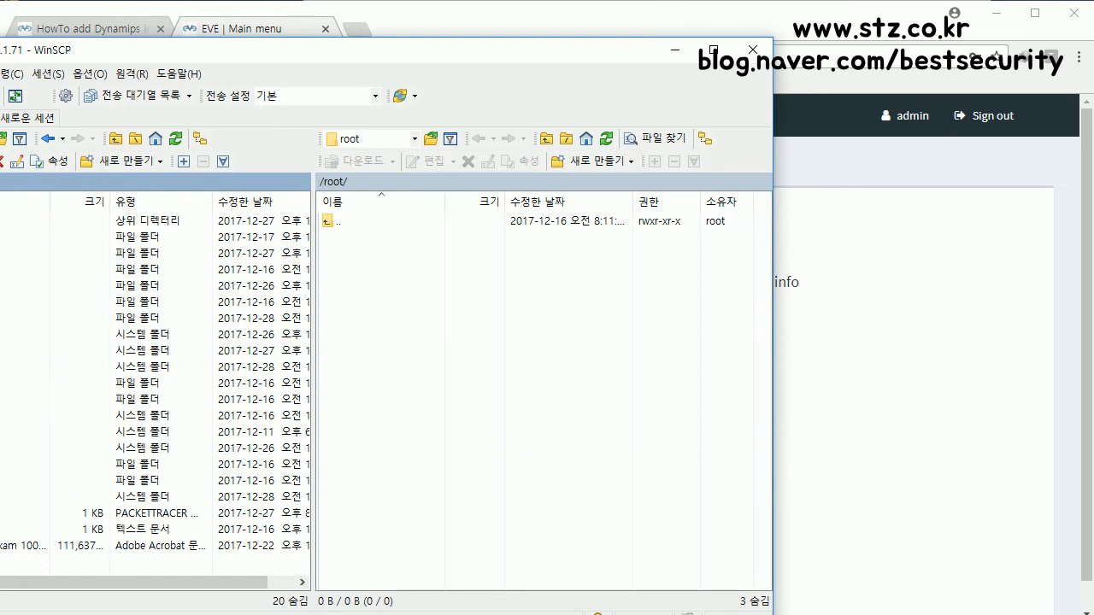
Step: Show local D:\실습파일 with the c3725 image, arranging WinSCP beside the Dynamips guide
{"action": "double_click", "coordinate": [24, 220]}
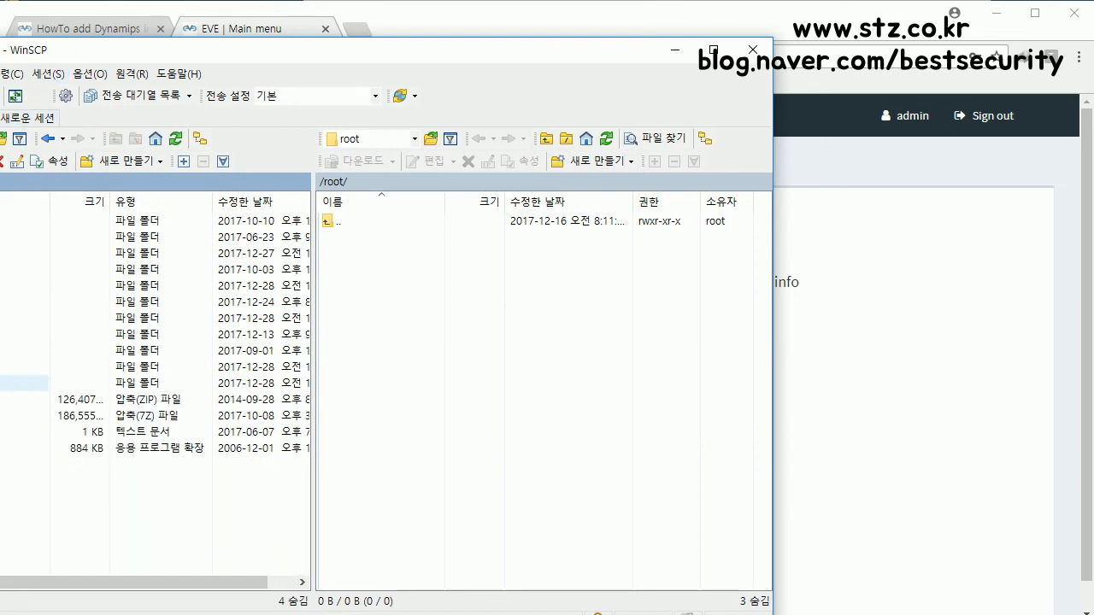
{"action": "double_click", "coordinate": [24, 383]}
{"action": "left_click_drag", "start_coordinate": [100, 49], "coordinate": [242, 50]}
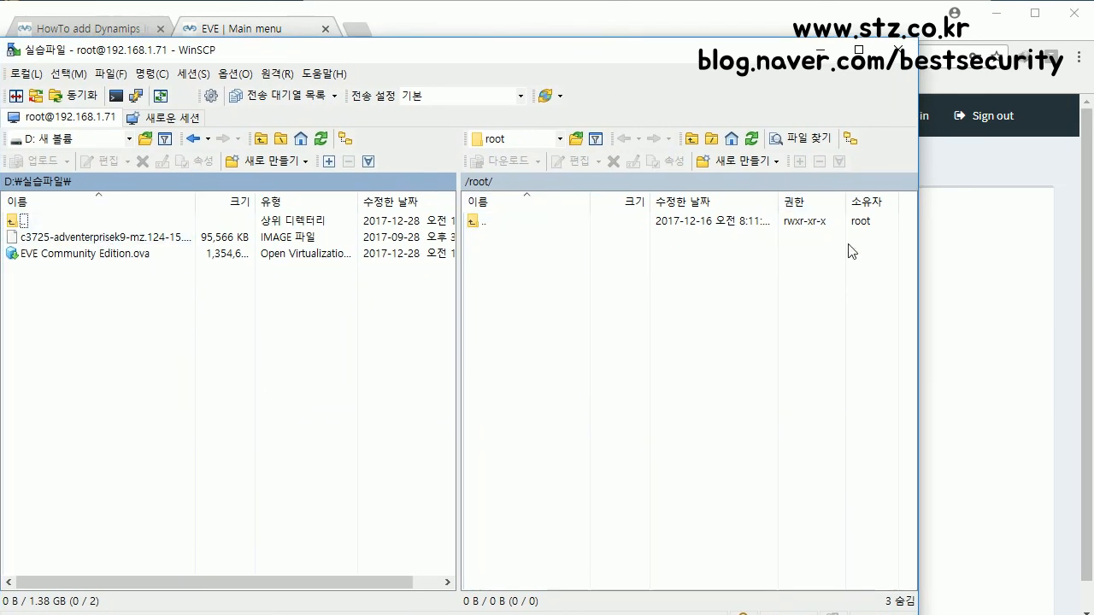
{"action": "left_click_drag", "start_coordinate": [917, 277], "coordinate": [707, 282]}
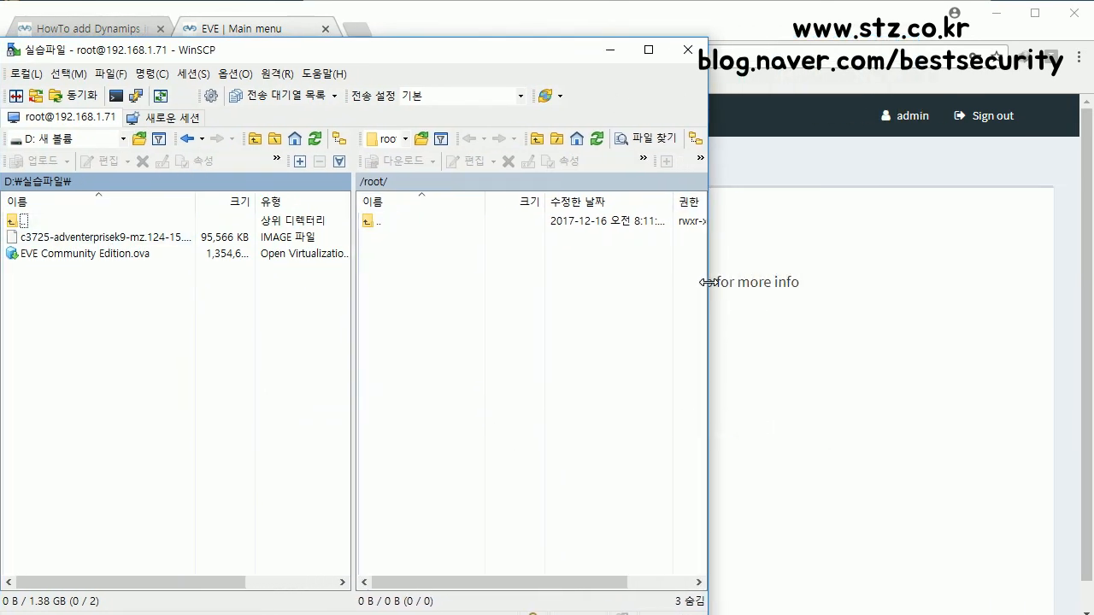
{"action": "left_click_drag", "start_coordinate": [159, 51], "coordinate": [498, 55]}
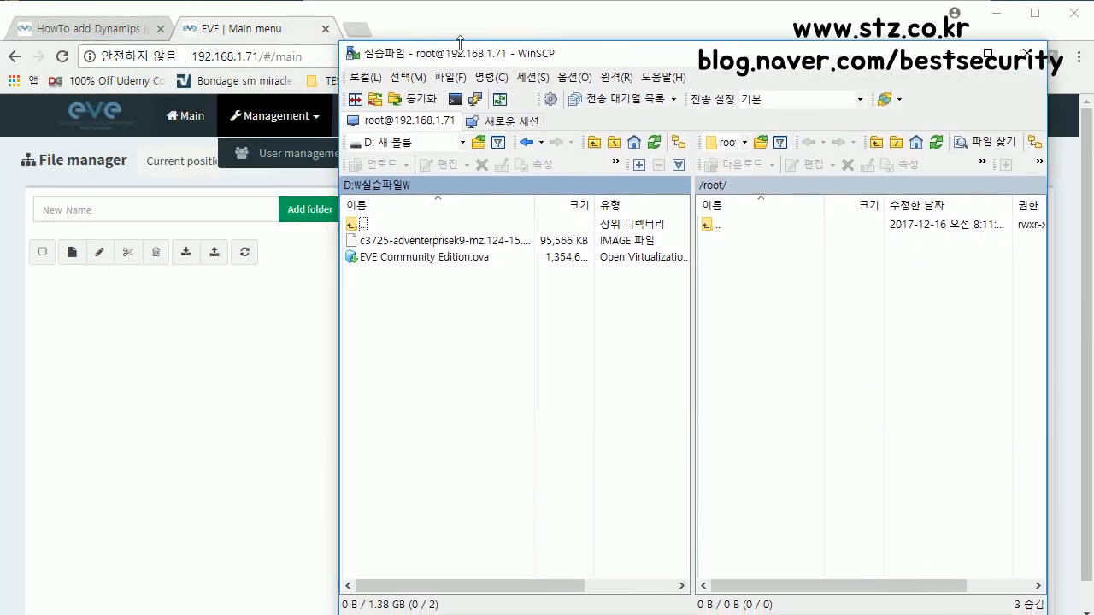
{"action": "left_click", "coordinate": [102, 27]}
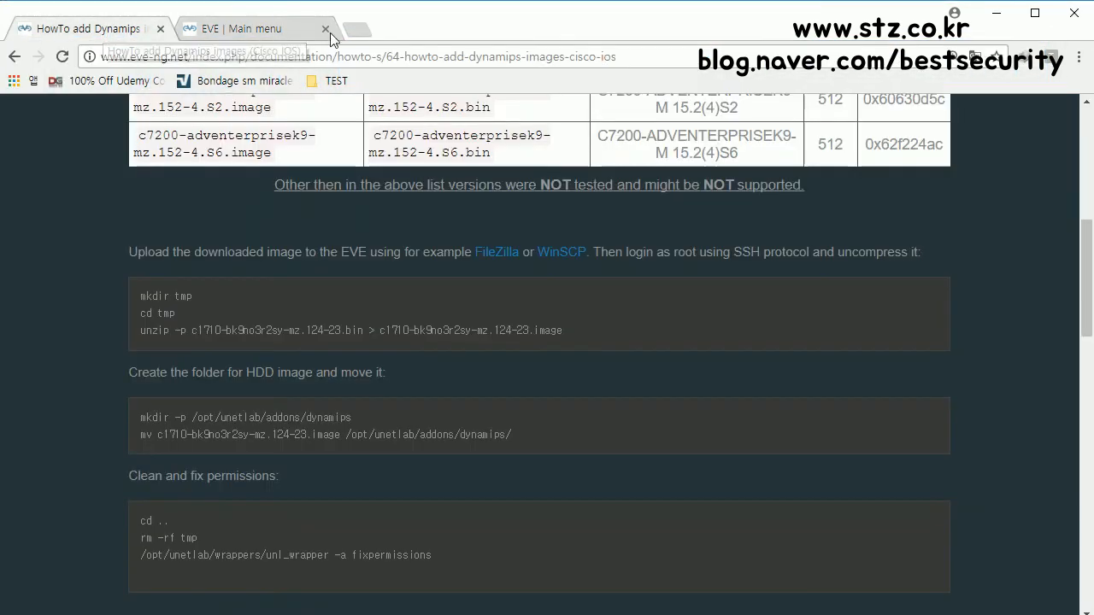
{"action": "left_click_drag", "start_coordinate": [553, 18], "coordinate": [424, 20]}
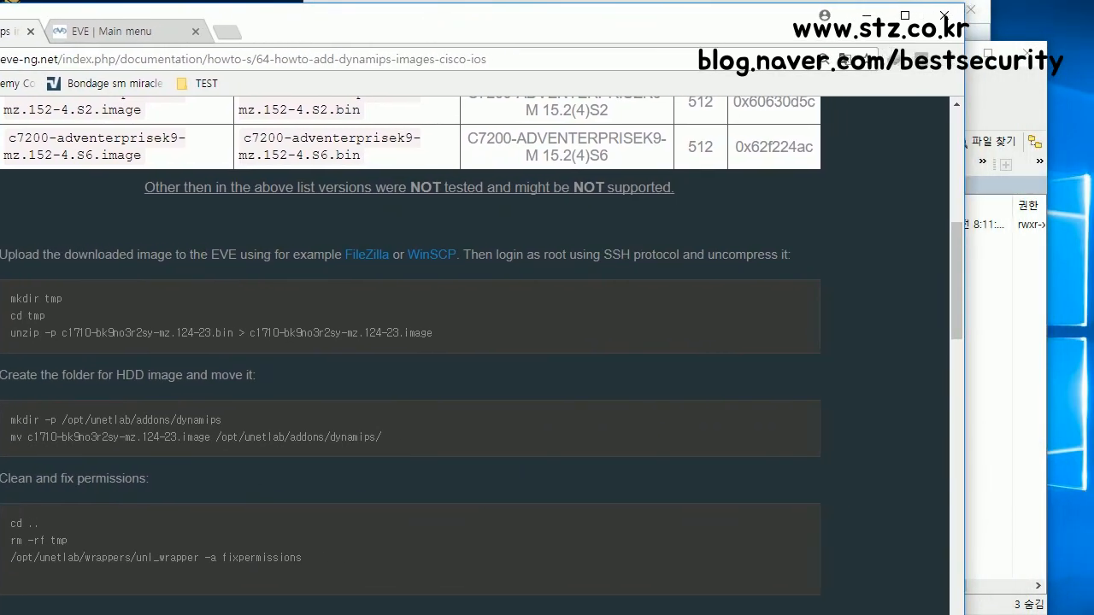
{"action": "key", "text": "alt+Tab"}
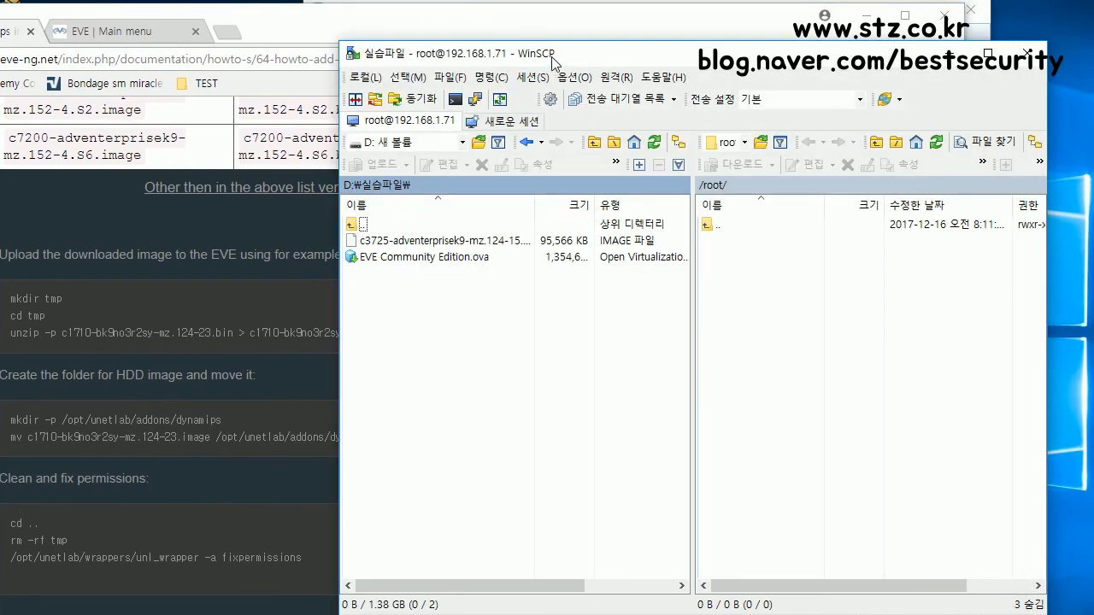
Step: Navigate the remote pane to /opt/unetlab/addons/dynamips and drag the c3725 image into it
{"action": "left_click_drag", "start_coordinate": [554, 60], "coordinate": [556, 43]}
{"action": "double_click", "coordinate": [720, 205]}
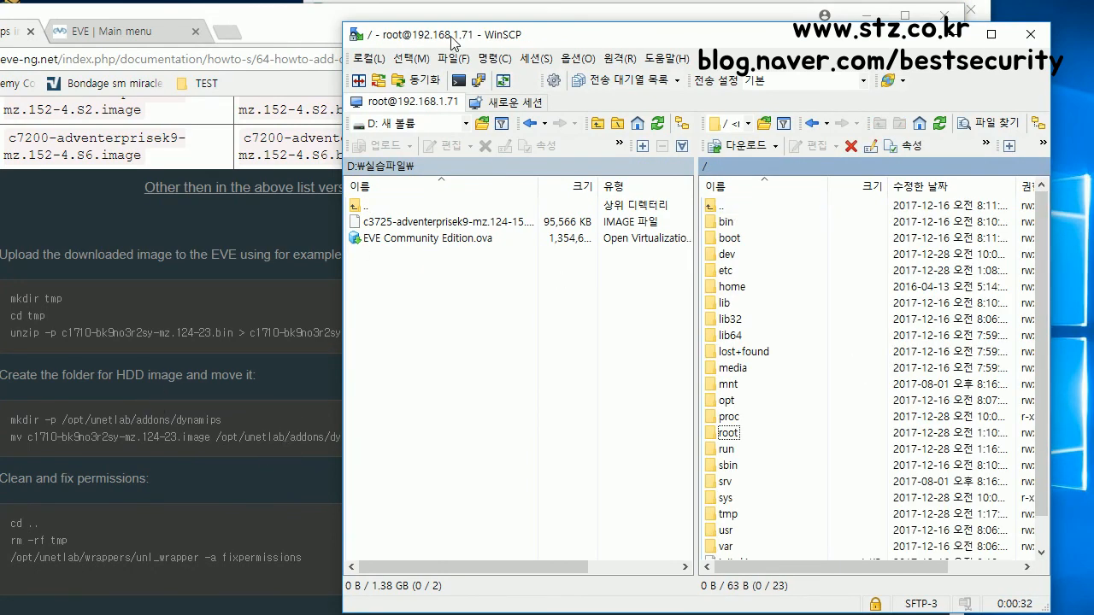
{"action": "left_click_drag", "start_coordinate": [449, 43], "coordinate": [501, 38]}
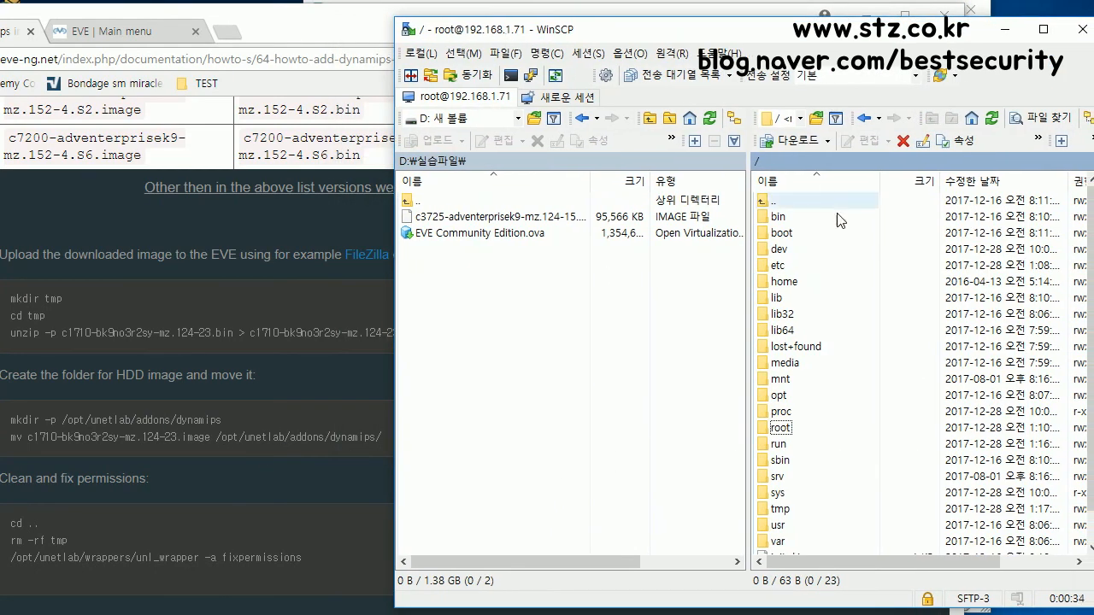
{"action": "left_click", "coordinate": [784, 397]}
{"action": "double_click", "coordinate": [784, 397]}
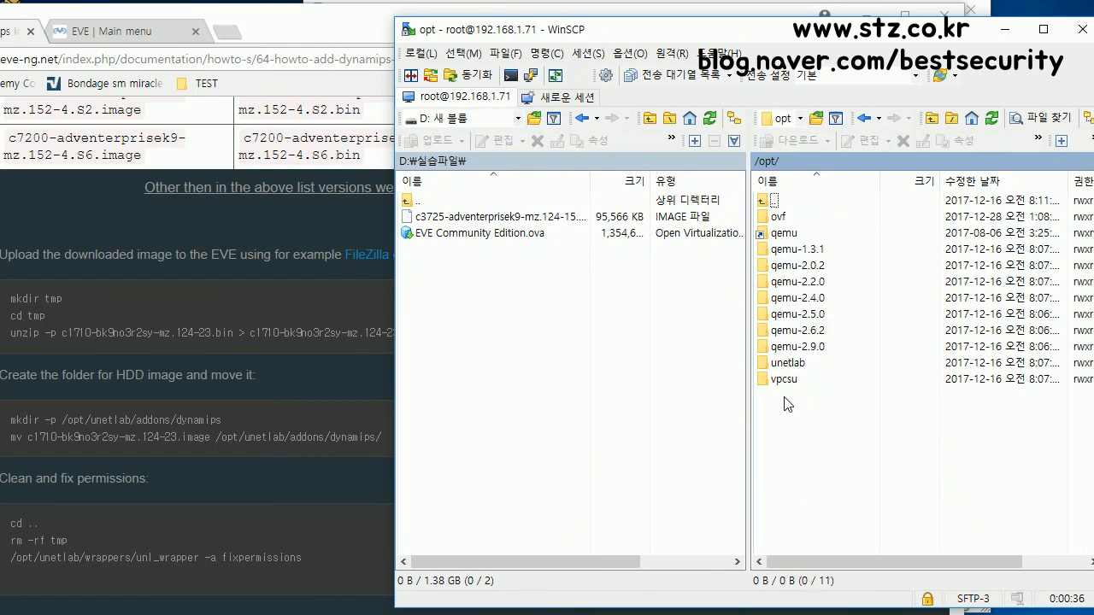
{"action": "double_click", "coordinate": [788, 362]}
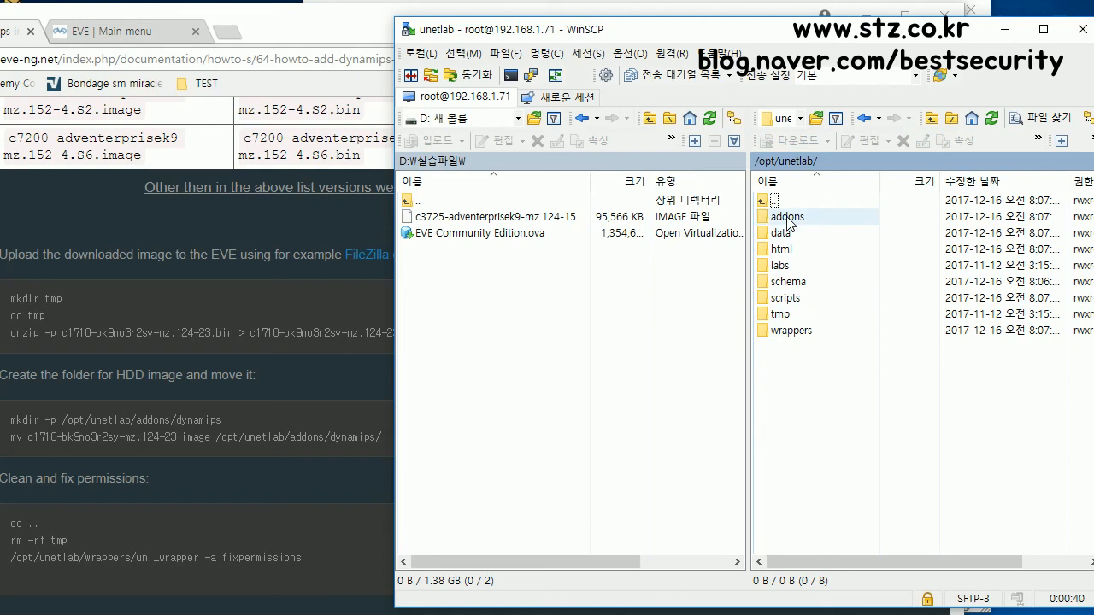
{"action": "double_click", "coordinate": [788, 219]}
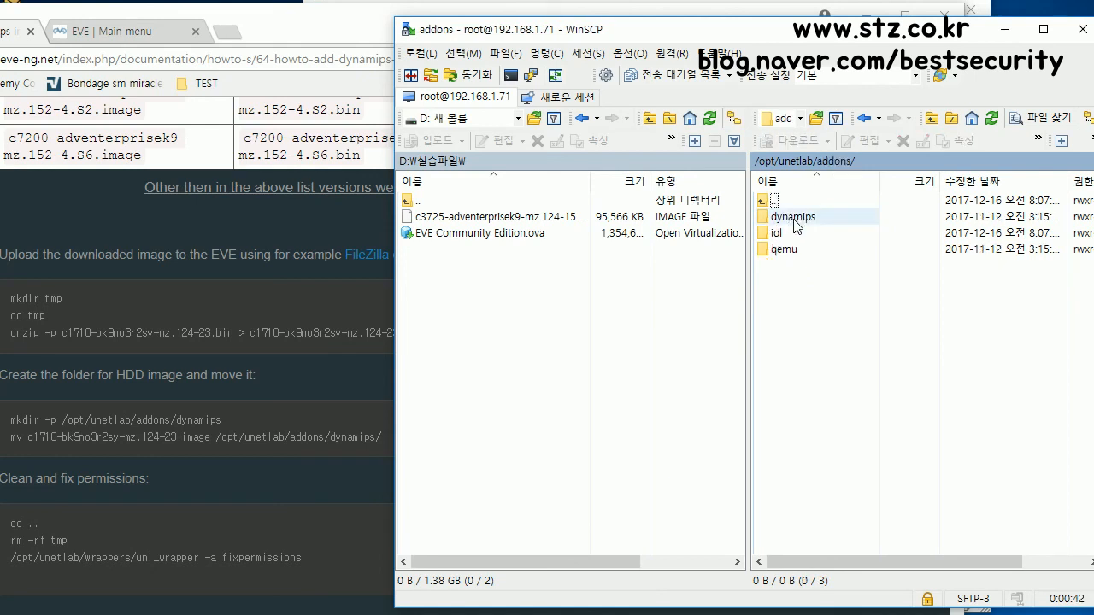
{"action": "left_click", "coordinate": [795, 219]}
{"action": "double_click", "coordinate": [795, 219]}
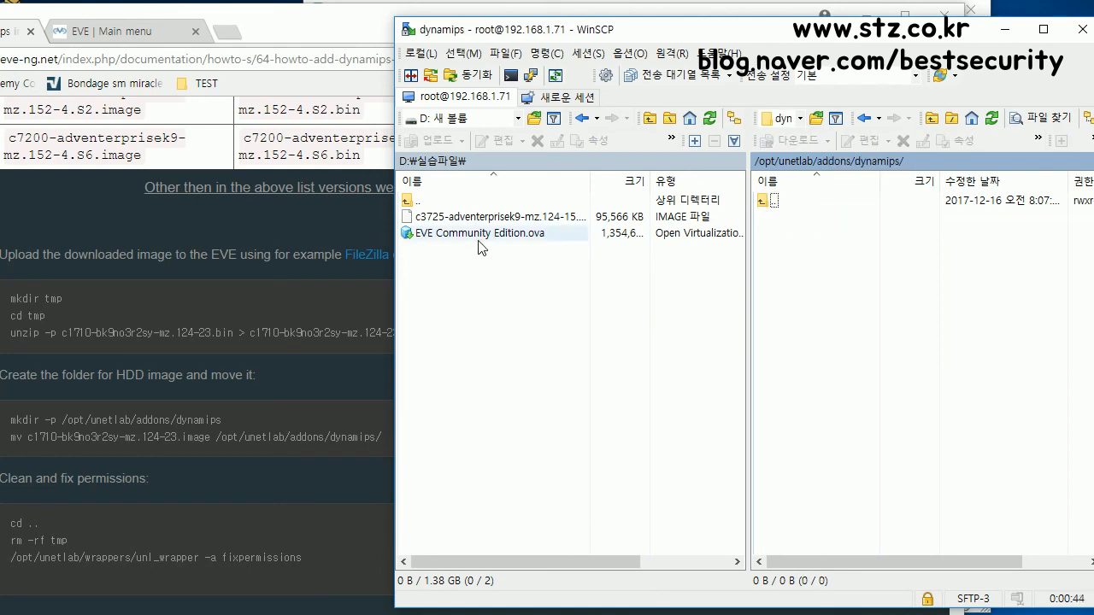
{"action": "left_click_drag", "start_coordinate": [475, 218], "coordinate": [800, 284]}
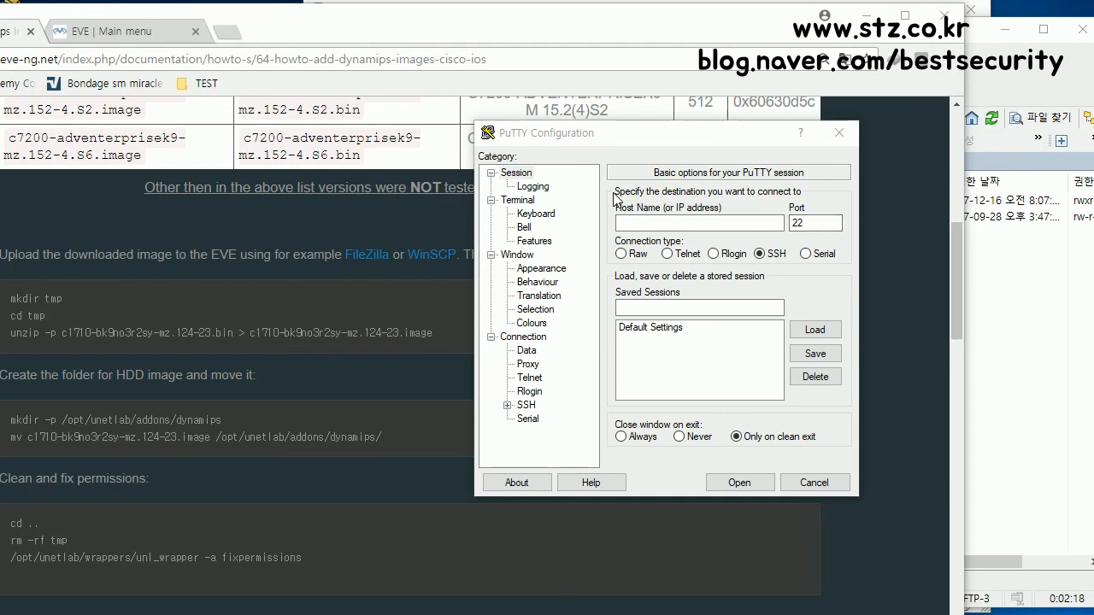
Step: Open an SSH session to 192.168.1.71 and accept the host key alert
{"action": "left_click_drag", "start_coordinate": [630, 141], "coordinate": [772, 187]}
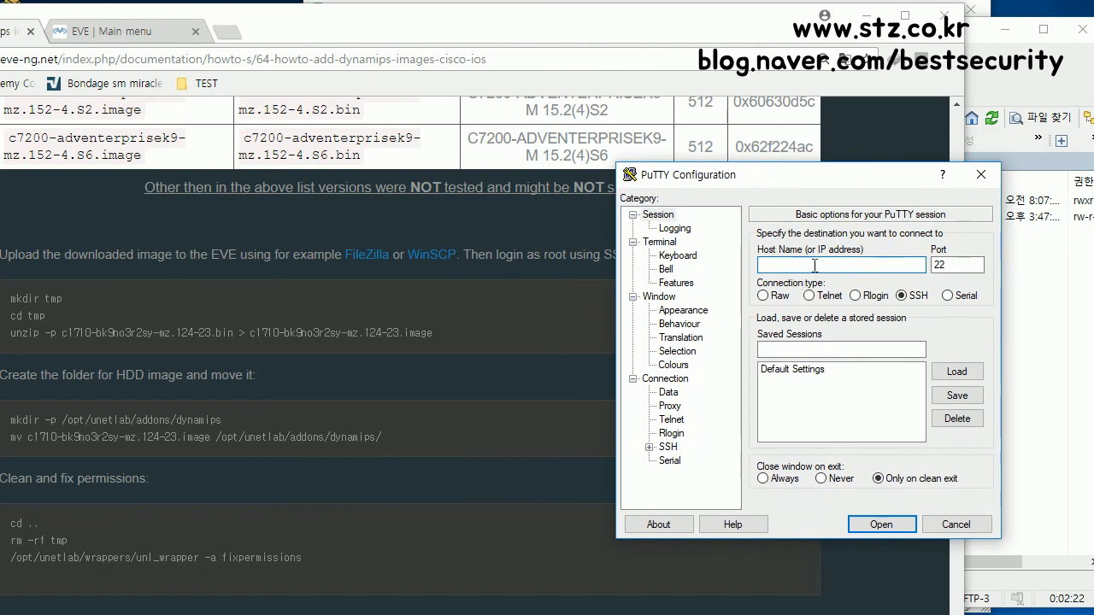
{"action": "type", "text": "192.168.1.1"}
{"action": "key", "text": "BackSpace"}
{"action": "type", "text": "71"}
{"action": "left_click", "coordinate": [903, 523]}
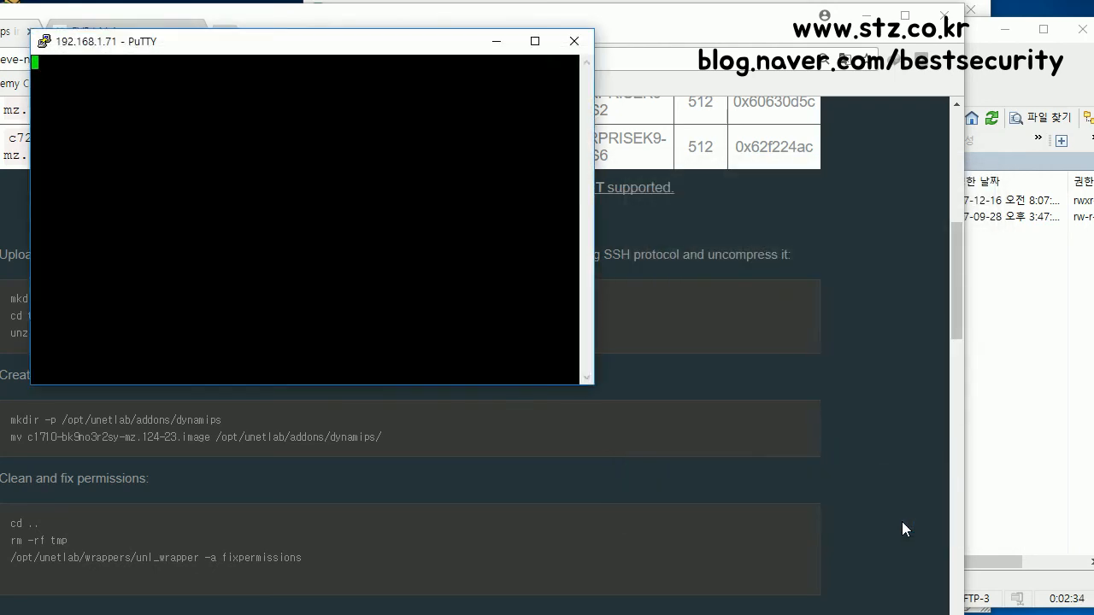
{"action": "left_click", "coordinate": [591, 418]}
Step: Log in as root with the account password to reach the root@eve-ng prompt
{"action": "left_click_drag", "start_coordinate": [305, 47], "coordinate": [760, 130]}
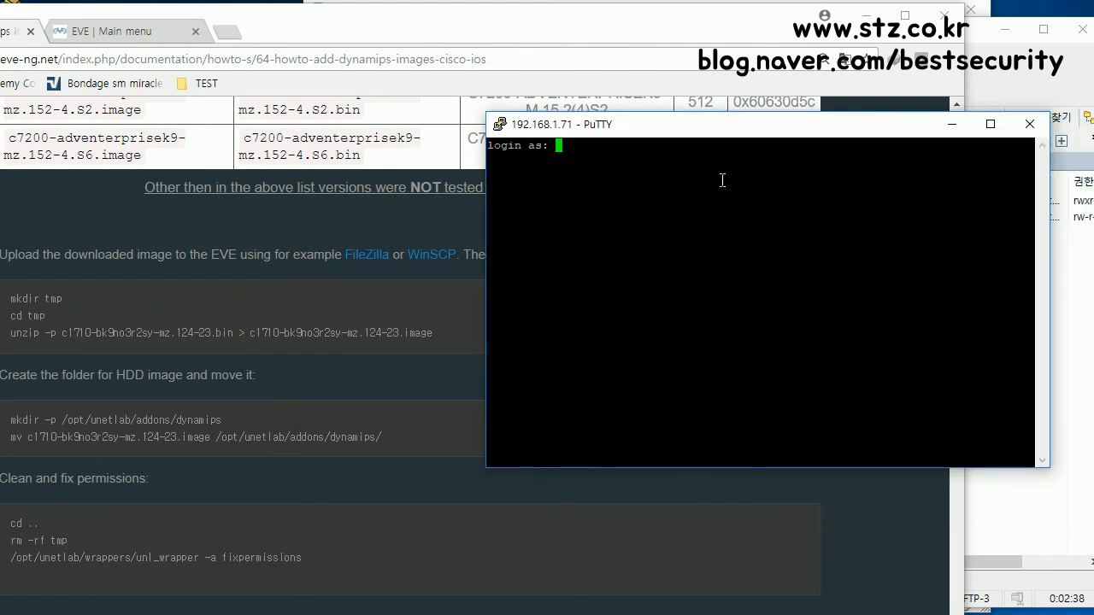
{"action": "type", "text": "root"}
{"action": "key", "text": "Return"}
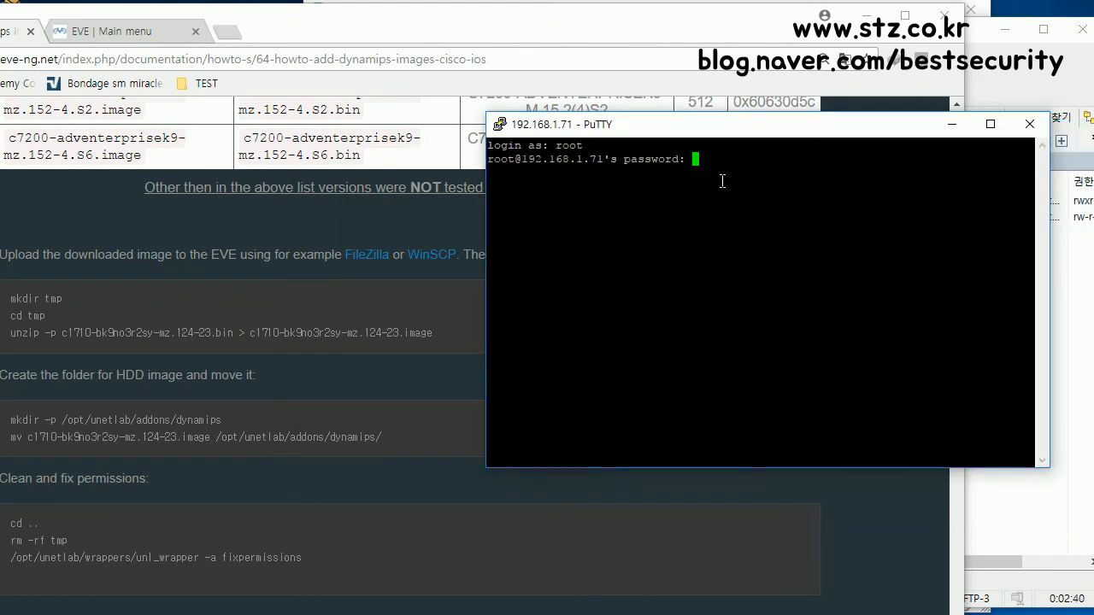
{"action": "key", "text": "Return"}
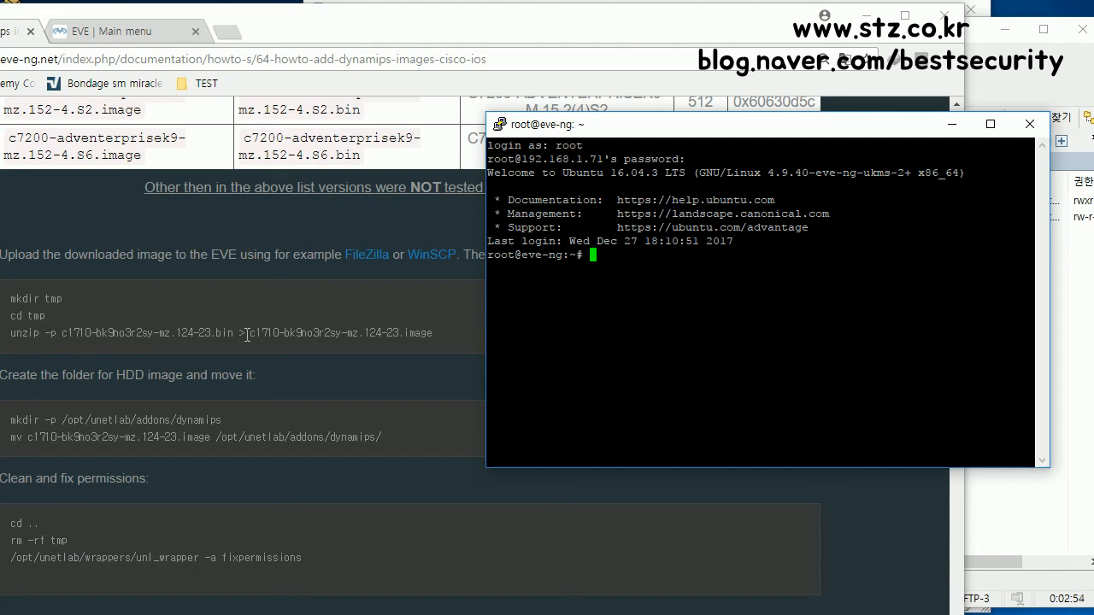
Step: Copy the /opt/unetlab/wrappers/unl_wrapper -a fixpermissions line from the guide
{"action": "left_click_drag", "start_coordinate": [252, 333], "coordinate": [48, 318]}
{"action": "left_click", "coordinate": [1018, 330]}
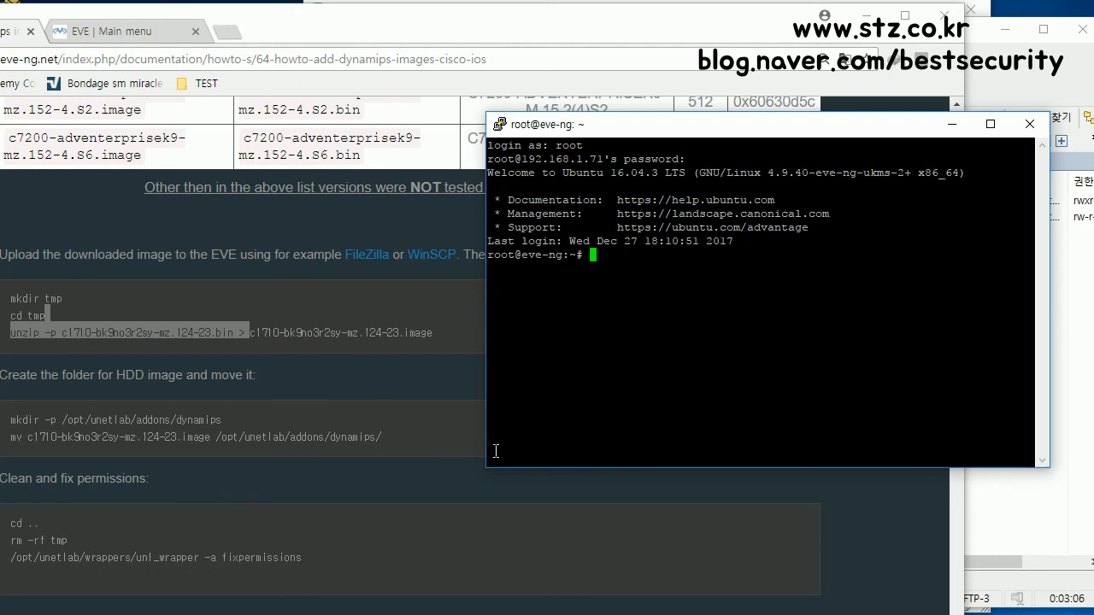
{"action": "left_click_drag", "start_coordinate": [308, 559], "coordinate": [11, 562]}
{"action": "right_click", "coordinate": [32, 556]}
{"action": "left_click", "coordinate": [69, 567]}
Step: Paste the fixpermissions command into PuTTY, remove the duplicate text, and run it
{"action": "left_click", "coordinate": [1005, 366]}
{"action": "right_click", "coordinate": [798, 337]}
{"action": "right_click", "coordinate": [754, 304]}
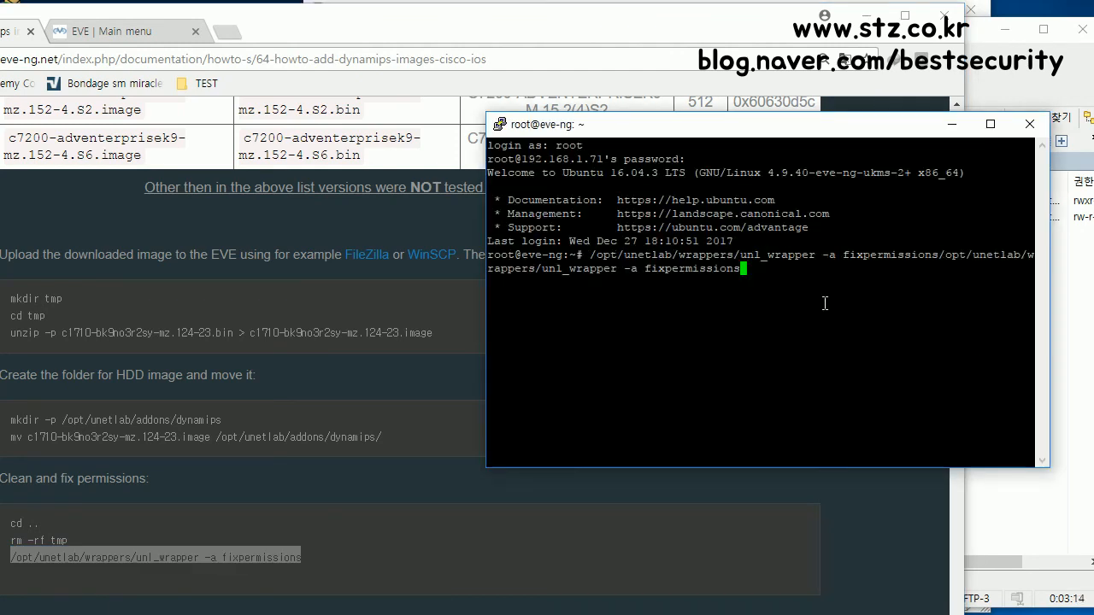
{"action": "key", "text": "BackSpace"}
{"action": "key", "text": "BackSpace"}
{"action": "key", "text": "BackSpace"}
{"action": "key", "text": "BackSpace"}
{"action": "key", "text": "BackSpace"}
{"action": "key", "text": "BackSpace"}
{"action": "key", "text": "BackSpace"}
{"action": "key", "text": "BackSpace"}
{"action": "key", "text": "BackSpace"}
{"action": "key", "text": "BackSpace"}
{"action": "key", "text": "BackSpace"}
{"action": "key", "text": "BackSpace"}
{"action": "key", "text": "BackSpace"}
{"action": "key", "text": "BackSpace"}
{"action": "key", "text": "BackSpace"}
{"action": "key", "text": "BackSpace"}
{"action": "key", "text": "BackSpace"}
{"action": "key", "text": "BackSpace"}
{"action": "key", "text": "BackSpace"}
{"action": "key", "text": "BackSpace"}
{"action": "key", "text": "BackSpace"}
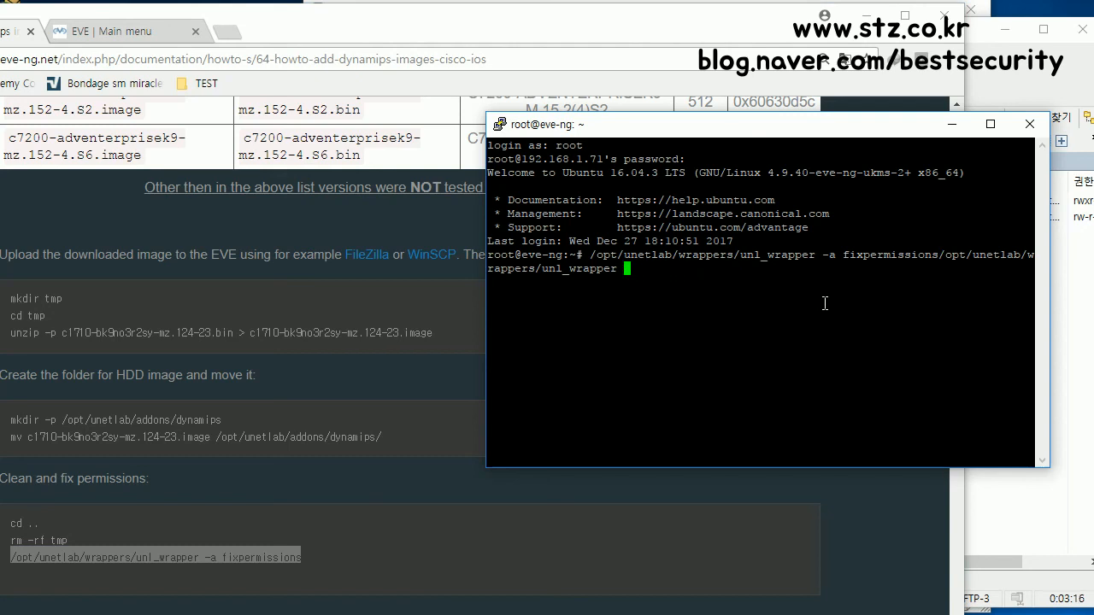
{"action": "key", "text": "BackSpace"}
{"action": "key", "text": "BackSpace"}
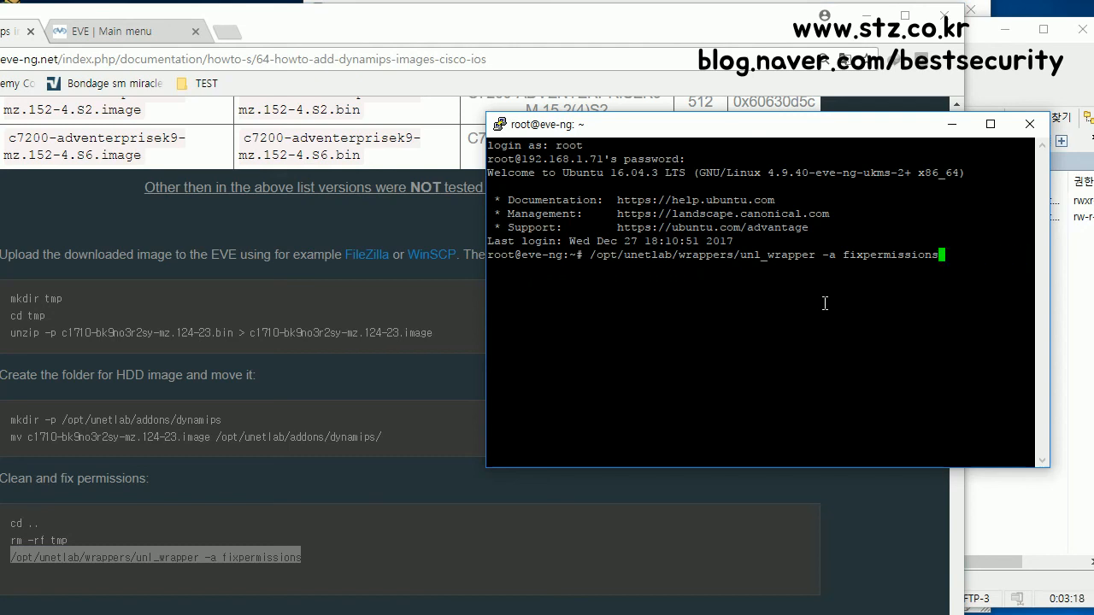
{"action": "key", "text": "Return"}
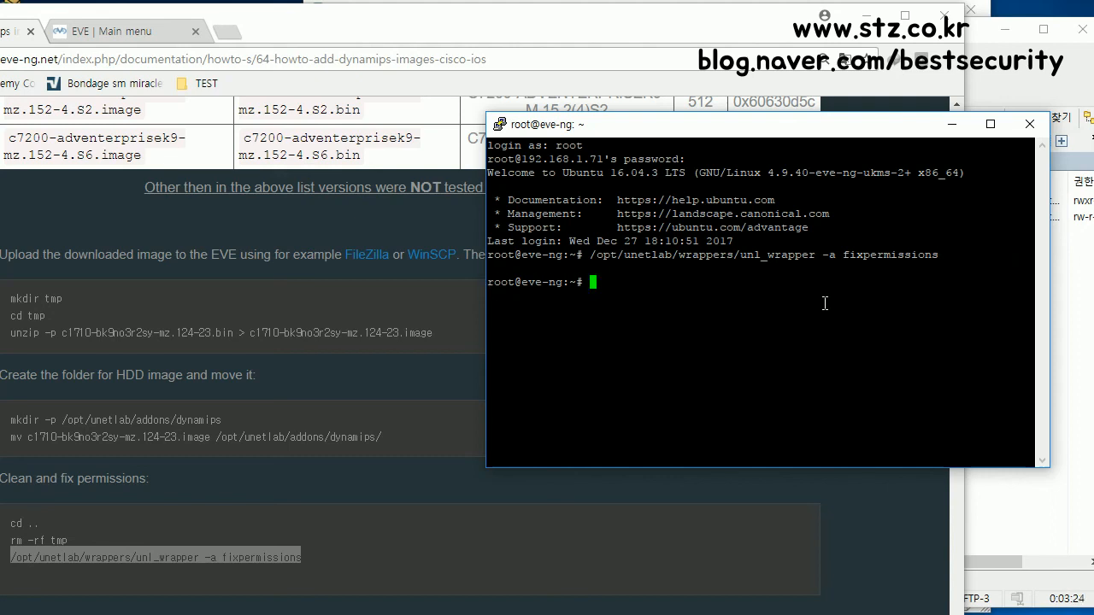
Step: Scroll through the EVE-NG Dynamips guide page to review its instructions
{"action": "scroll", "coordinate": [266, 333], "scroll_direction": "down", "scroll_amount": 3}
{"action": "scroll", "coordinate": [267, 334], "scroll_direction": "down", "scroll_amount": 3}
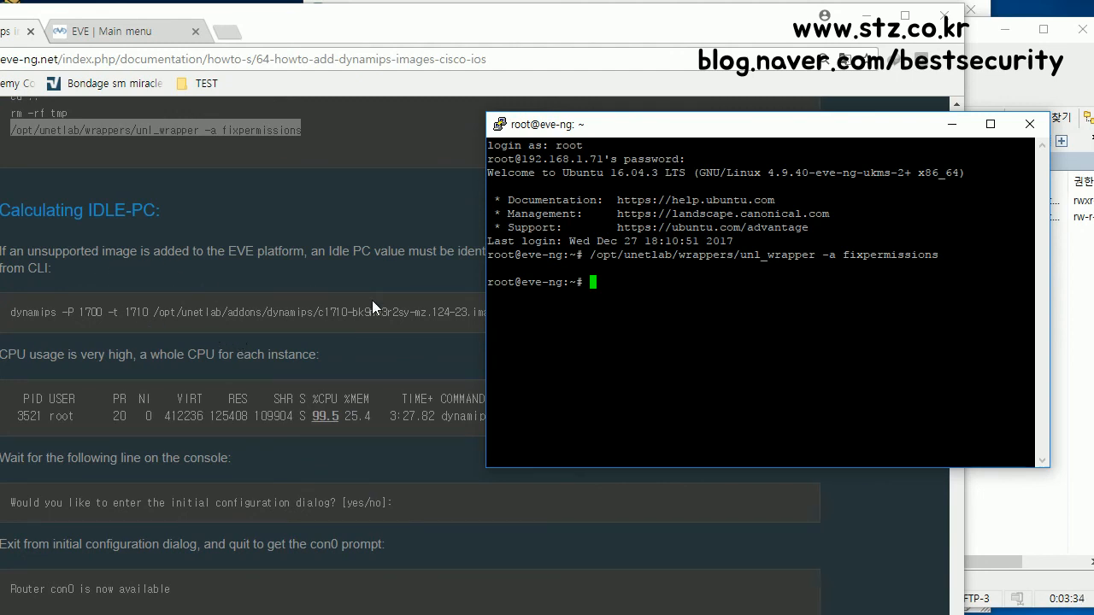
{"action": "scroll", "coordinate": [193, 350], "scroll_direction": "up", "scroll_amount": 4}
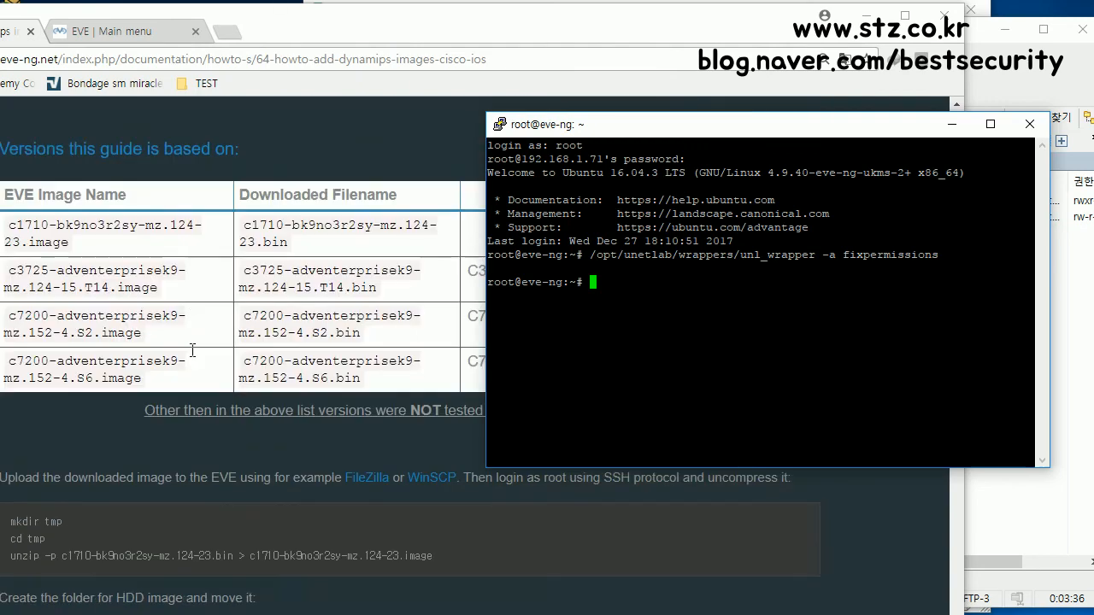
{"action": "scroll", "coordinate": [193, 350], "scroll_direction": "up", "scroll_amount": 4}
{"action": "scroll", "coordinate": [194, 353], "scroll_direction": "down", "scroll_amount": 3}
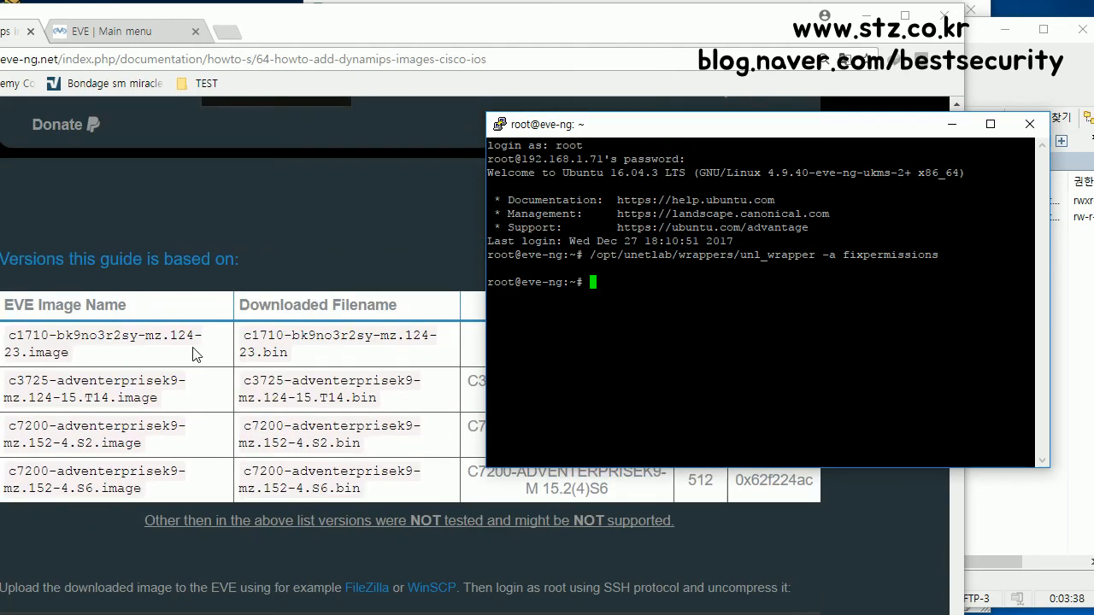
{"action": "scroll", "coordinate": [193, 351], "scroll_direction": "down", "scroll_amount": 7}
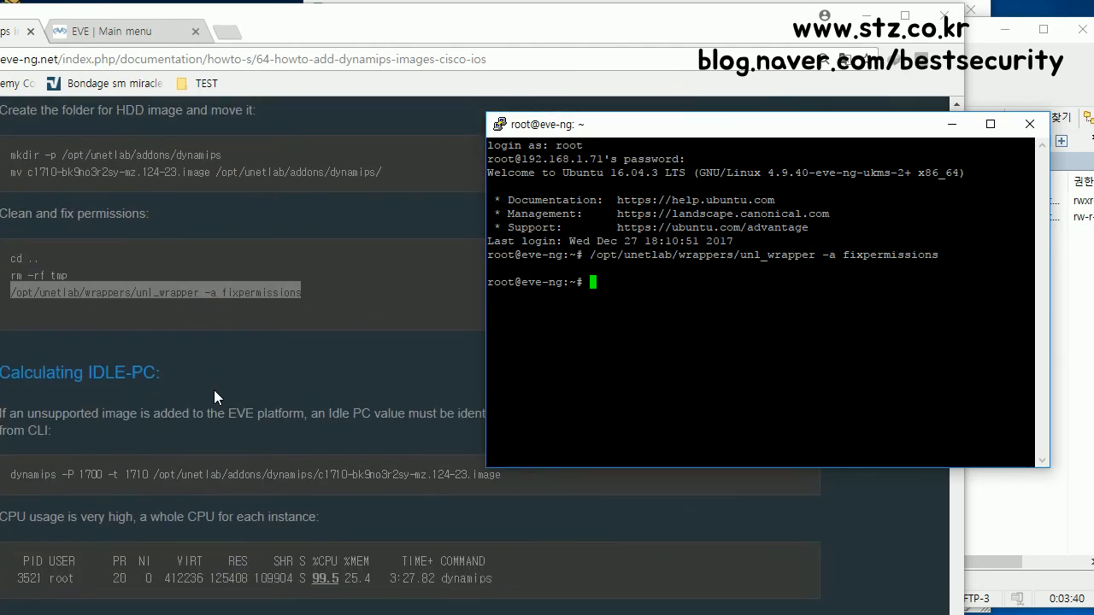
{"action": "scroll", "coordinate": [213, 389], "scroll_direction": "down", "scroll_amount": 2}
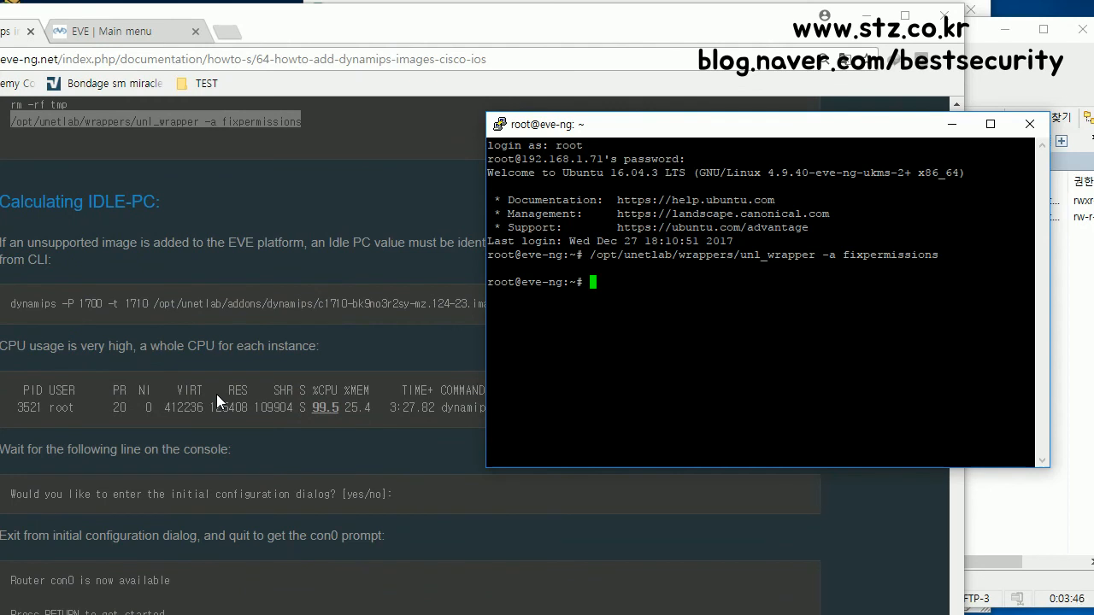
{"action": "scroll", "coordinate": [216, 394], "scroll_direction": "up", "scroll_amount": 6}
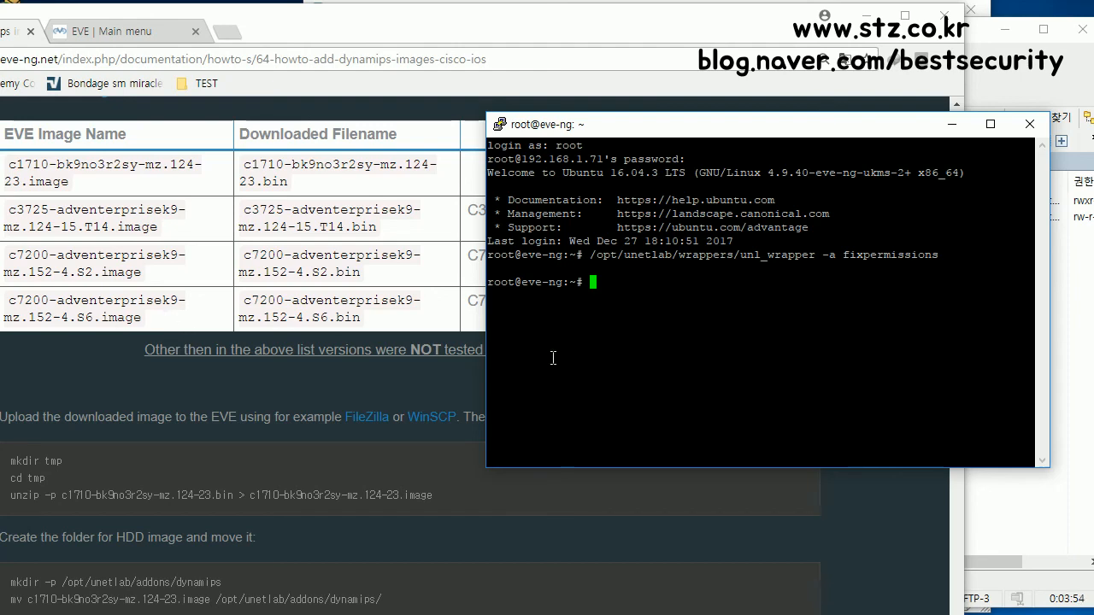
{"action": "scroll", "coordinate": [244, 395], "scroll_direction": "down", "scroll_amount": 4}
{"action": "scroll", "coordinate": [244, 396], "scroll_direction": "down", "scroll_amount": 2}
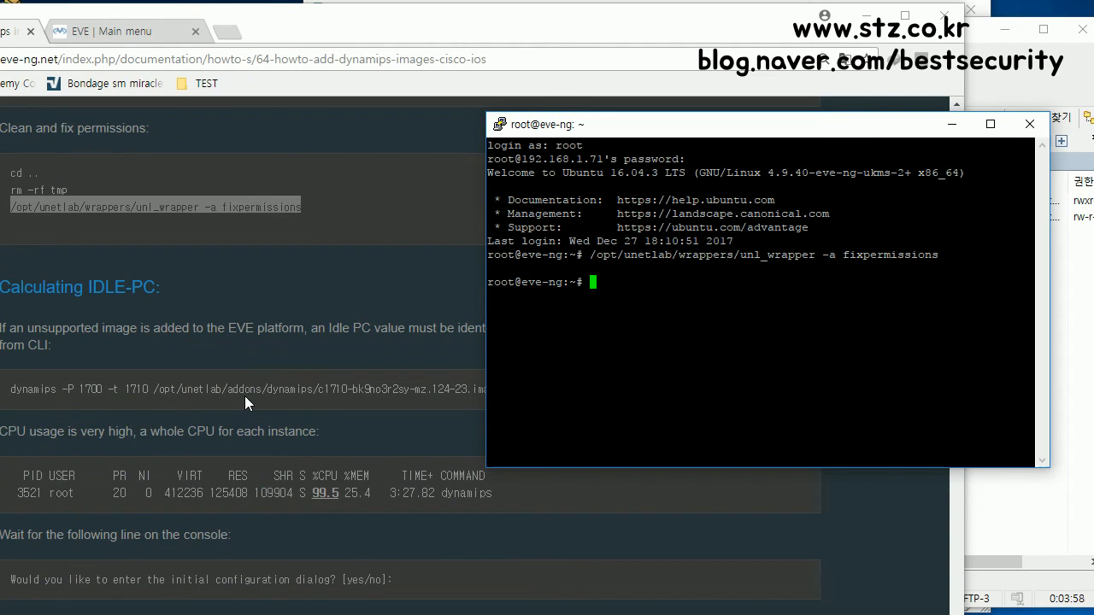
Step: Bring WinSCP forward and widen the Name column to show c3725-adventerprisek9-mz.124-15.T14.image
{"action": "left_click_drag", "start_coordinate": [643, 124], "coordinate": [700, 157]}
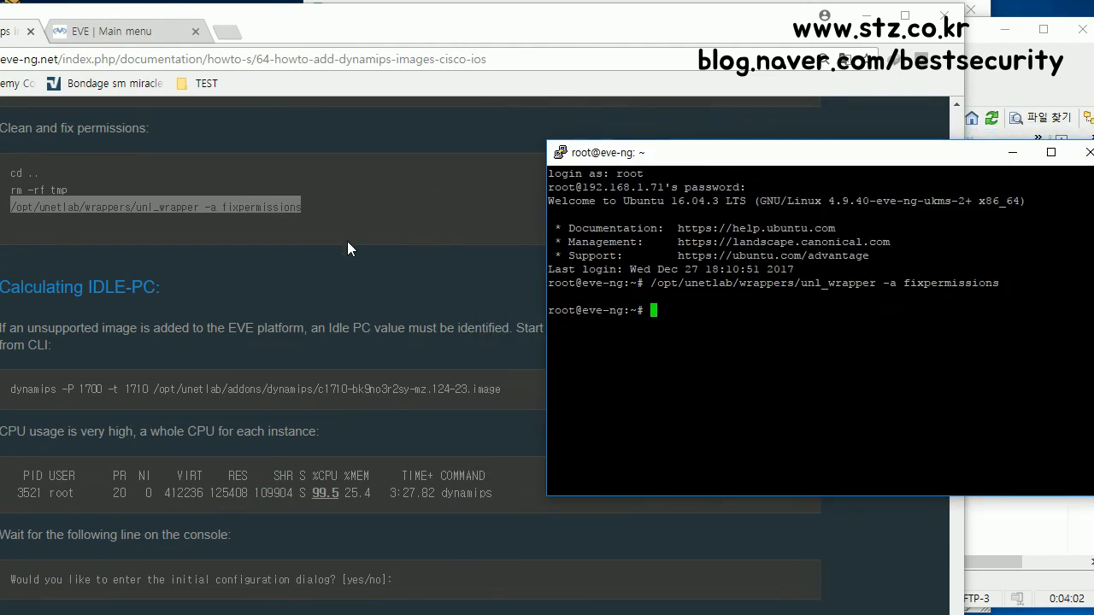
{"action": "scroll", "coordinate": [345, 247], "scroll_direction": "down", "scroll_amount": 2}
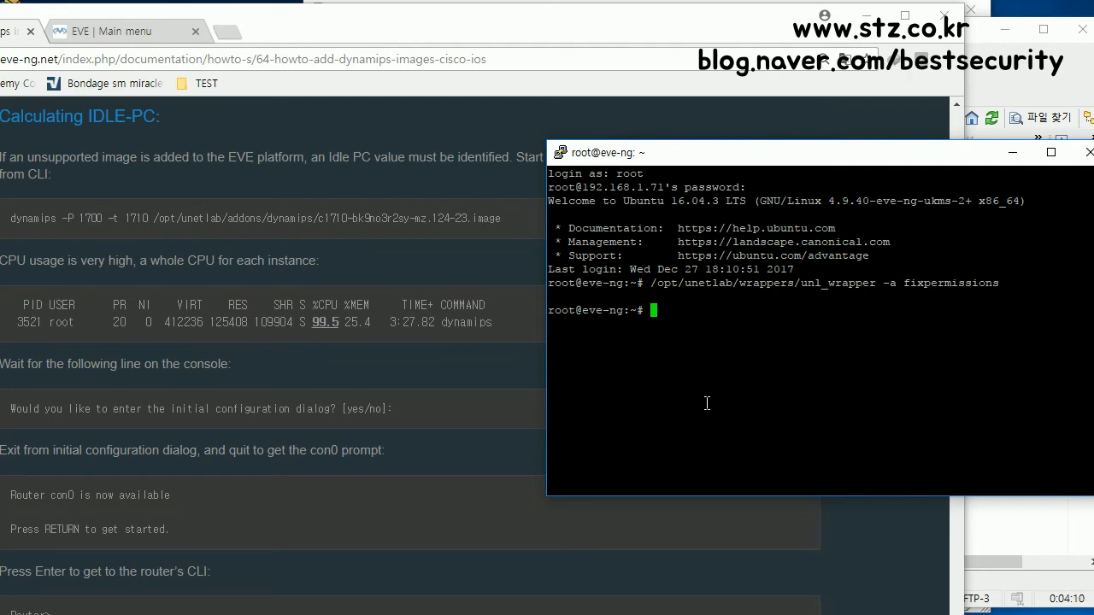
{"action": "scroll", "coordinate": [383, 401], "scroll_direction": "up", "scroll_amount": 15}
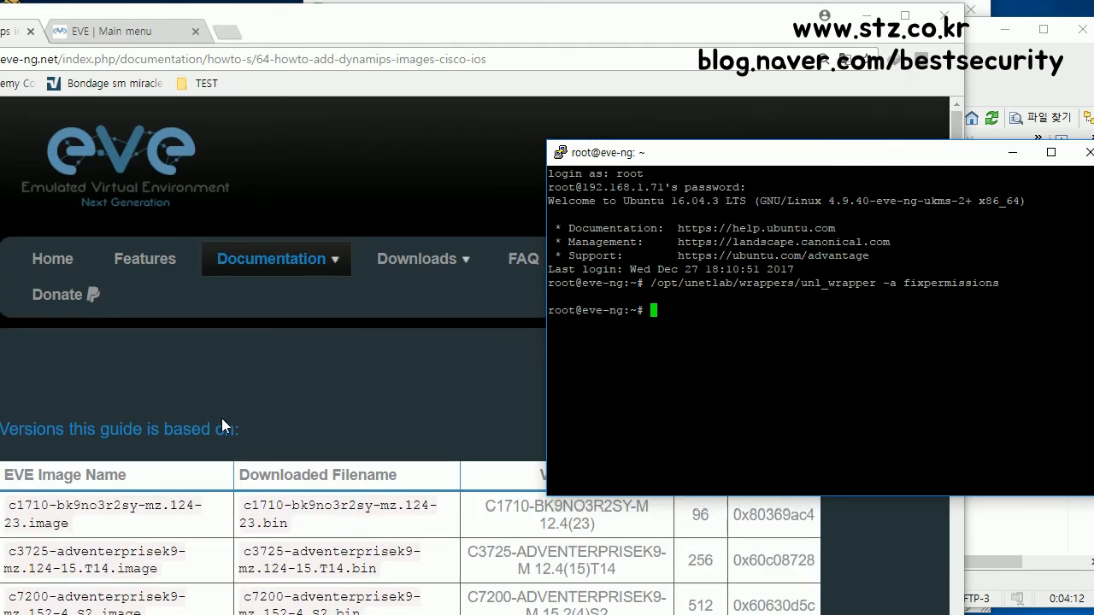
{"action": "scroll", "coordinate": [221, 423], "scroll_direction": "down", "scroll_amount": 3}
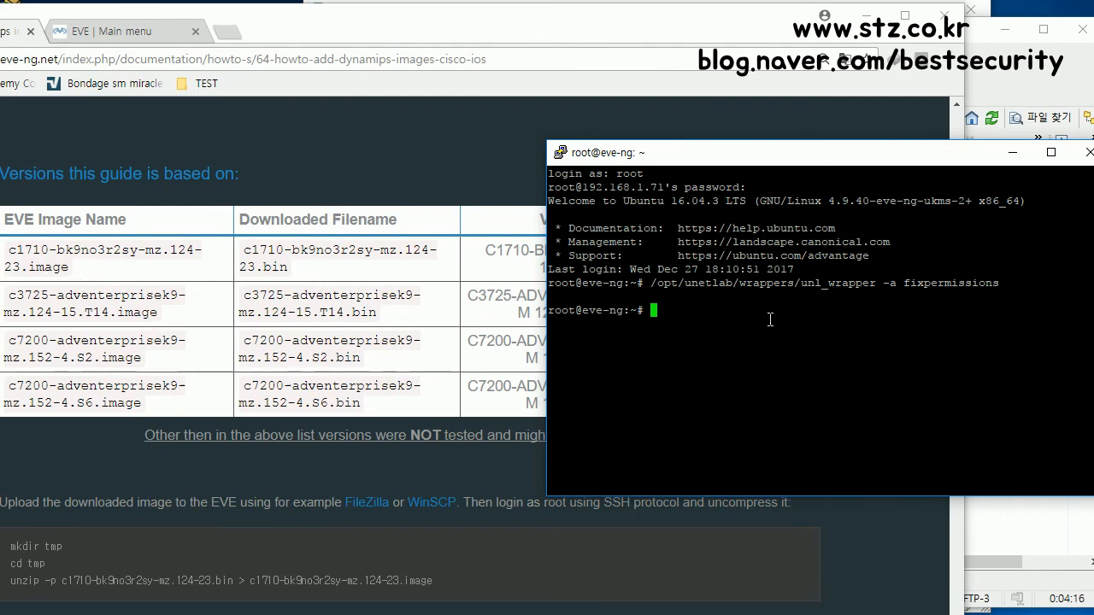
{"action": "left_click", "coordinate": [1059, 86]}
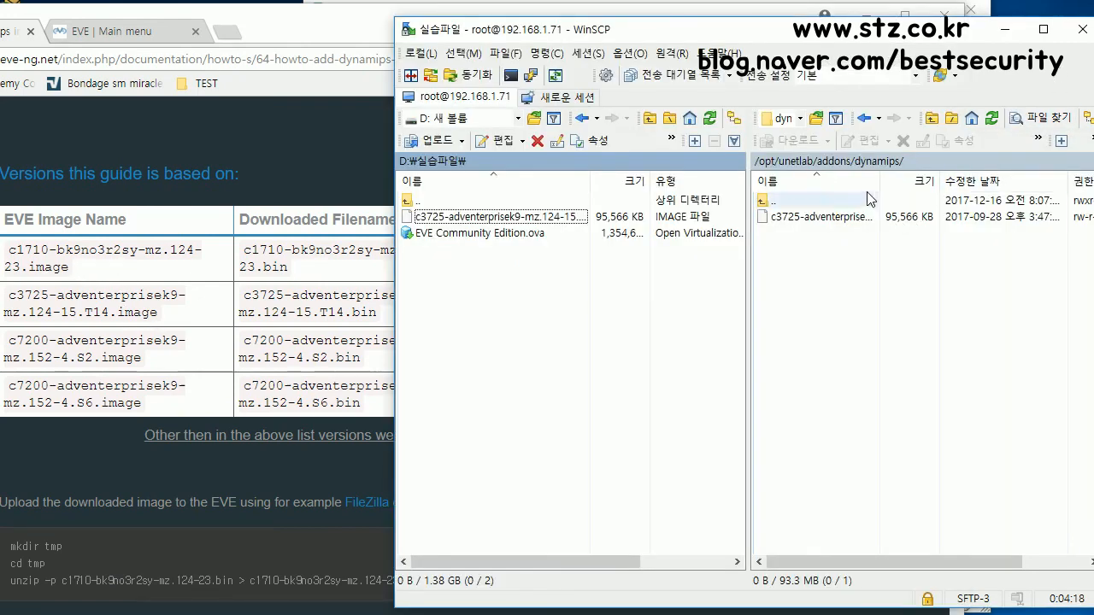
{"action": "left_click_drag", "start_coordinate": [881, 176], "coordinate": [1020, 177]}
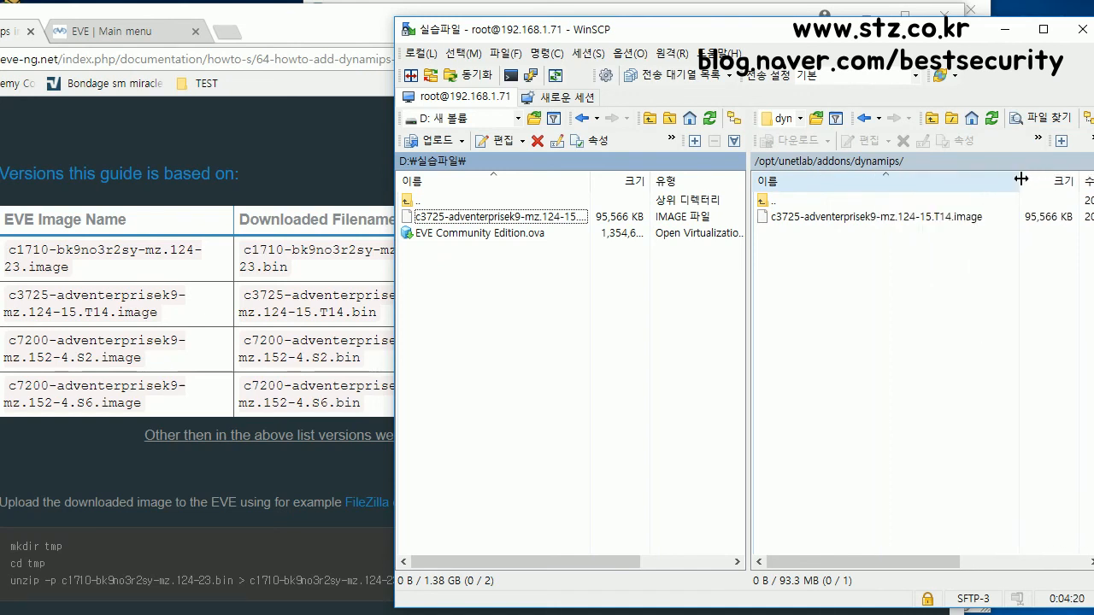
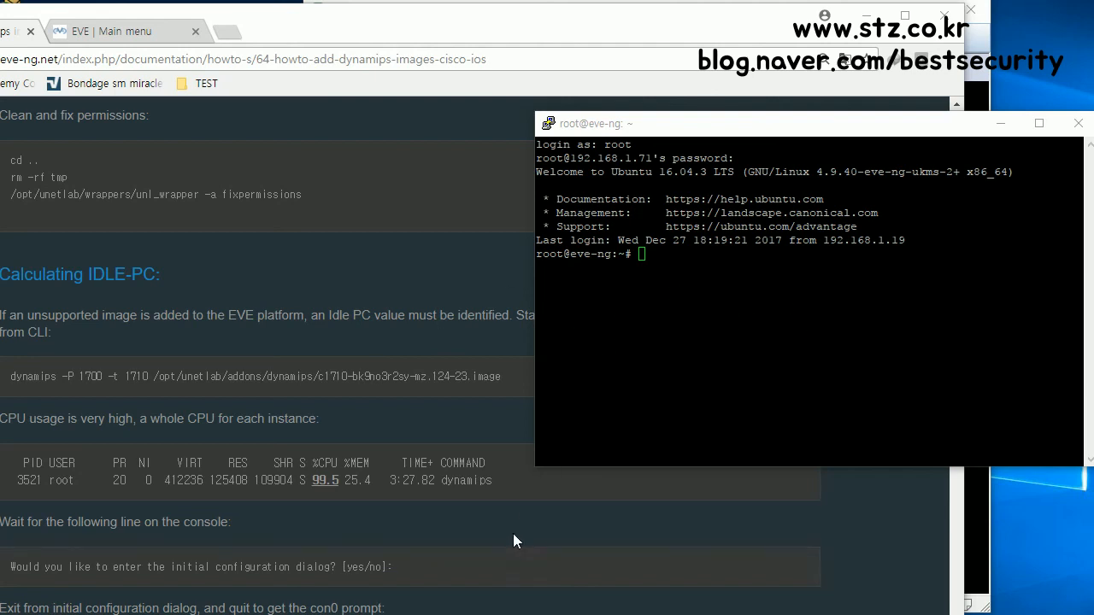
Step: Copy the c3725-adventerprisek9-mz.124-15.T14.image file name from WinSCP's rename box
{"action": "key", "text": "alt+Tab"}
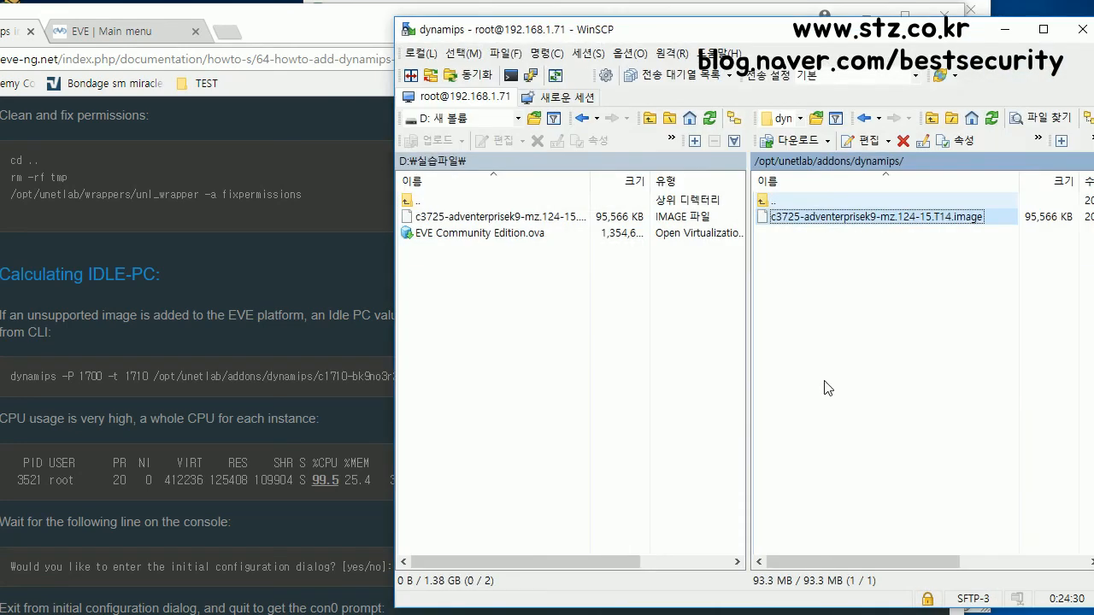
{"action": "left_click", "coordinate": [907, 216]}
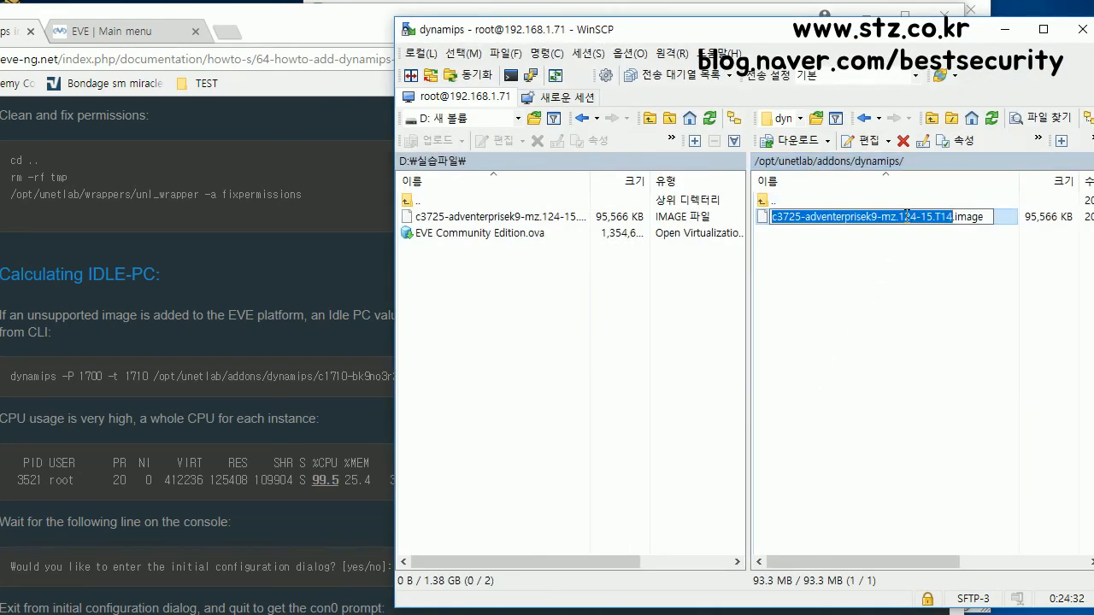
{"action": "left_click_drag", "start_coordinate": [986, 217], "coordinate": [764, 223]}
{"action": "right_click", "coordinate": [827, 224]}
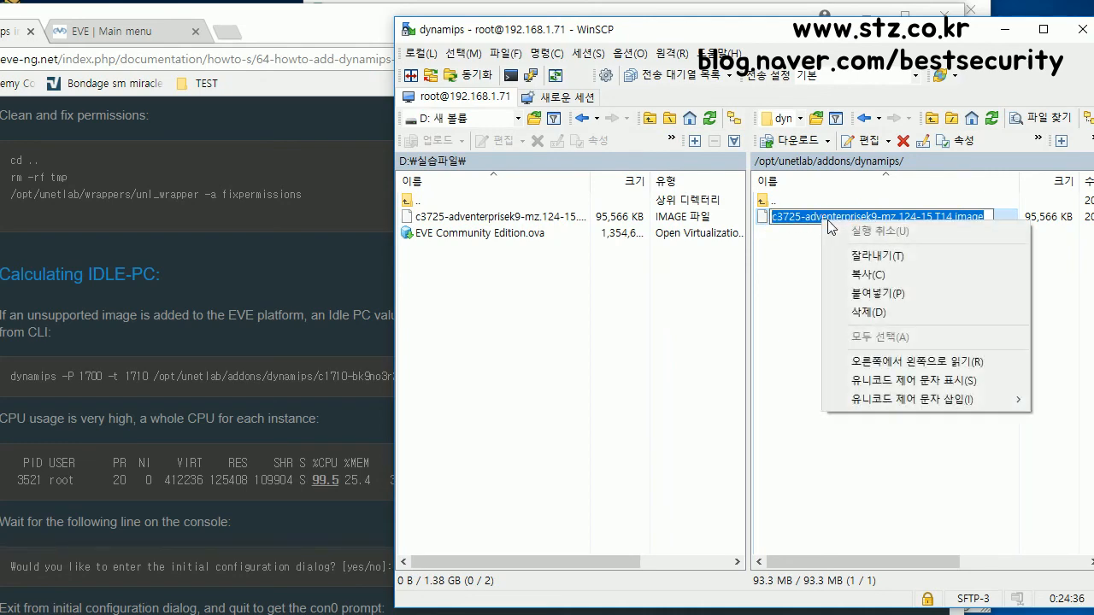
{"action": "left_click", "coordinate": [868, 274]}
{"action": "left_click", "coordinate": [1006, 29]}
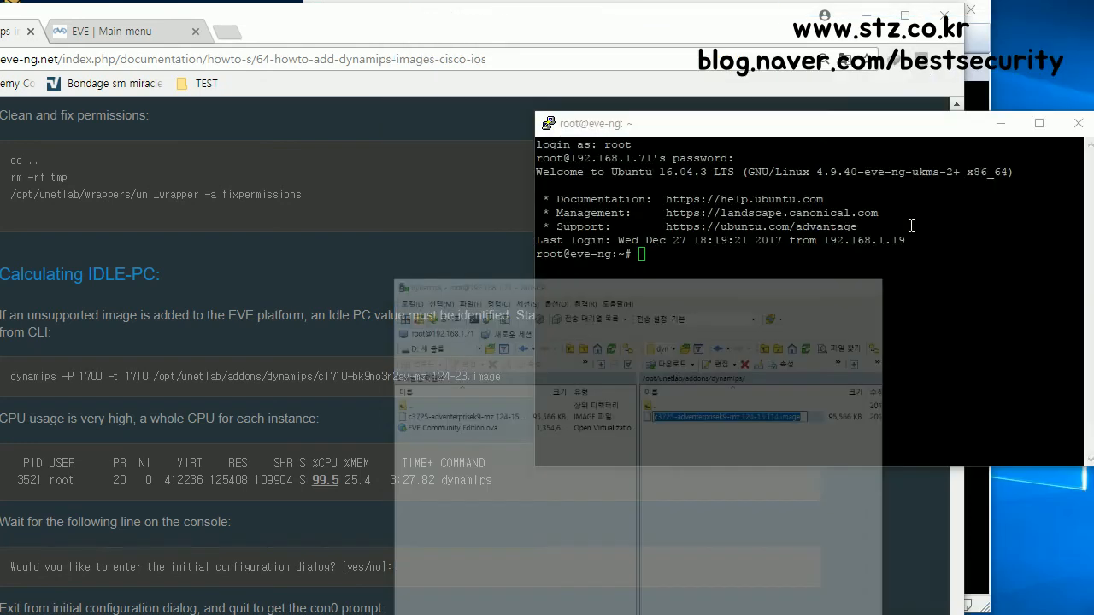
Step: Run 'dynamips -P 3725 /opt/unetlab/addons/dynamips/' plus the pasted image name to boot the router
{"action": "type", "text": "dynamips "}
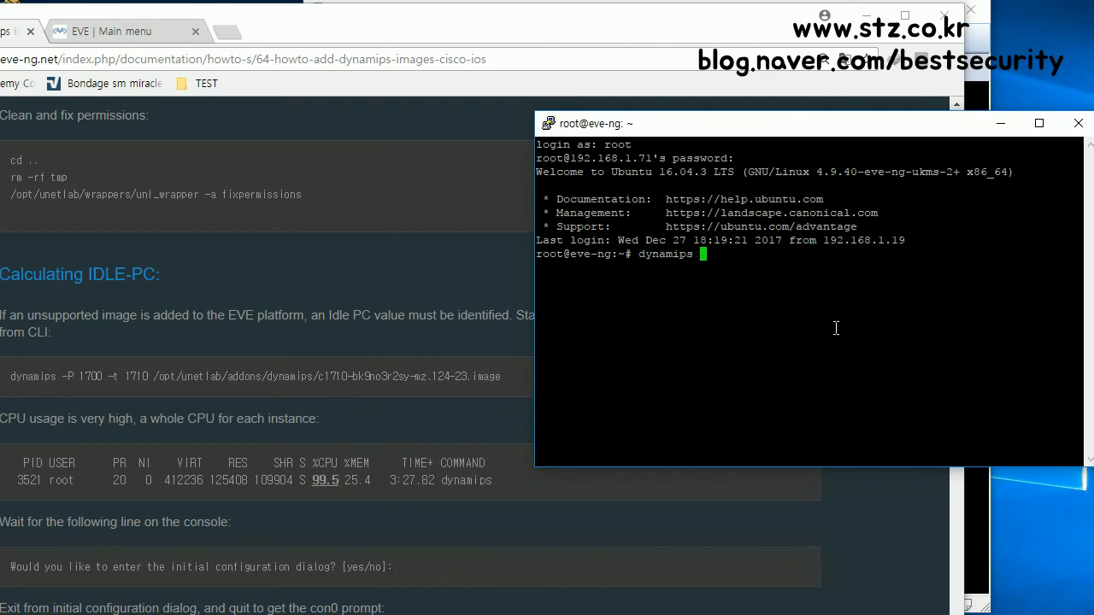
{"action": "type", "text": "-P"}
{"action": "type", "text": "3725"}
{"action": "key", "text": "alt+Tab"}
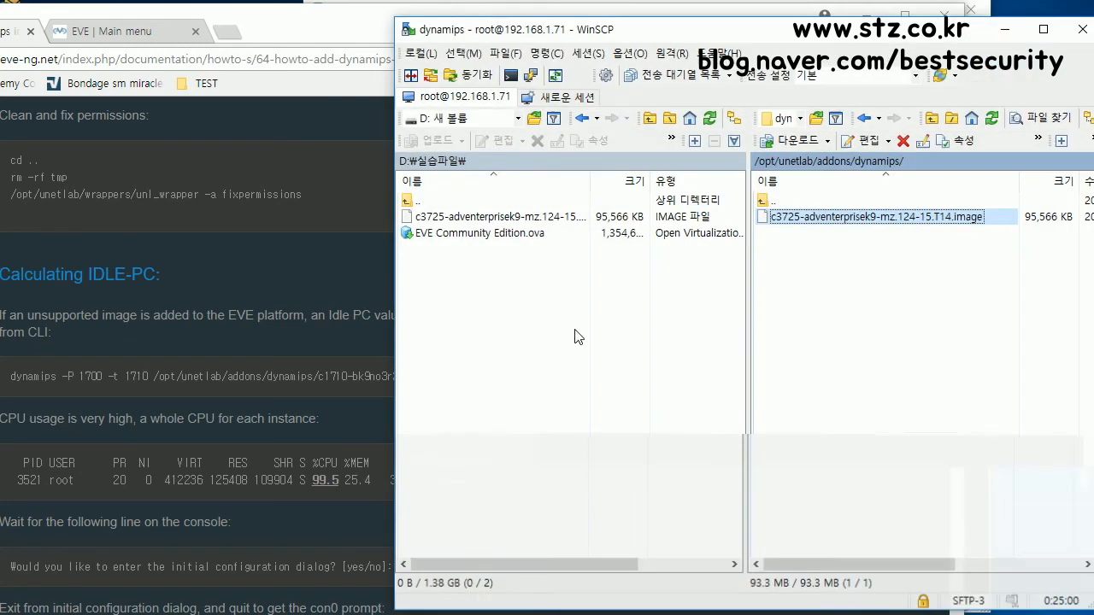
{"action": "left_click_drag", "start_coordinate": [630, 29], "coordinate": [578, 472]}
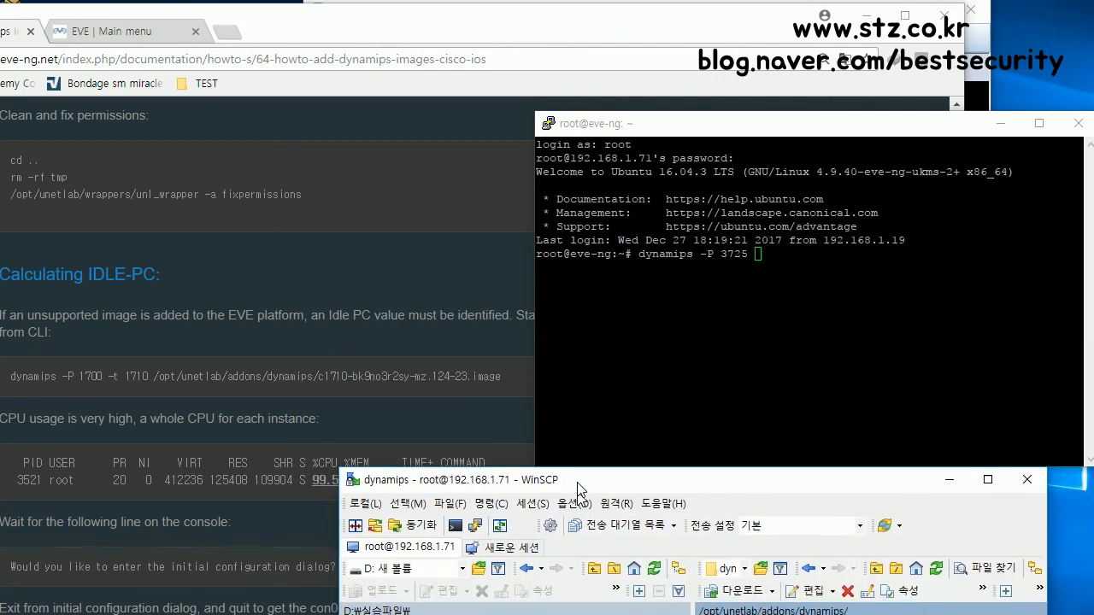
{"action": "left_click", "coordinate": [757, 294]}
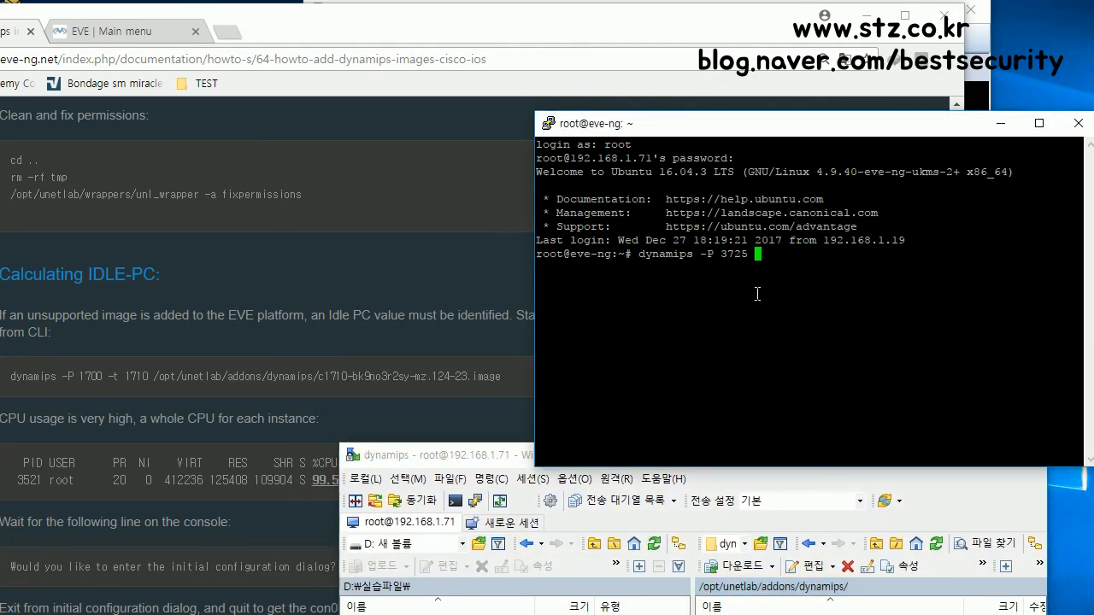
{"action": "type", "text": "/opt/unetlab/addons/dynamips/"}
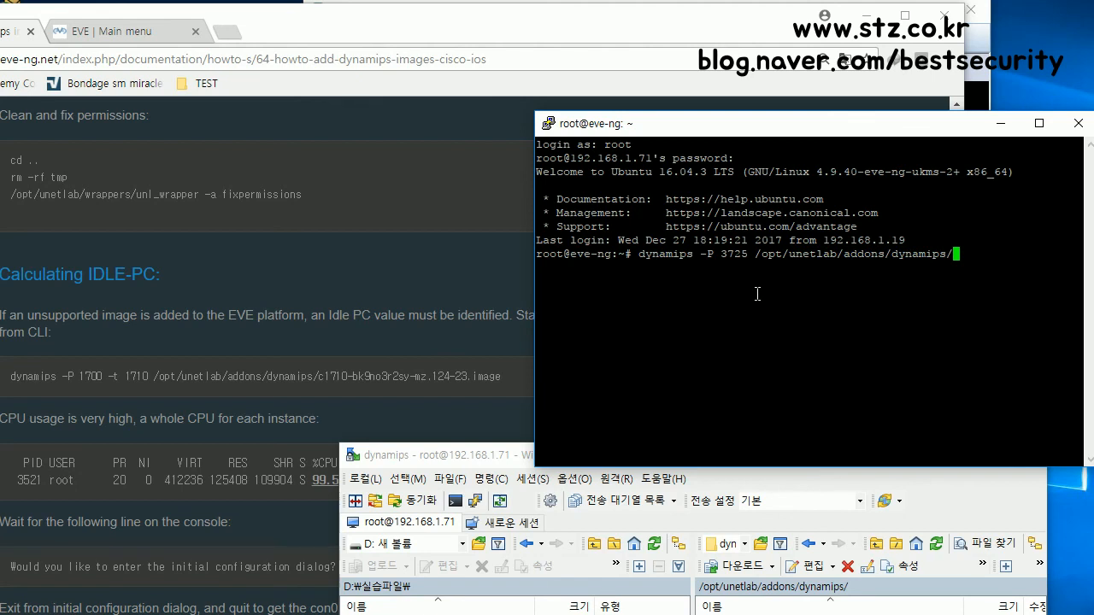
{"action": "right_click", "coordinate": [969, 254]}
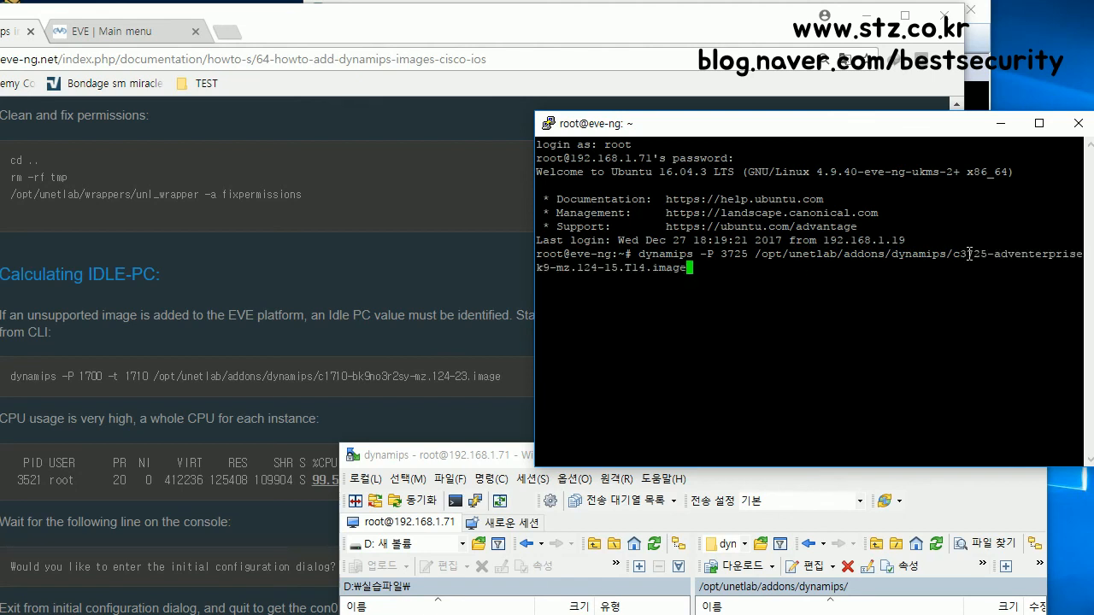
{"action": "key", "text": "Return"}
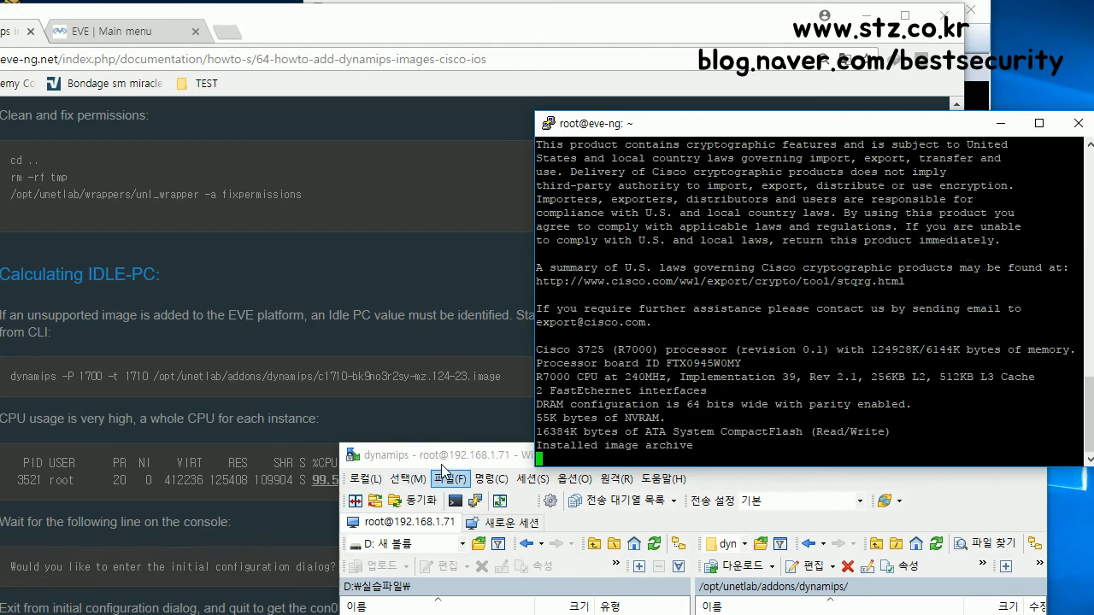
Step: Answer 'no' to the initial configuration dialog and press Enter until Router> prompts appear
{"action": "left_click", "coordinate": [462, 456]}
{"action": "left_click", "coordinate": [289, 267]}
{"action": "left_click", "coordinate": [1003, 292]}
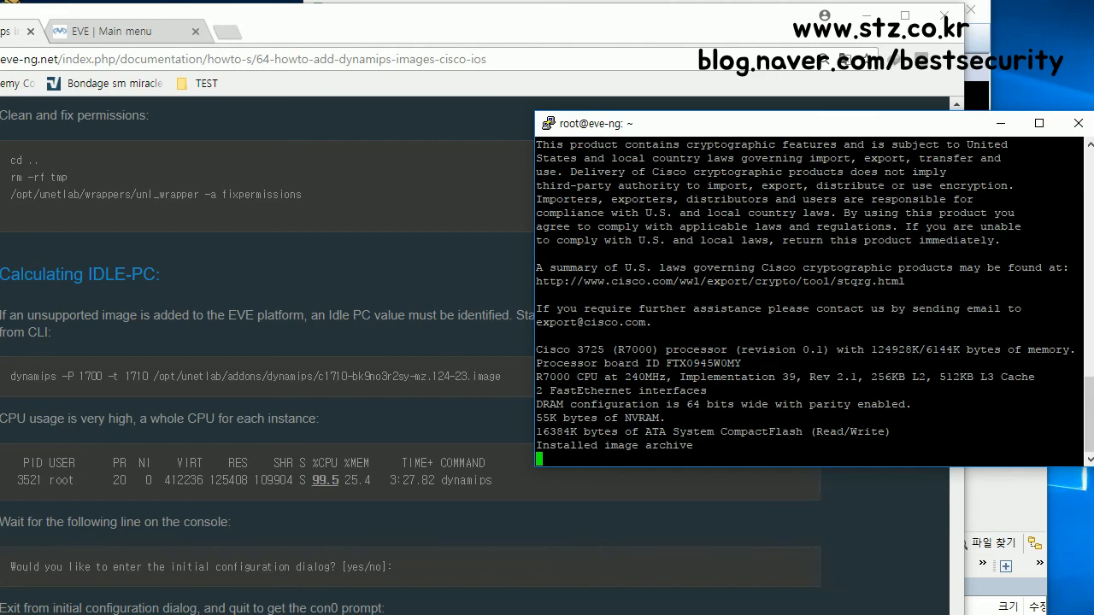
{"action": "key", "text": "Return"}
{"action": "key", "text": "Return"}
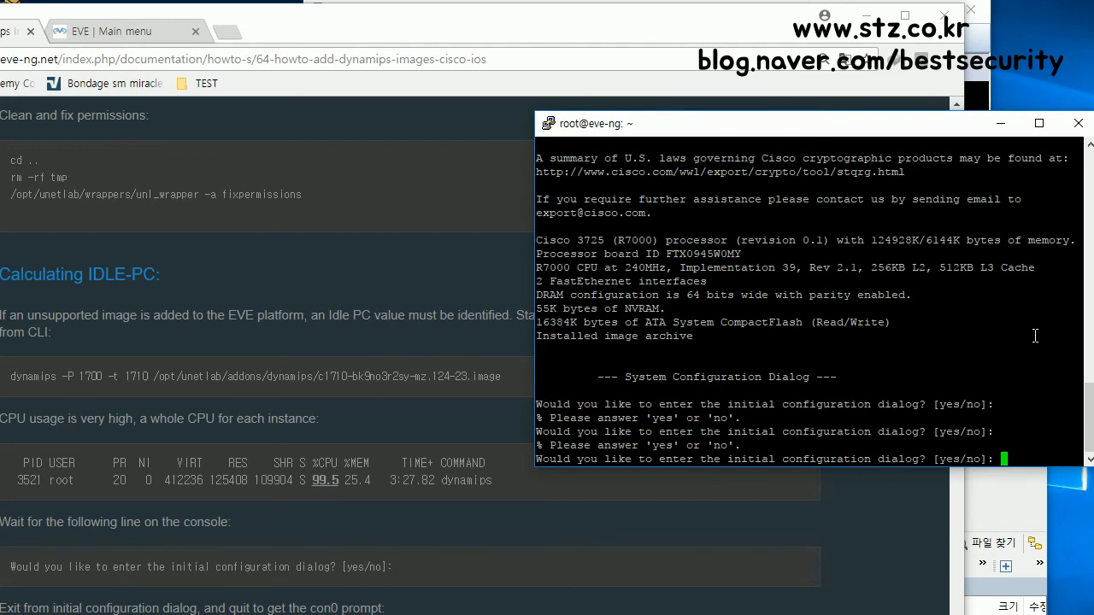
{"action": "type", "text": "n"}
{"action": "scroll", "coordinate": [315, 416], "scroll_direction": "up", "scroll_amount": 1}
{"action": "scroll", "coordinate": [315, 416], "scroll_direction": "up", "scroll_amount": 2}
{"action": "scroll", "coordinate": [315, 416], "scroll_direction": "down", "scroll_amount": 3}
{"action": "scroll", "coordinate": [315, 416], "scroll_direction": "down", "scroll_amount": 1}
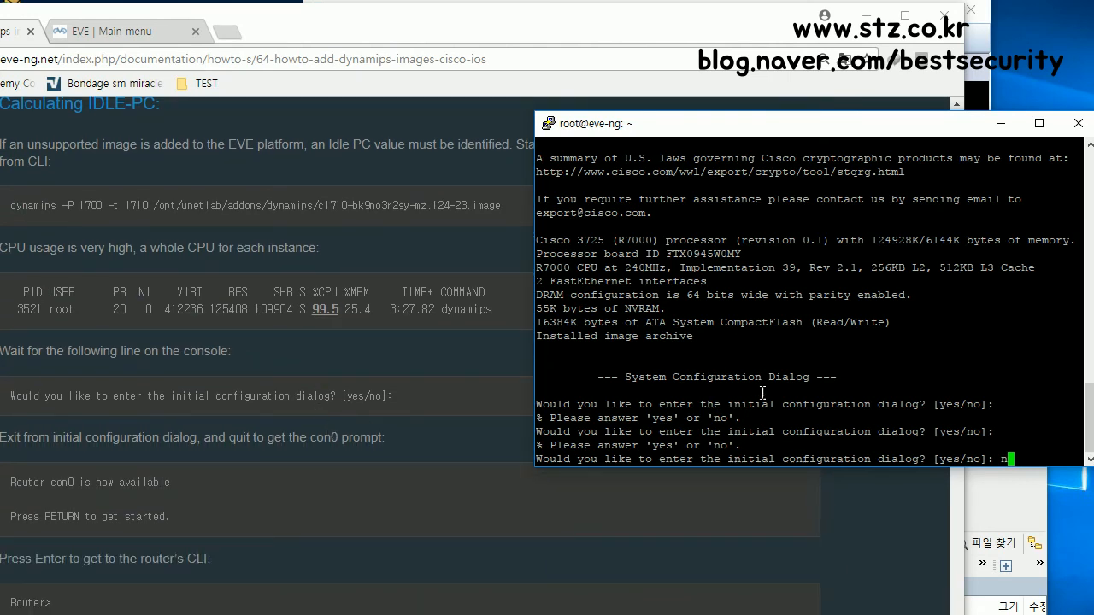
{"action": "type", "text": "o"}
{"action": "key", "text": "Return"}
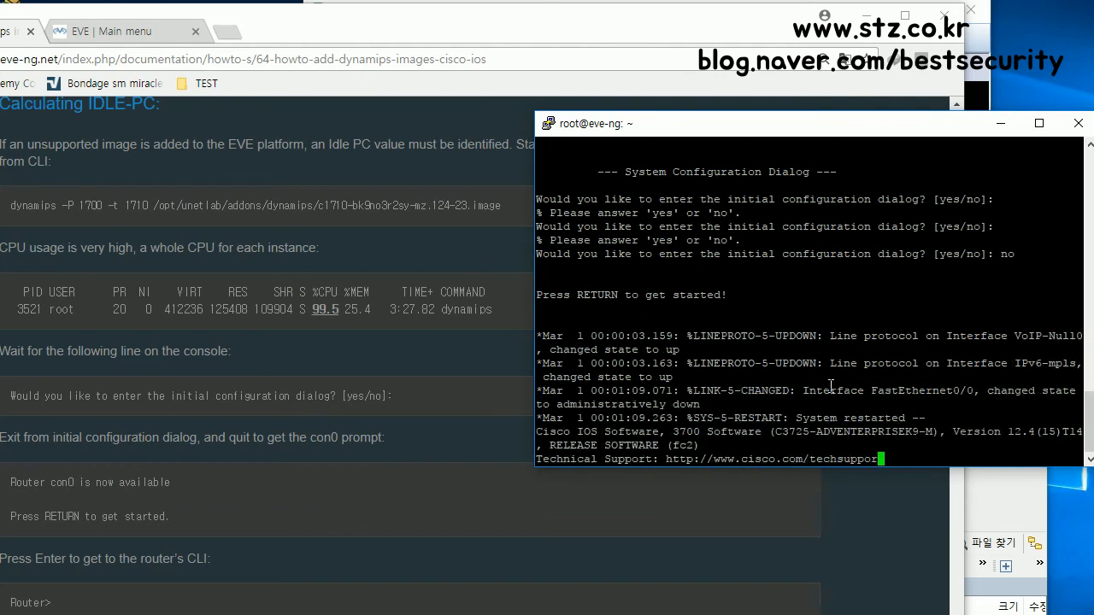
{"action": "key", "text": "Return"}
{"action": "key", "text": "Return"}
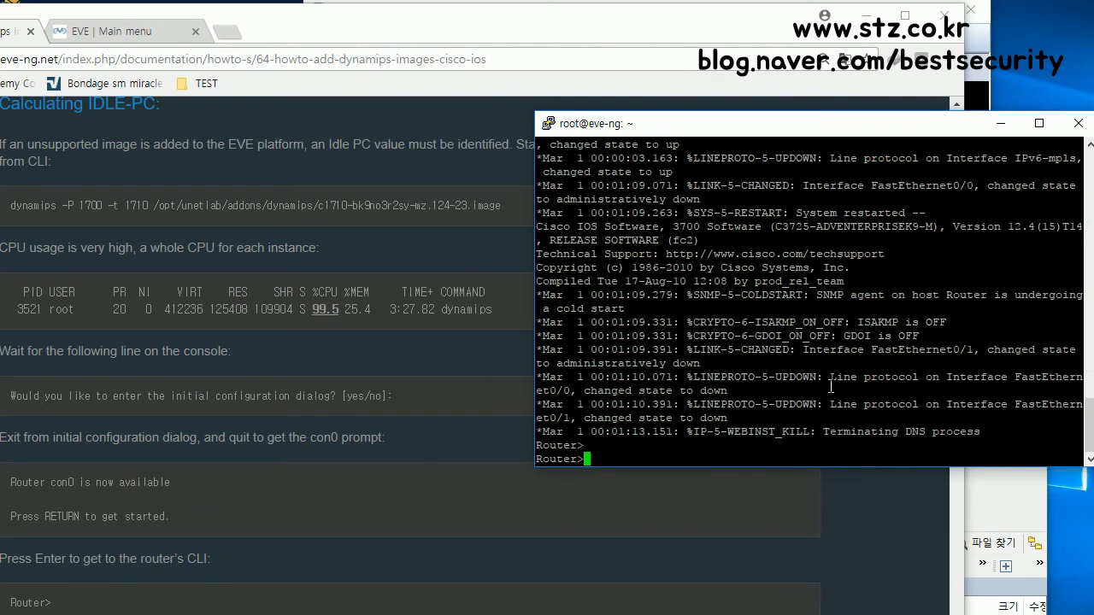
{"action": "key", "text": "Return"}
{"action": "key", "text": "Return"}
{"action": "key", "text": "Return"}
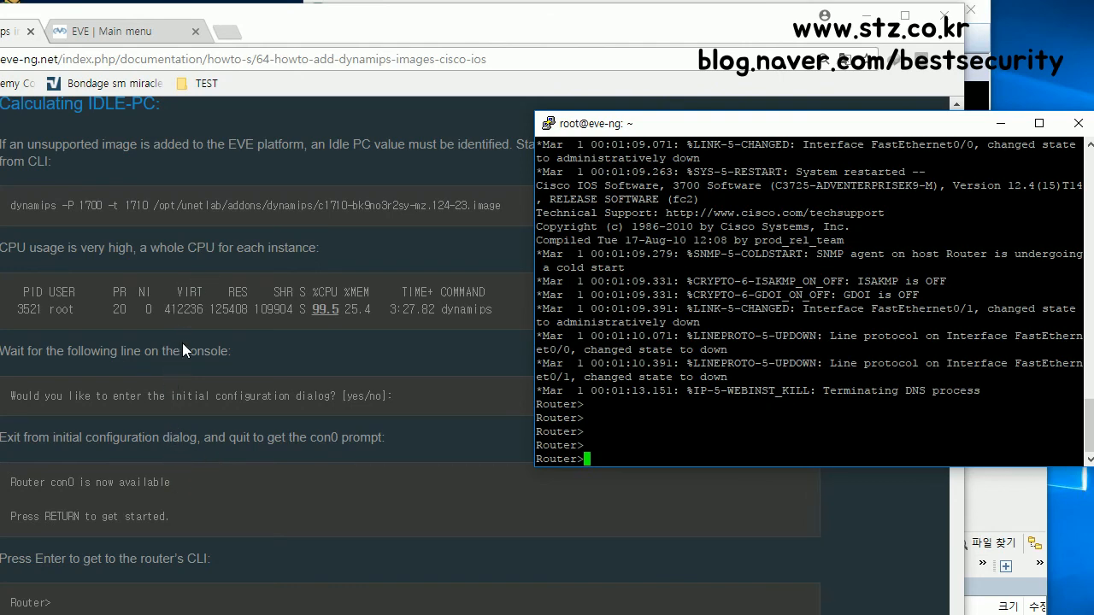
{"action": "scroll", "coordinate": [210, 452], "scroll_direction": "down", "scroll_amount": 3}
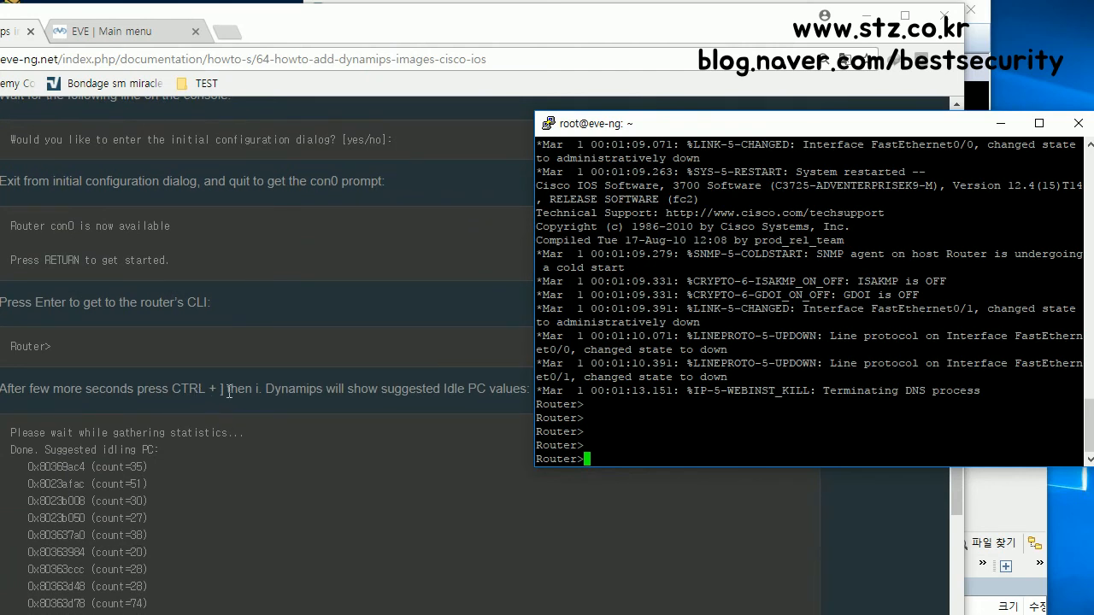
Step: Gather idle-PC statistics with Ctrl+] i, note 0x60c086a8, then quit dynamips with Ctrl+] q
{"action": "double_click", "coordinate": [225, 389]}
{"action": "left_click_drag", "start_coordinate": [172, 390], "coordinate": [259, 390]}
{"action": "left_click", "coordinate": [989, 299]}
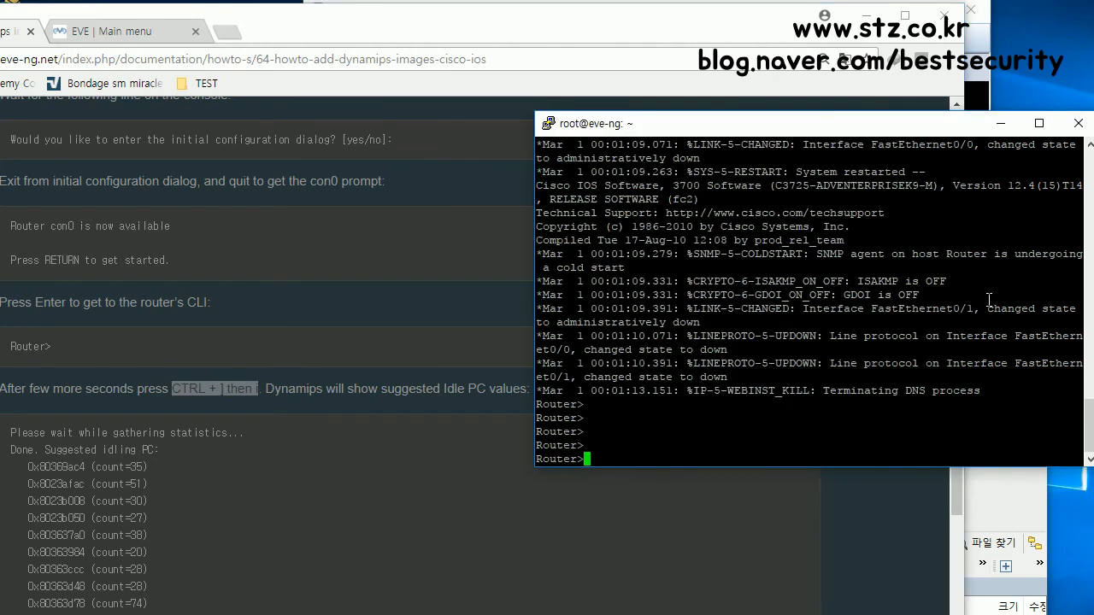
{"action": "key", "text": "ctrl+bracketright"}
{"action": "key", "text": "i"}
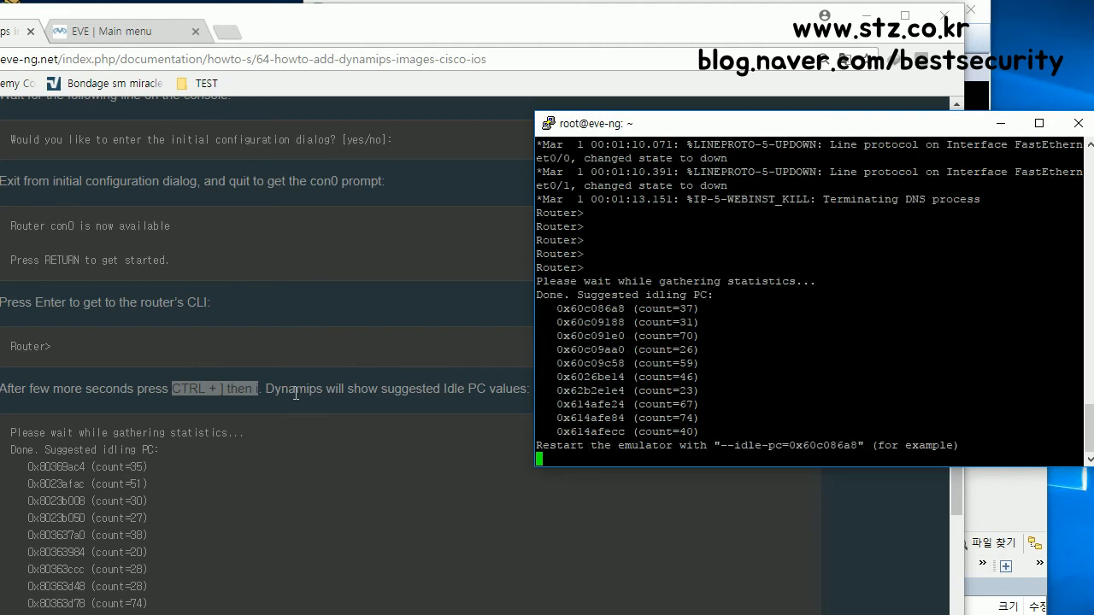
{"action": "double_click", "coordinate": [859, 446]}
{"action": "key", "text": "Return"}
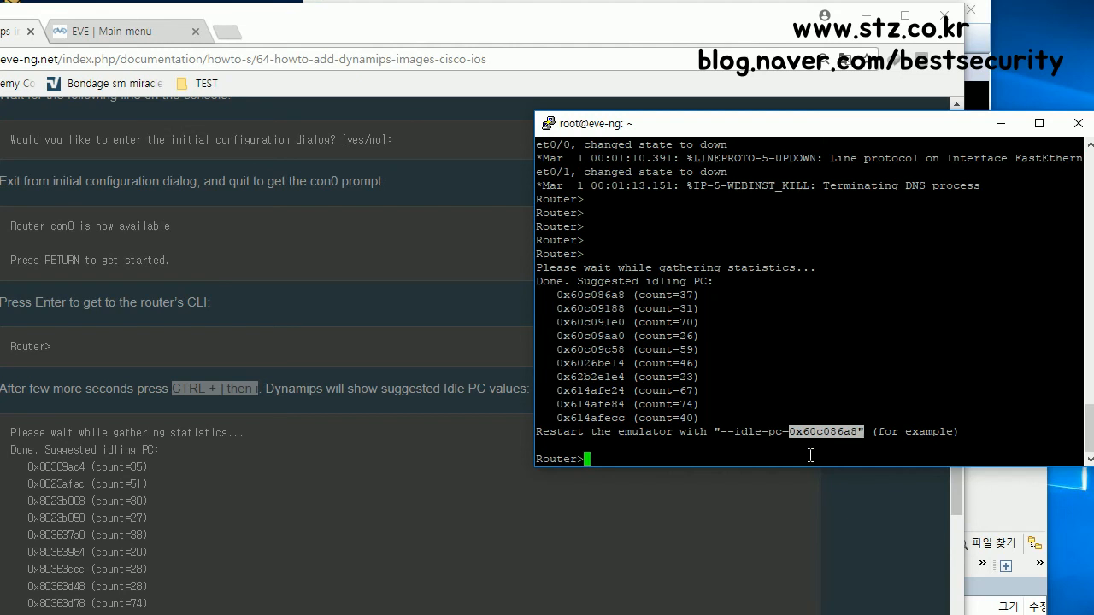
{"action": "key", "text": "ctrl+bracketright"}
{"action": "key", "text": "q"}
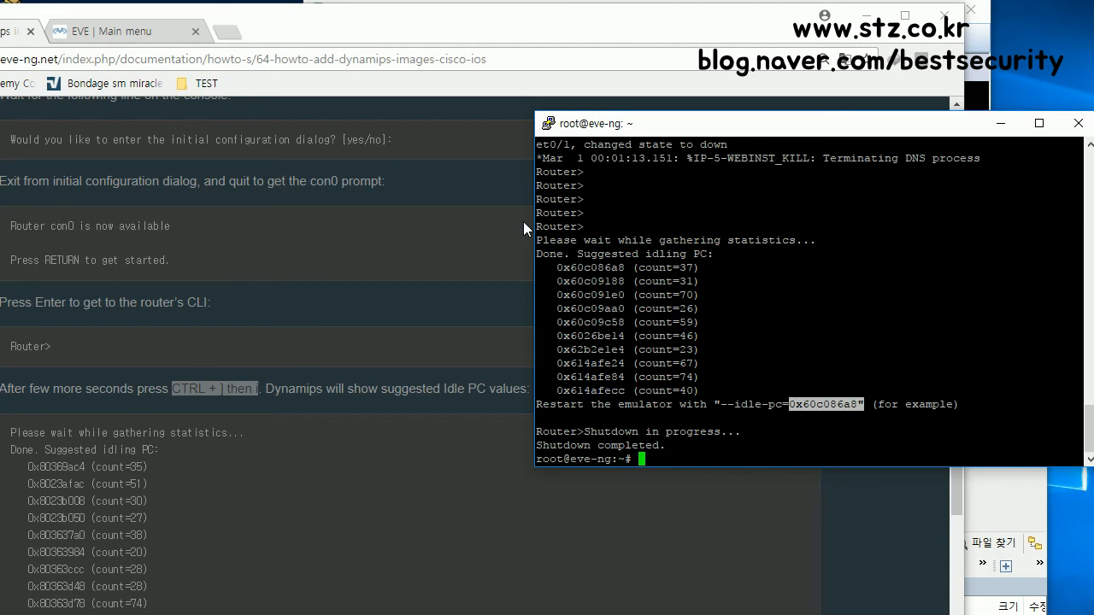
Step: Reload the EVE web interface at its base address and add a folder named CCNA
{"action": "left_click", "coordinate": [146, 30]}
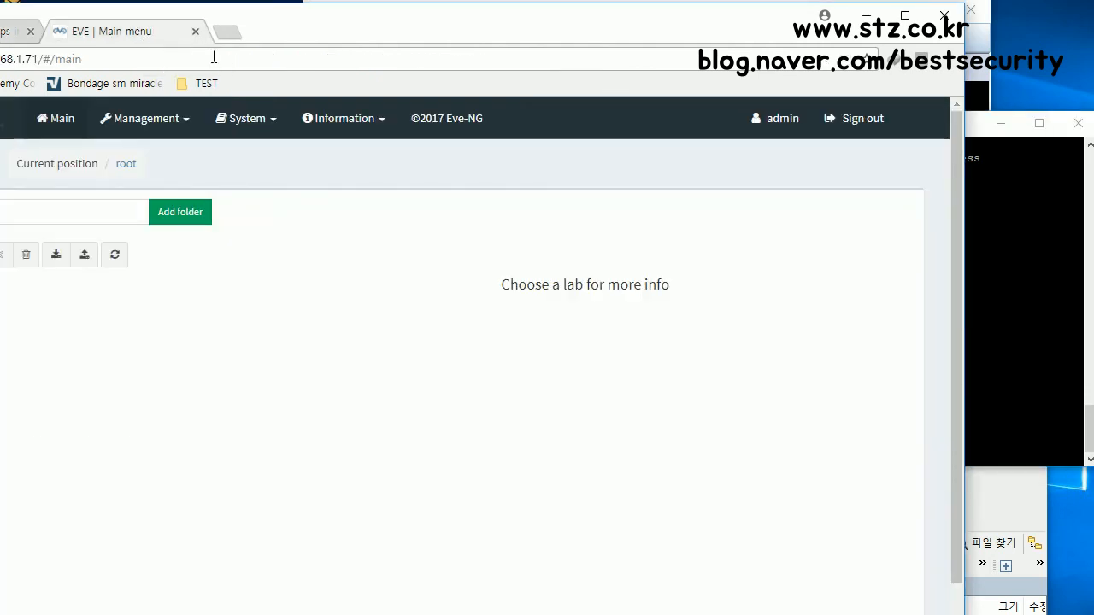
{"action": "left_click_drag", "start_coordinate": [312, 30], "coordinate": [443, 31]}
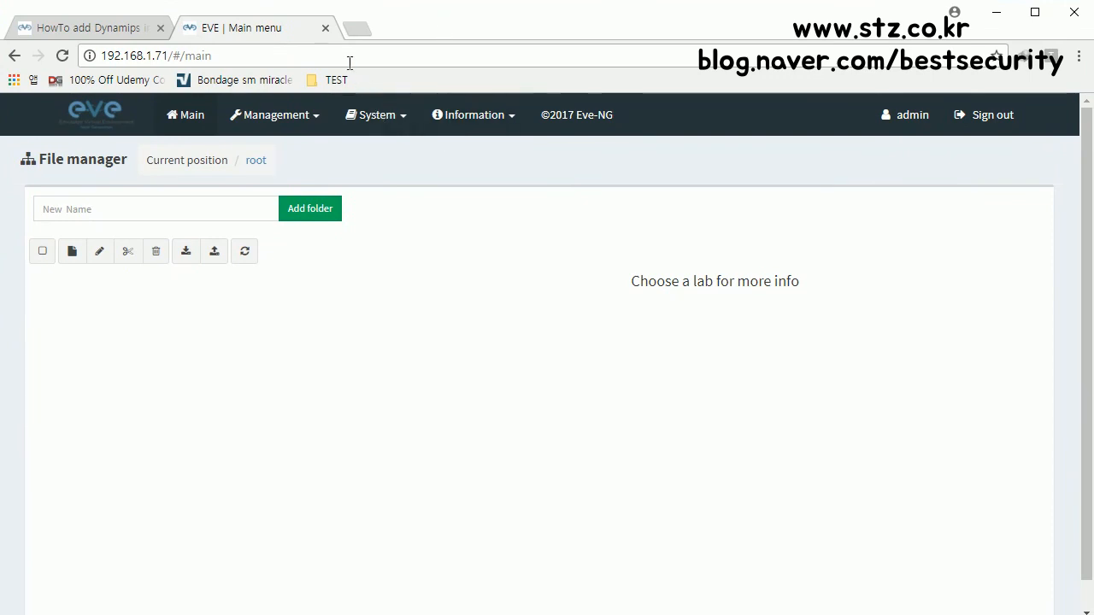
{"action": "left_click_drag", "start_coordinate": [249, 57], "coordinate": [171, 79]}
{"action": "key", "text": "BackSpace"}
{"action": "key", "text": "Return"}
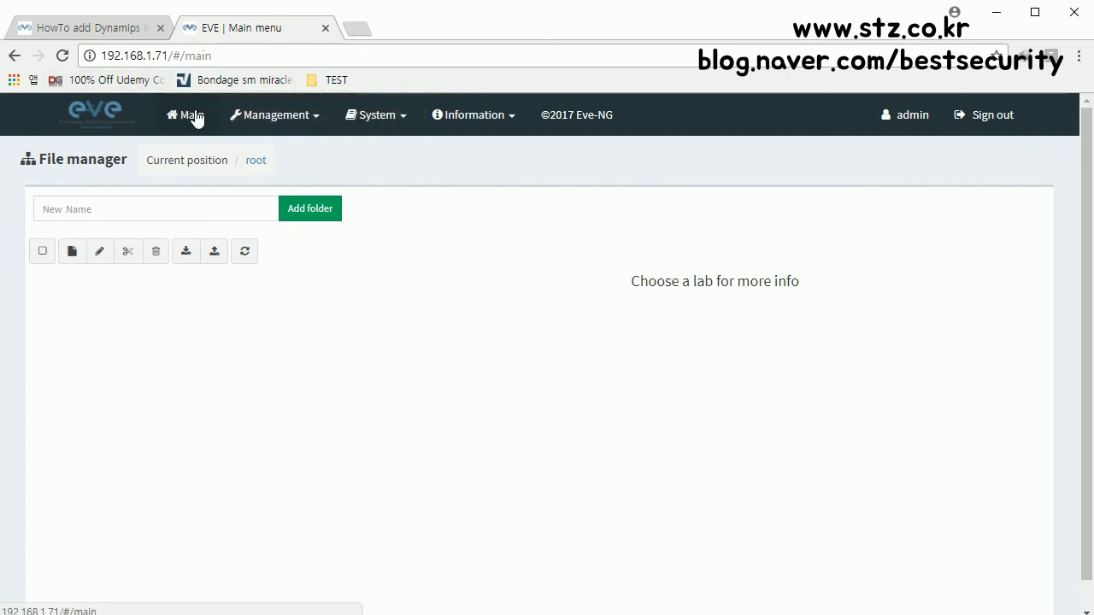
{"action": "left_click", "coordinate": [149, 210]}
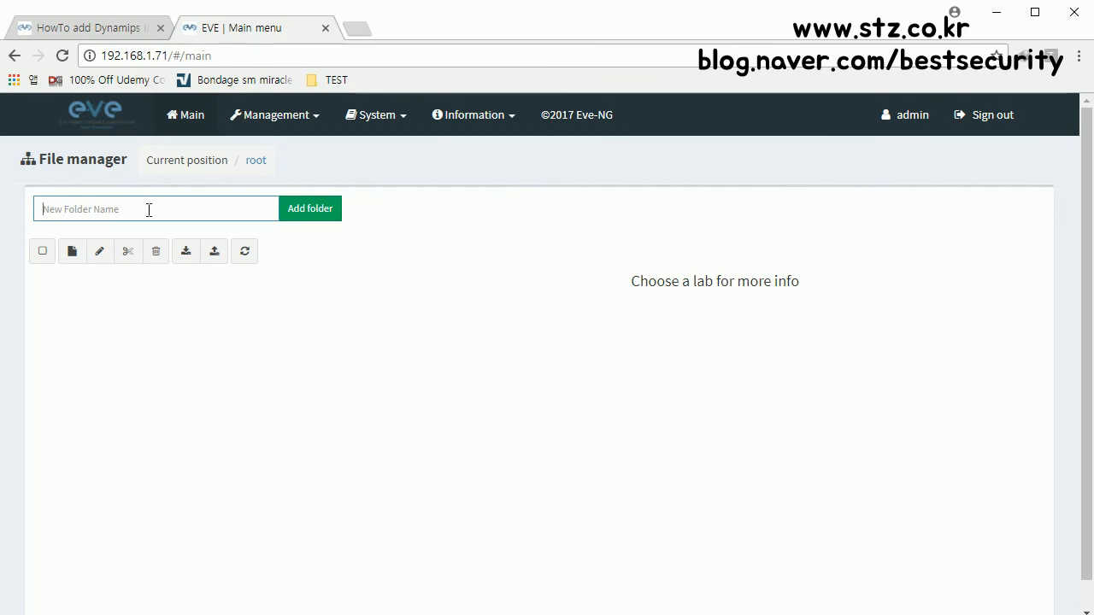
{"action": "type", "text": "CCNA"}
{"action": "left_click", "coordinate": [302, 220]}
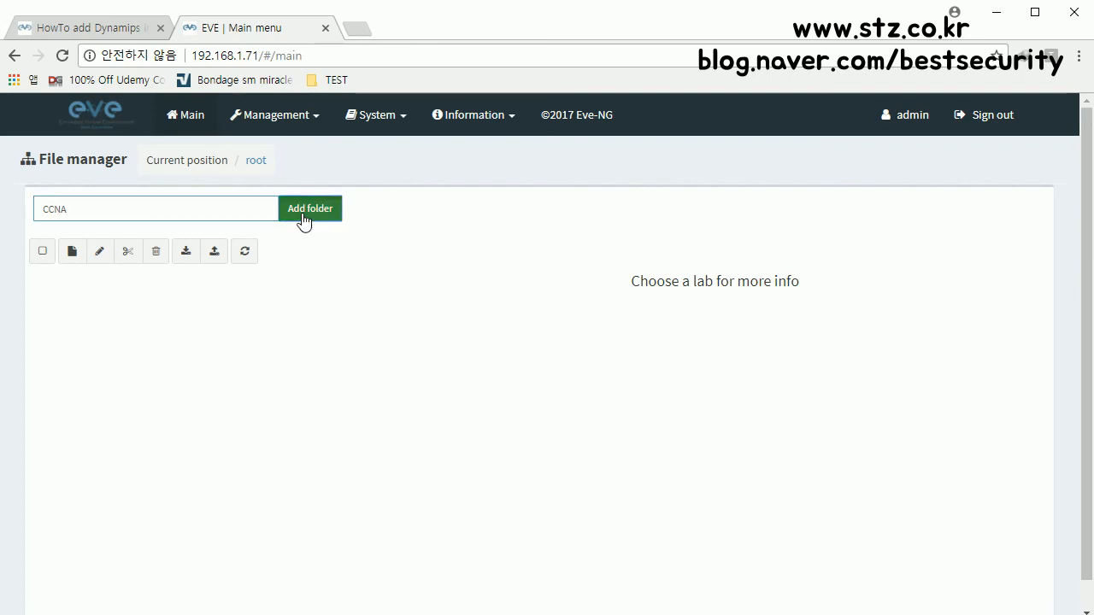
Step: Create and save a new lab named LAB_01
{"action": "left_click", "coordinate": [72, 253]}
{"action": "left_click", "coordinate": [244, 240]}
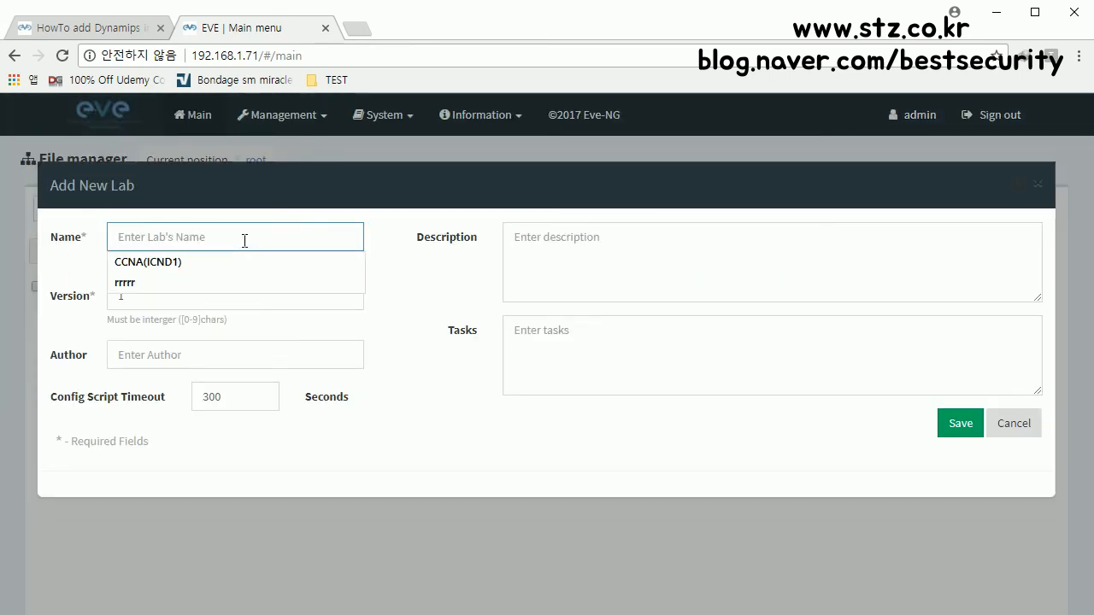
{"action": "type", "text": "LAB"}
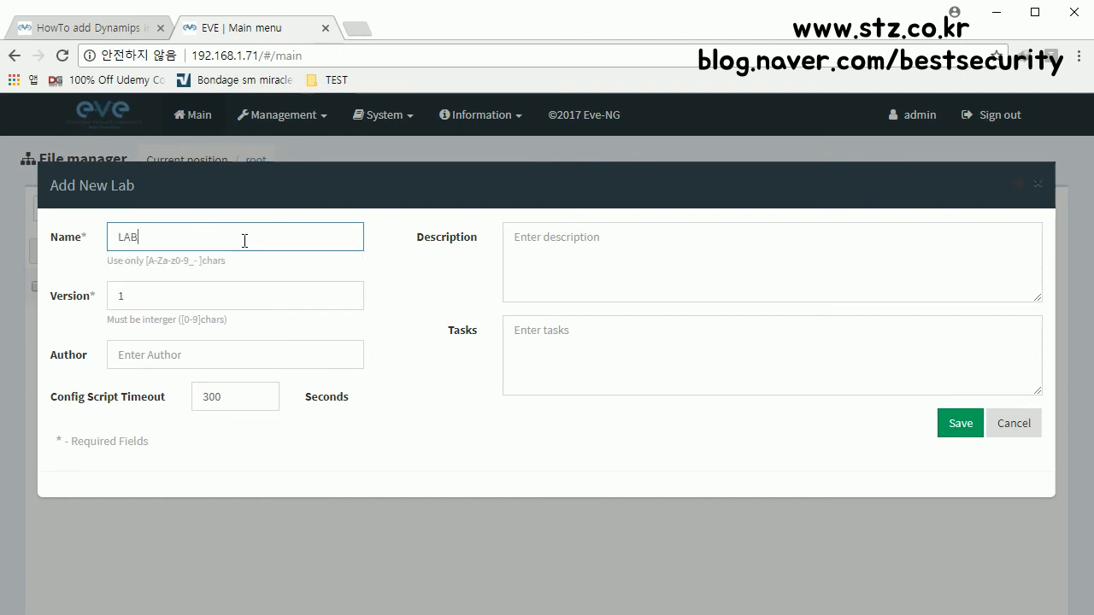
{"action": "type", "text": " _"}
{"action": "key", "text": "BackSpace"}
{"action": "key", "text": "BackSpace"}
{"action": "type", "text": "_01"}
{"action": "left_click", "coordinate": [965, 427]}
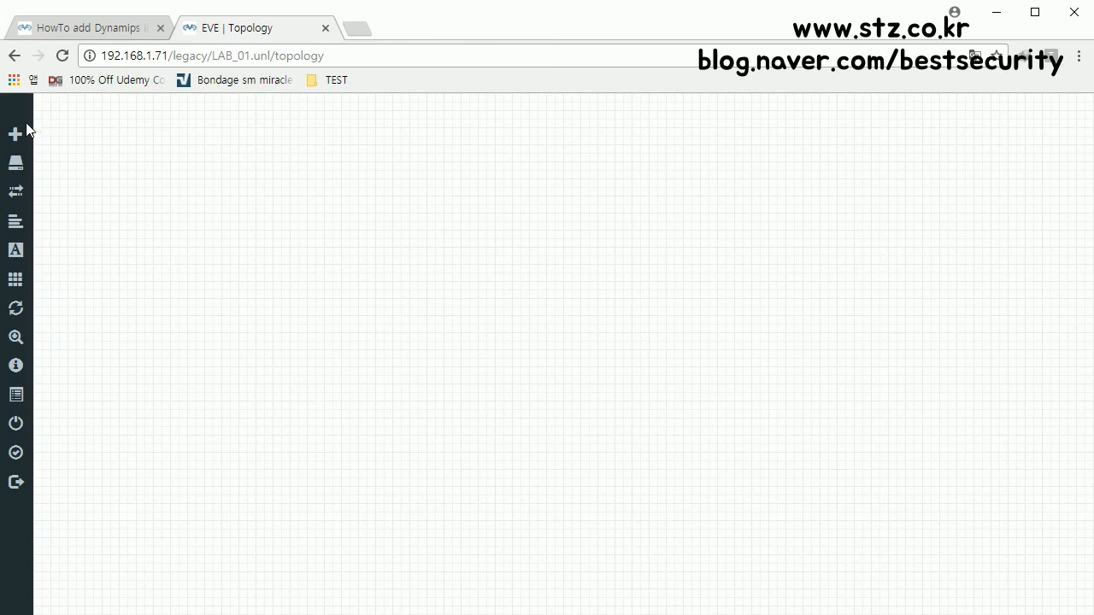
Step: Fill a Cisco IOS 3725 (Dynamips) node form with 2 nodes and a pasted Idle PC, then cancel it
{"action": "mouse_move", "coordinate": [19, 138]}
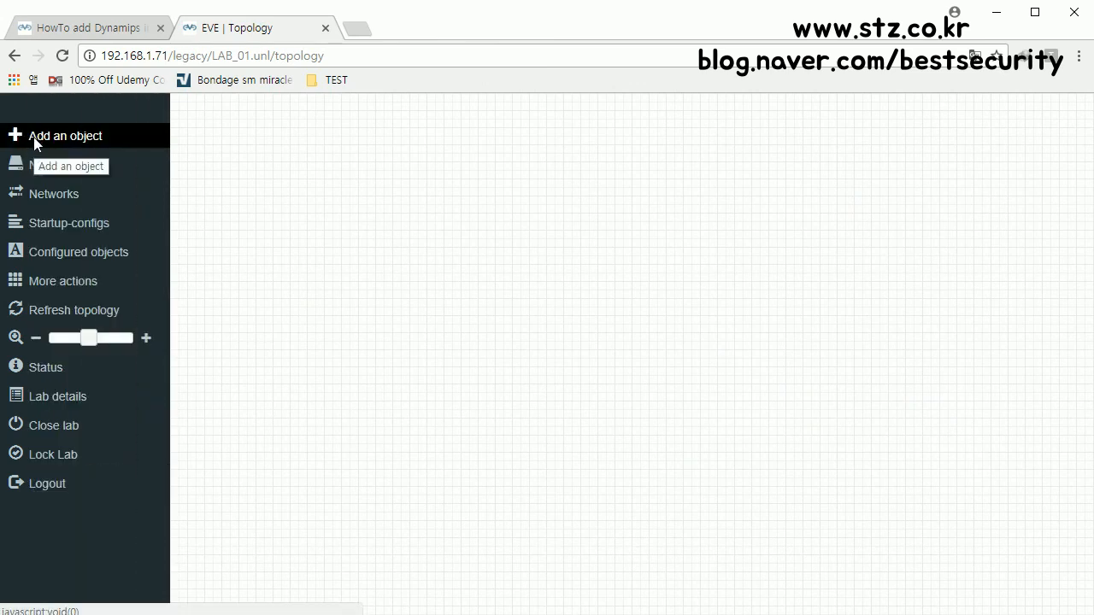
{"action": "left_click", "coordinate": [34, 137]}
{"action": "left_click", "coordinate": [53, 157]}
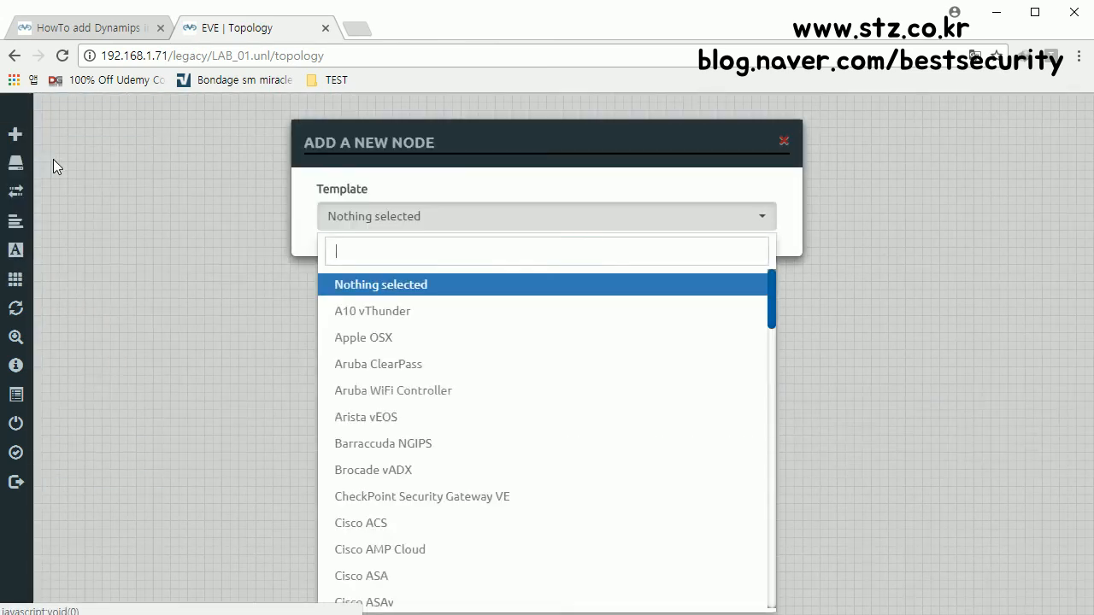
{"action": "scroll", "coordinate": [425, 371], "scroll_direction": "down", "scroll_amount": 5}
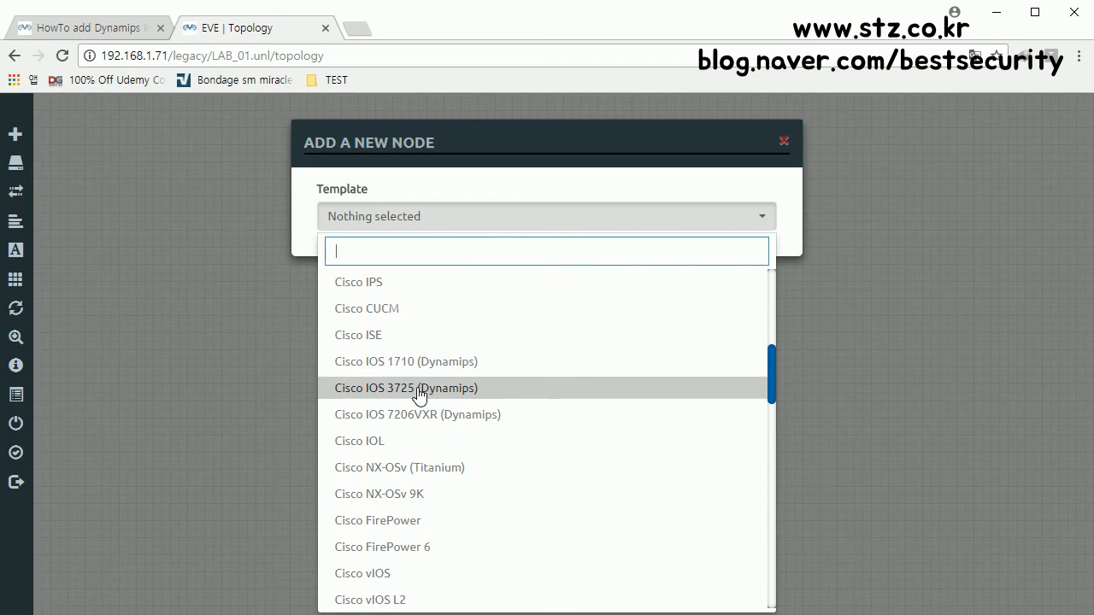
{"action": "left_click", "coordinate": [418, 388]}
{"action": "left_click", "coordinate": [355, 289]}
{"action": "key", "text": "ctrl+a"}
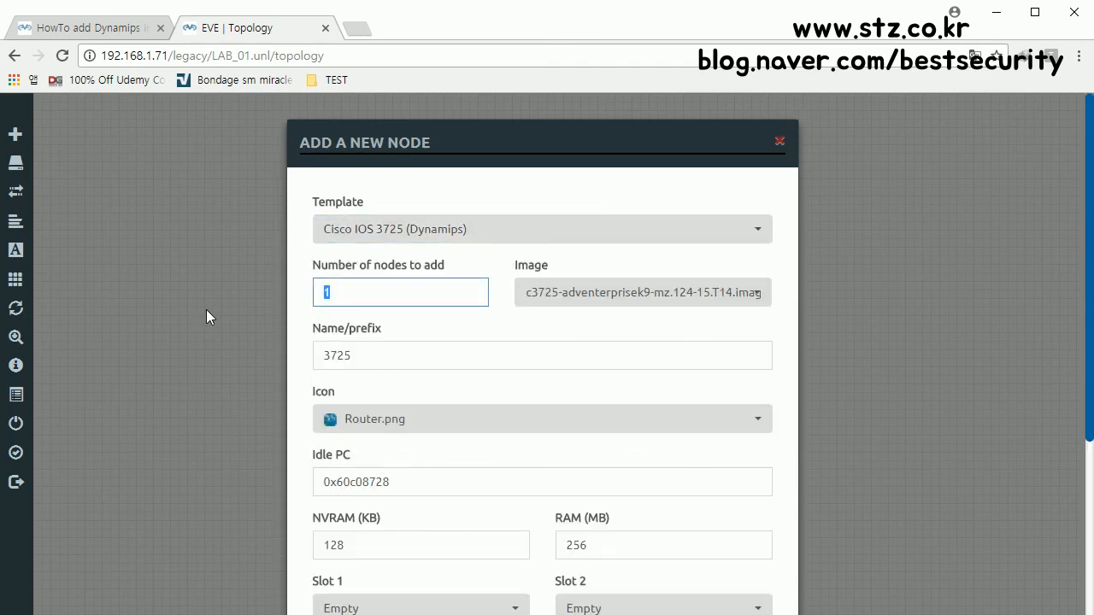
{"action": "type", "text": "2"}
{"action": "left_click_drag", "start_coordinate": [428, 483], "coordinate": [329, 479]}
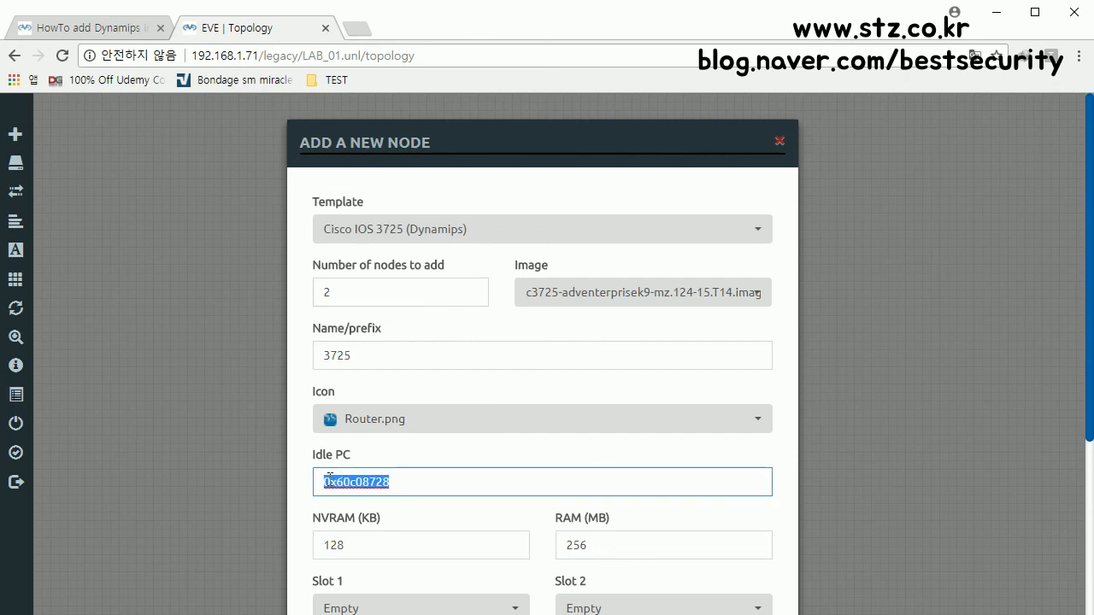
{"action": "type", "text": "0x60c086a8\""}
{"action": "key", "text": "BackSpace"}
{"action": "left_click_drag", "start_coordinate": [485, 151], "coordinate": [488, 135]}
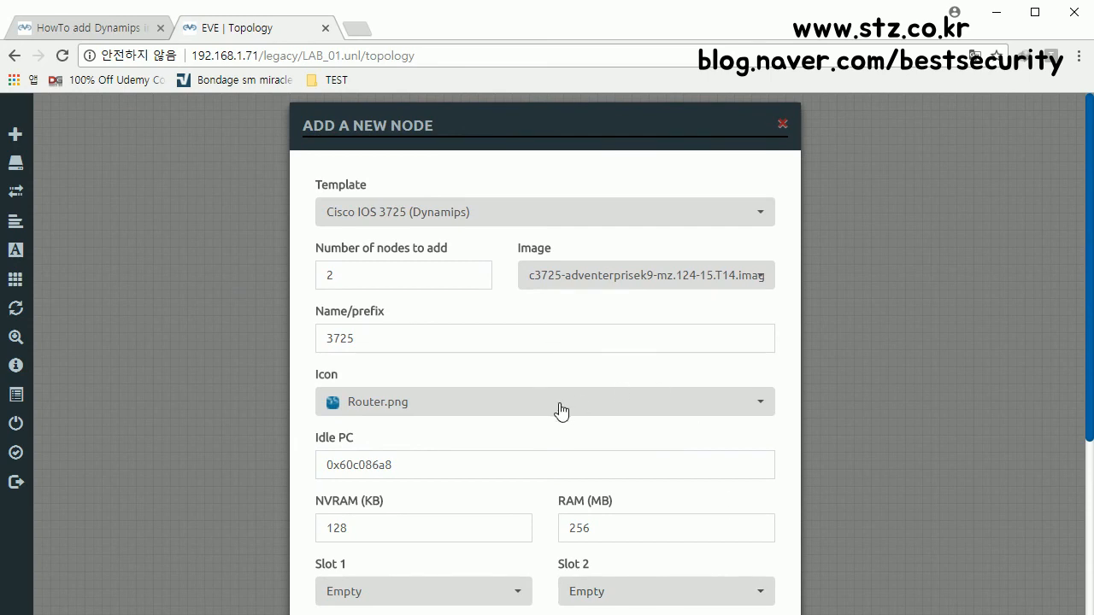
{"action": "left_click", "coordinate": [781, 127]}
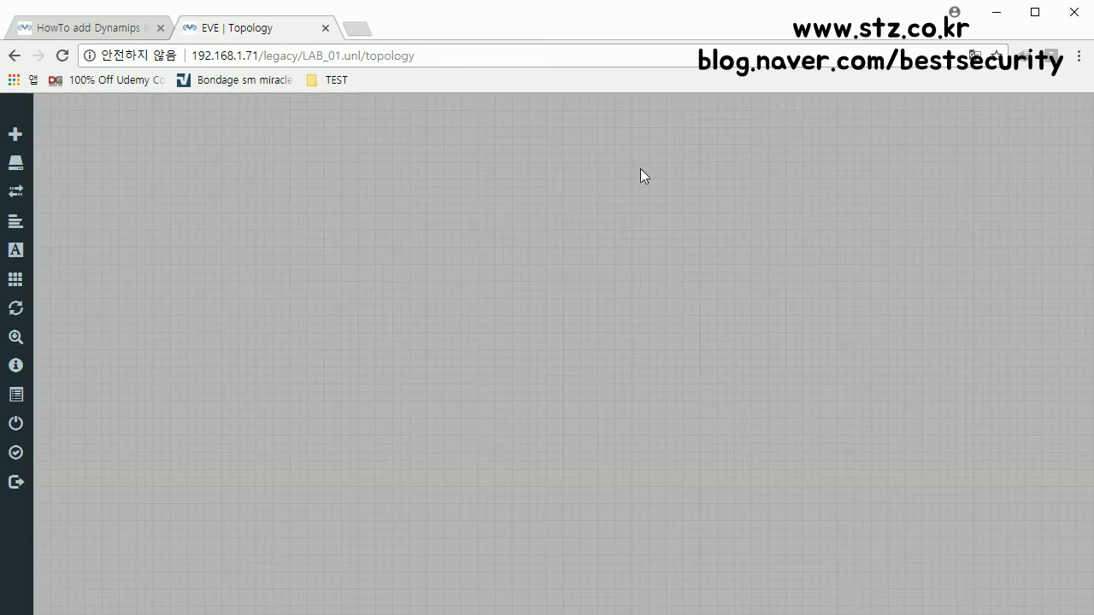
Step: Start a new Cisco IOS 3725 (Dynamips) node form, keeping its Idle PC and setting 2 nodes
{"action": "left_click", "coordinate": [14, 134]}
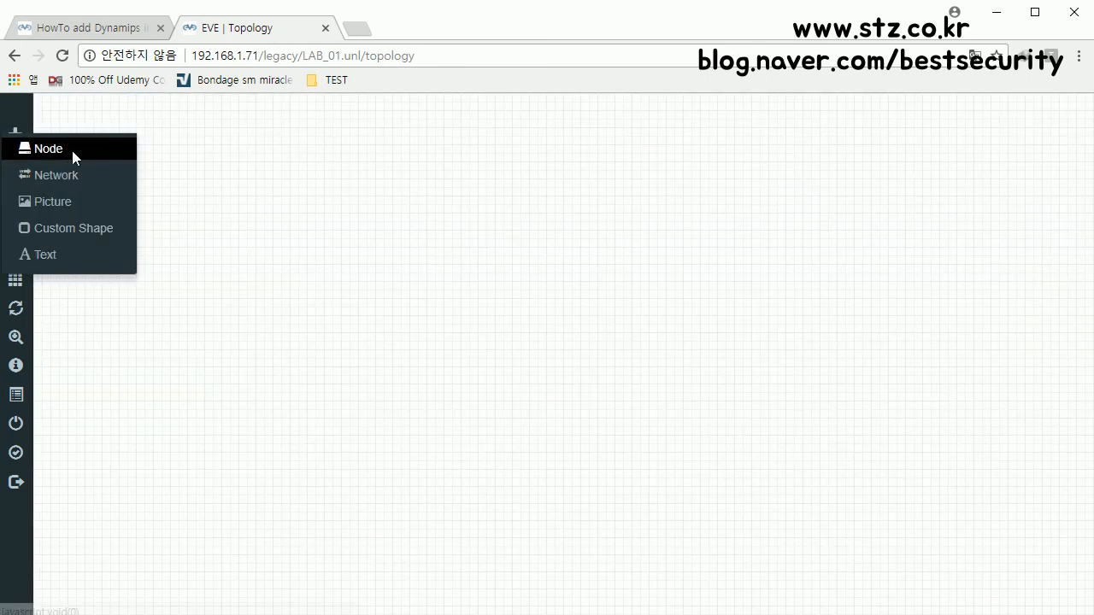
{"action": "left_click", "coordinate": [71, 150]}
{"action": "scroll", "coordinate": [462, 520], "scroll_direction": "down", "scroll_amount": 4}
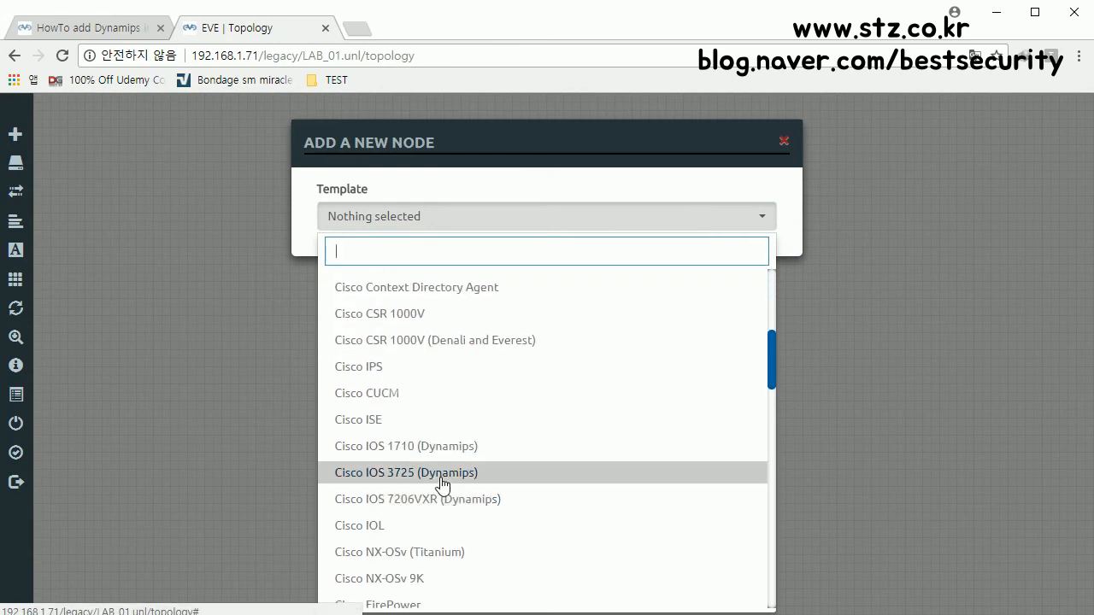
{"action": "left_click", "coordinate": [442, 477]}
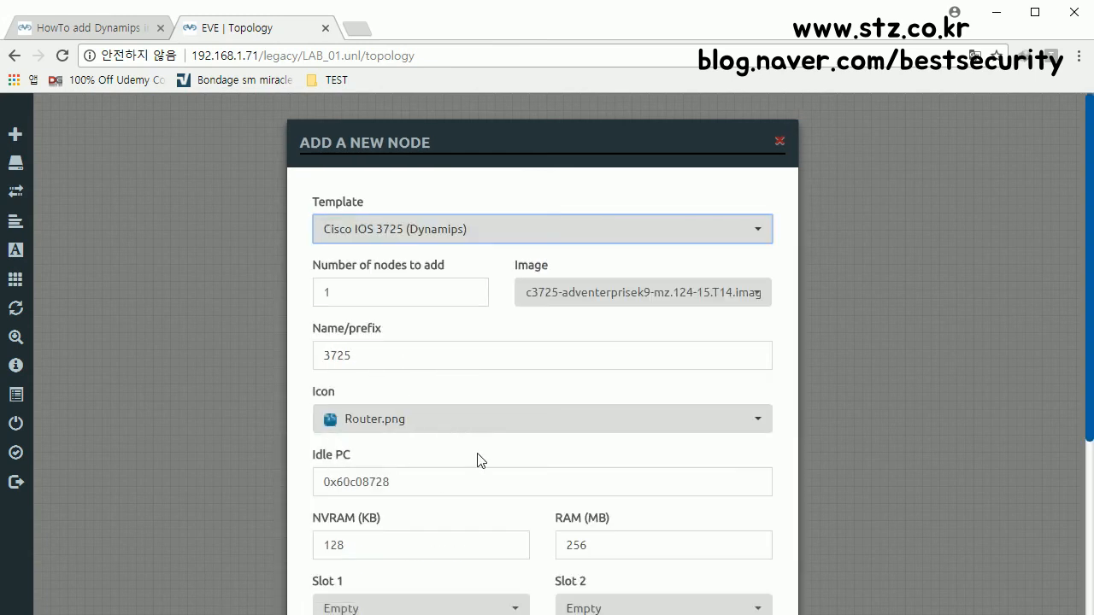
{"action": "left_click", "coordinate": [539, 482]}
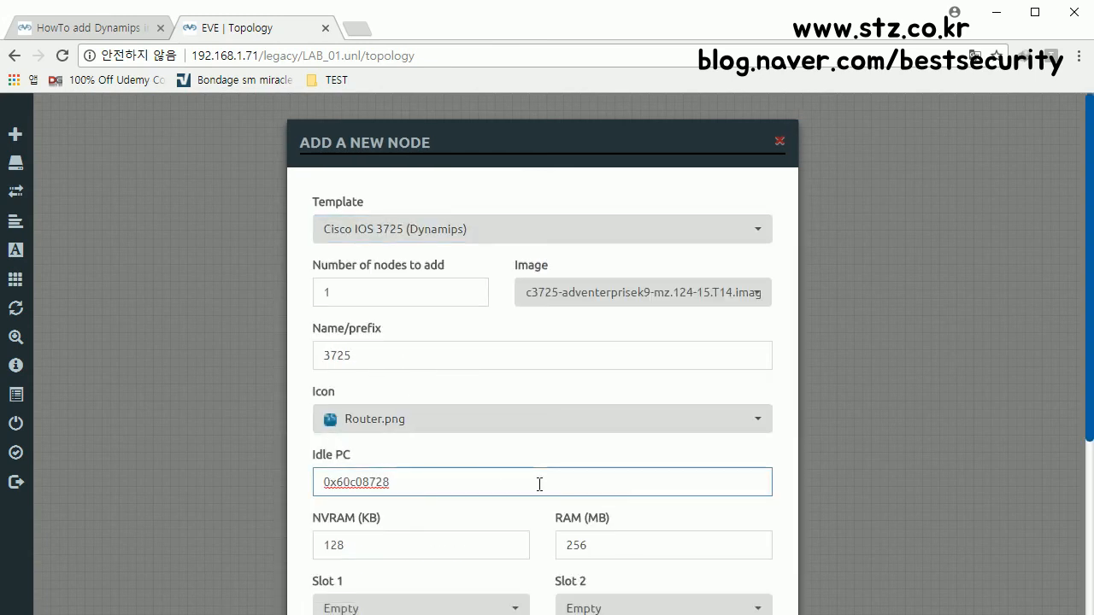
{"action": "type", "text": "0x60c086a8\""}
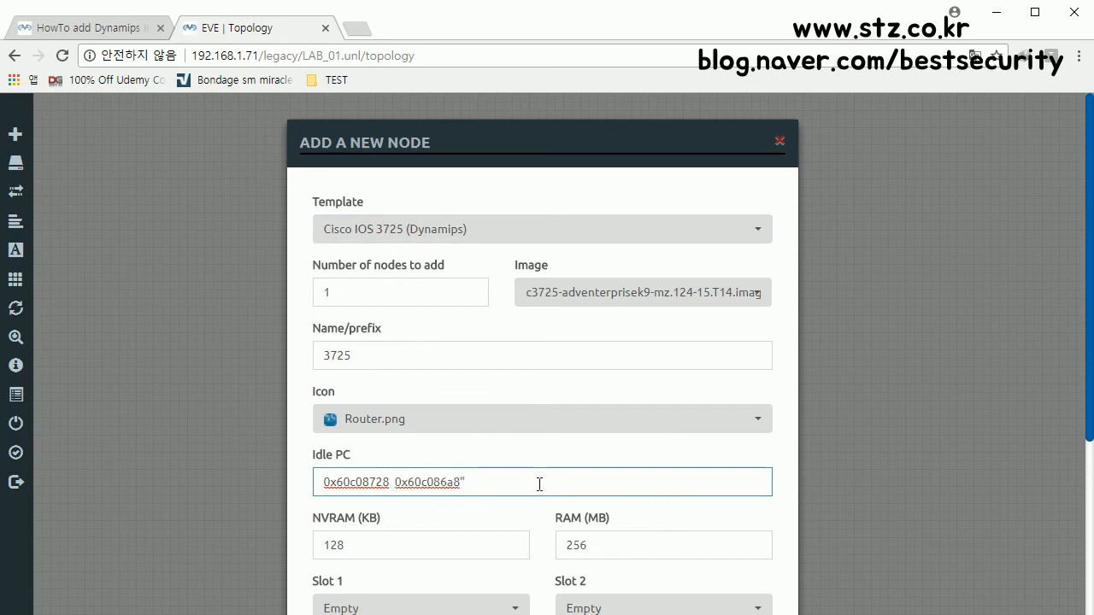
{"action": "key", "text": "BackSpace"}
{"action": "key", "text": "BackSpace"}
{"action": "key", "text": "BackSpace"}
{"action": "key", "text": "BackSpace"}
{"action": "key", "text": "BackSpace"}
{"action": "key", "text": "BackSpace"}
{"action": "key", "text": "BackSpace"}
{"action": "key", "text": "BackSpace"}
{"action": "key", "text": "BackSpace"}
{"action": "key", "text": "BackSpace"}
{"action": "left_click_drag", "start_coordinate": [354, 290], "coordinate": [186, 295]}
{"action": "type", "text": "2"}
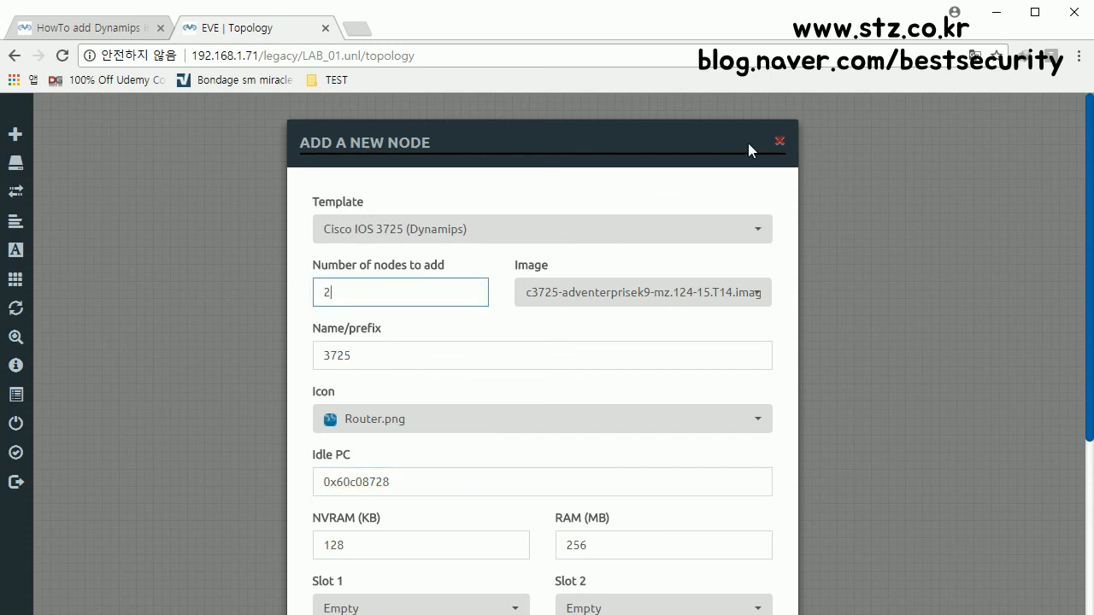
{"action": "scroll", "coordinate": [645, 170], "scroll_direction": "down", "scroll_amount": 1}
{"action": "scroll", "coordinate": [691, 324], "scroll_direction": "down", "scroll_amount": 3}
{"action": "scroll", "coordinate": [634, 312], "scroll_direction": "up", "scroll_amount": 3}
{"action": "scroll", "coordinate": [619, 471], "scroll_direction": "down", "scroll_amount": 3}
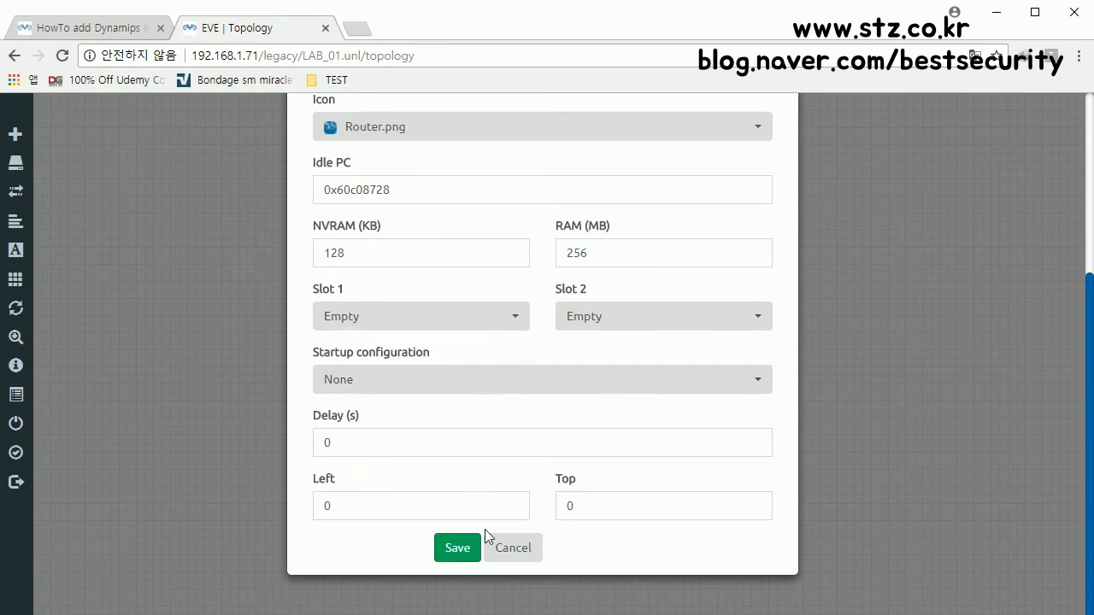
Step: Put NM-1FE-TX in Slot 1, leave Slot 2 empty, create both routers, and place 37251 middle-left
{"action": "left_click", "coordinate": [475, 323]}
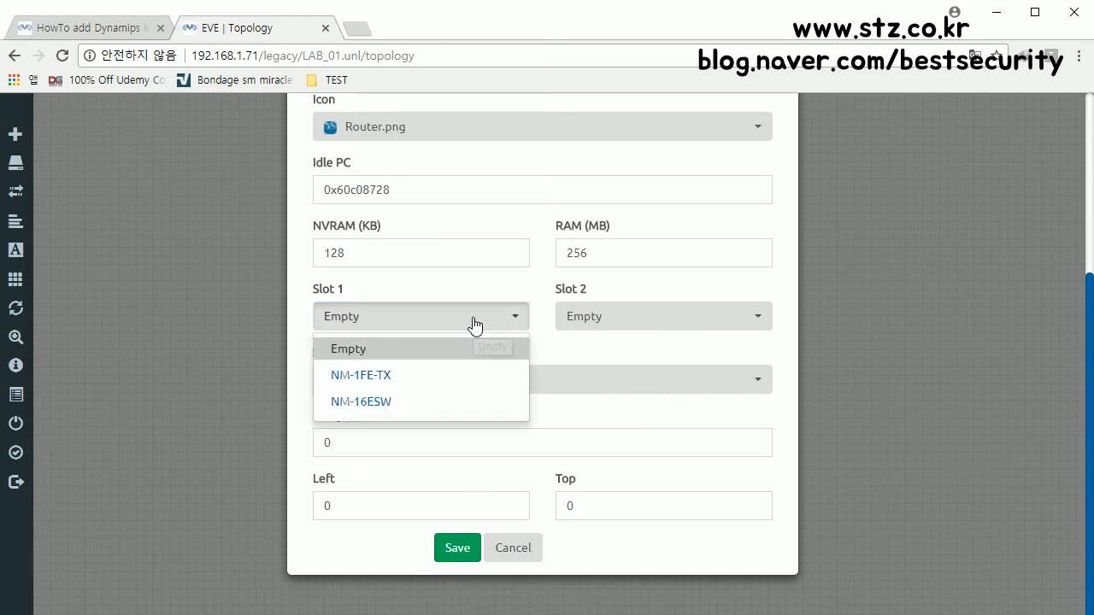
{"action": "left_click", "coordinate": [401, 383]}
{"action": "left_click", "coordinate": [600, 320]}
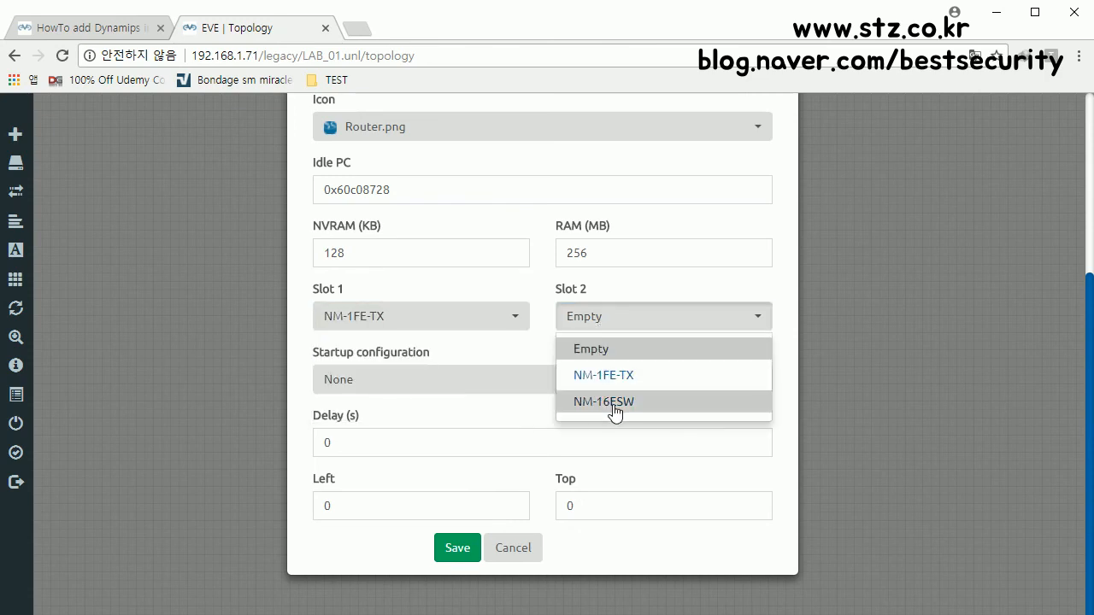
{"action": "left_click", "coordinate": [609, 321]}
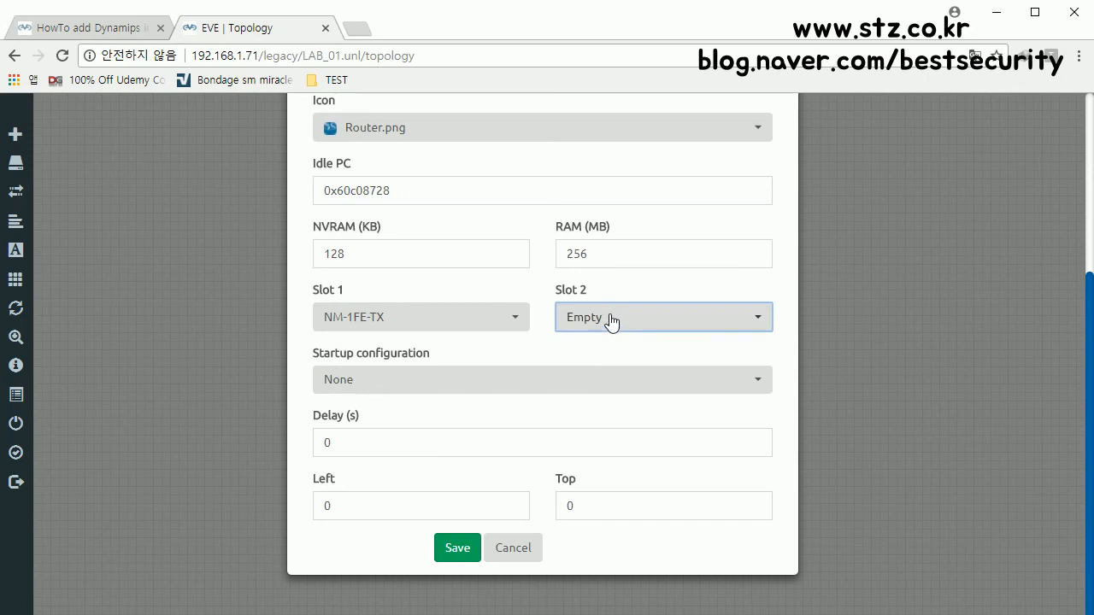
{"action": "scroll", "coordinate": [610, 323], "scroll_direction": "up", "scroll_amount": 3}
{"action": "scroll", "coordinate": [611, 323], "scroll_direction": "down", "scroll_amount": 3}
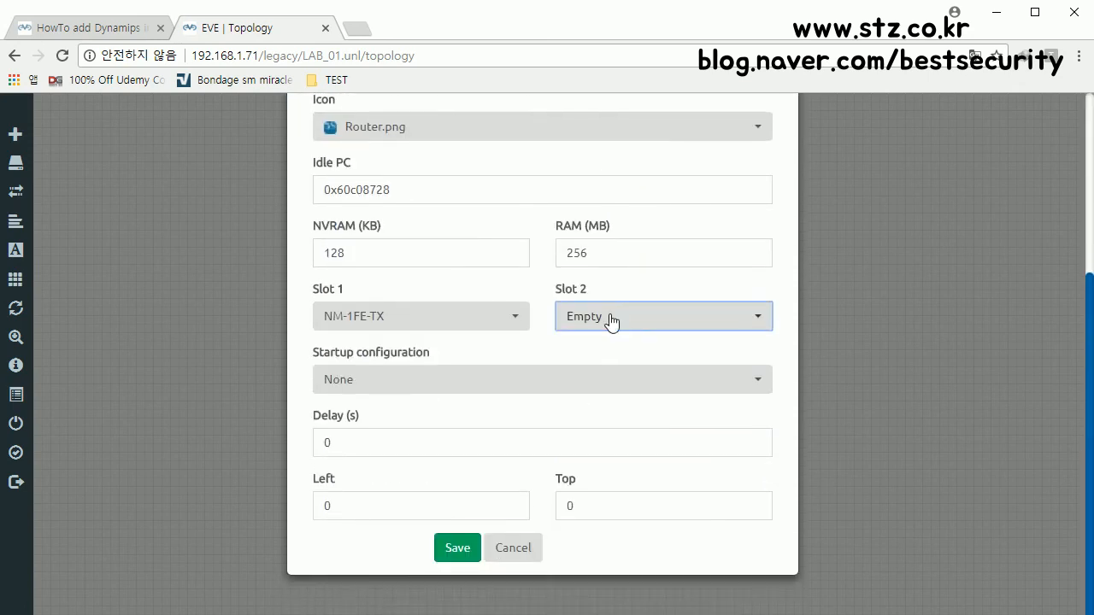
{"action": "left_click", "coordinate": [610, 320]}
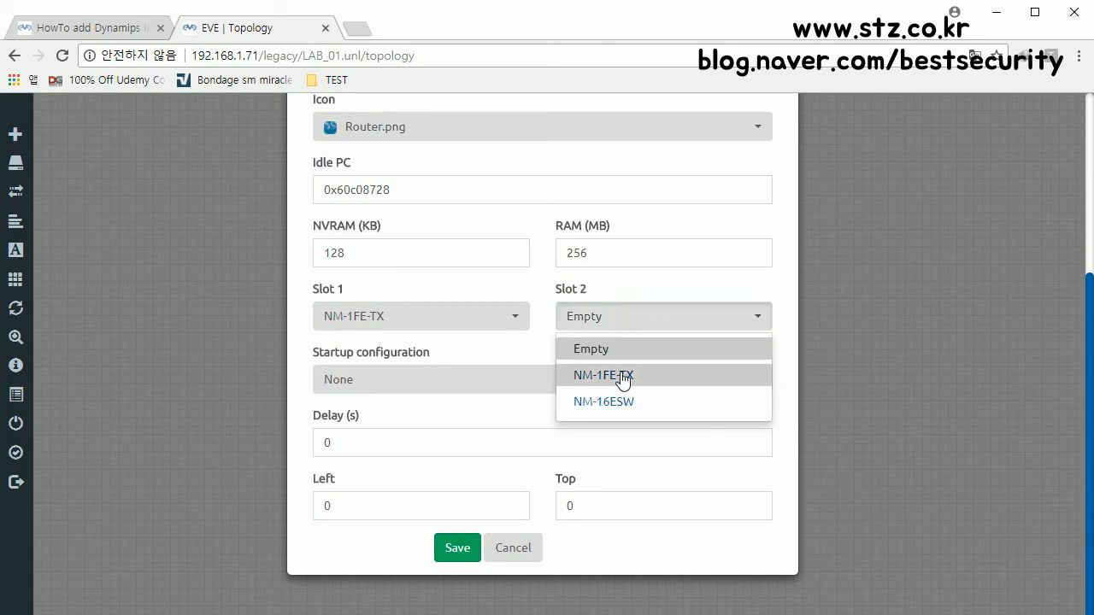
{"action": "left_click", "coordinate": [463, 326]}
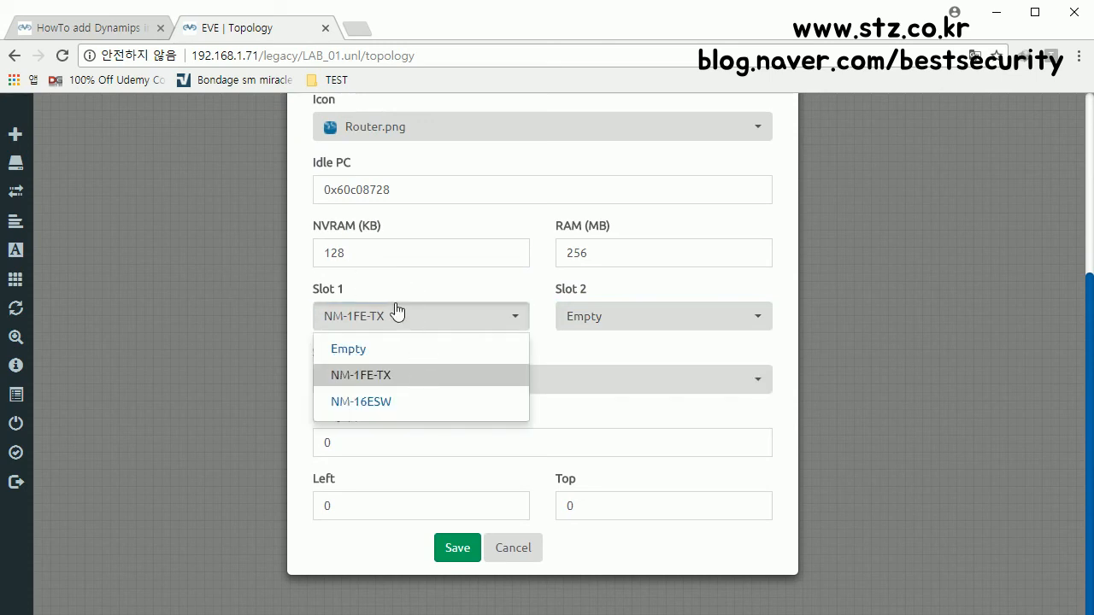
{"action": "left_click", "coordinate": [443, 294]}
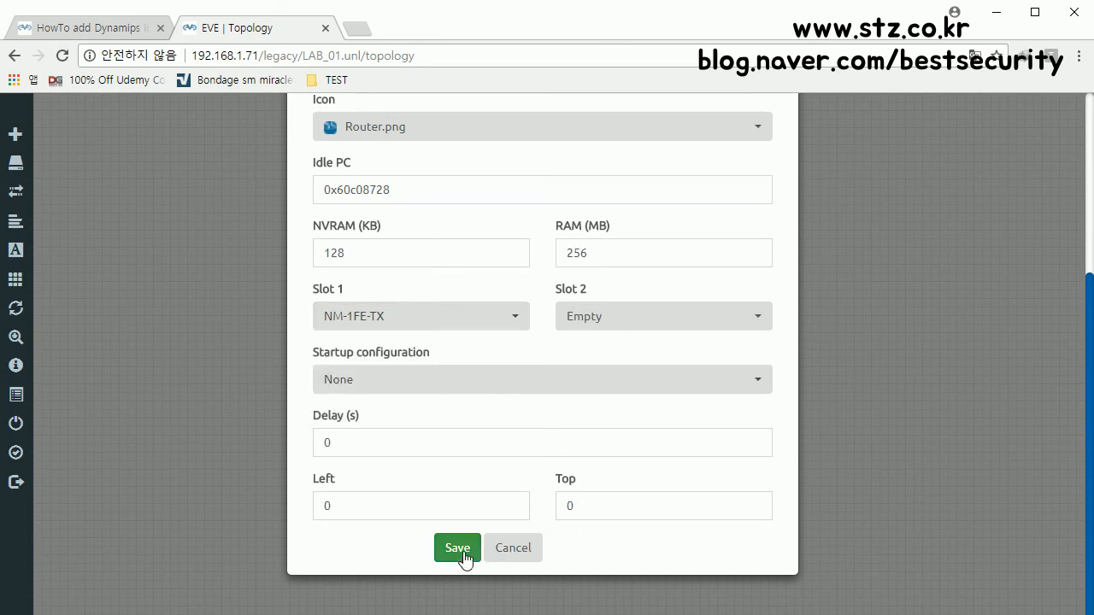
{"action": "left_click", "coordinate": [464, 553]}
{"action": "left_click_drag", "start_coordinate": [64, 114], "coordinate": [268, 335]}
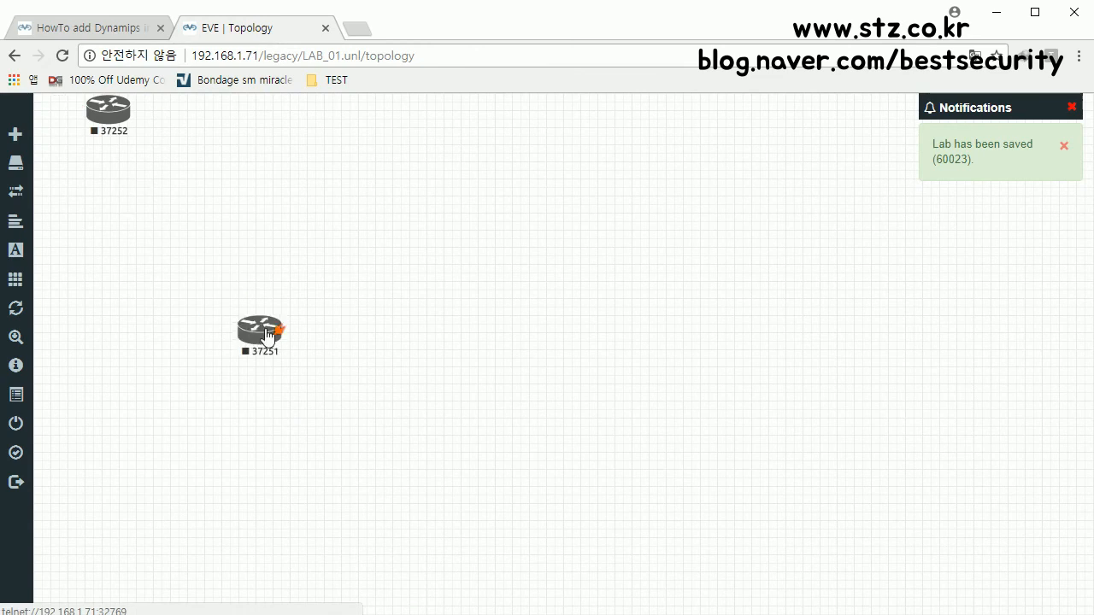
Step: Place 37252 right of 37251 and connect their fa0/0 interfaces with a horizontal link
{"action": "left_click_drag", "start_coordinate": [124, 119], "coordinate": [402, 336]}
{"action": "left_click_drag", "start_coordinate": [539, 344], "coordinate": [275, 326]}
{"action": "left_click", "coordinate": [606, 304]}
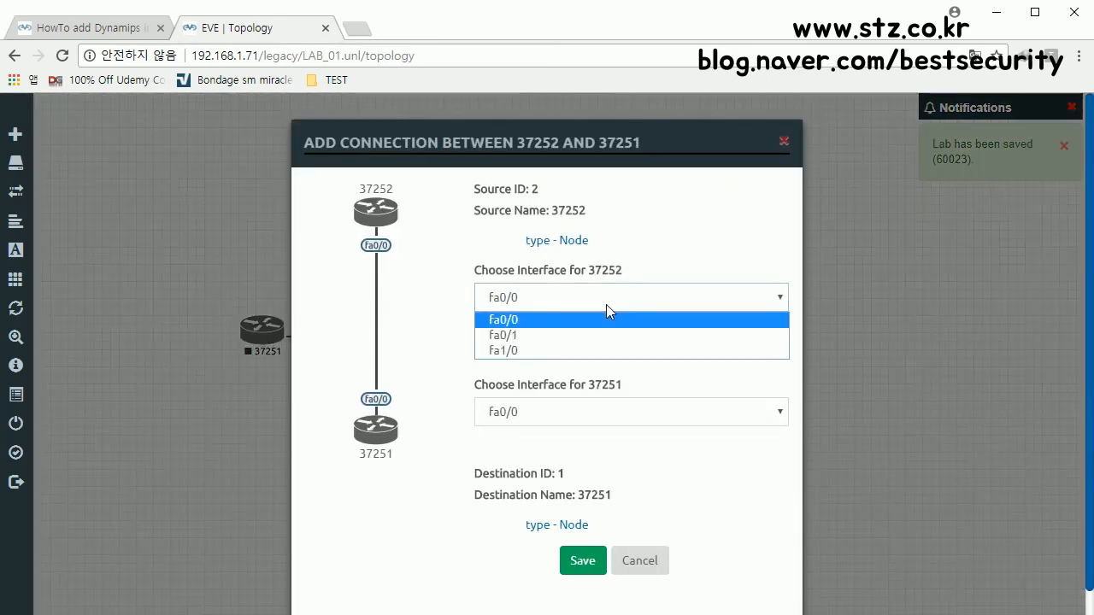
{"action": "left_click", "coordinate": [606, 304]}
{"action": "left_click", "coordinate": [552, 417]}
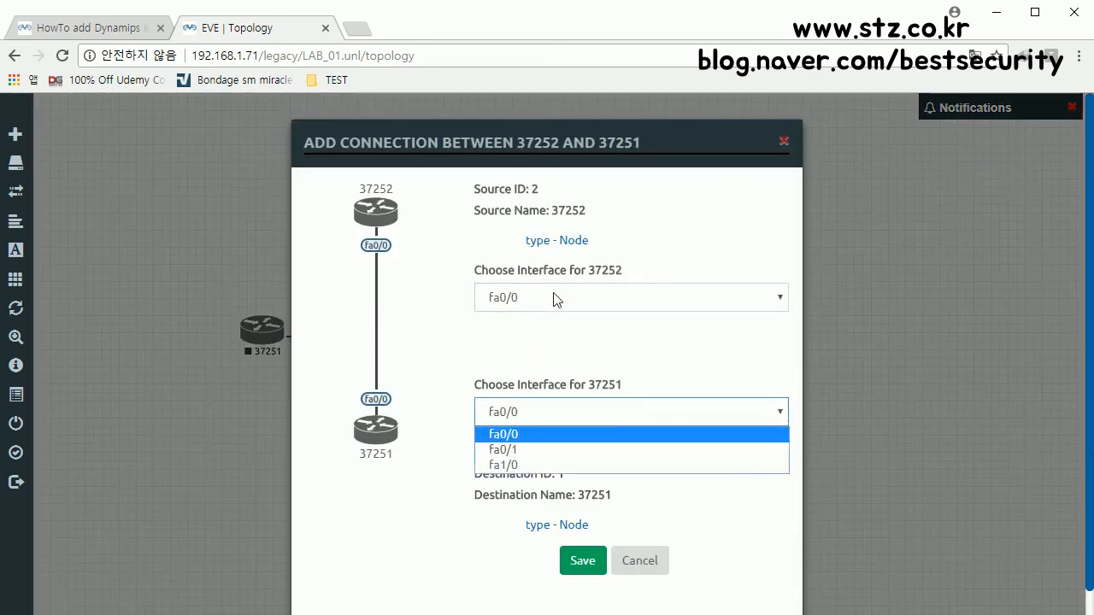
{"action": "left_click", "coordinate": [554, 297]}
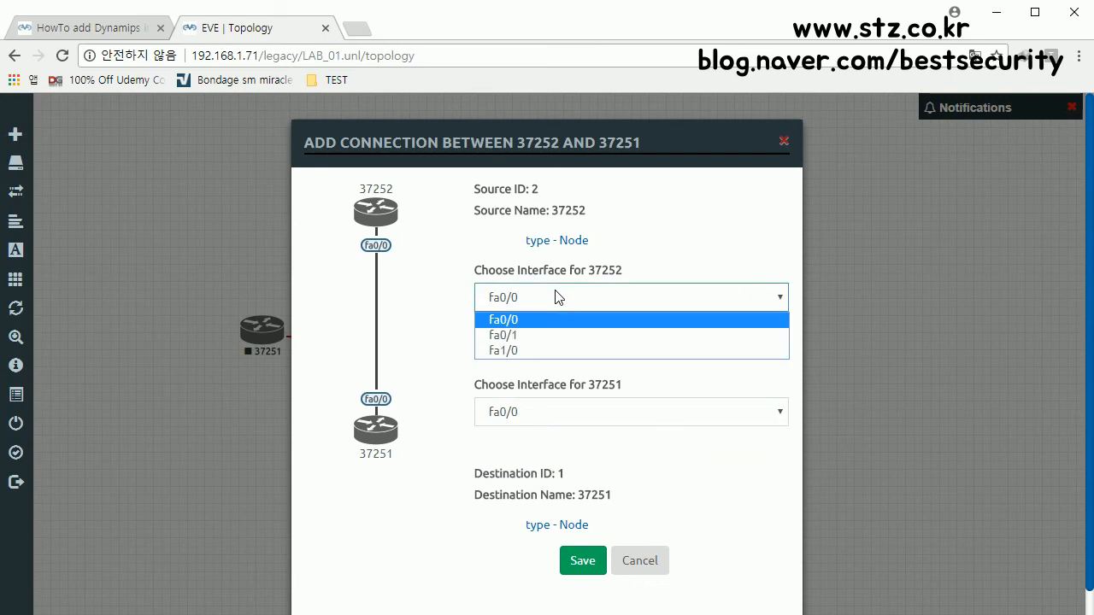
{"action": "left_click", "coordinate": [568, 322]}
{"action": "left_click", "coordinate": [518, 414]}
{"action": "left_click", "coordinate": [527, 413]}
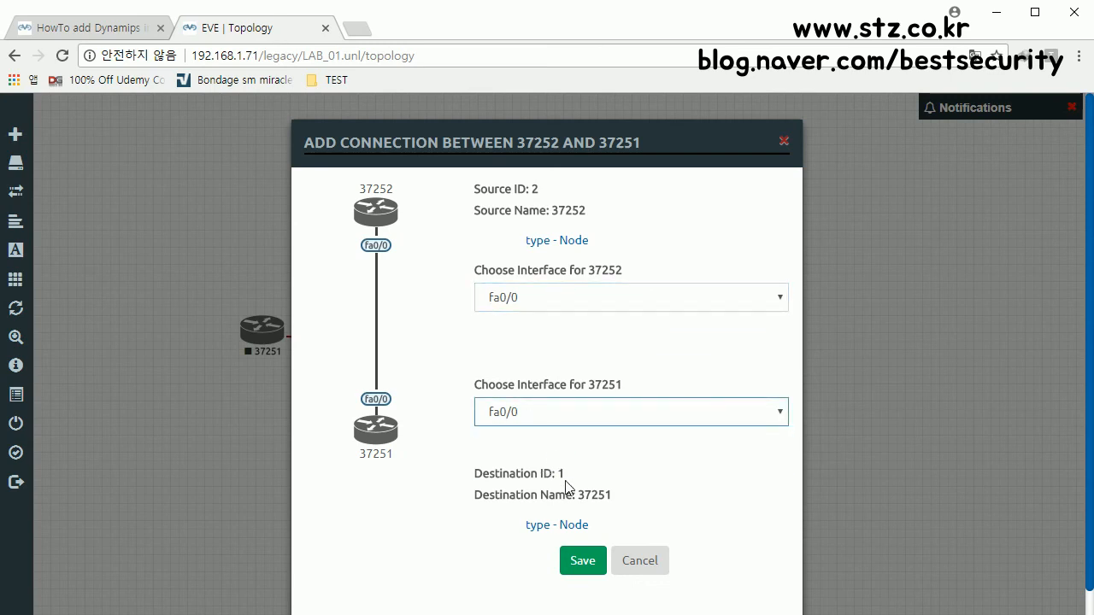
{"action": "left_click", "coordinate": [589, 571]}
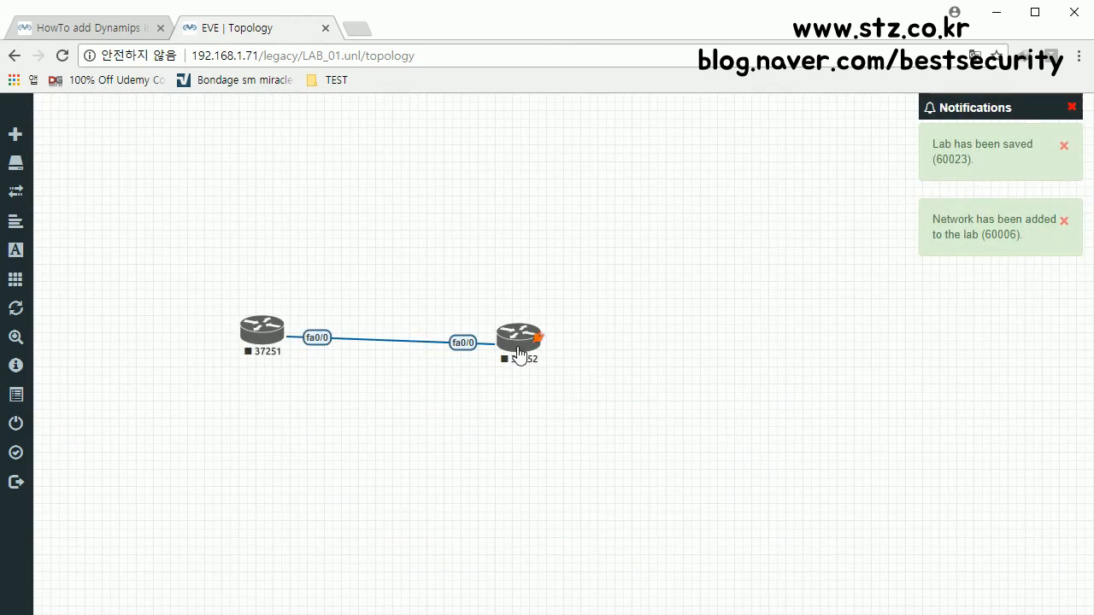
{"action": "left_click_drag", "start_coordinate": [533, 332], "coordinate": [531, 345]}
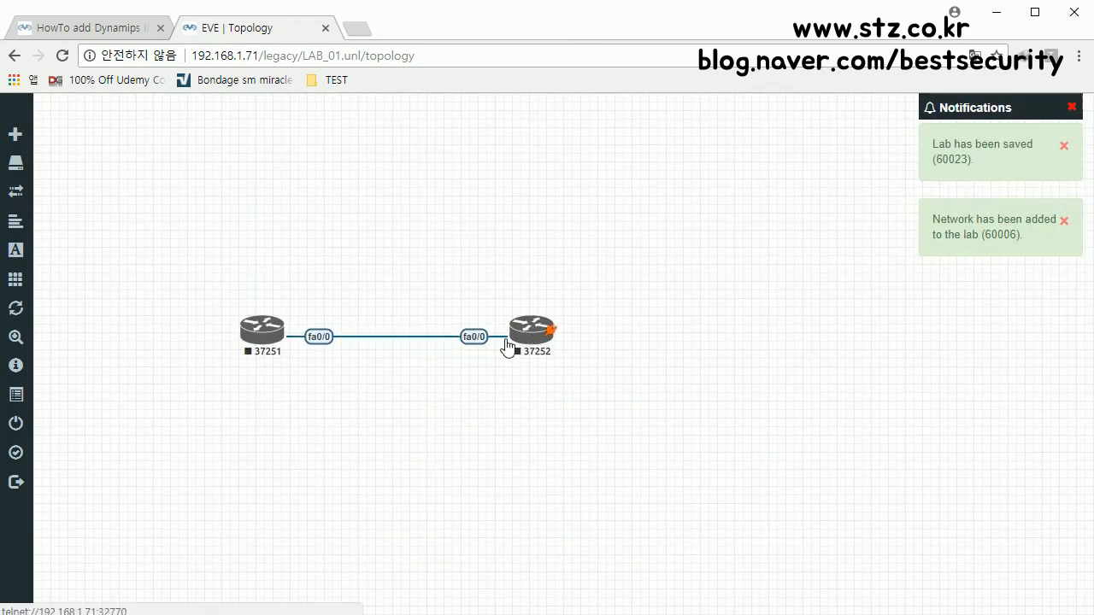
Step: Start router 37251 and then router 37252 from their context menus
{"action": "right_click", "coordinate": [262, 333]}
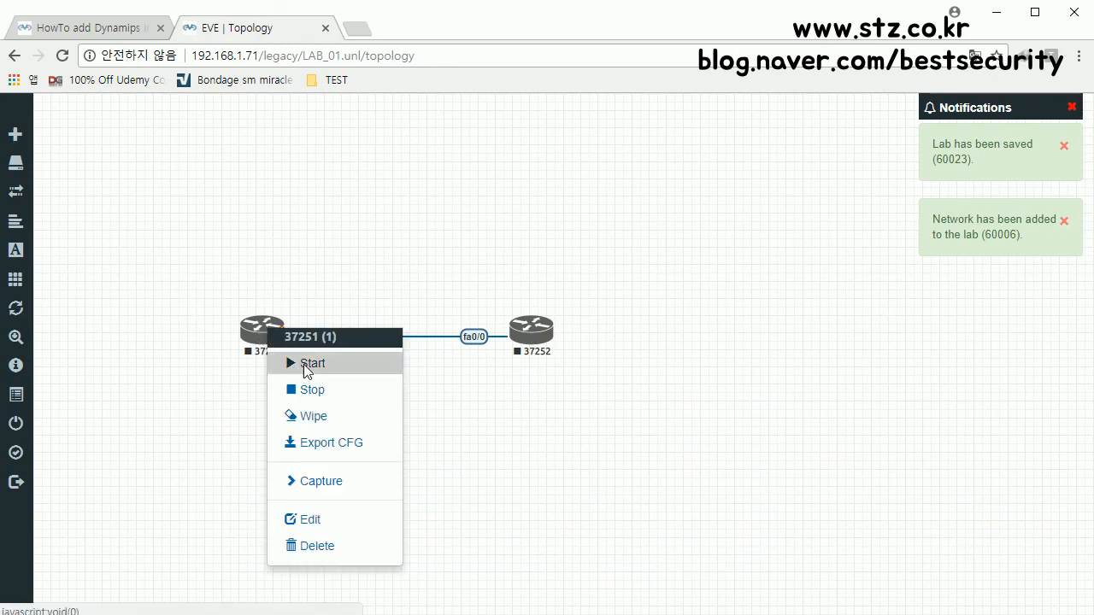
{"action": "left_click", "coordinate": [310, 363]}
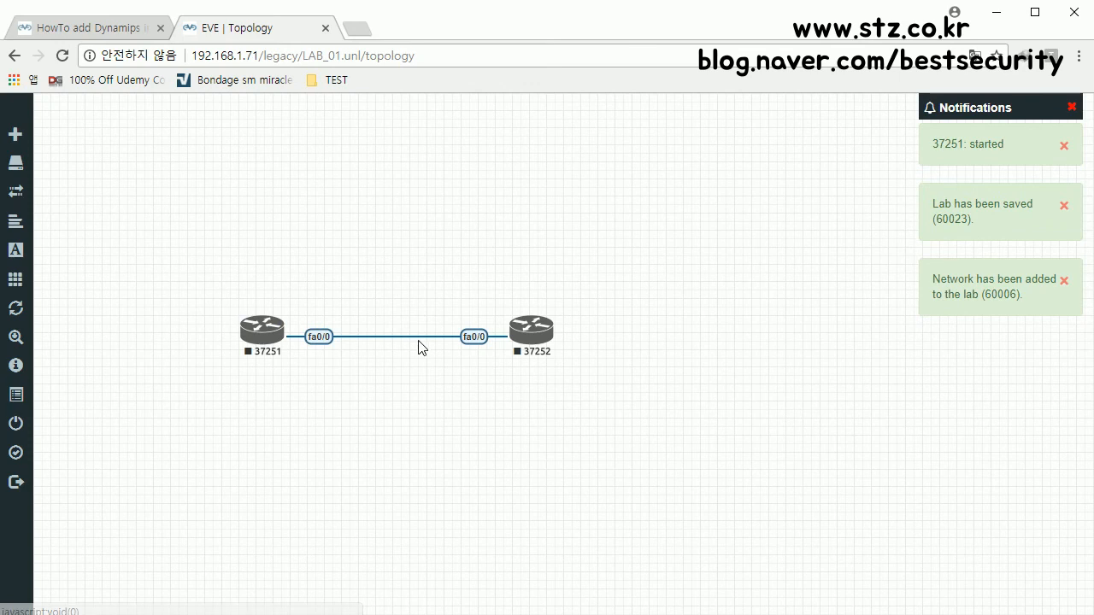
{"action": "right_click", "coordinate": [531, 334]}
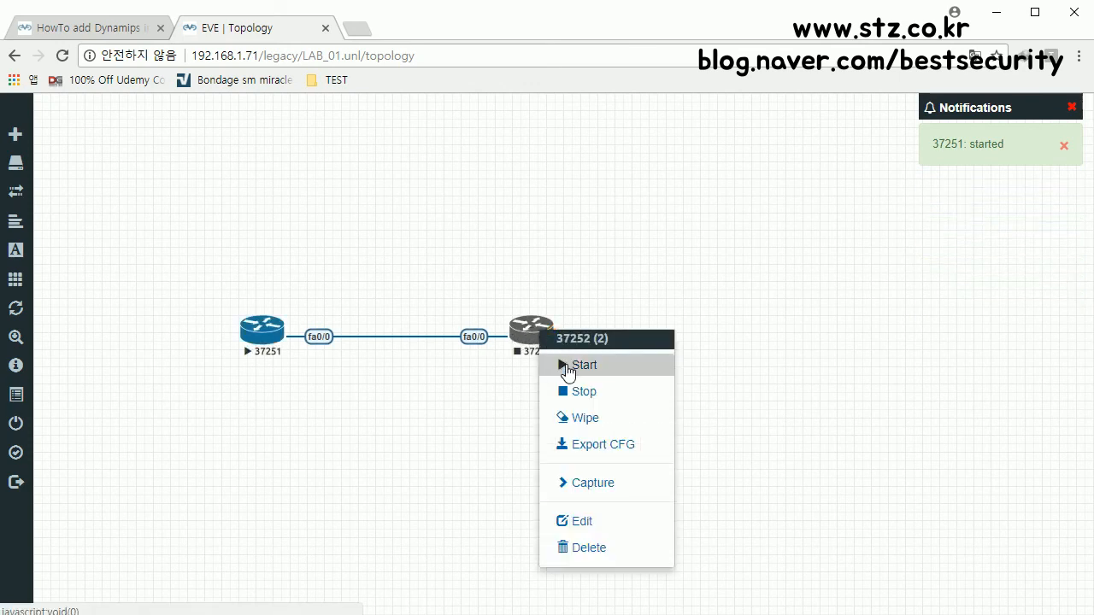
{"action": "left_click", "coordinate": [568, 365]}
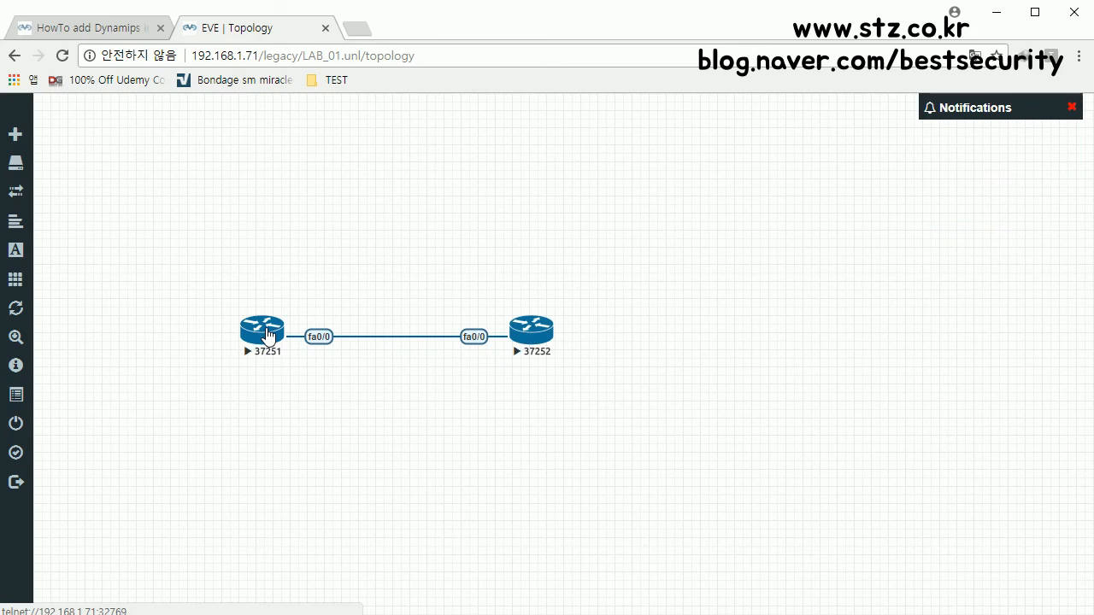
Step: Open the EVE-NG Windows Client Side page from the Downloads menu
{"action": "left_click", "coordinate": [88, 26]}
{"action": "scroll", "coordinate": [324, 231], "scroll_direction": "up", "scroll_amount": 15}
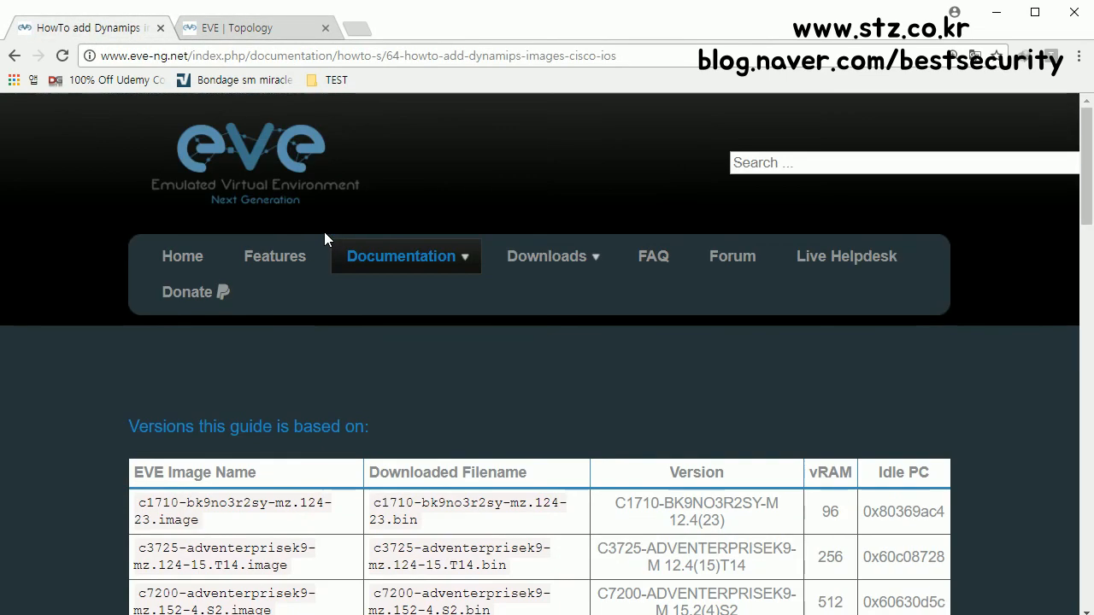
{"action": "mouse_move", "coordinate": [554, 260]}
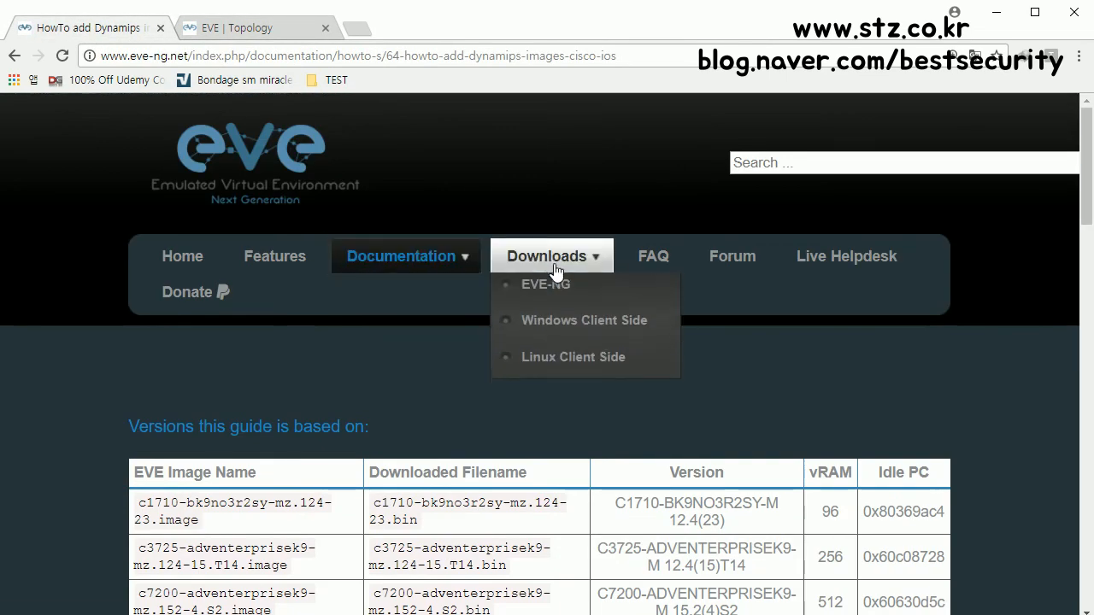
{"action": "left_click", "coordinate": [576, 326]}
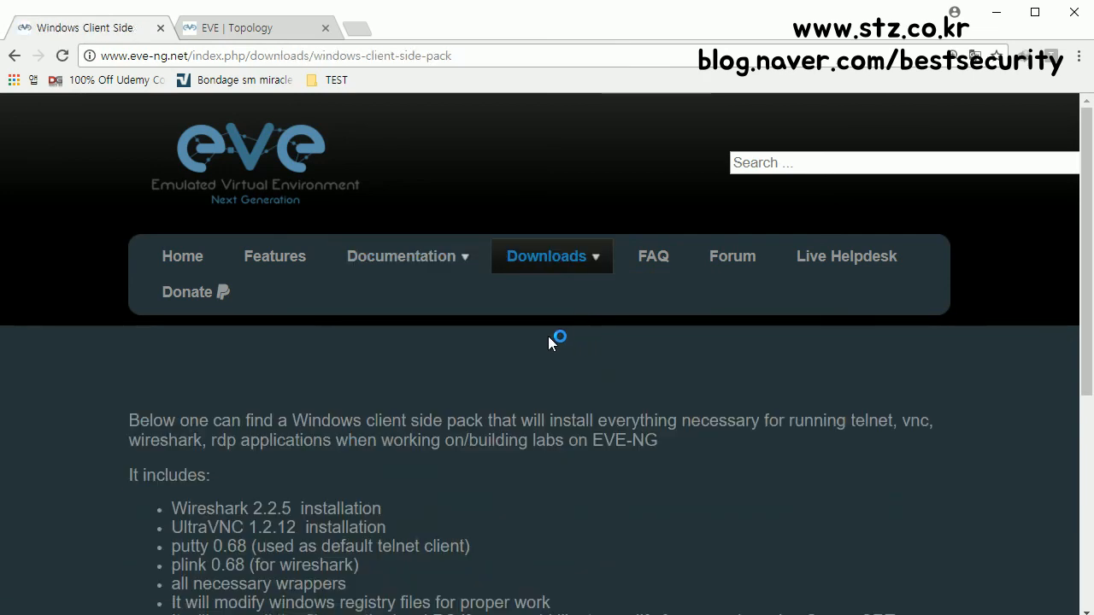
{"action": "scroll", "coordinate": [548, 335], "scroll_direction": "down", "scroll_amount": 5}
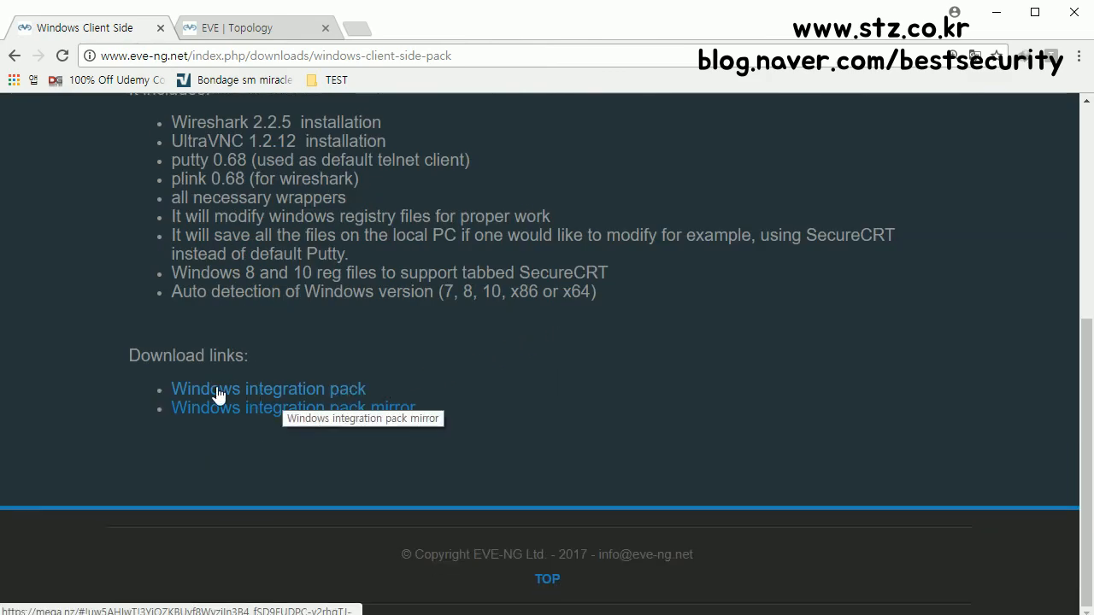
{"action": "scroll", "coordinate": [453, 282], "scroll_direction": "up", "scroll_amount": 5}
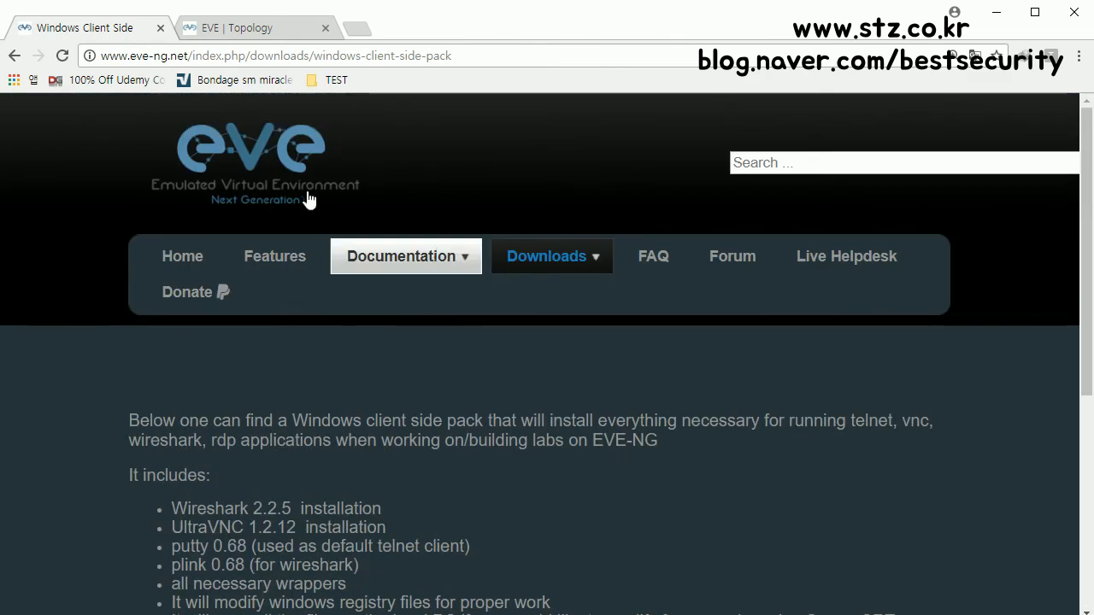
{"action": "mouse_move", "coordinate": [552, 258]}
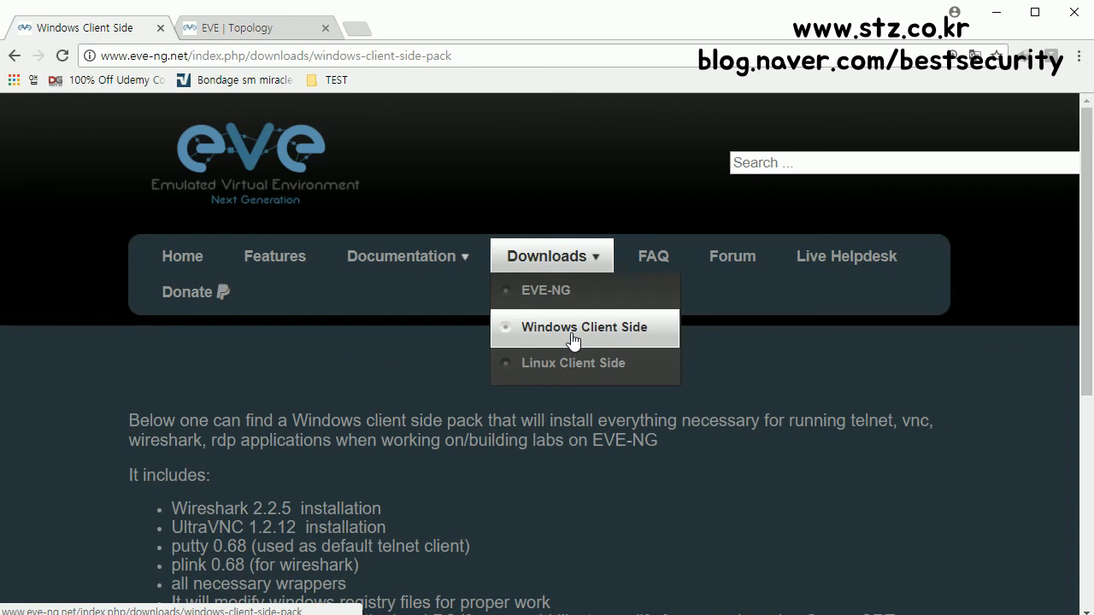
{"action": "left_click", "coordinate": [573, 335]}
{"action": "scroll", "coordinate": [492, 364], "scroll_direction": "down", "scroll_amount": 1}
{"action": "scroll", "coordinate": [493, 365], "scroll_direction": "down", "scroll_amount": 3}
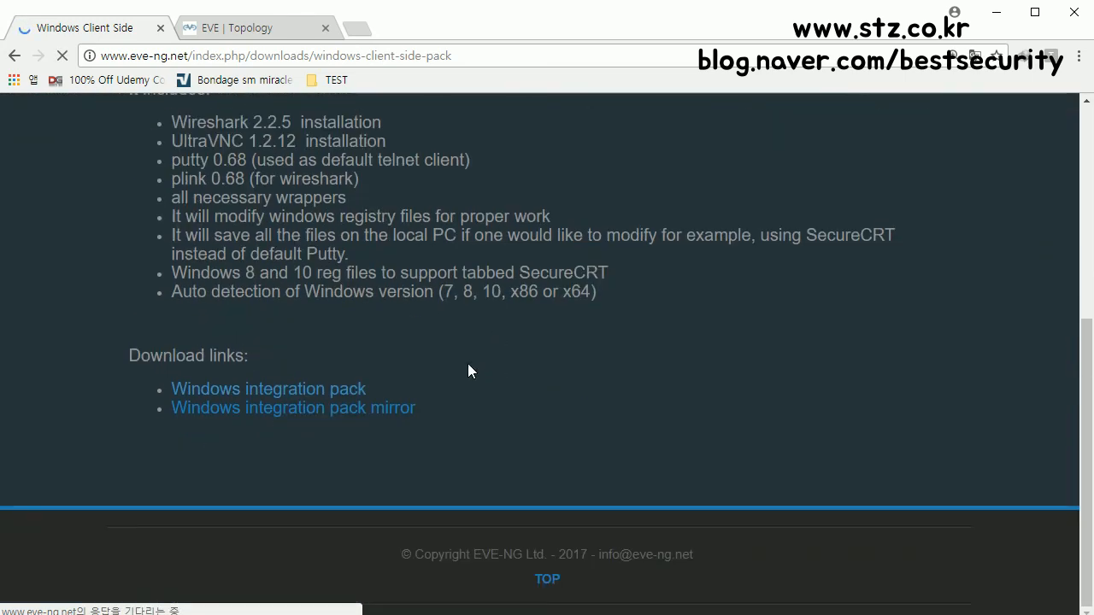
Step: Download EVE-NG-Win-Client-Pack.exe from the MEGA mirror and launch its installer
{"action": "left_click", "coordinate": [293, 398]}
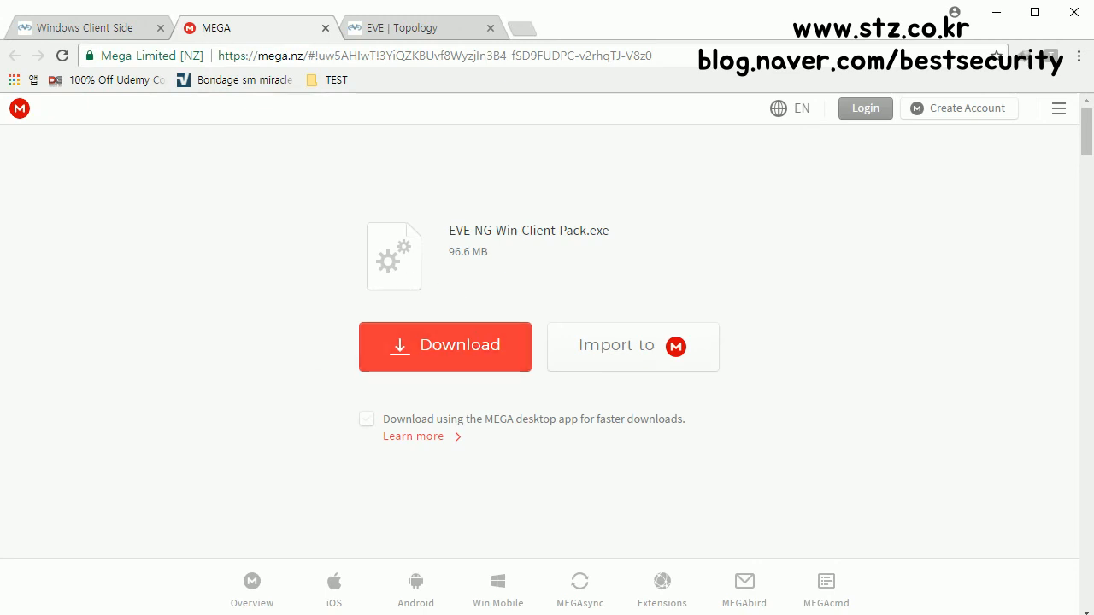
{"action": "left_click", "coordinate": [444, 346]}
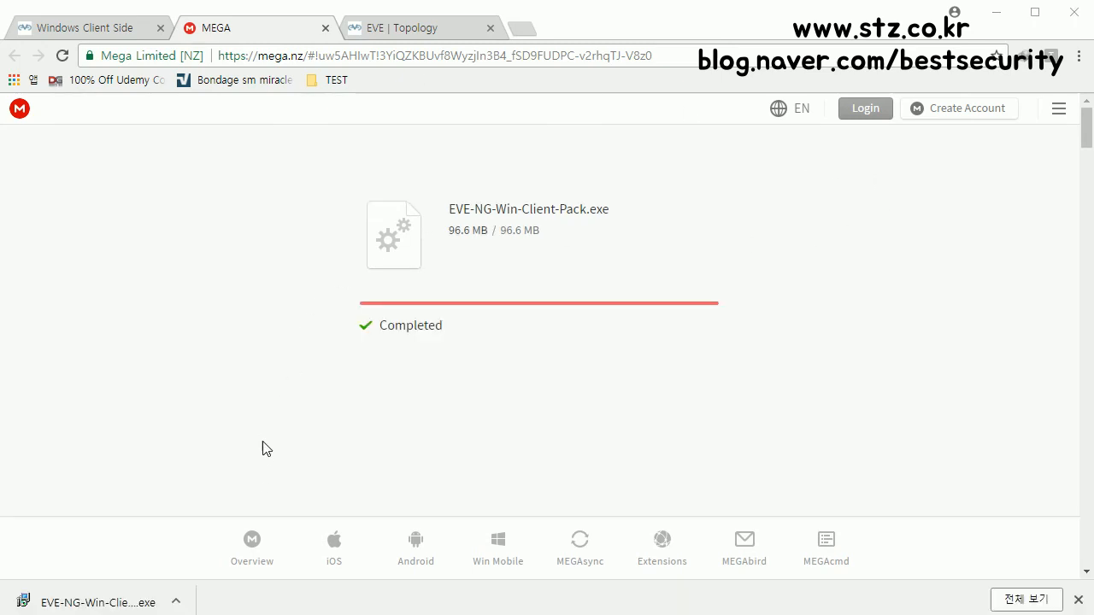
{"action": "left_click", "coordinate": [176, 601]}
{"action": "left_click", "coordinate": [250, 571]}
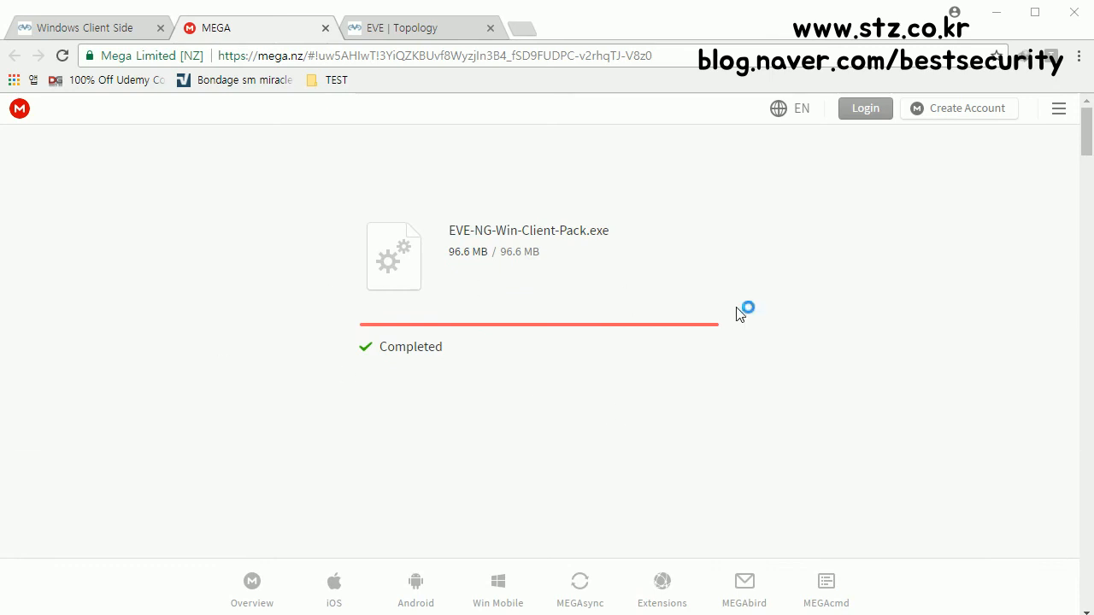
{"action": "left_click_drag", "start_coordinate": [550, 155], "coordinate": [434, 153]}
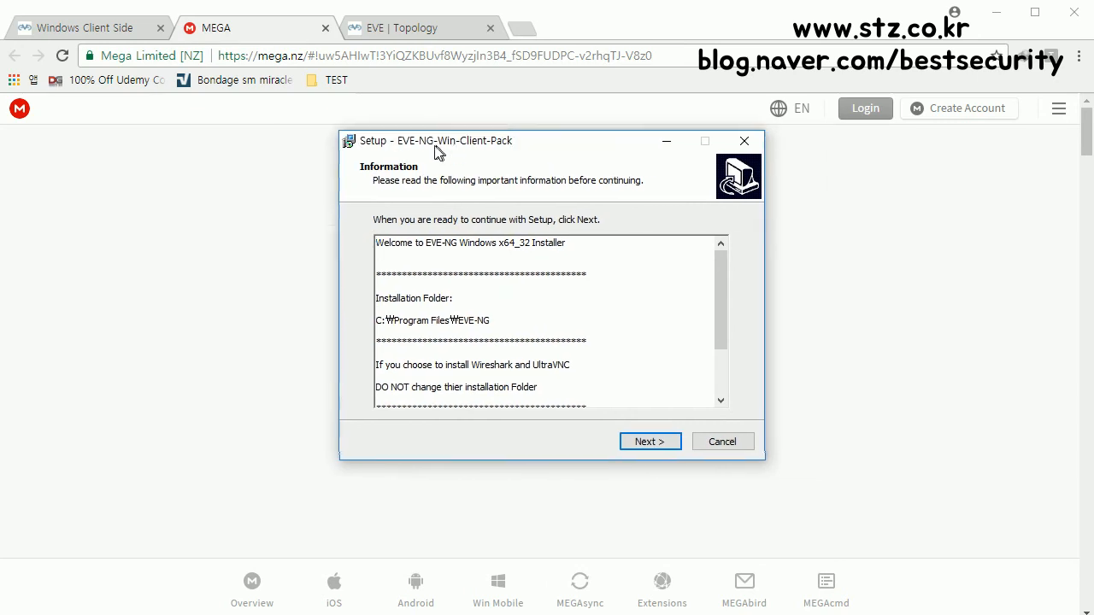
Step: Accept the Information page, keep all components, and start the client pack installation
{"action": "left_click", "coordinate": [645, 443]}
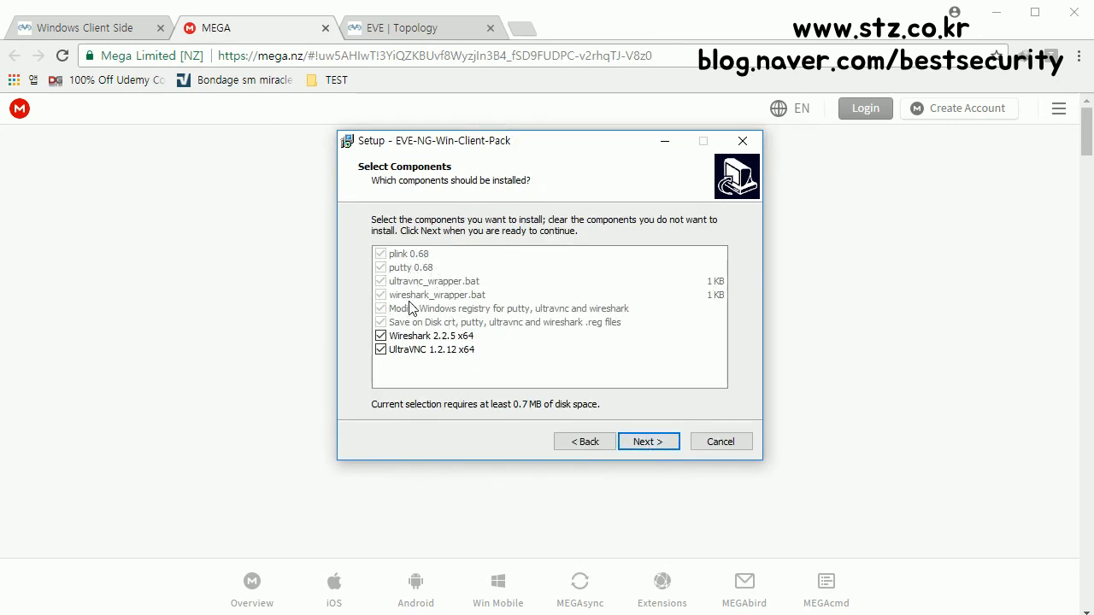
{"action": "left_click", "coordinate": [642, 444]}
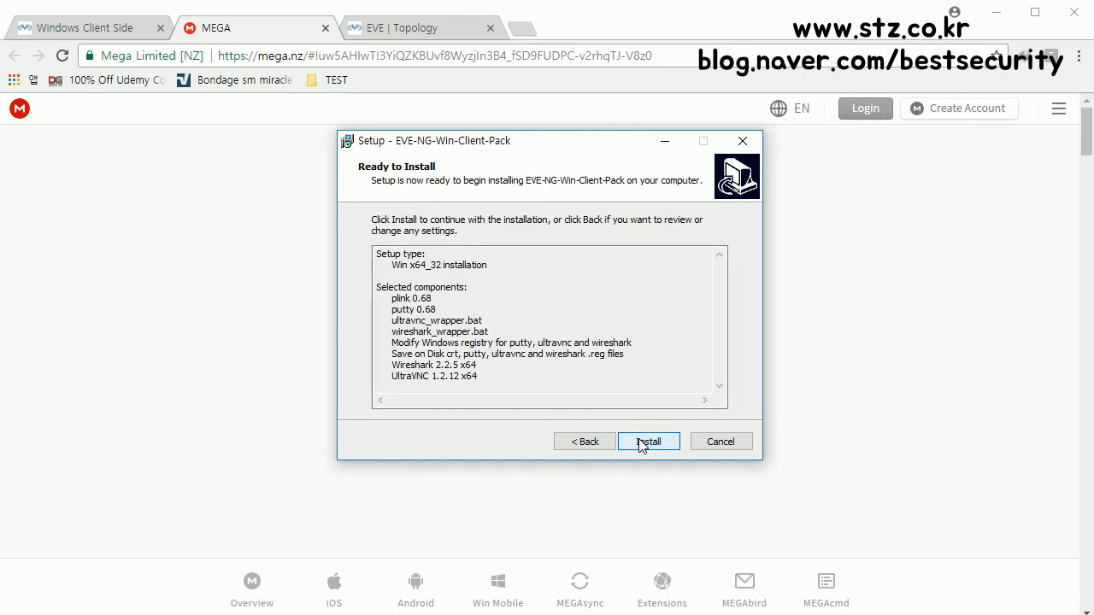
{"action": "left_click", "coordinate": [642, 443]}
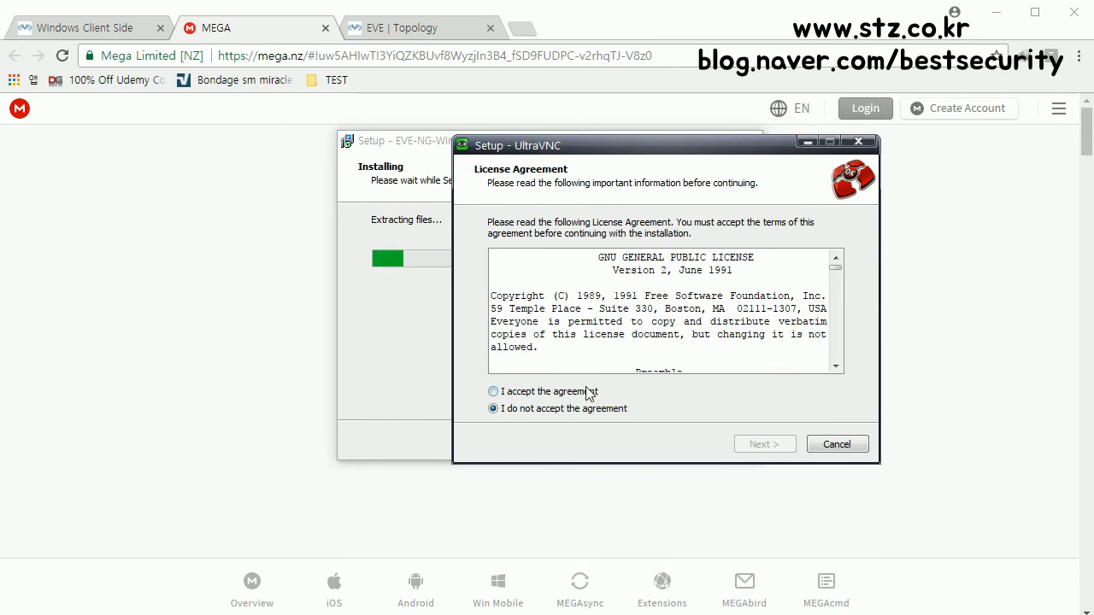
Step: Accept the UltraVNC GPL licence and keep the default install folder
{"action": "left_click", "coordinate": [588, 392]}
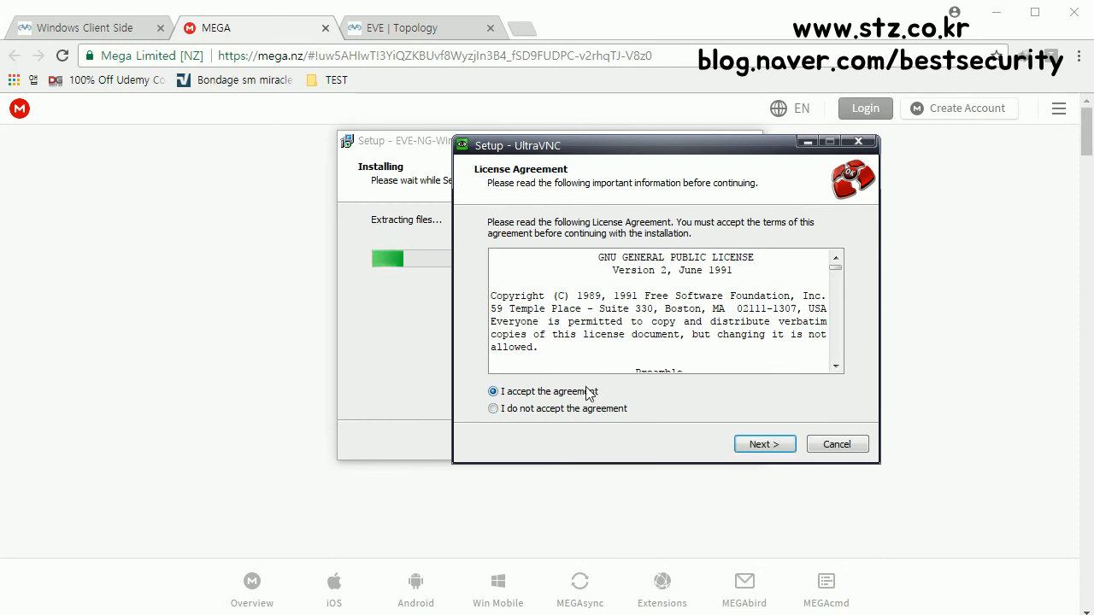
{"action": "left_click", "coordinate": [782, 449]}
{"action": "left_click", "coordinate": [783, 446]}
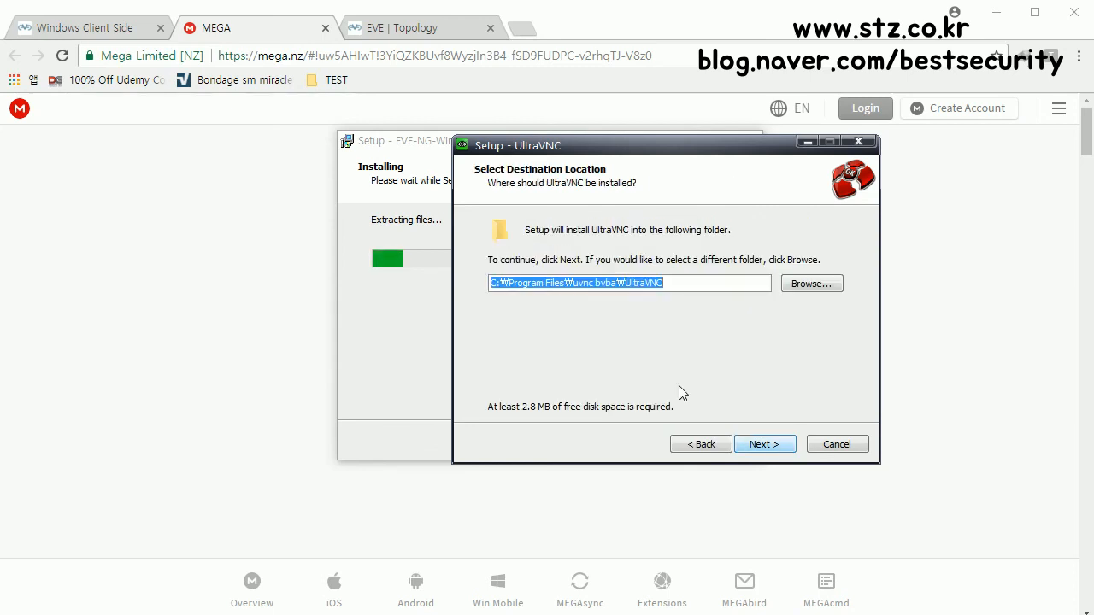
{"action": "left_click", "coordinate": [700, 444]}
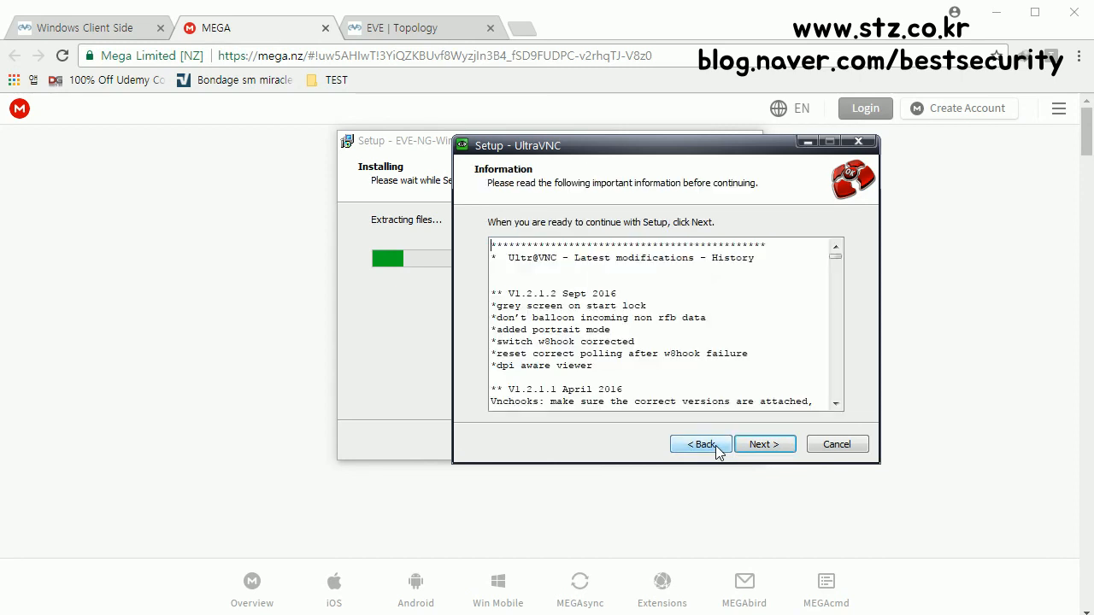
{"action": "left_click", "coordinate": [700, 444]}
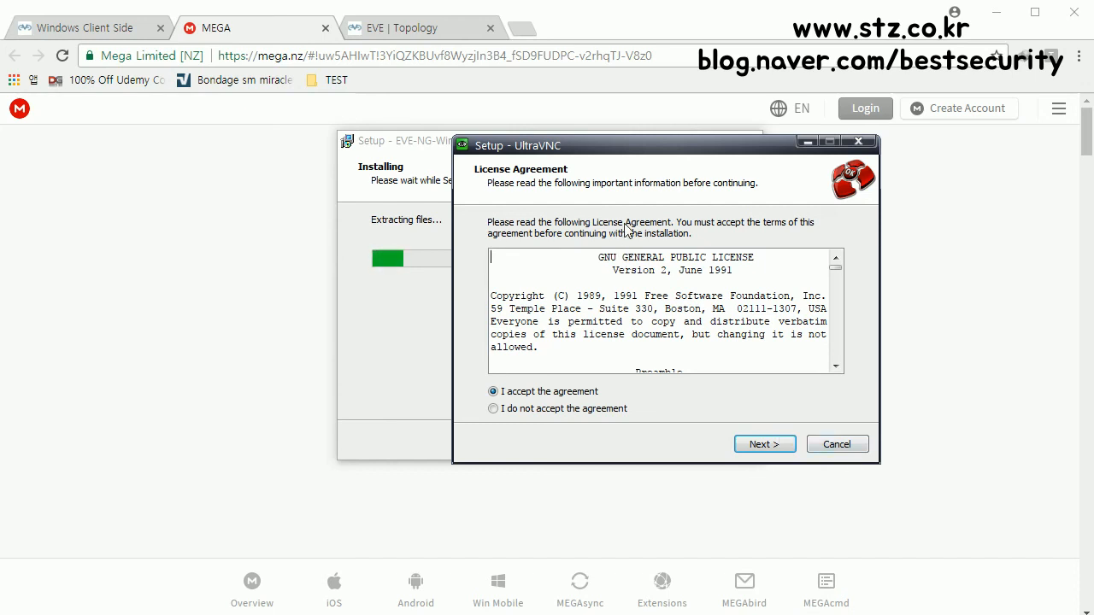
{"action": "left_click", "coordinate": [762, 444]}
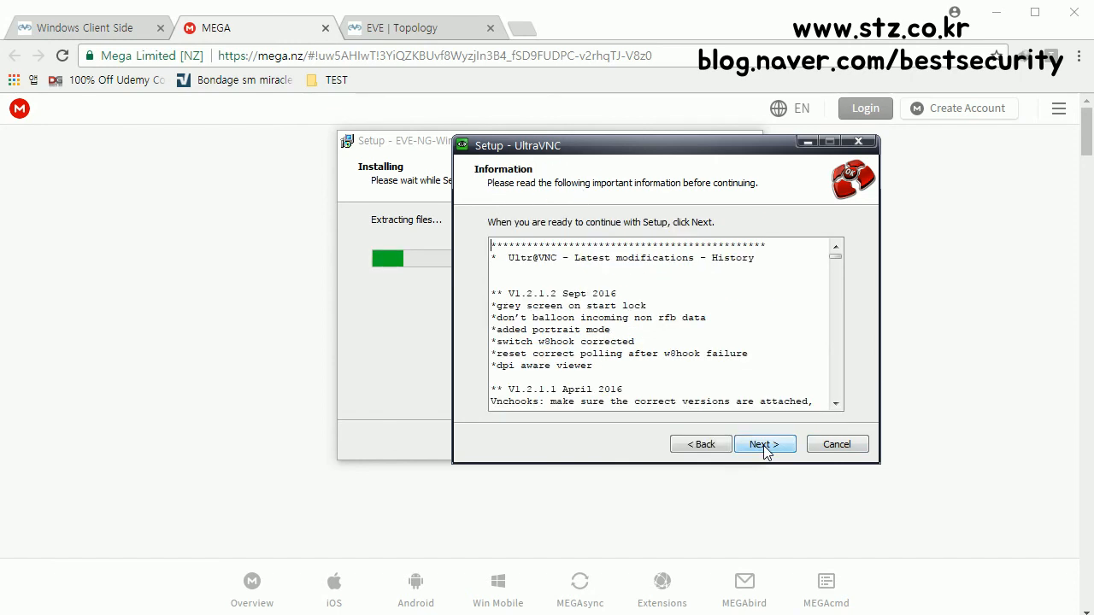
{"action": "left_click", "coordinate": [764, 445]}
{"action": "left_click", "coordinate": [764, 445]}
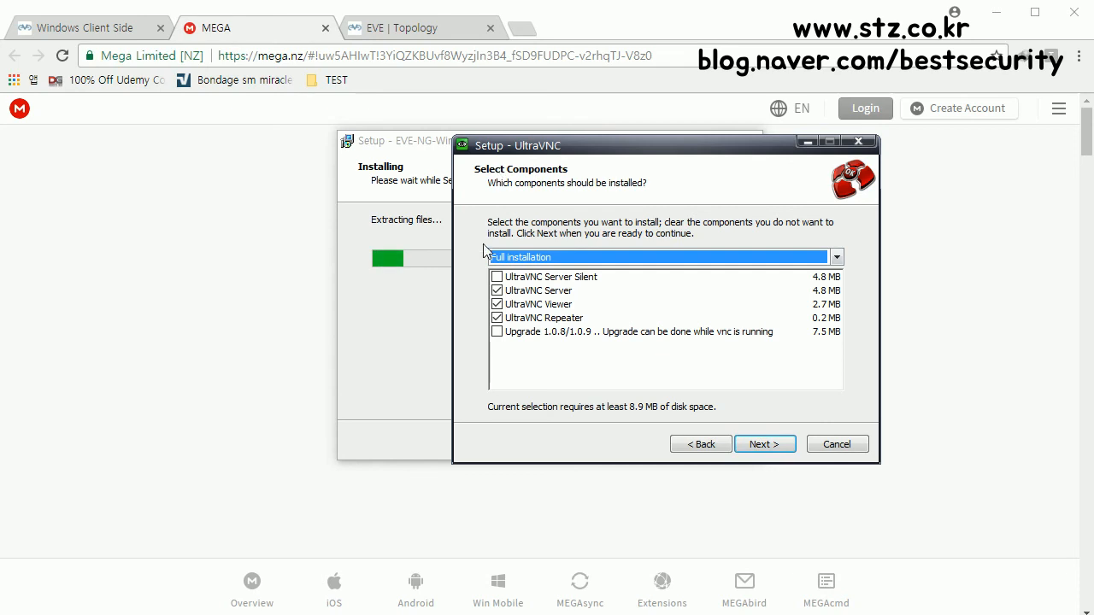
Step: Exclude UltraVNC Server and Repeater, install with default options, and disable showing latest versions
{"action": "left_click", "coordinate": [497, 291]}
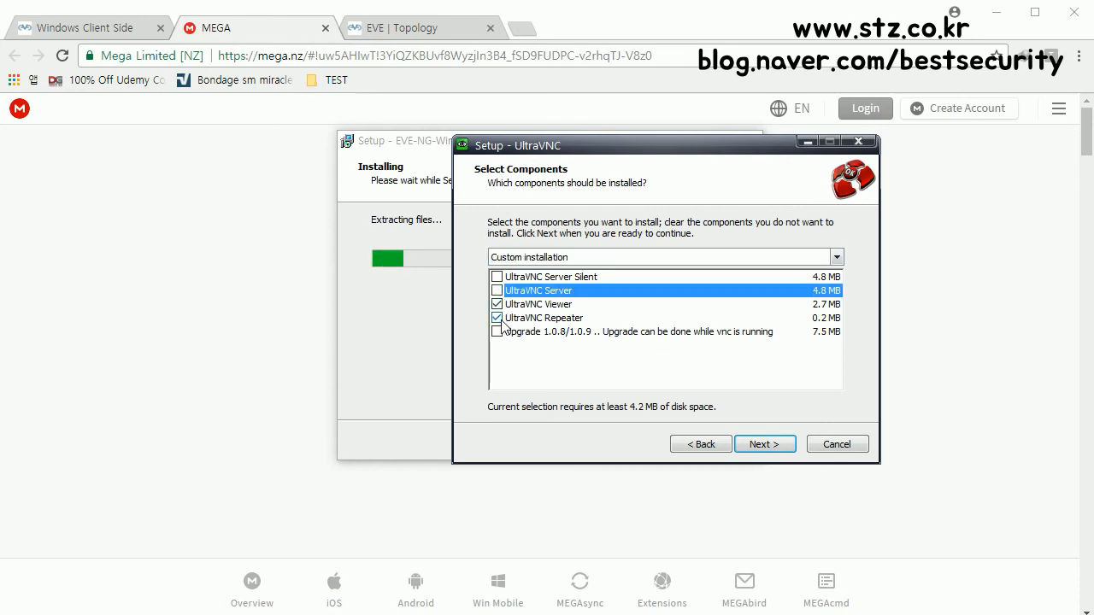
{"action": "left_click", "coordinate": [497, 318]}
{"action": "left_click", "coordinate": [761, 446]}
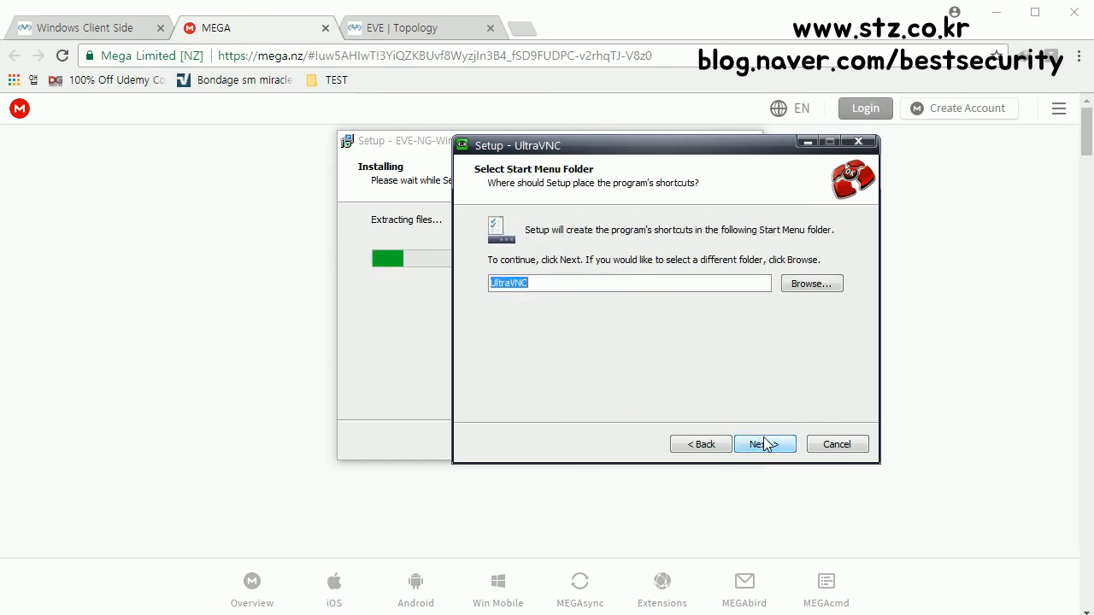
{"action": "left_click", "coordinate": [770, 454]}
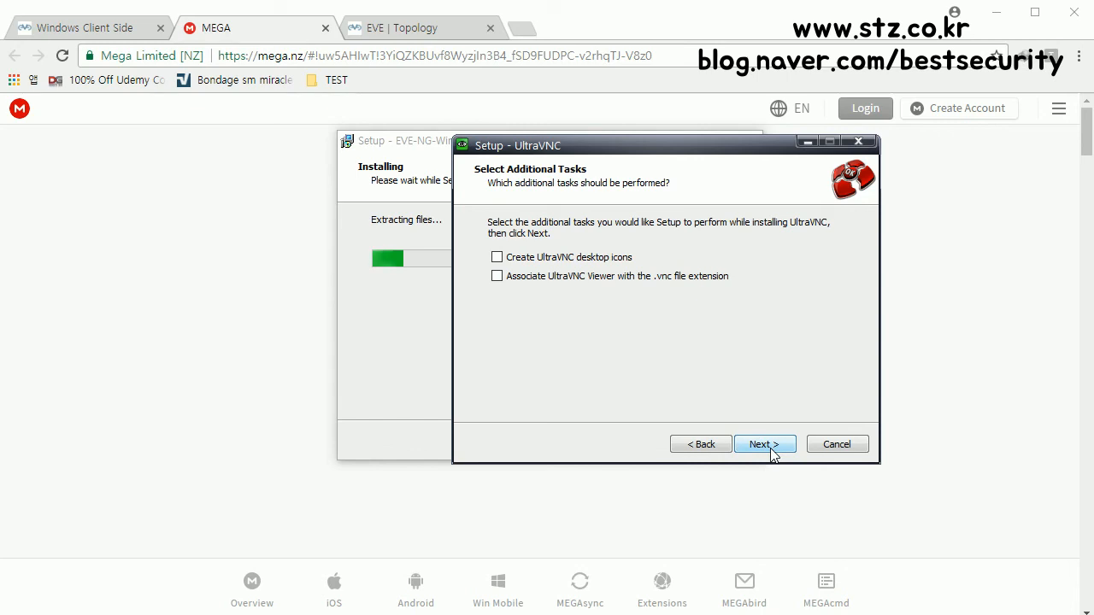
{"action": "left_click", "coordinate": [771, 453]}
{"action": "left_click", "coordinate": [765, 444]}
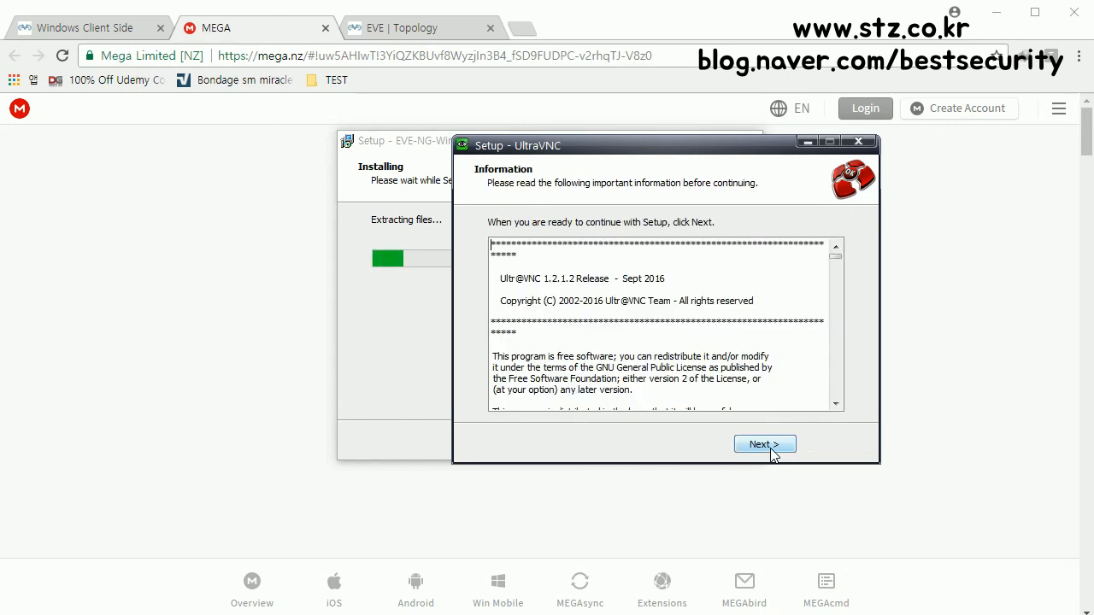
{"action": "left_click", "coordinate": [770, 448]}
{"action": "left_click", "coordinate": [643, 292]}
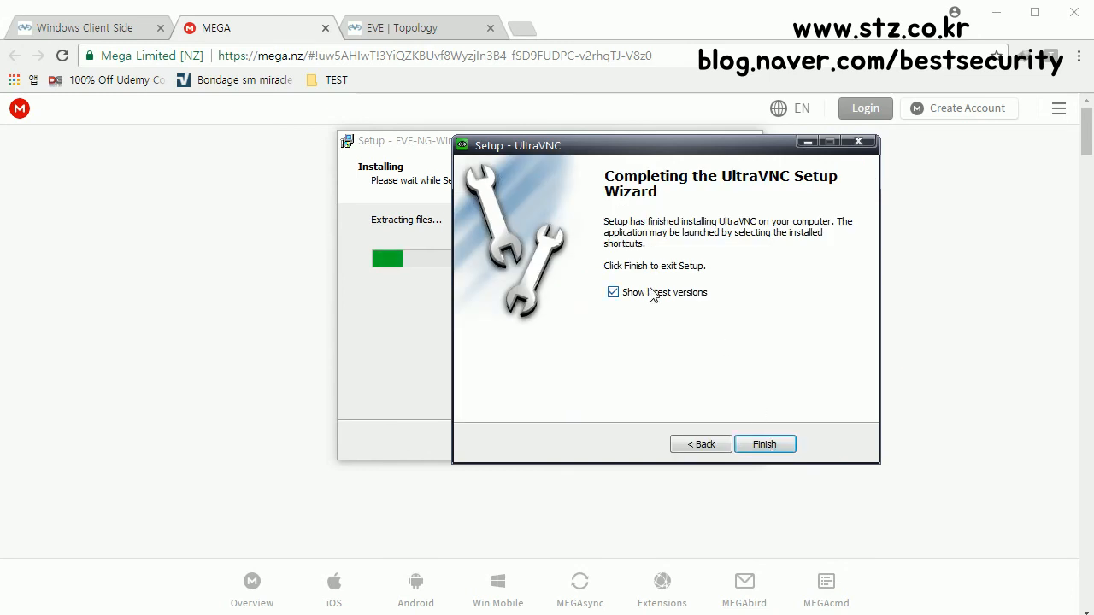
Step: Finish the UltraVNC and client pack installers, skipping reinstallation of the existing Wireshark 2.2.5
{"action": "left_click", "coordinate": [772, 447]}
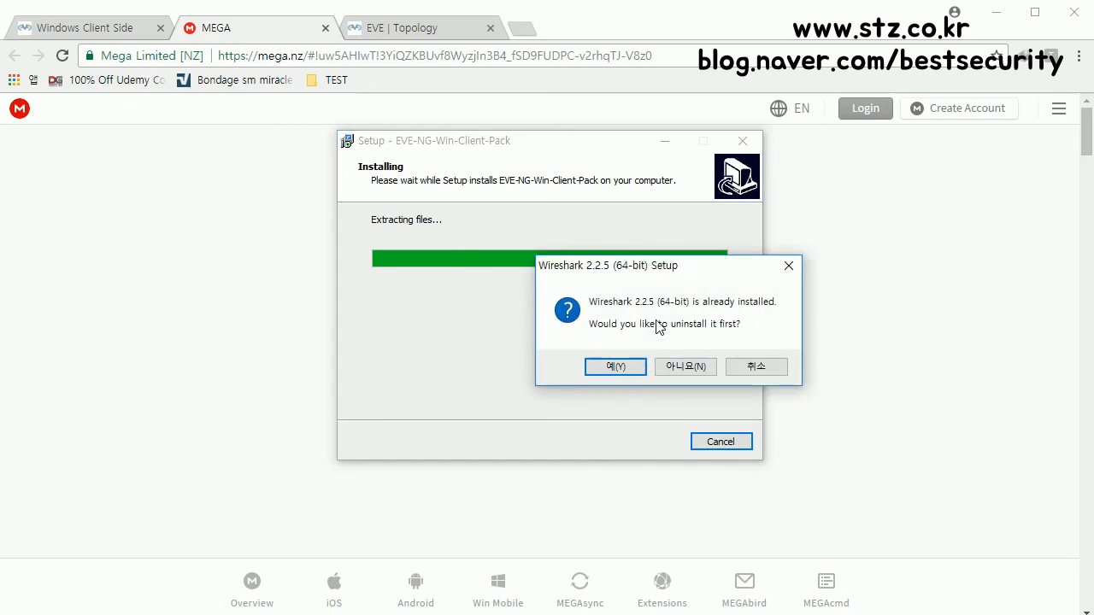
{"action": "left_click", "coordinate": [756, 368]}
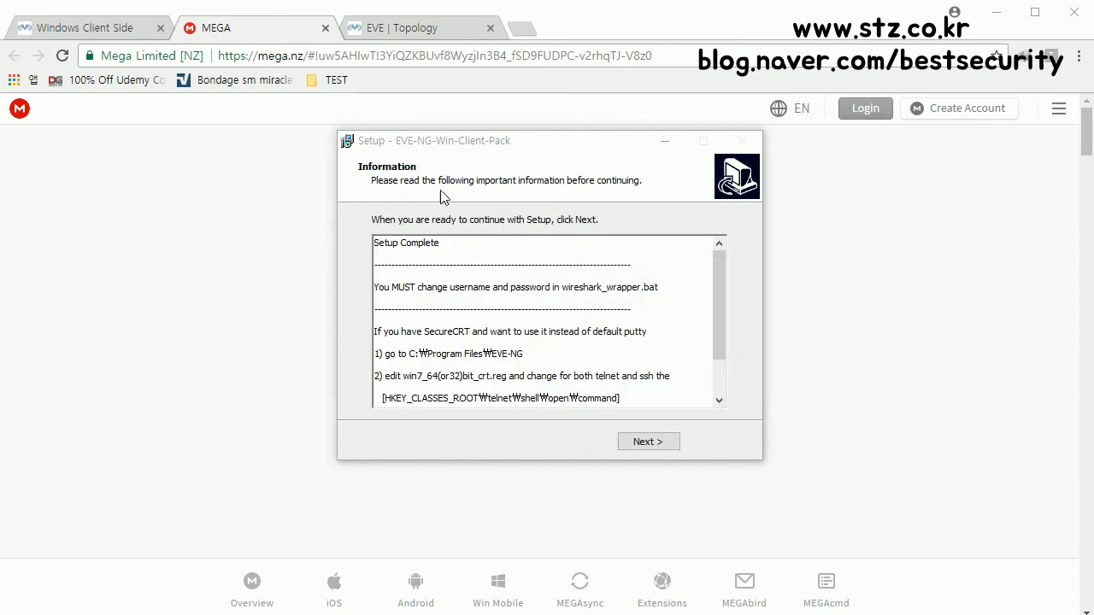
{"action": "left_click", "coordinate": [655, 443]}
{"action": "left_click", "coordinate": [649, 443]}
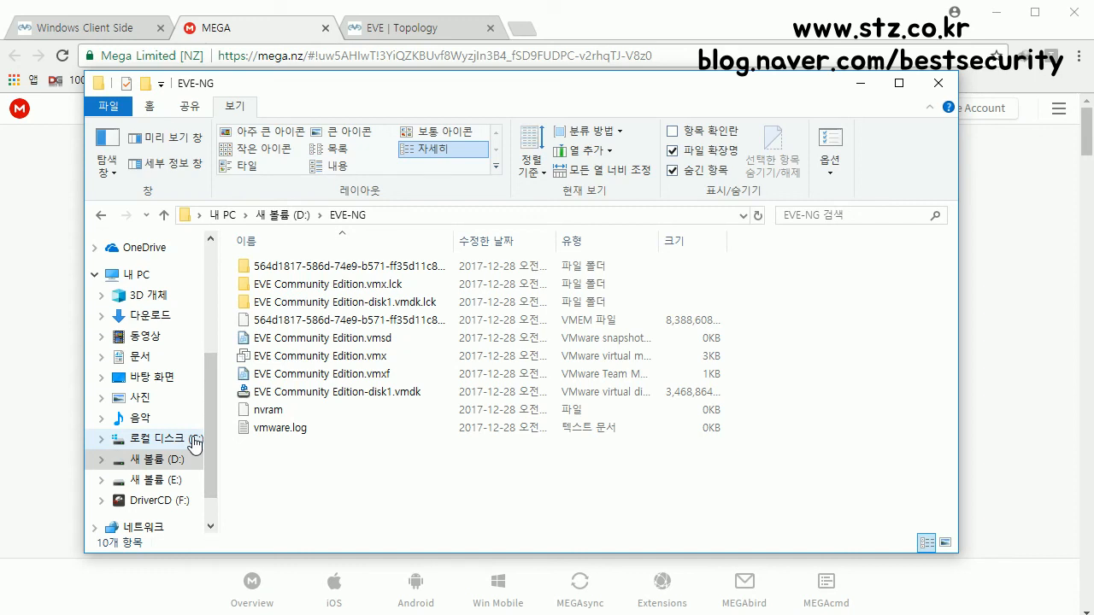
Step: Browse to the C:\Program Files\EVE-NG folder in File Explorer
{"action": "left_click", "coordinate": [162, 438]}
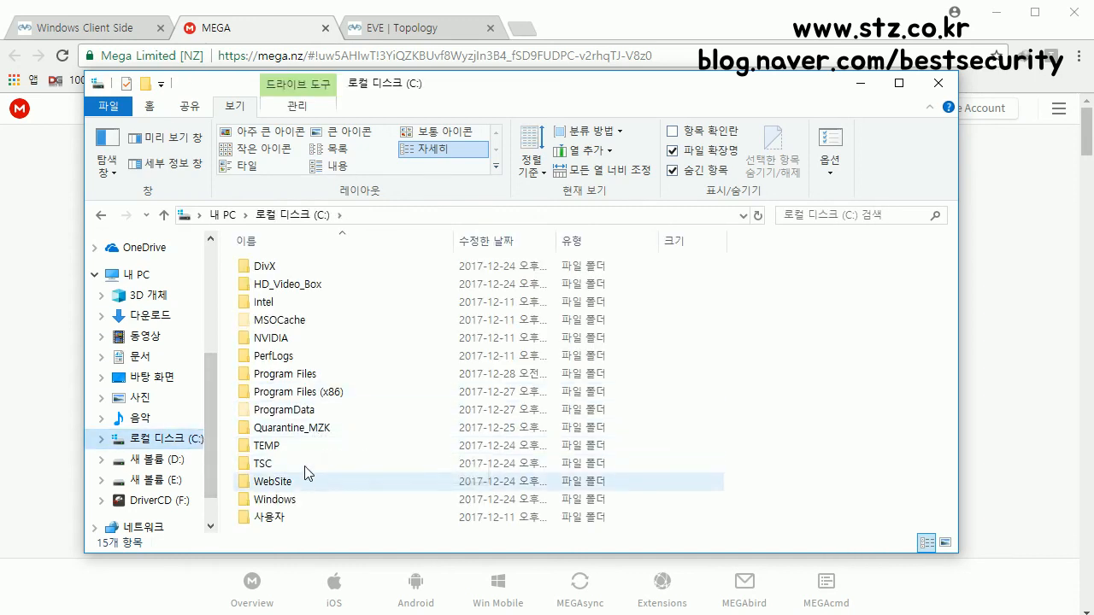
{"action": "double_click", "coordinate": [309, 375]}
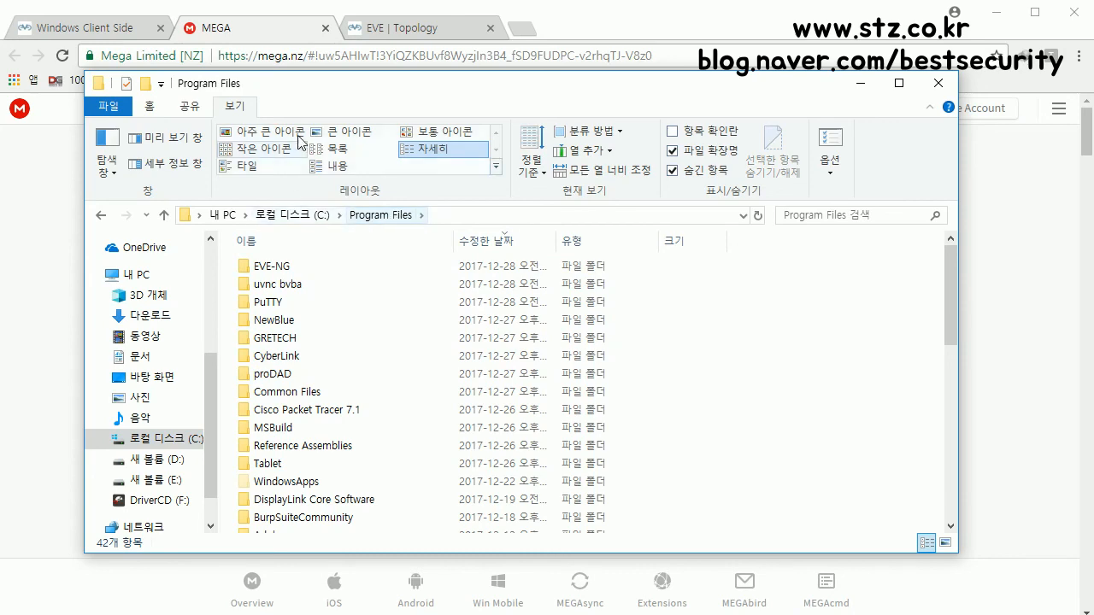
{"action": "left_click_drag", "start_coordinate": [316, 101], "coordinate": [283, 99]}
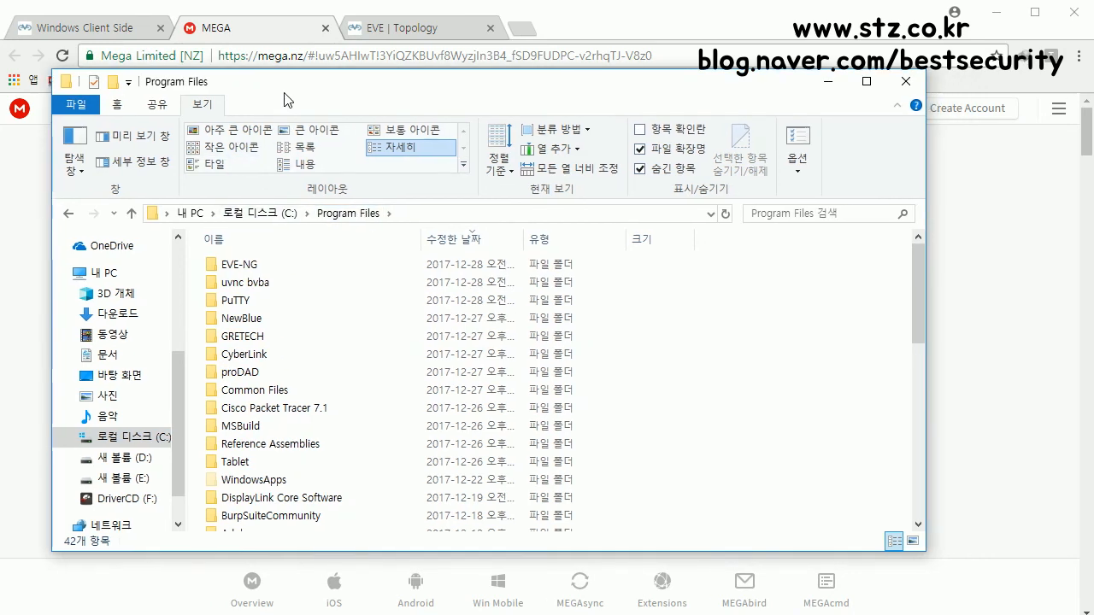
{"action": "double_click", "coordinate": [271, 271]}
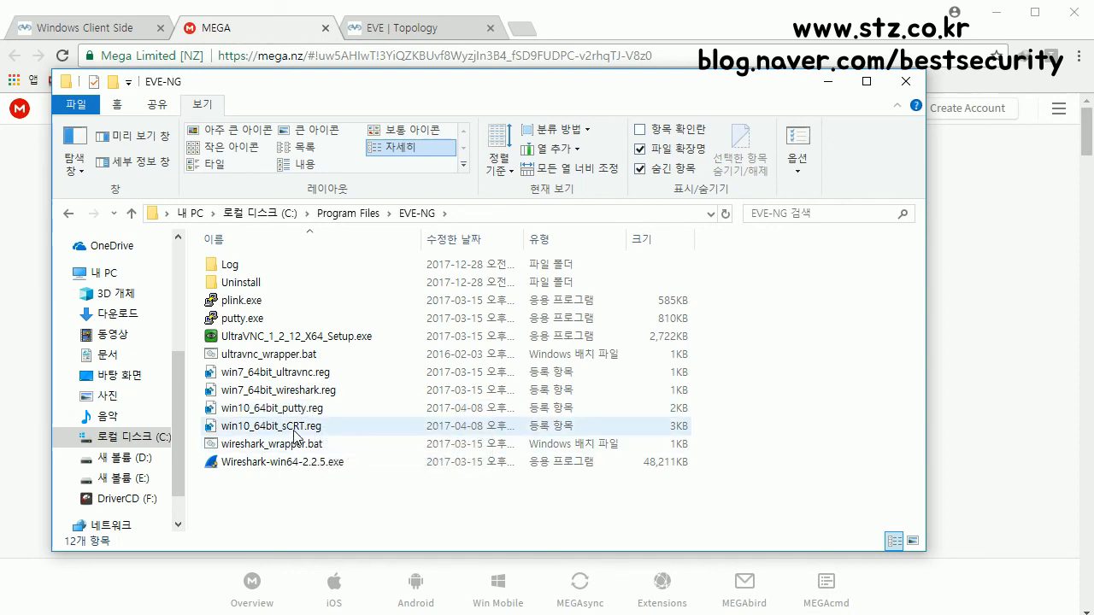
Step: Merge win10_64bit_putty.reg into the registry, confirm the prompts, and minimize Explorer
{"action": "left_click", "coordinate": [296, 434]}
{"action": "left_click", "coordinate": [301, 412]}
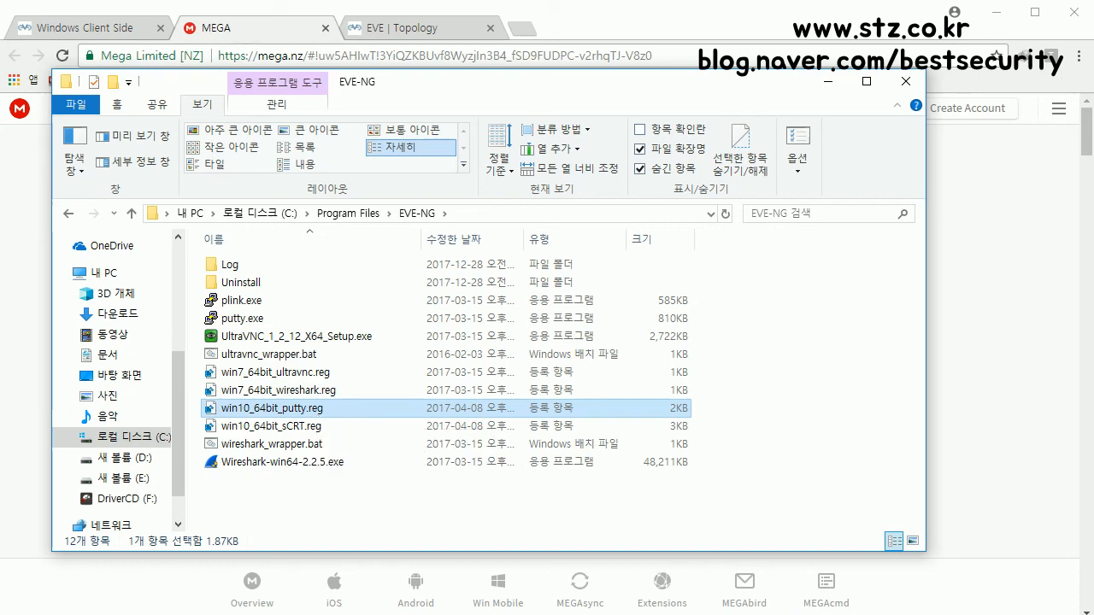
{"action": "double_click", "coordinate": [607, 408]}
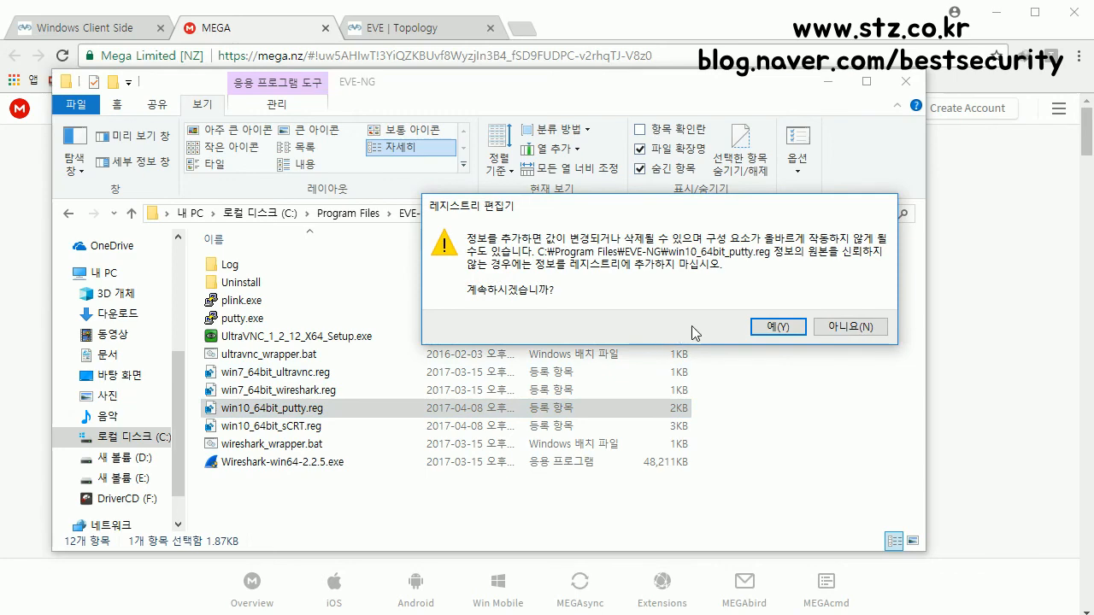
{"action": "left_click", "coordinate": [787, 323]}
{"action": "left_click", "coordinate": [858, 307]}
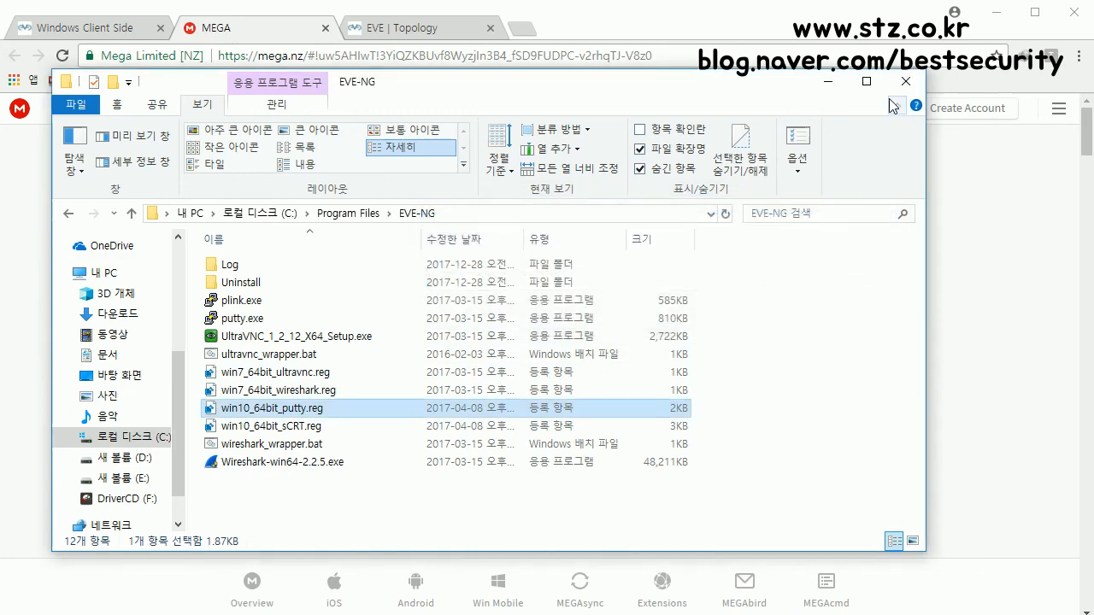
{"action": "left_click", "coordinate": [840, 89]}
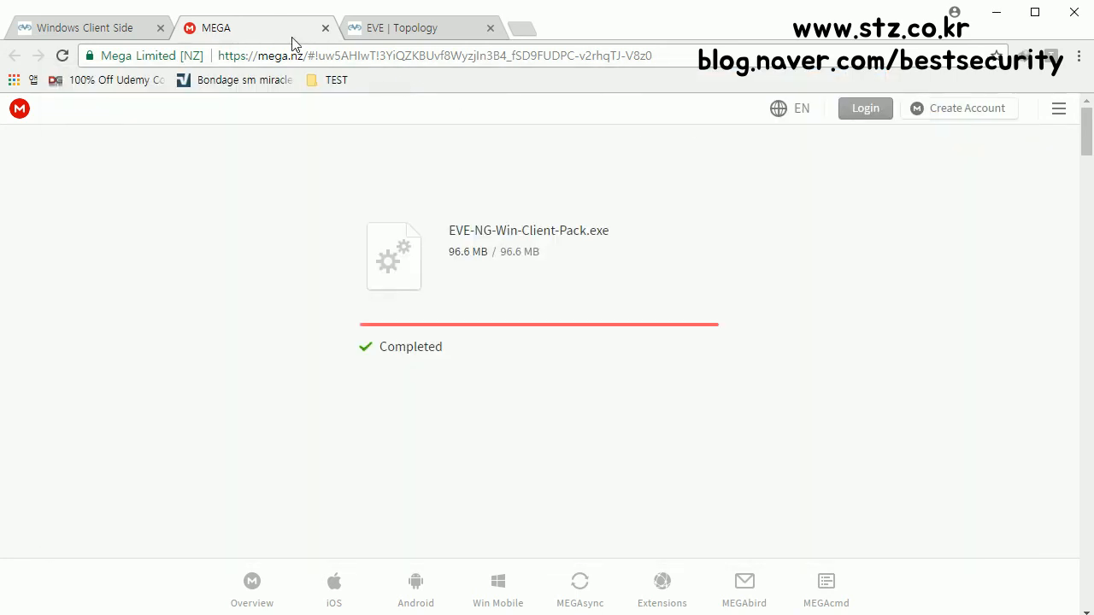
Step: Reload the EVE topology page and request Console To All Nodes
{"action": "left_click", "coordinate": [418, 28]}
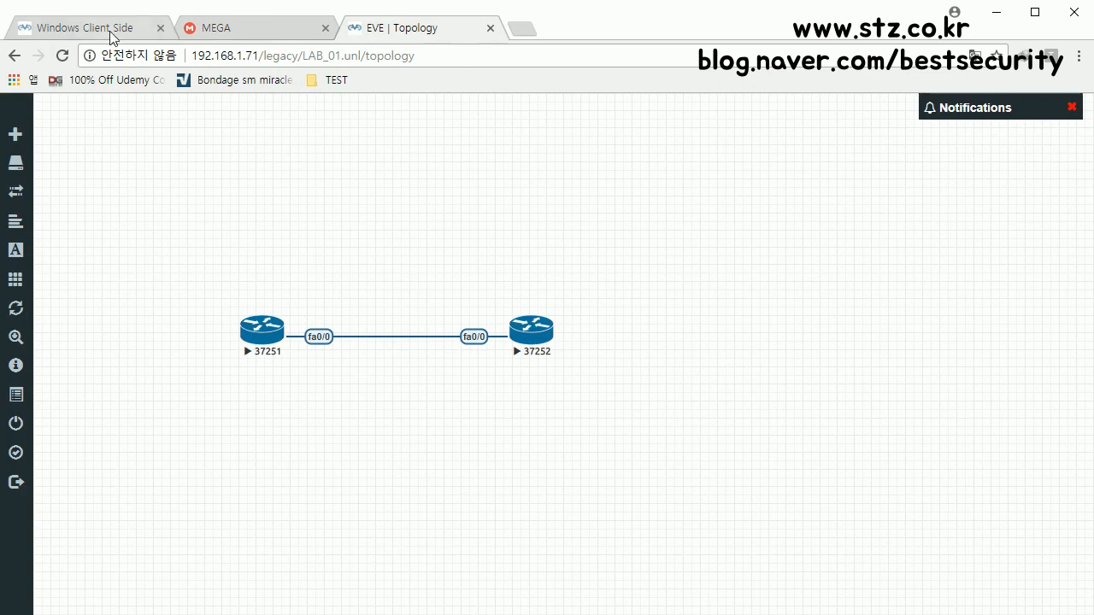
{"action": "left_click", "coordinate": [63, 57]}
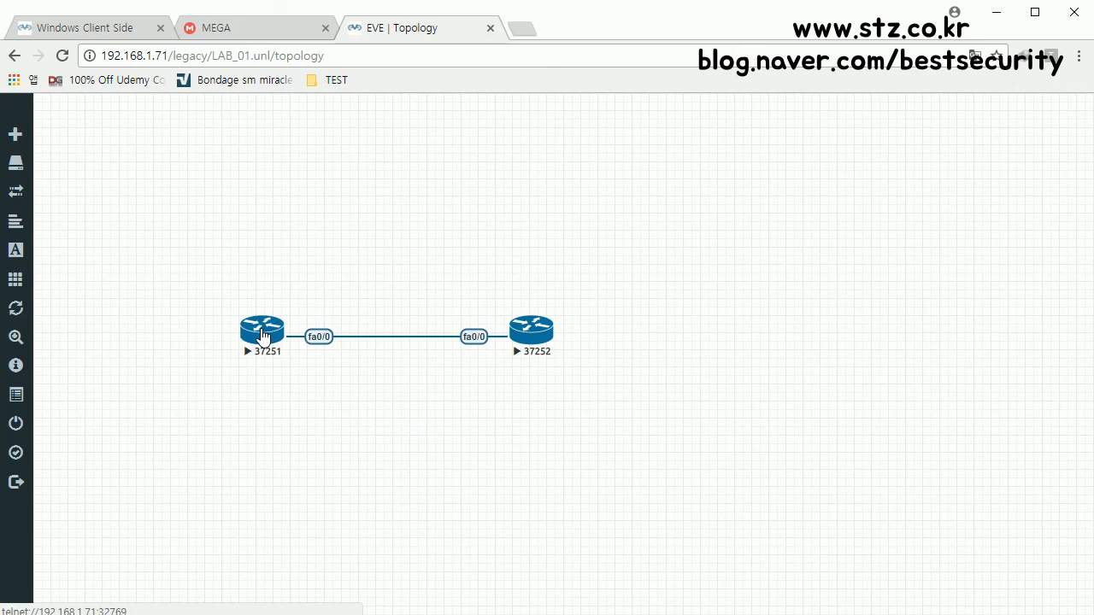
{"action": "mouse_move", "coordinate": [23, 237]}
{"action": "left_click", "coordinate": [60, 286]}
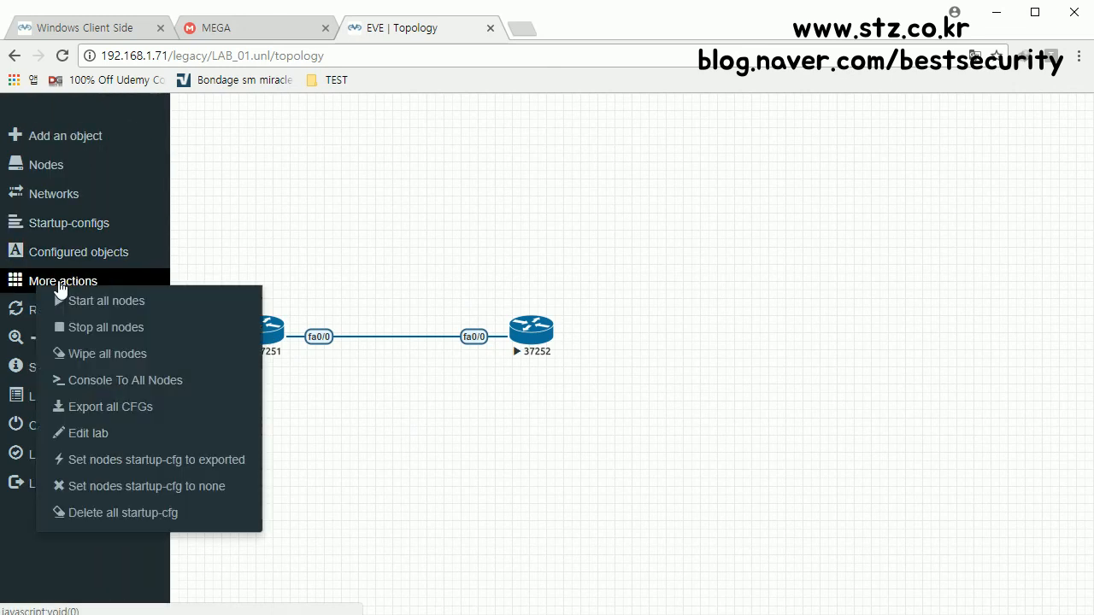
{"action": "left_click", "coordinate": [119, 385]}
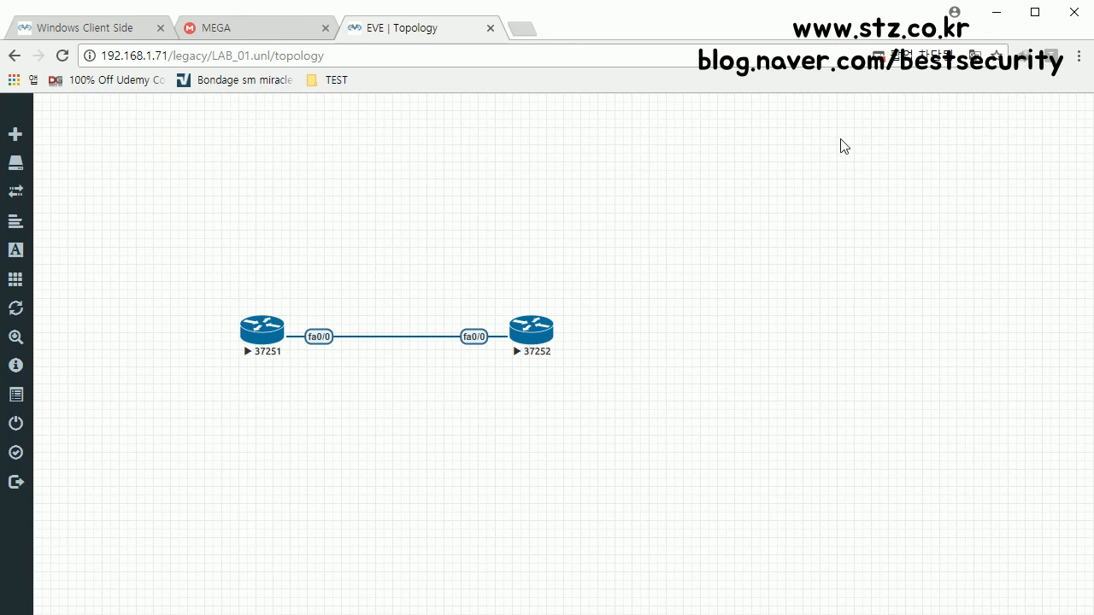
Step: Always allow the site's telnet pop-ups, then request Console To All Nodes again
{"action": "left_click", "coordinate": [915, 58]}
{"action": "left_click", "coordinate": [782, 170]}
{"action": "left_click", "coordinate": [883, 237]}
{"action": "left_click", "coordinate": [47, 286]}
{"action": "left_click", "coordinate": [26, 288]}
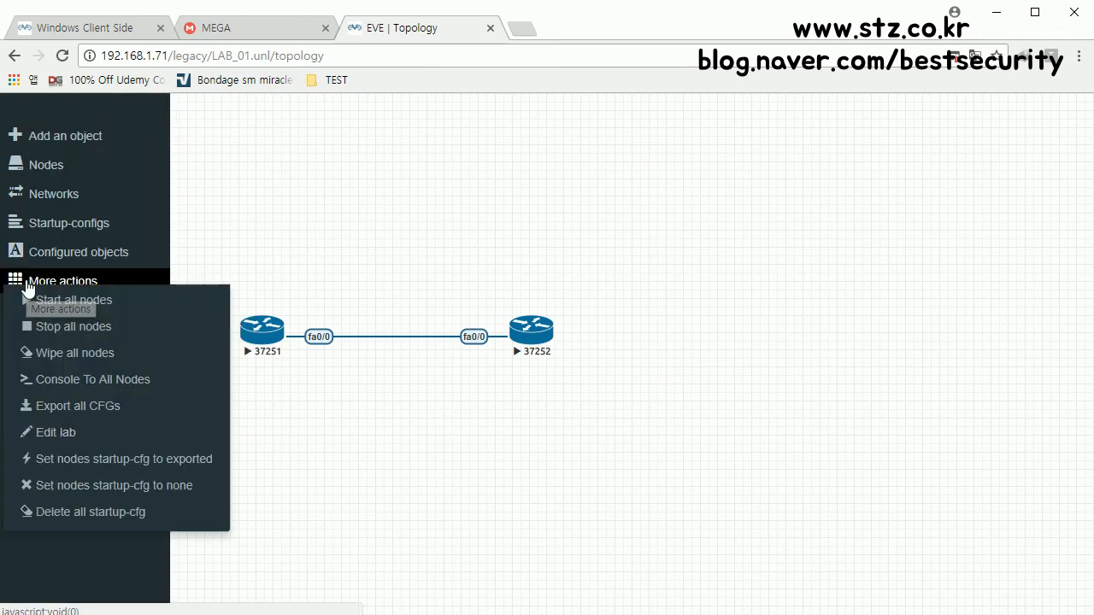
{"action": "left_click", "coordinate": [103, 385]}
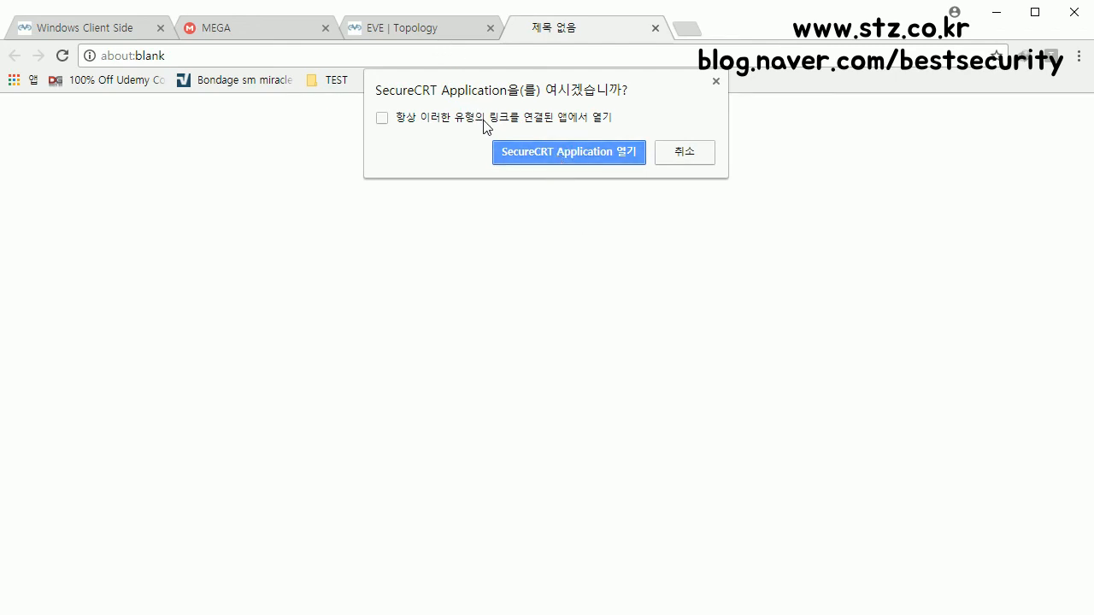
Step: Launch SecureCRT for router 37251, close the blank browser tab, and minimize WinSCP
{"action": "left_click", "coordinate": [562, 155]}
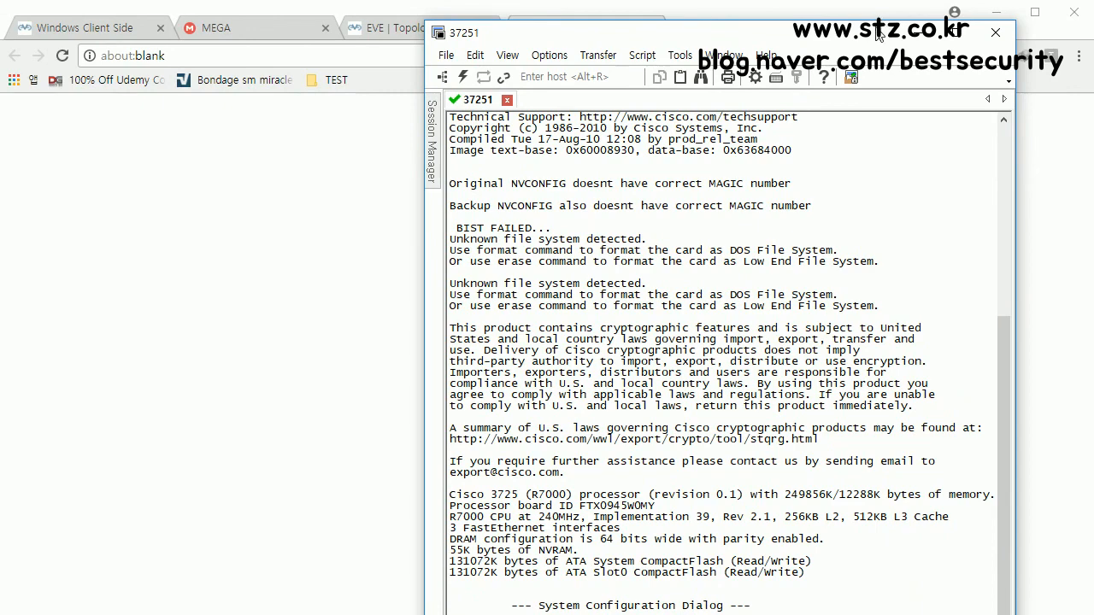
{"action": "left_click_drag", "start_coordinate": [875, 20], "coordinate": [785, 47]}
{"action": "left_click", "coordinate": [655, 28]}
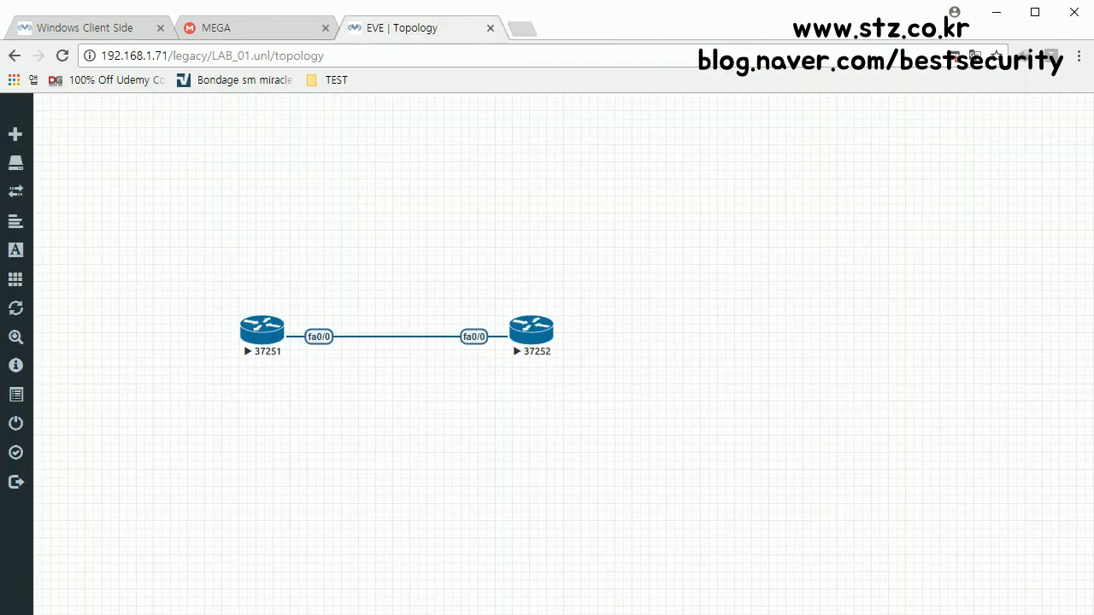
{"action": "key", "text": "alt+Tab"}
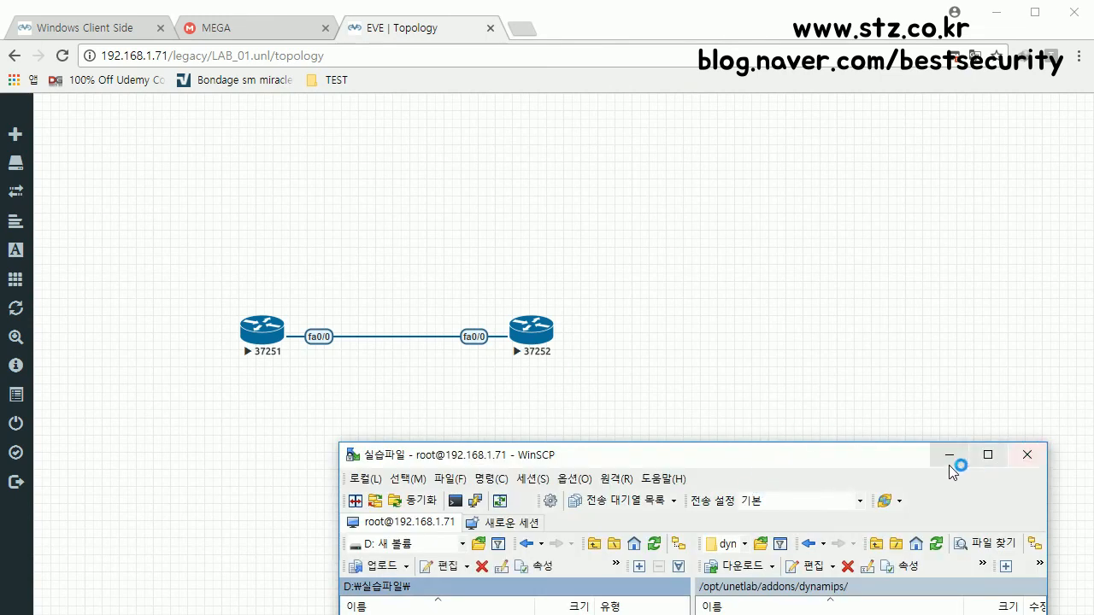
{"action": "left_click", "coordinate": [949, 460]}
Step: Position the 37251 console window, minimize it, and request a console to router 37252
{"action": "key", "text": "alt+Tab"}
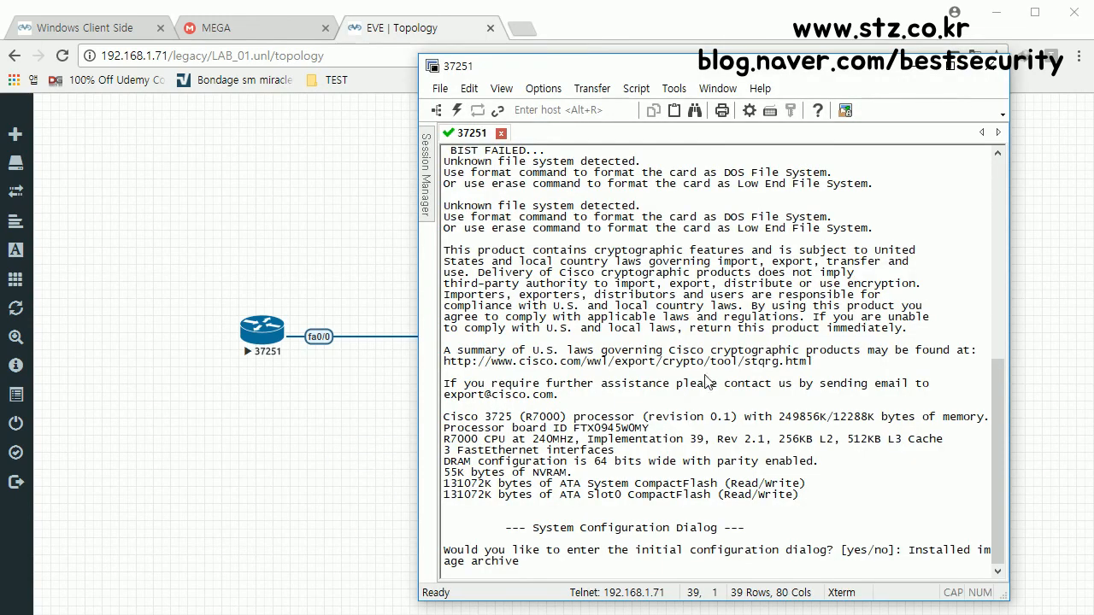
{"action": "left_click_drag", "start_coordinate": [525, 73], "coordinate": [482, 43]}
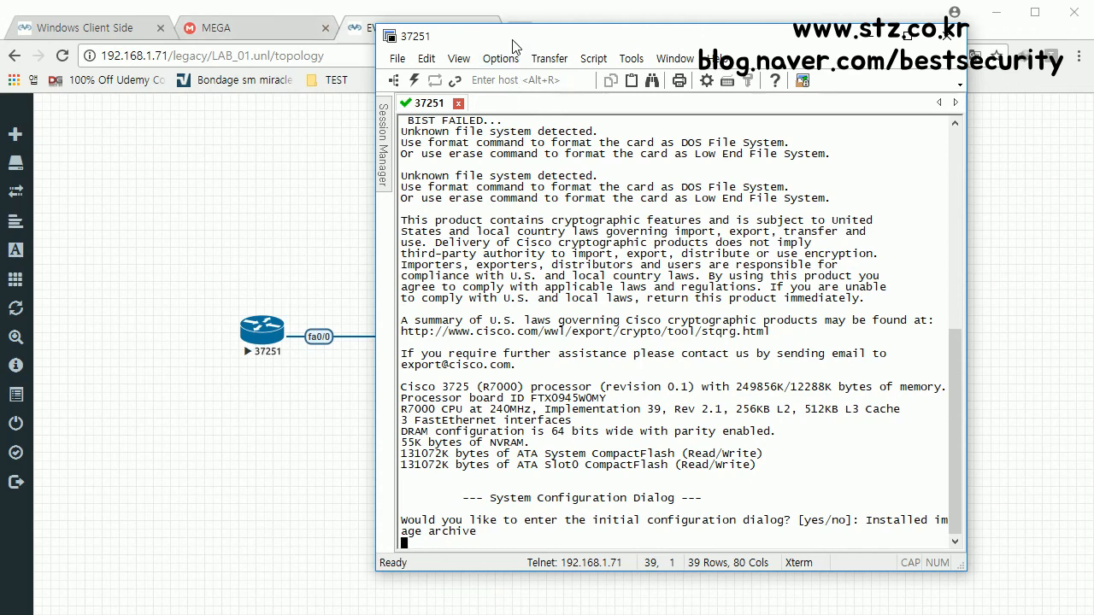
{"action": "left_click_drag", "start_coordinate": [517, 42], "coordinate": [518, 33]}
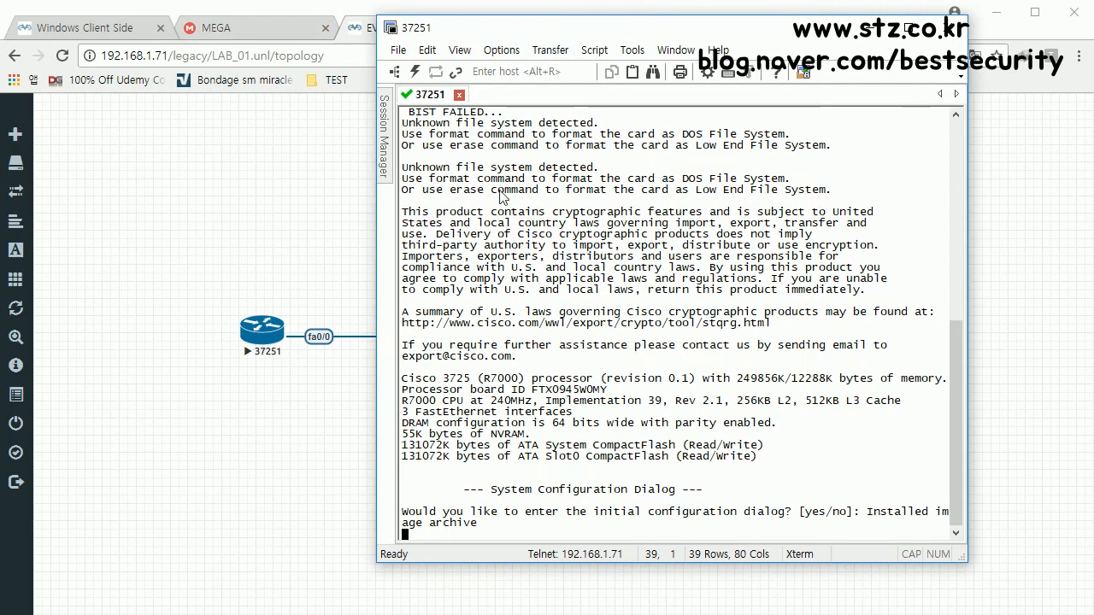
{"action": "left_click", "coordinate": [293, 419]}
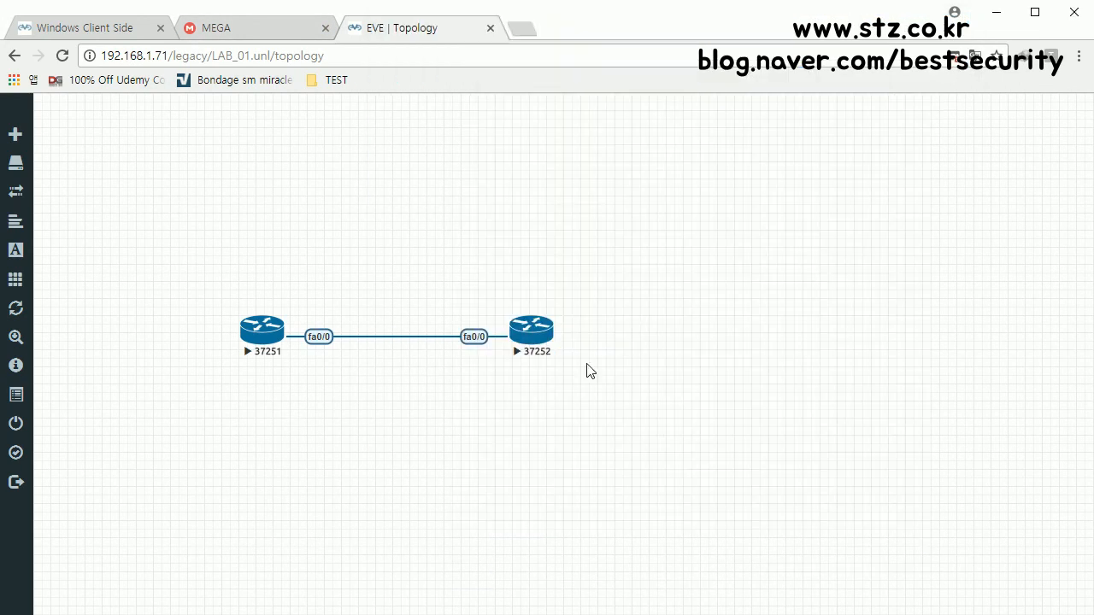
{"action": "left_click", "coordinate": [536, 338]}
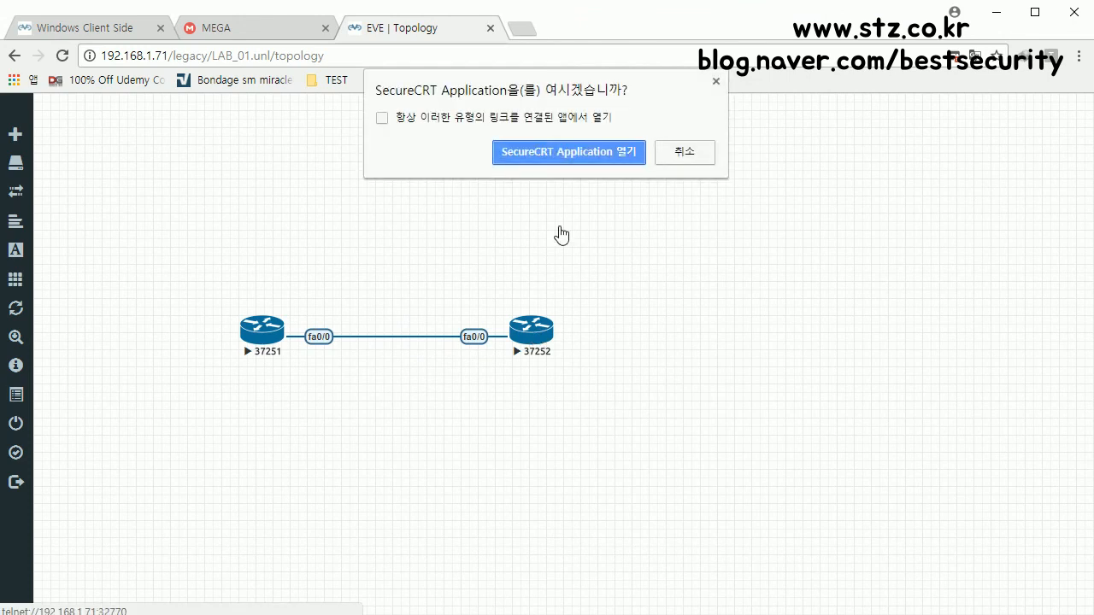
Step: Launch SecureCRT for router 37252 and answer its setup prompt with Enter
{"action": "left_click", "coordinate": [578, 145]}
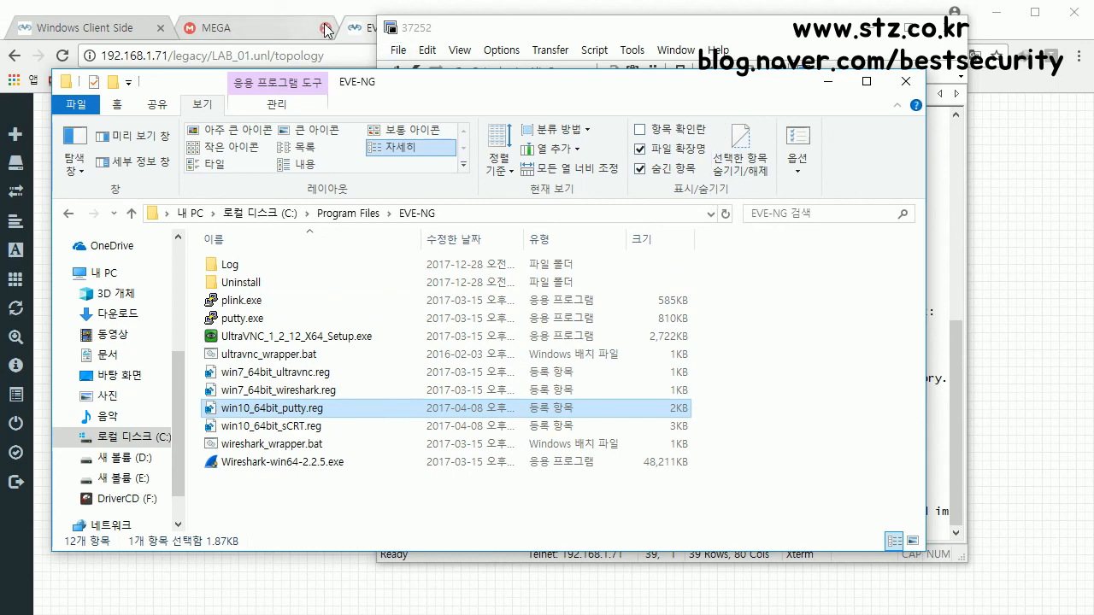
{"action": "left_click", "coordinate": [829, 82]}
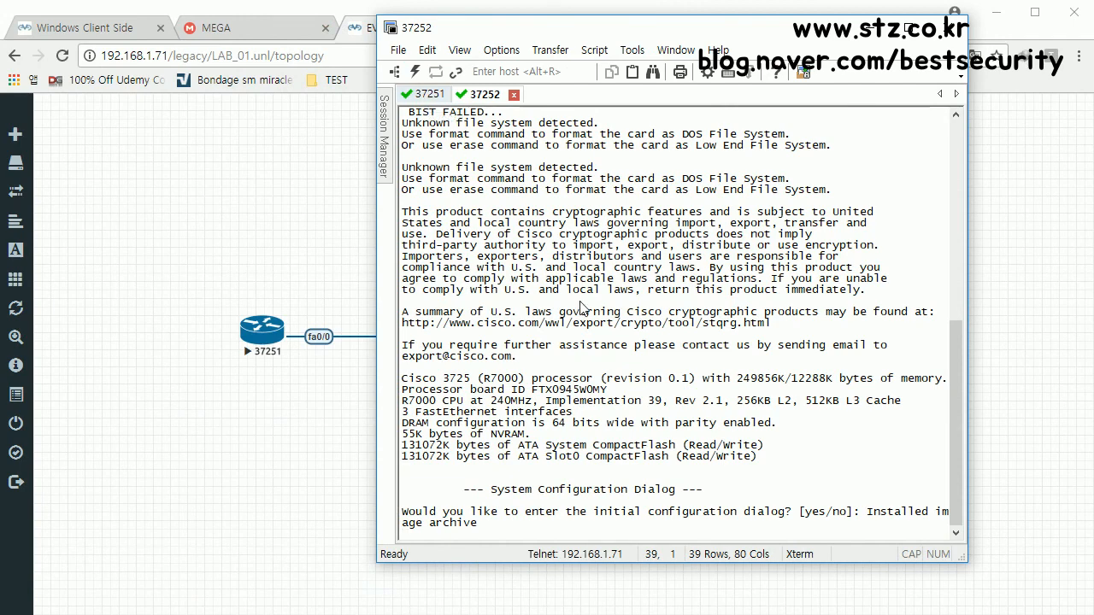
{"action": "key", "text": "Return"}
{"action": "key", "text": "Return"}
{"action": "key", "text": "Return"}
{"action": "key", "text": "Return"}
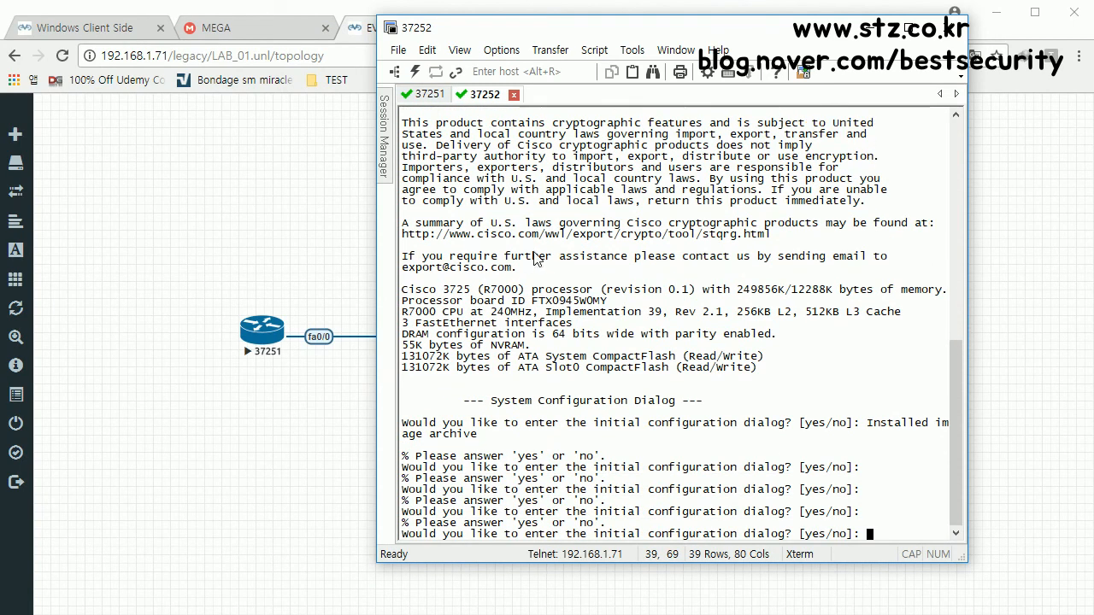
Step: Move and enlarge the console window, and shift both routers up-left on the topology
{"action": "left_click_drag", "start_coordinate": [484, 35], "coordinate": [607, 25]}
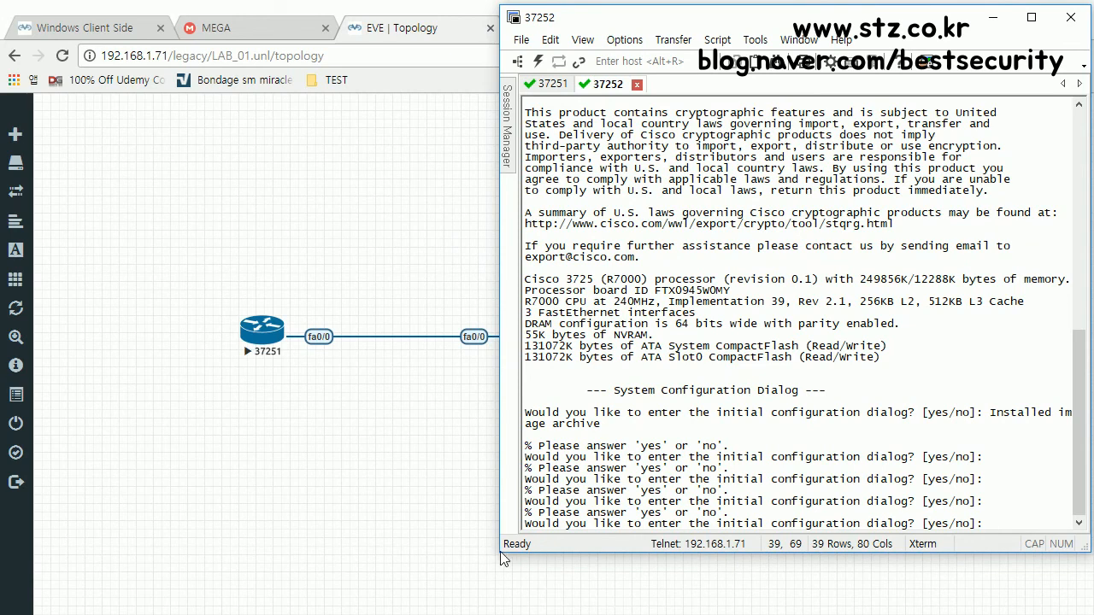
{"action": "left_click_drag", "start_coordinate": [499, 555], "coordinate": [423, 610]}
{"action": "left_click_drag", "start_coordinate": [62, 250], "coordinate": [665, 454]}
{"action": "left_click_drag", "start_coordinate": [269, 337], "coordinate": [192, 322]}
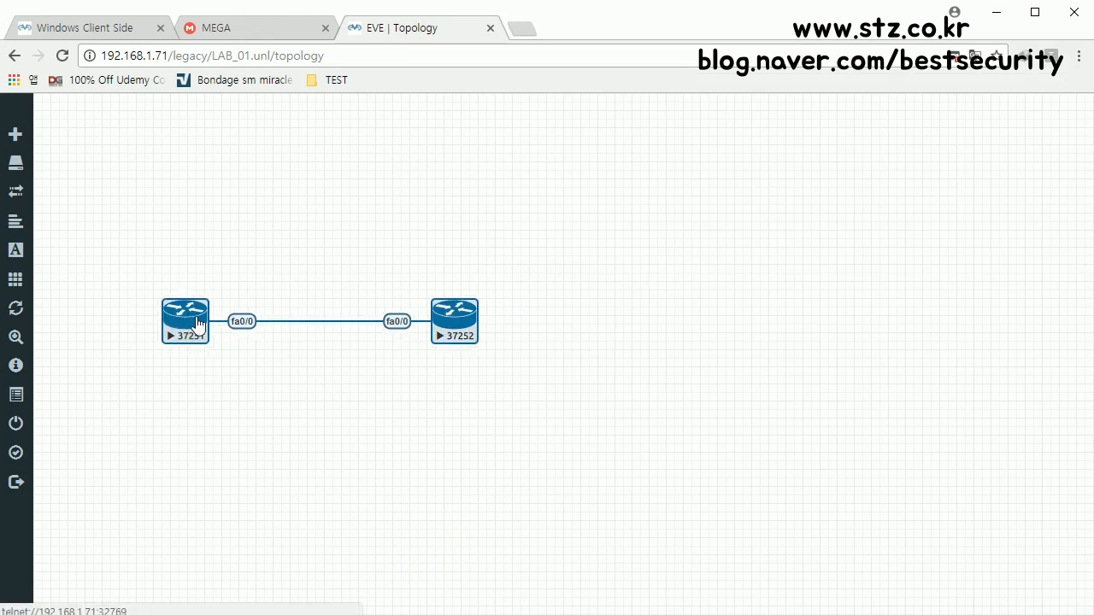
{"action": "key", "text": "alt+Tab"}
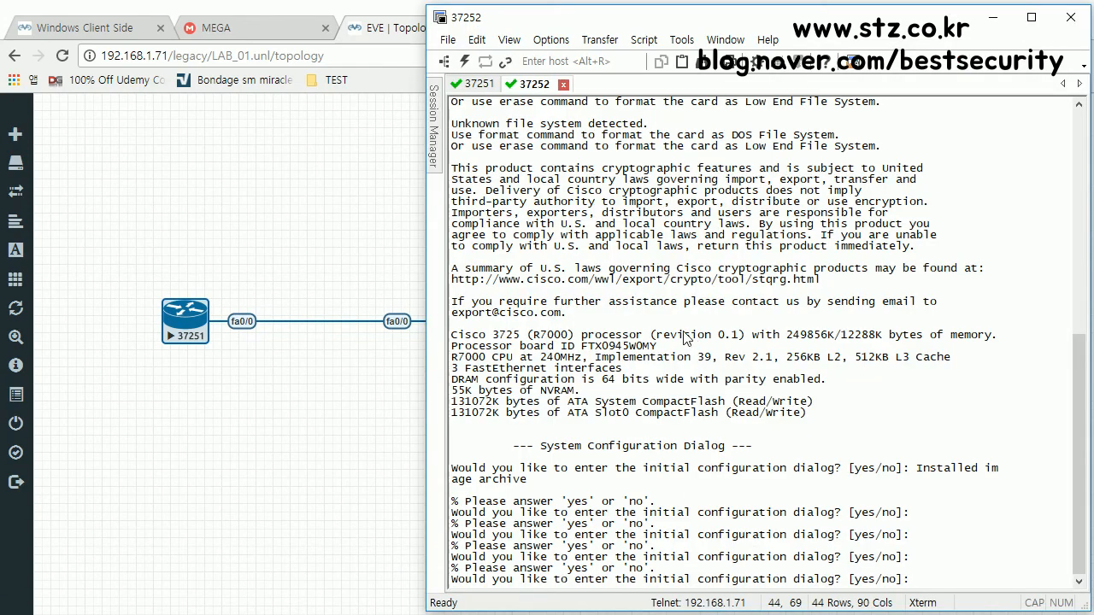